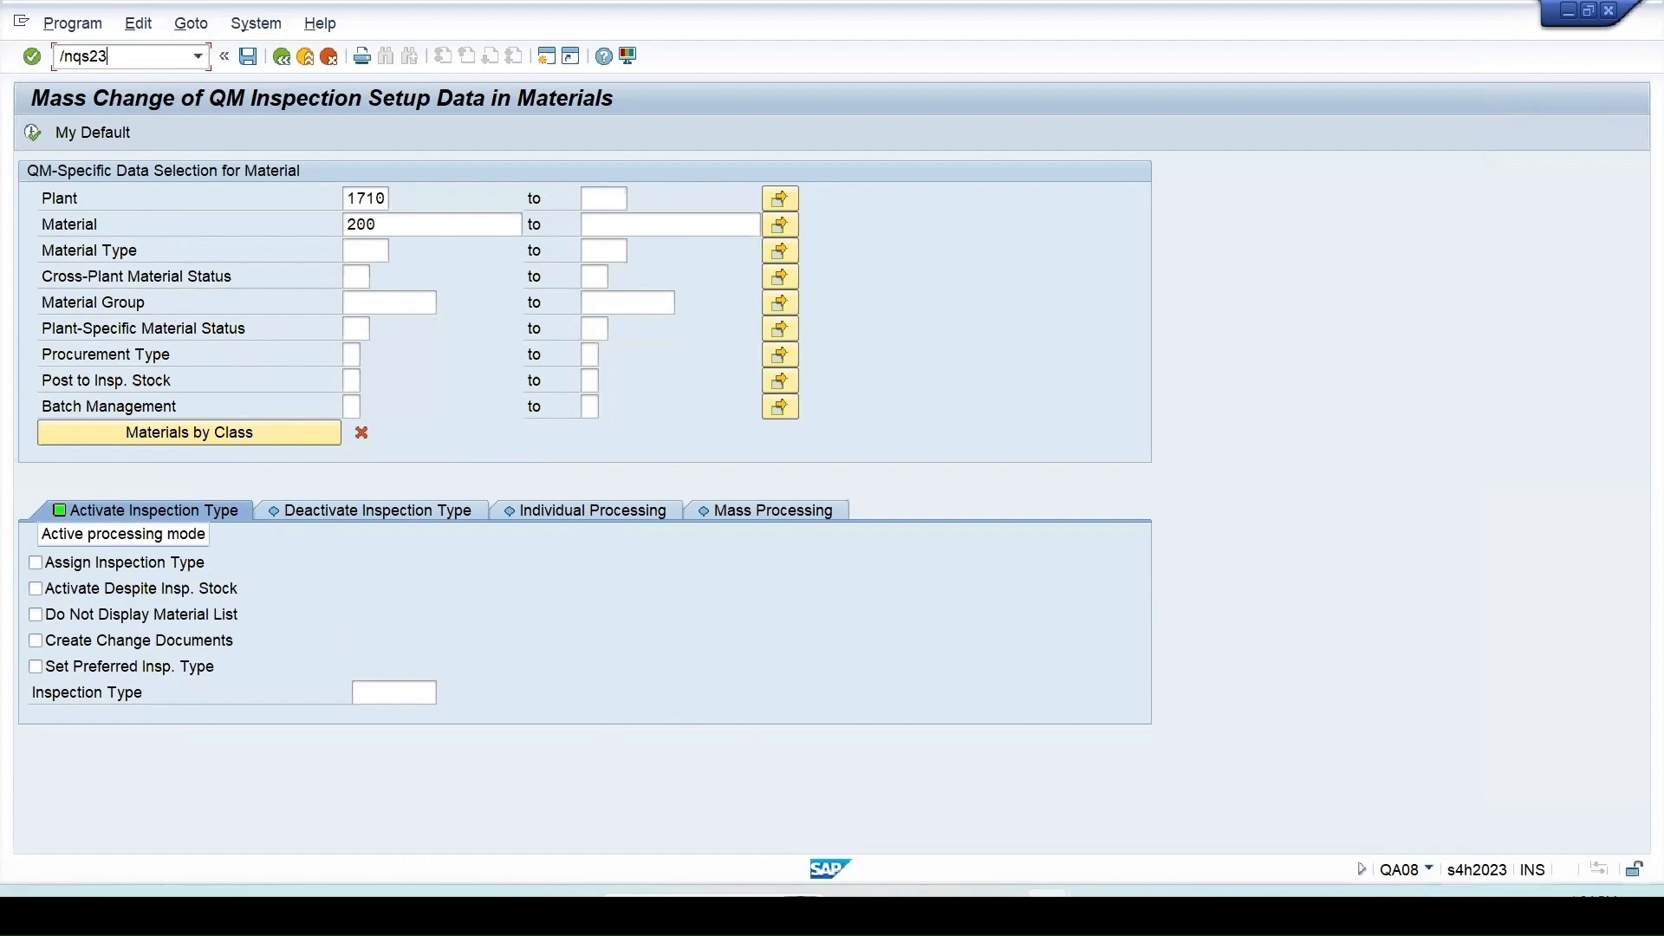
Open version 1 of master inspection characteristic LENGTH in plant 1710 with transaction QS23 and view its copy model options
key("Return")
left_click(275, 250)
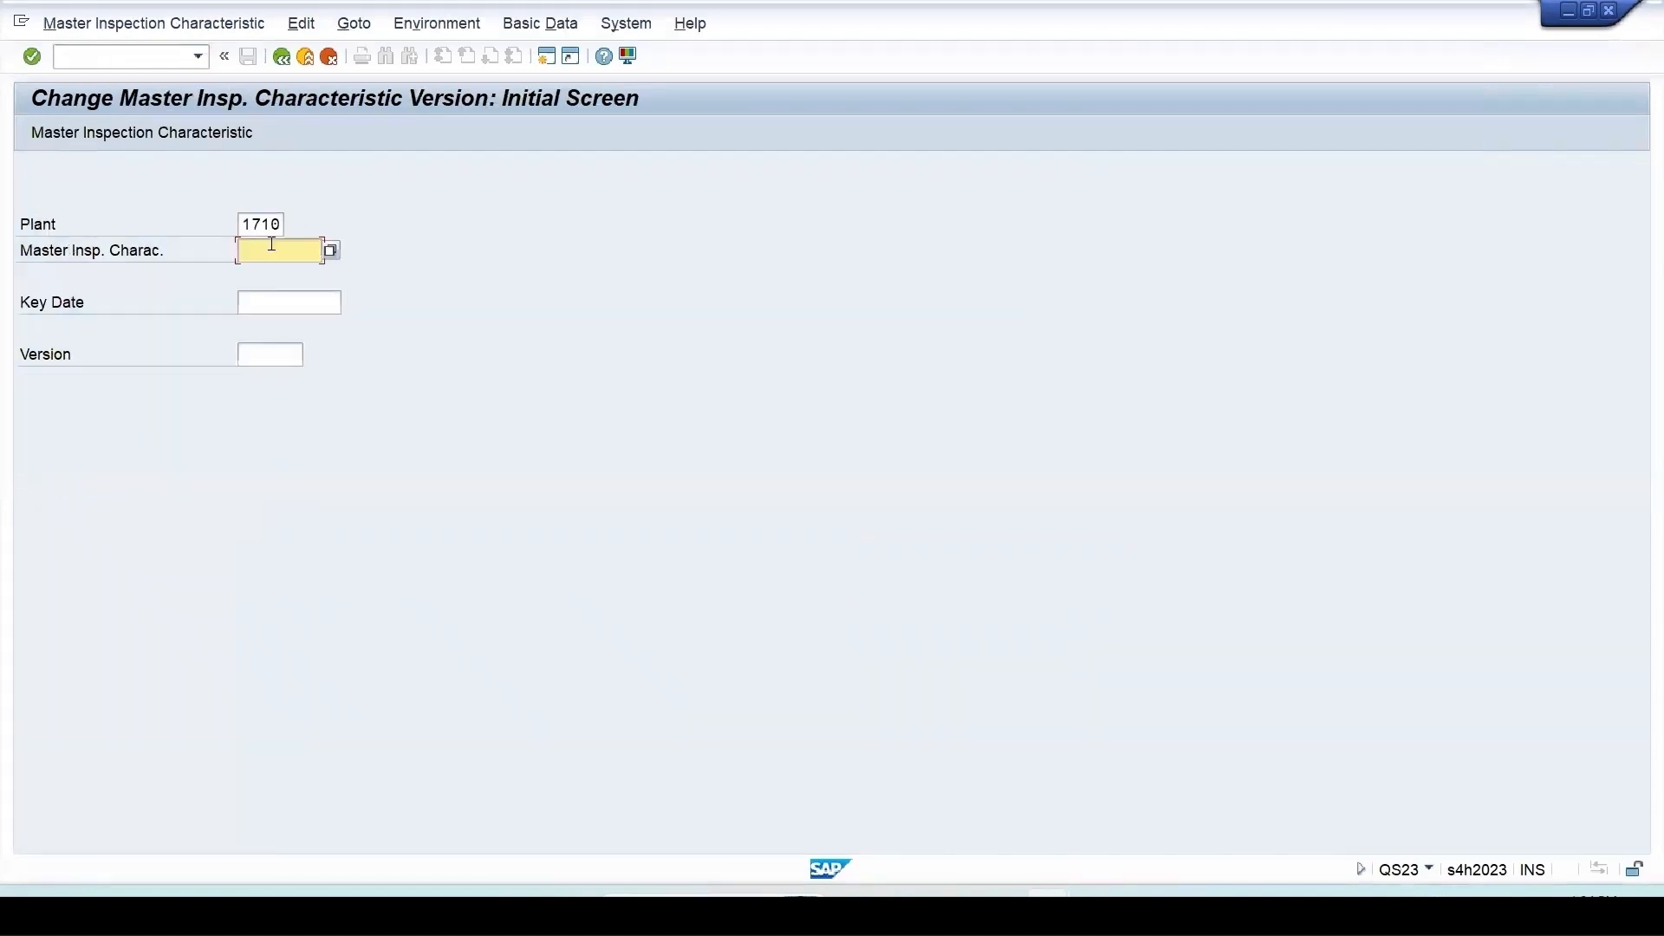
left_click(272, 296)
key("Return")
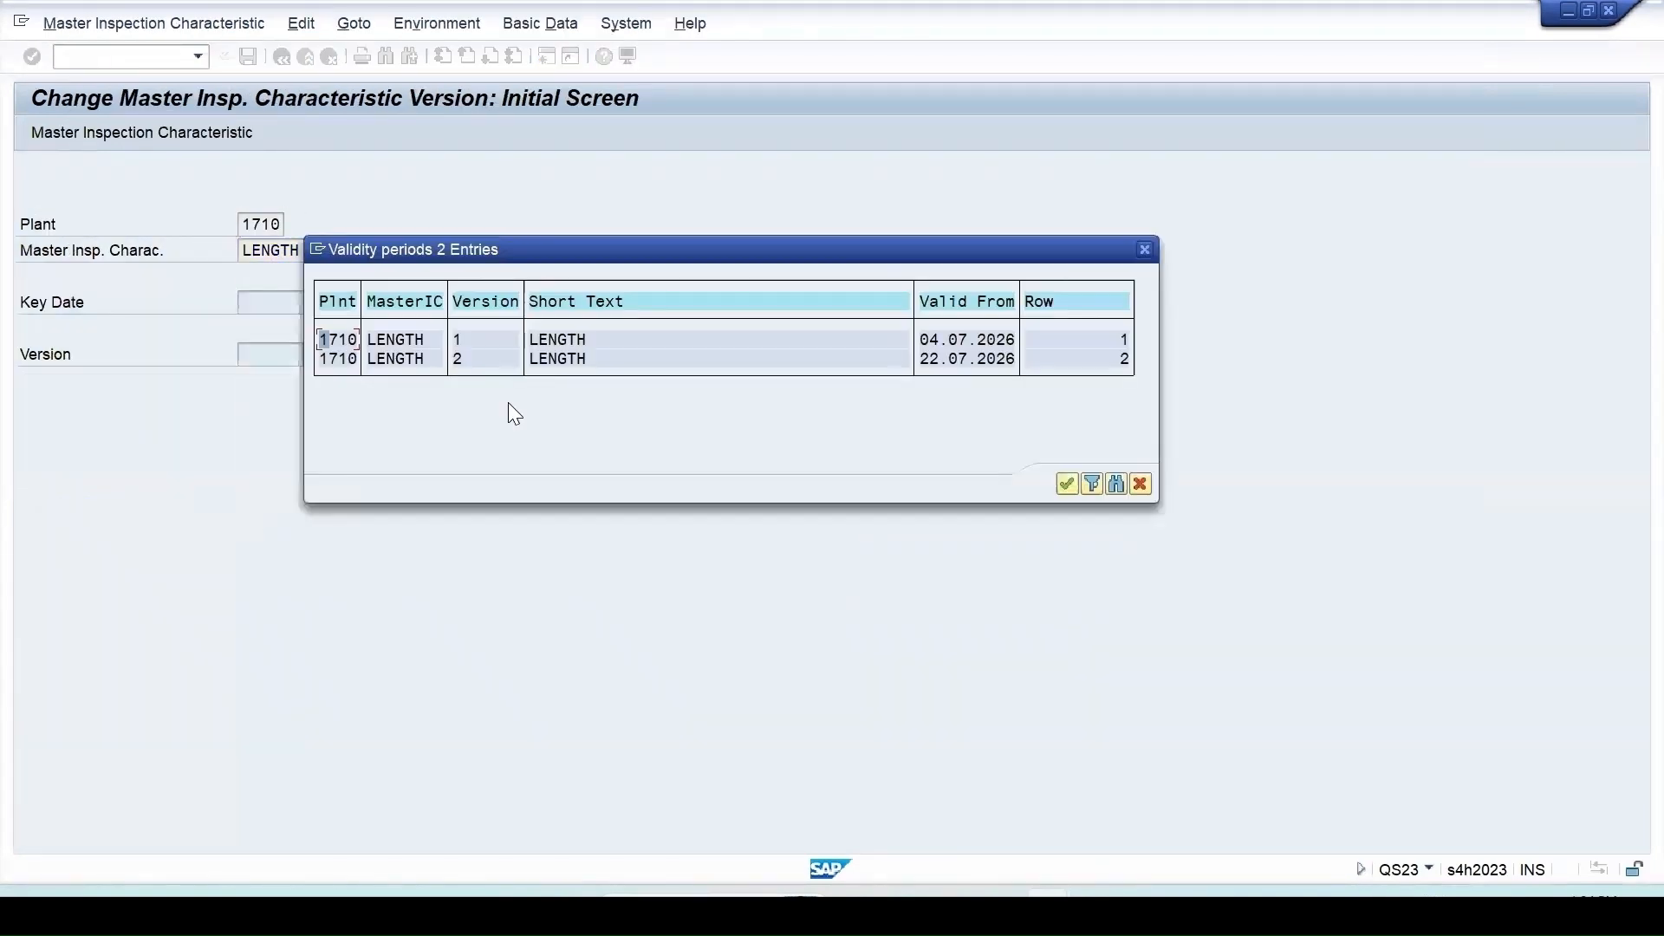
double_click(420, 336)
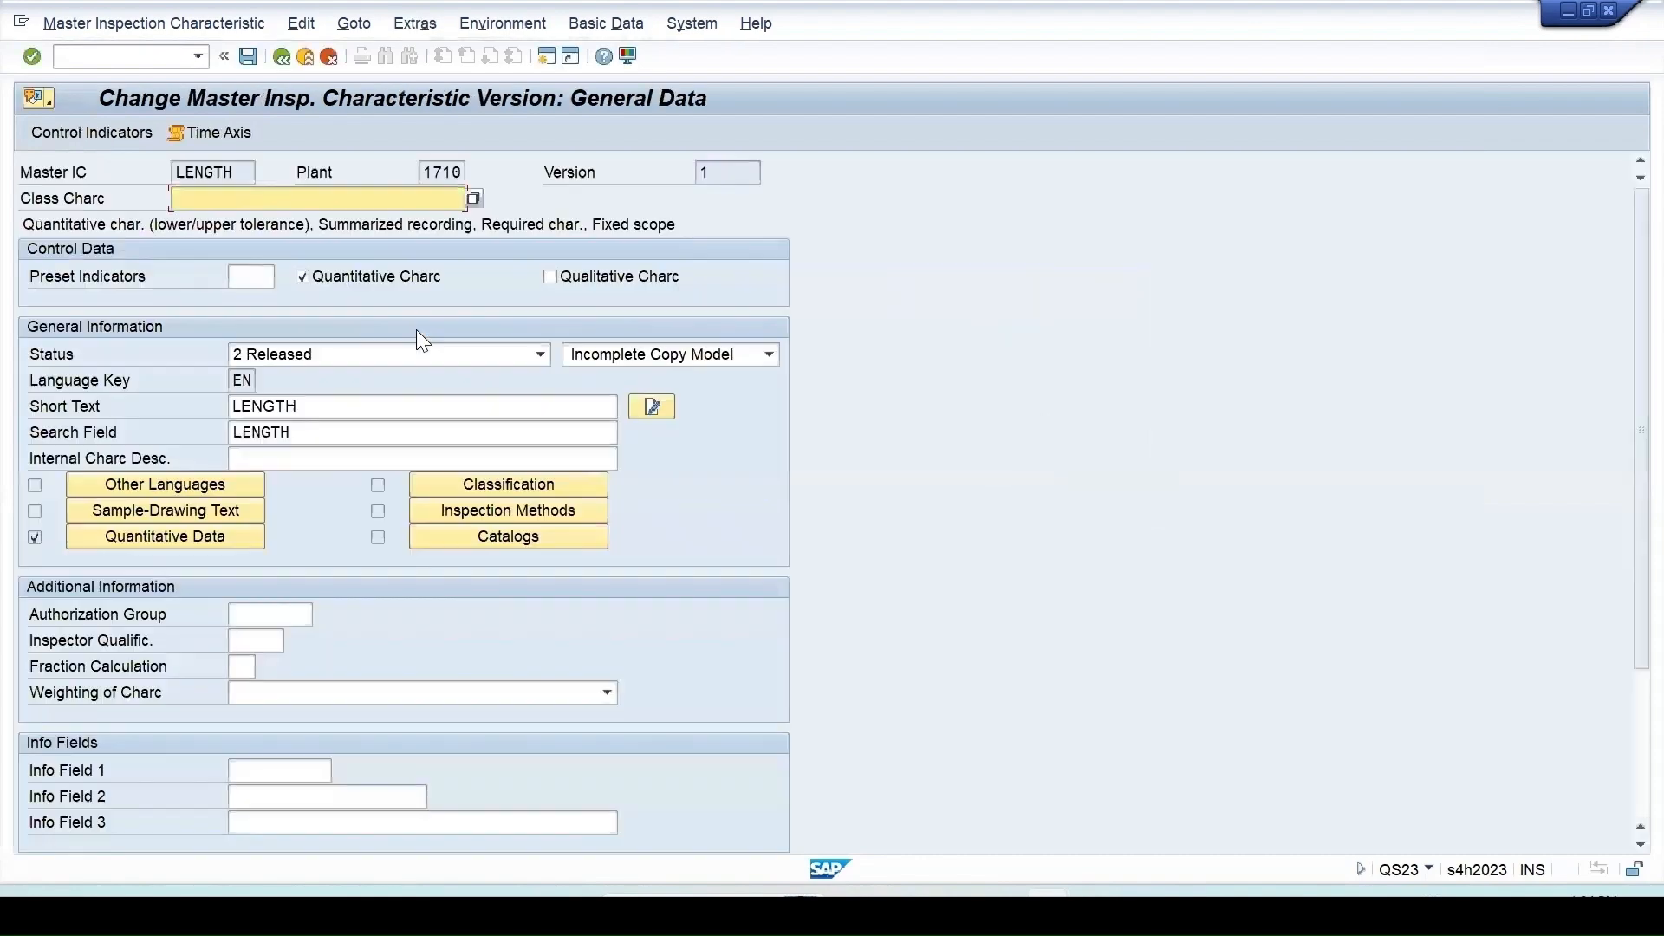
left_click(610, 364)
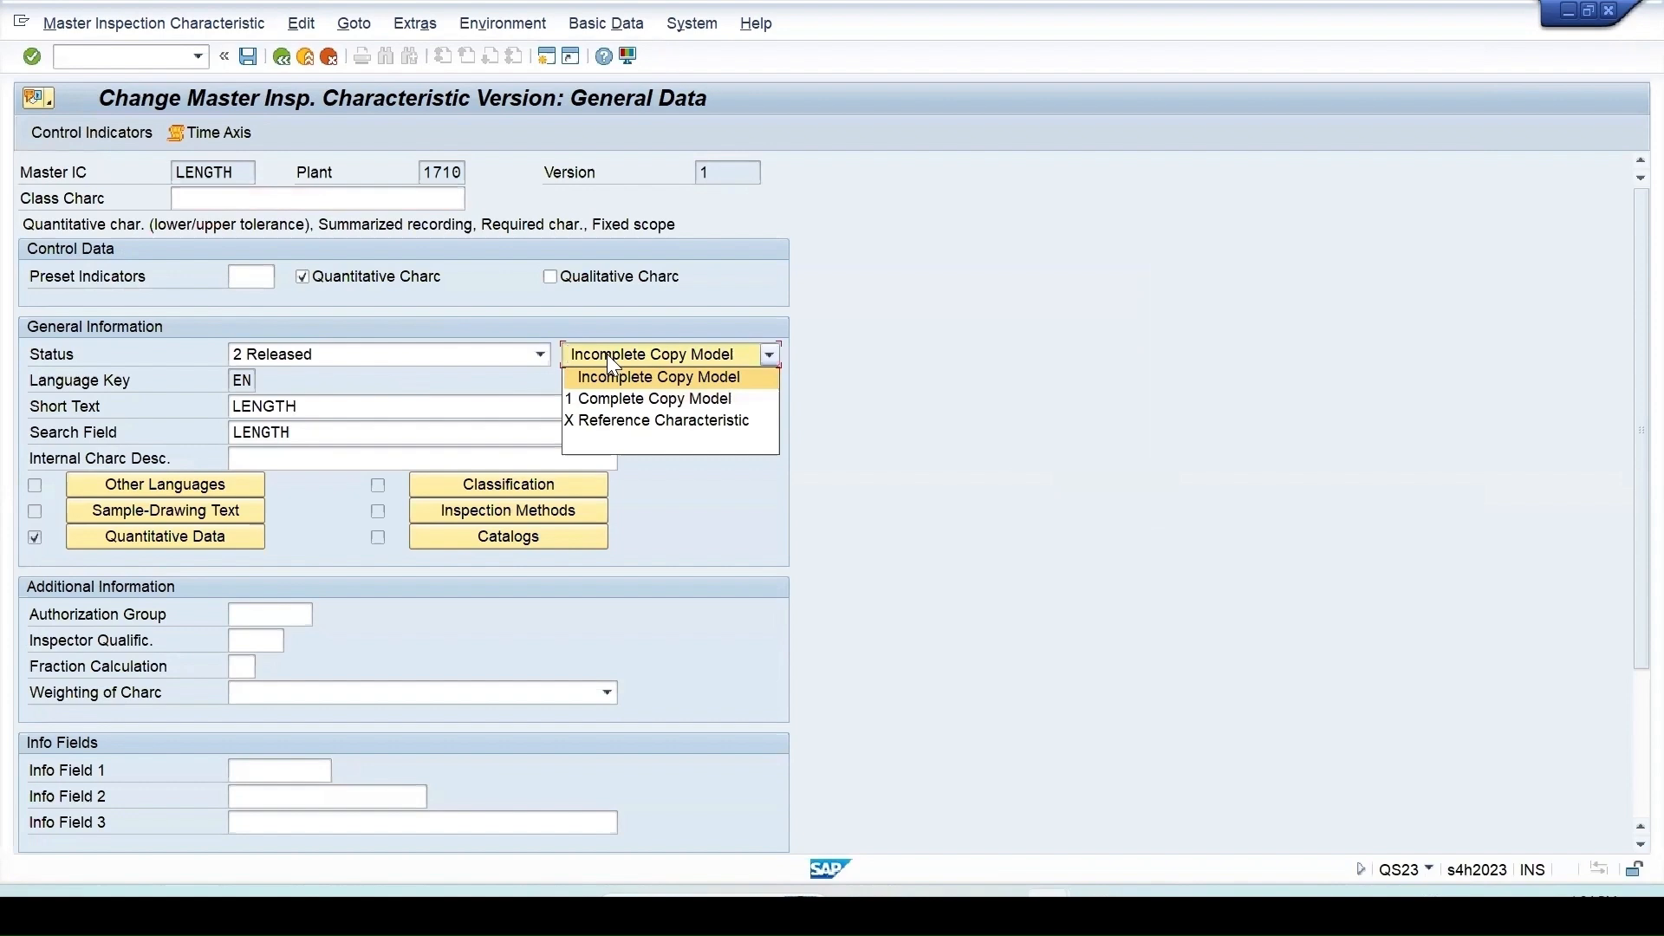
left_click(725, 435)
Start transaction QS21 and begin creating master inspection characteristic Height1 in plant 1710
type("/n")
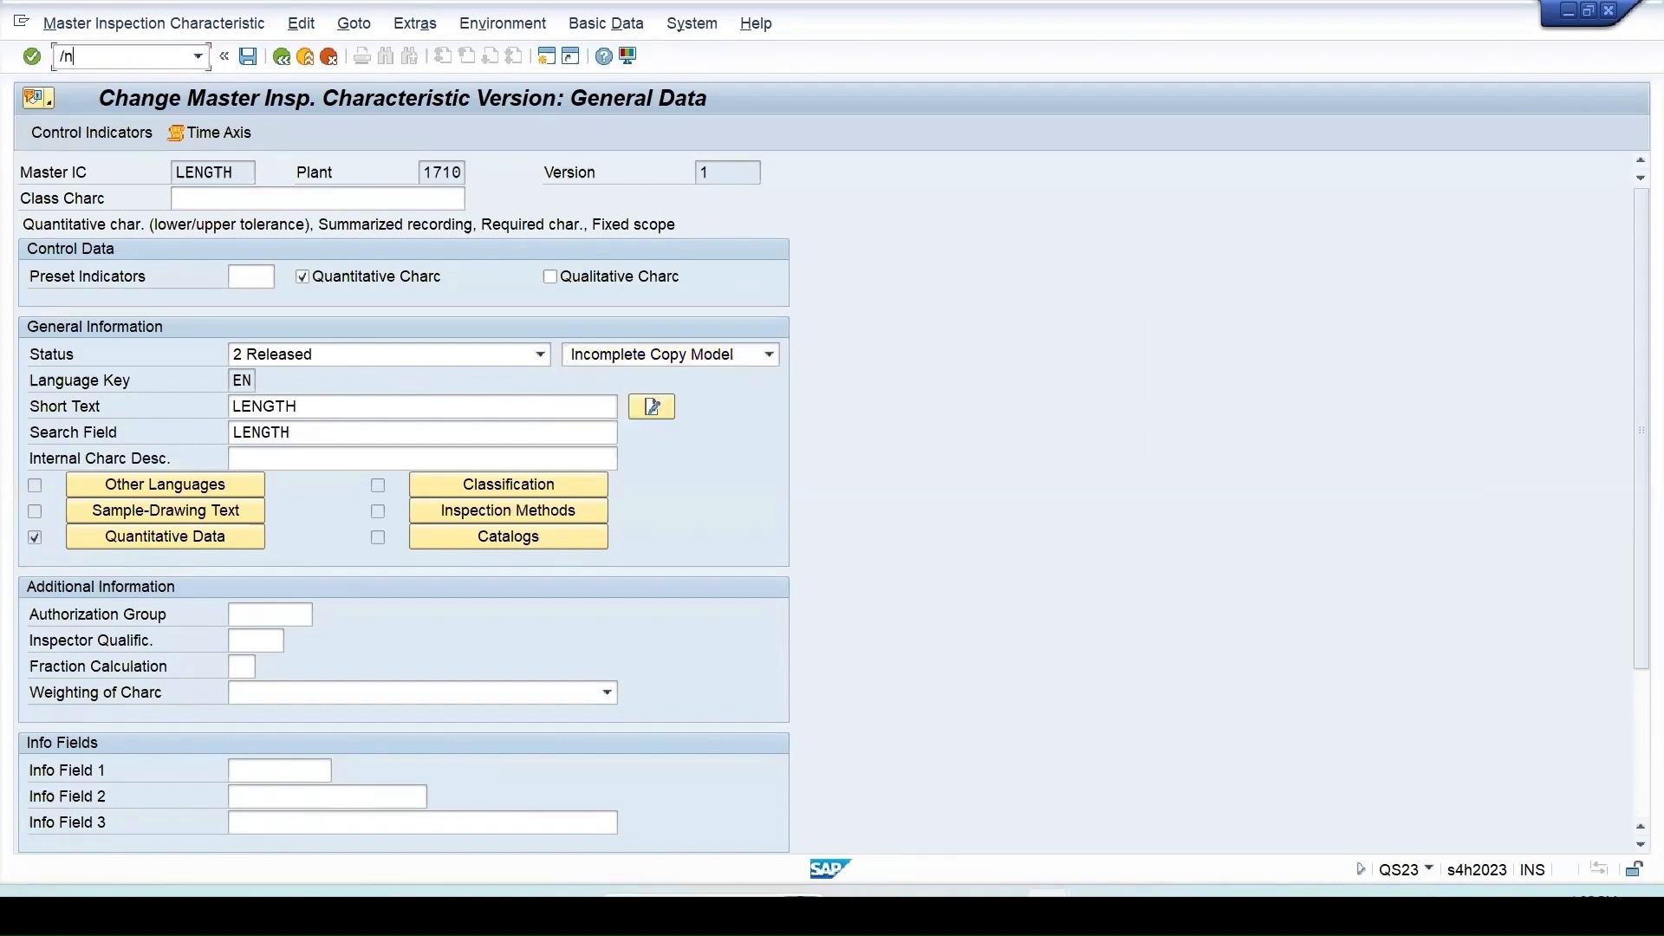
type("qs21")
key("Return")
left_click(313, 249)
type("Height")
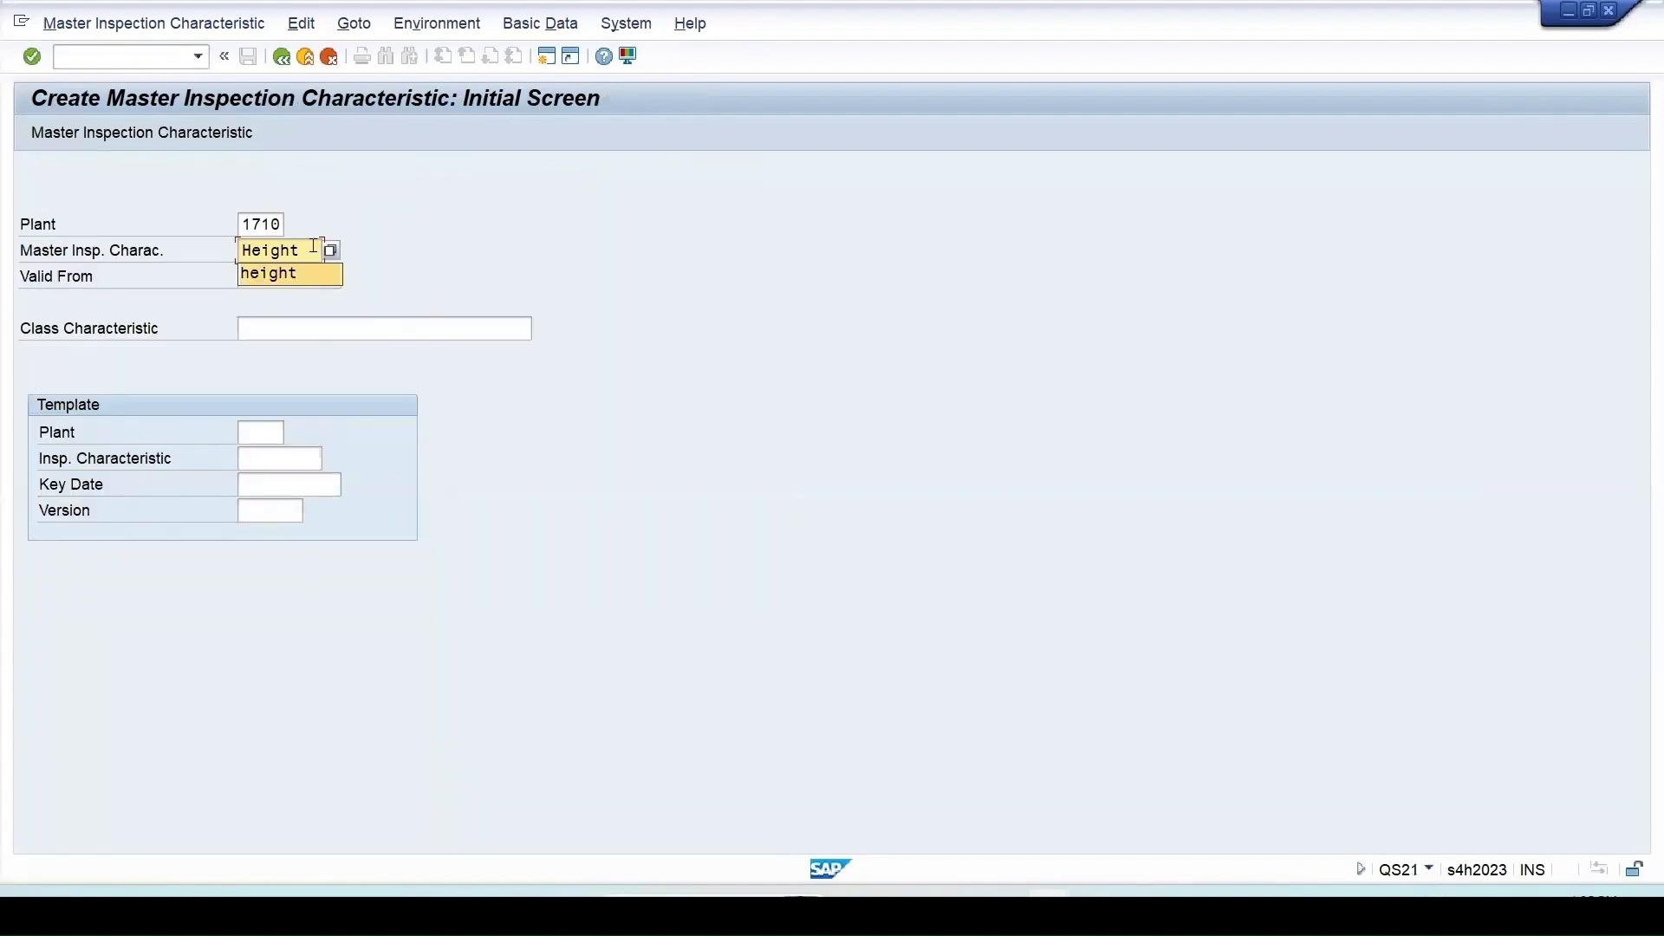
type("1")
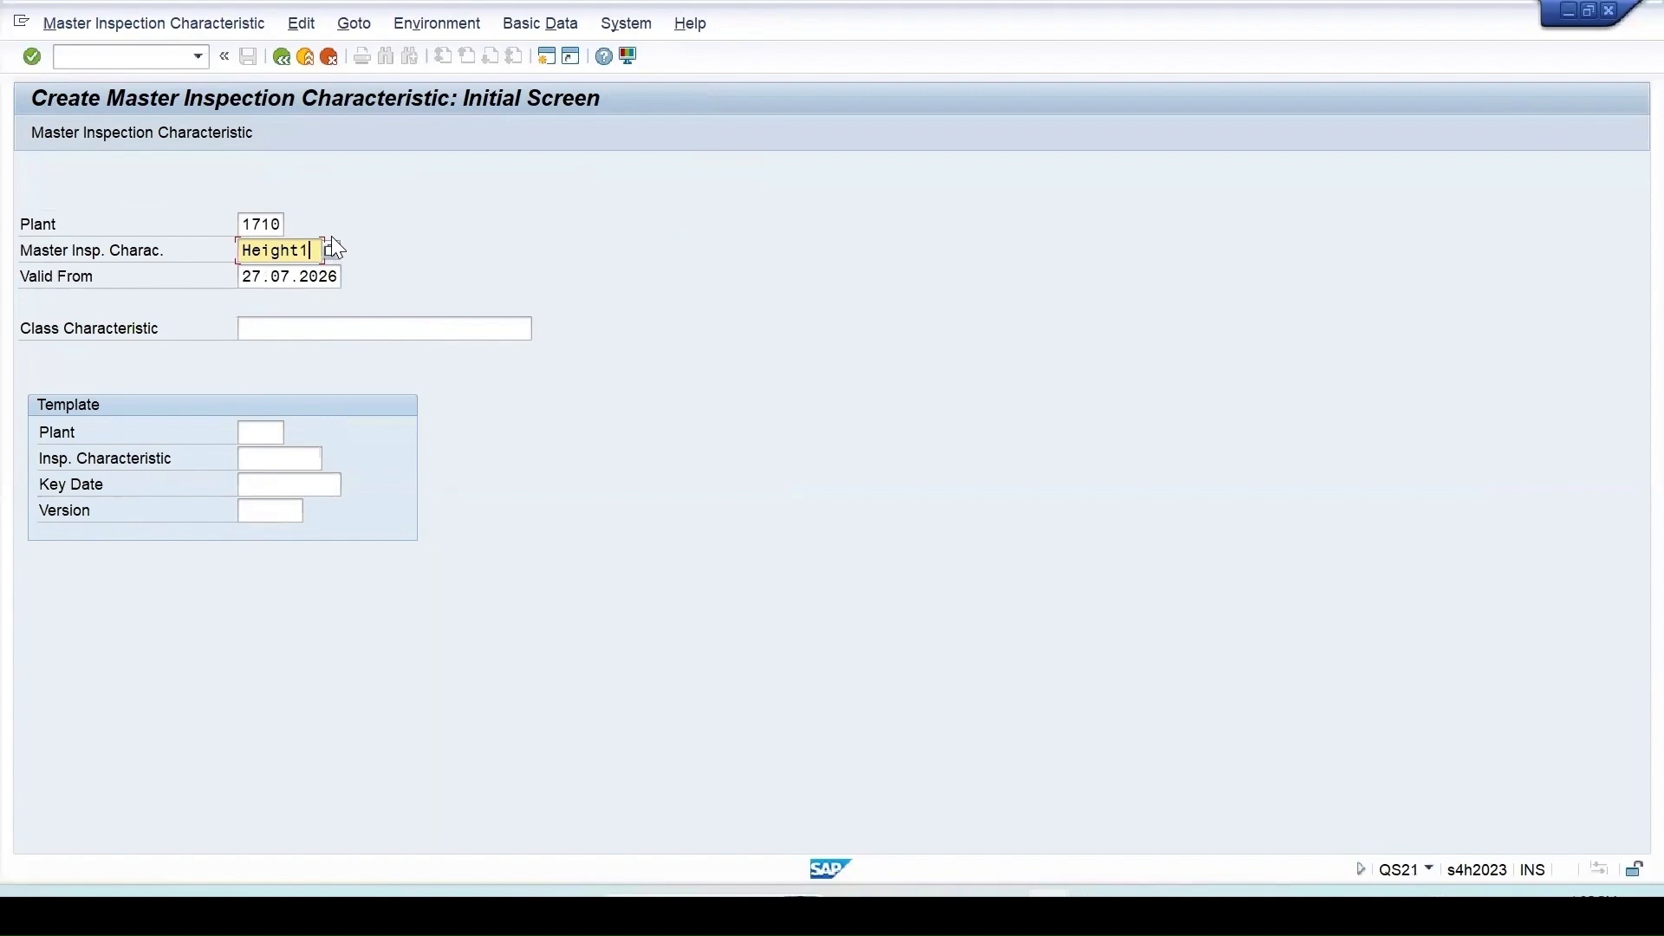
key("Return")
Mark the characteristic as quantitative with status Released, and enter HEIGHT1 as its short text and search field
left_click(329, 277)
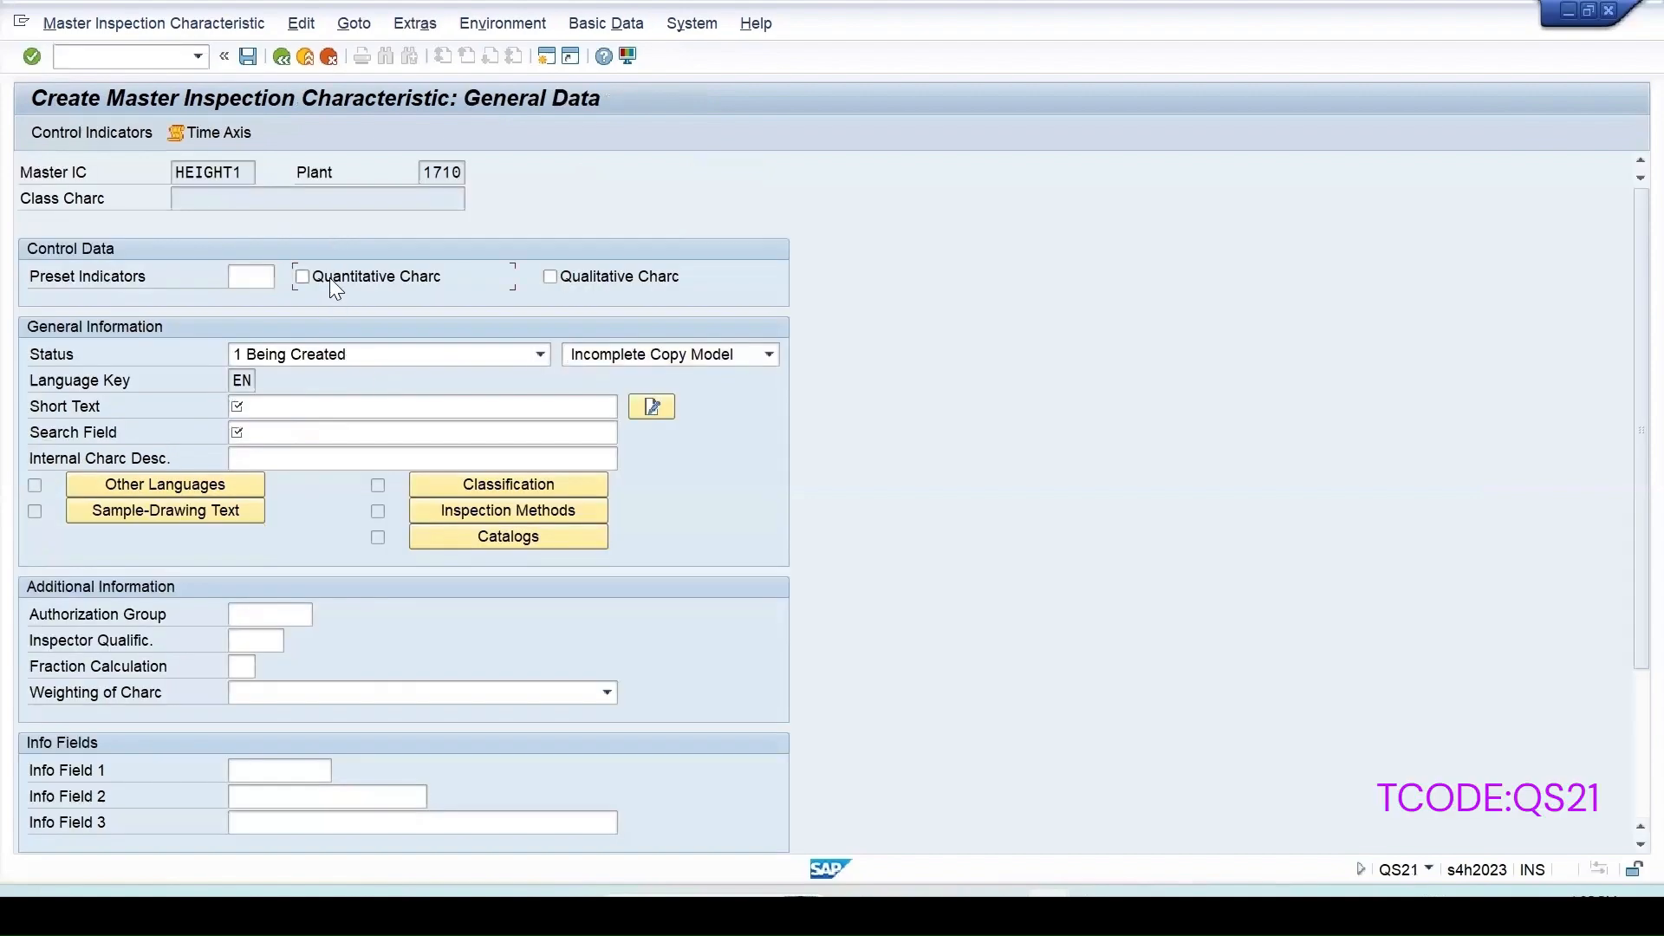
left_click(367, 357)
left_click(337, 401)
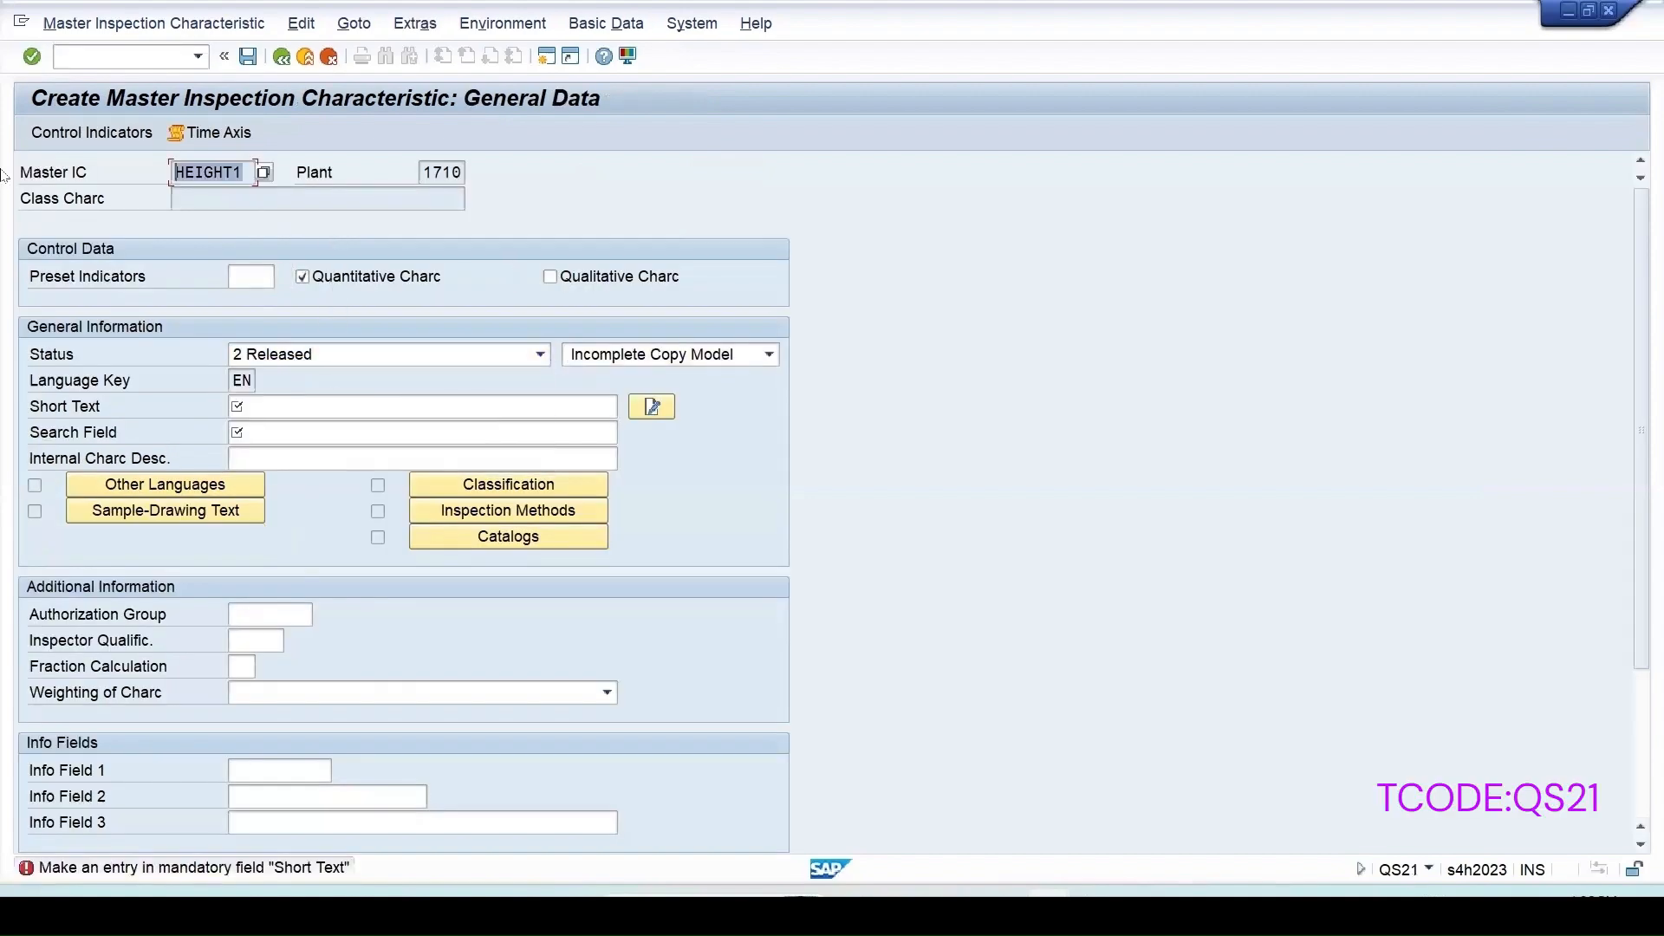
left_click(252, 411)
type("HEIGHT1")
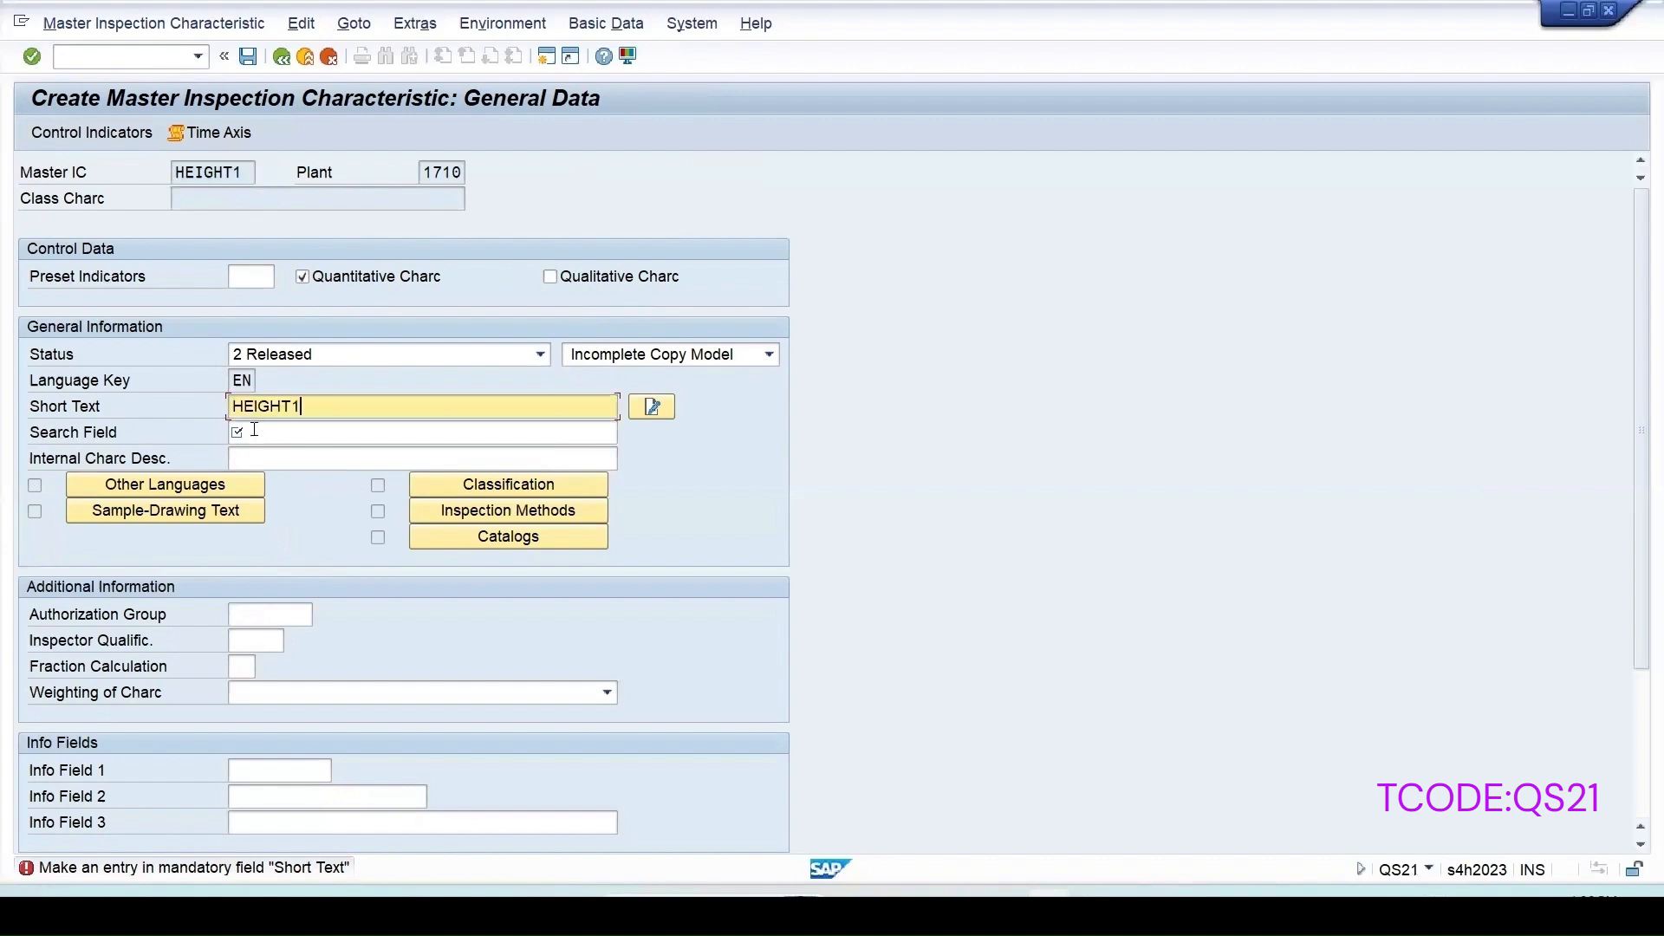
left_click(252, 431)
type("HEIGHT1")
Activate the lower and upper specification limits in the control indicators and save the new characteristic
left_click(61, 137)
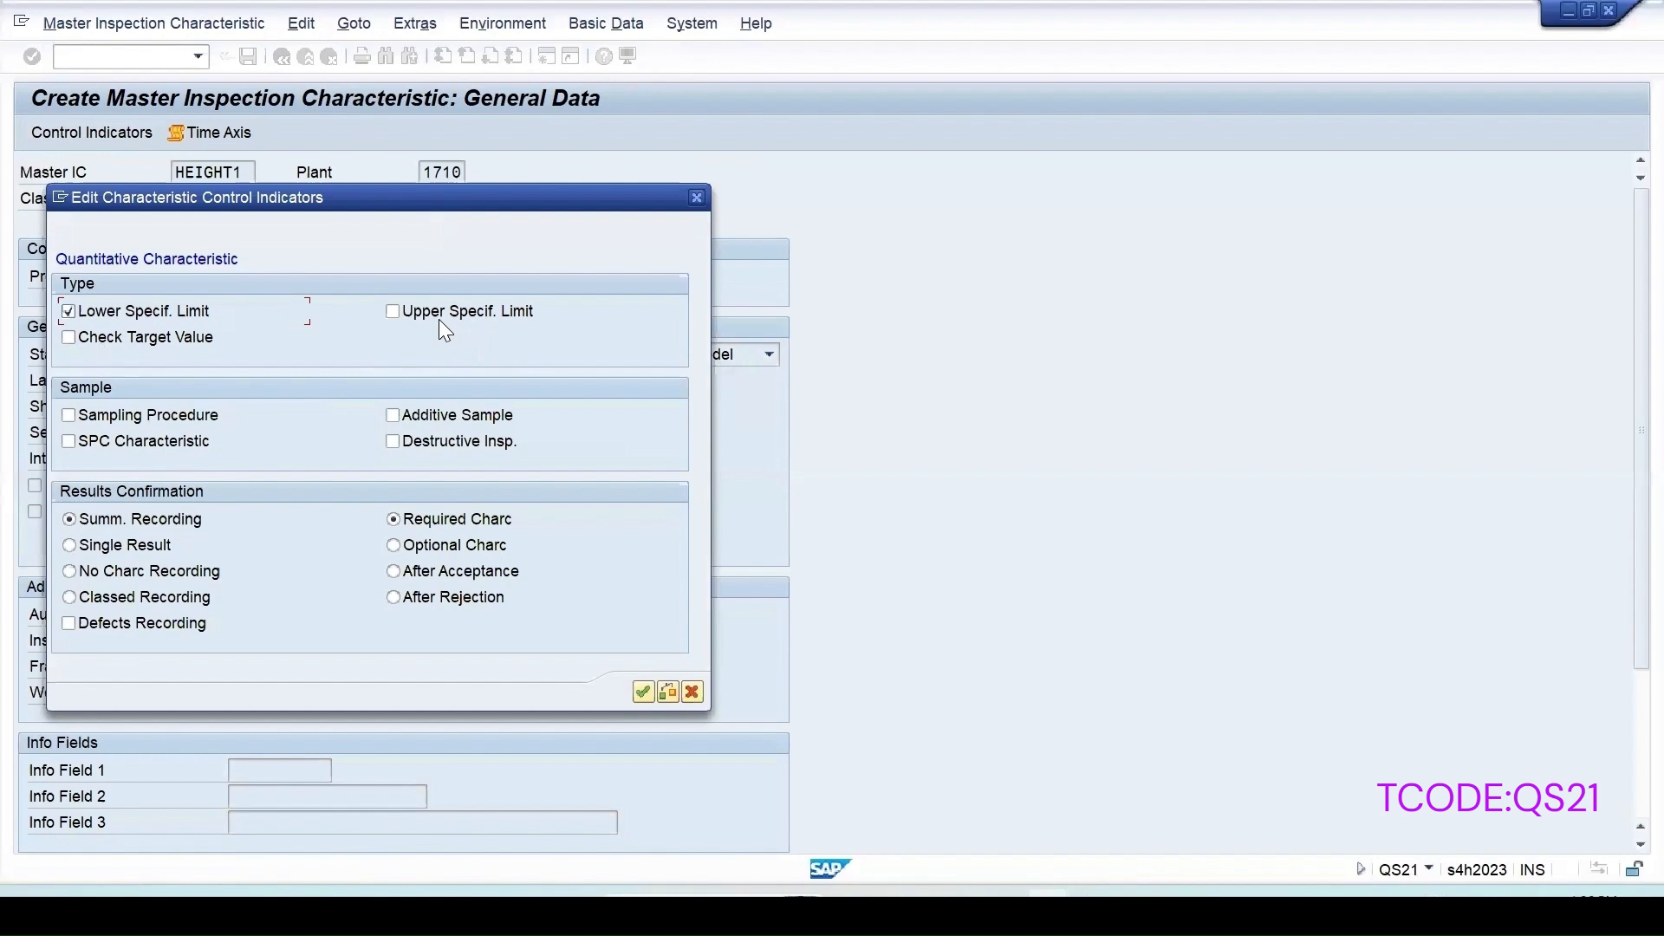
left_click(640, 691)
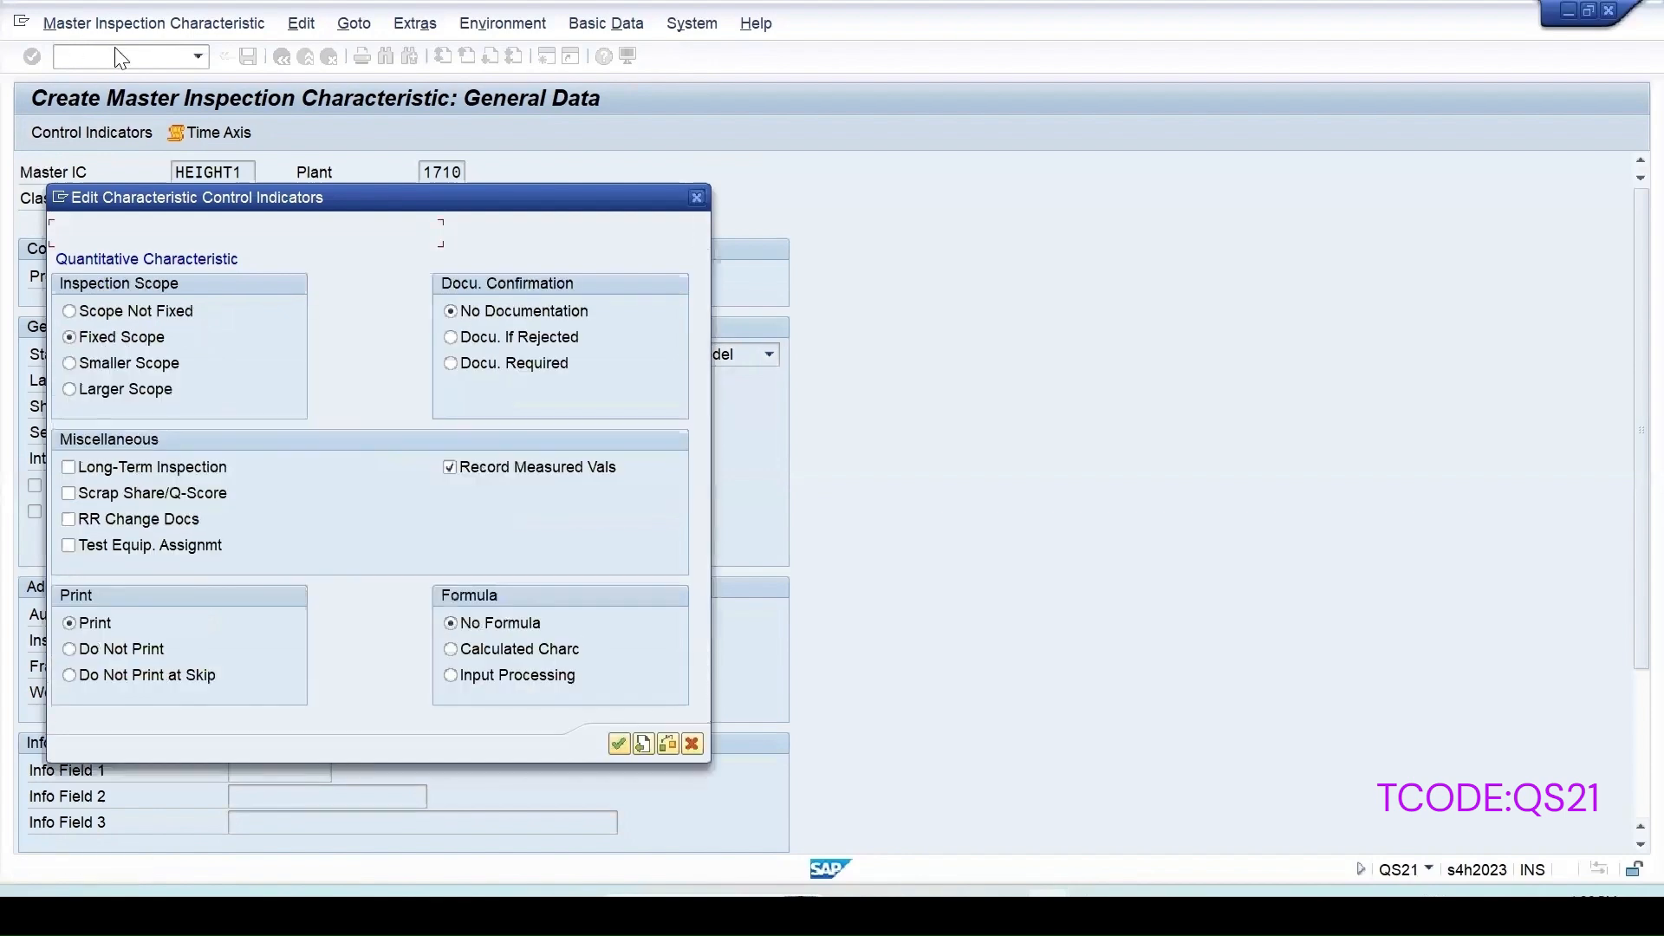
left_click(618, 747)
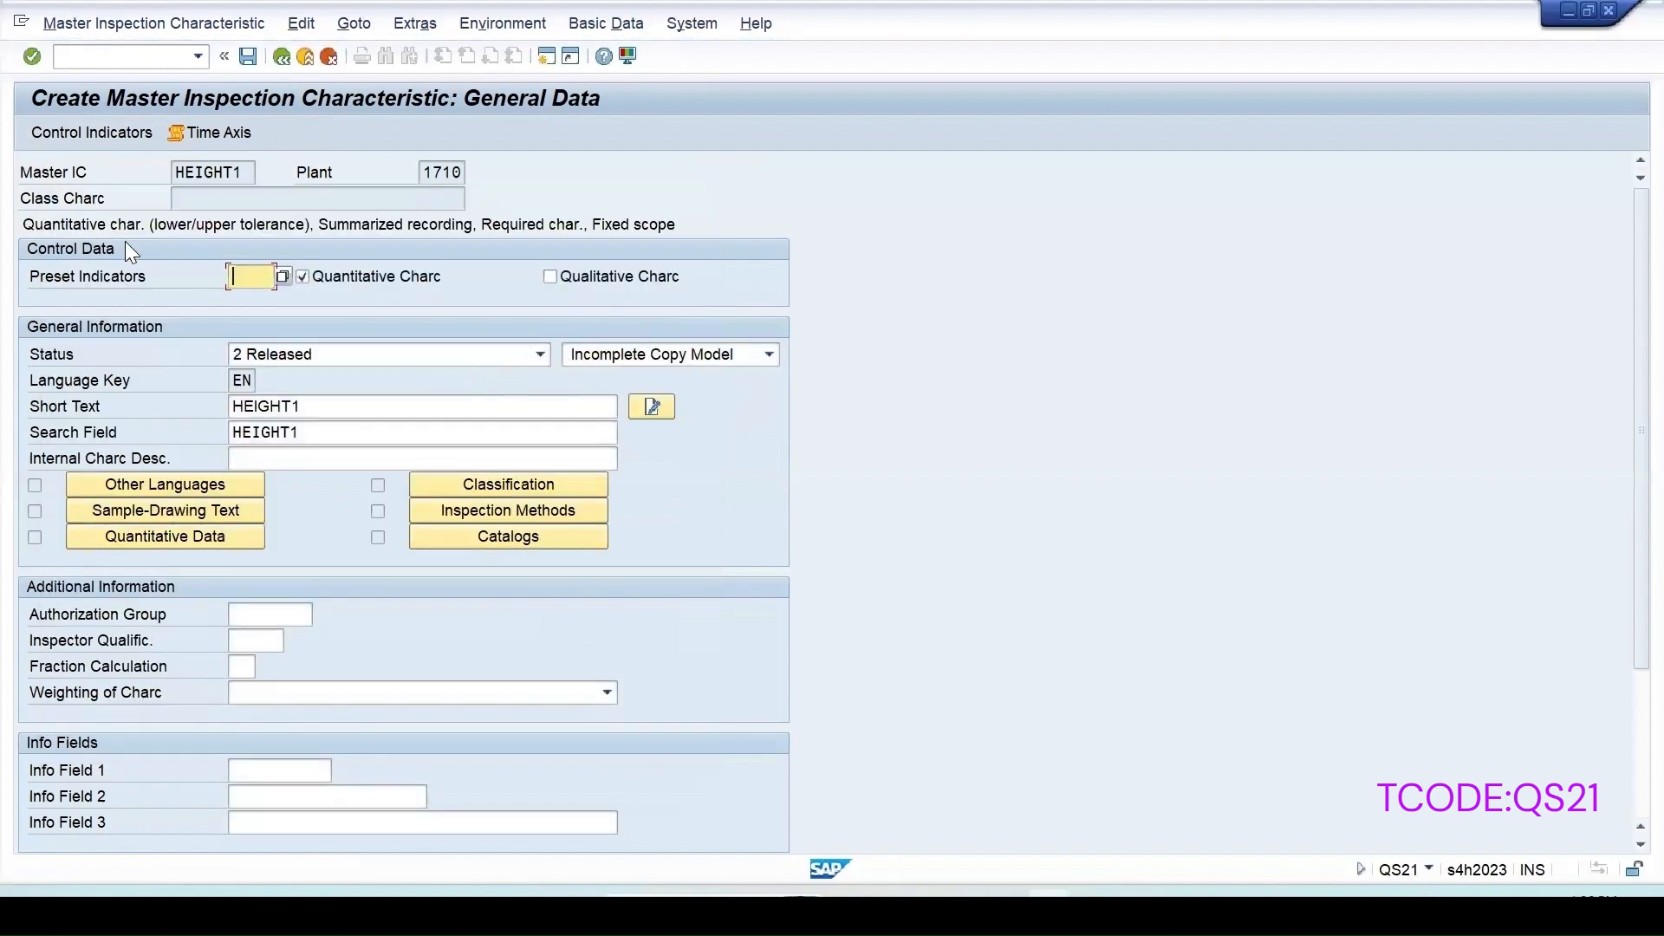
left_click(91, 132)
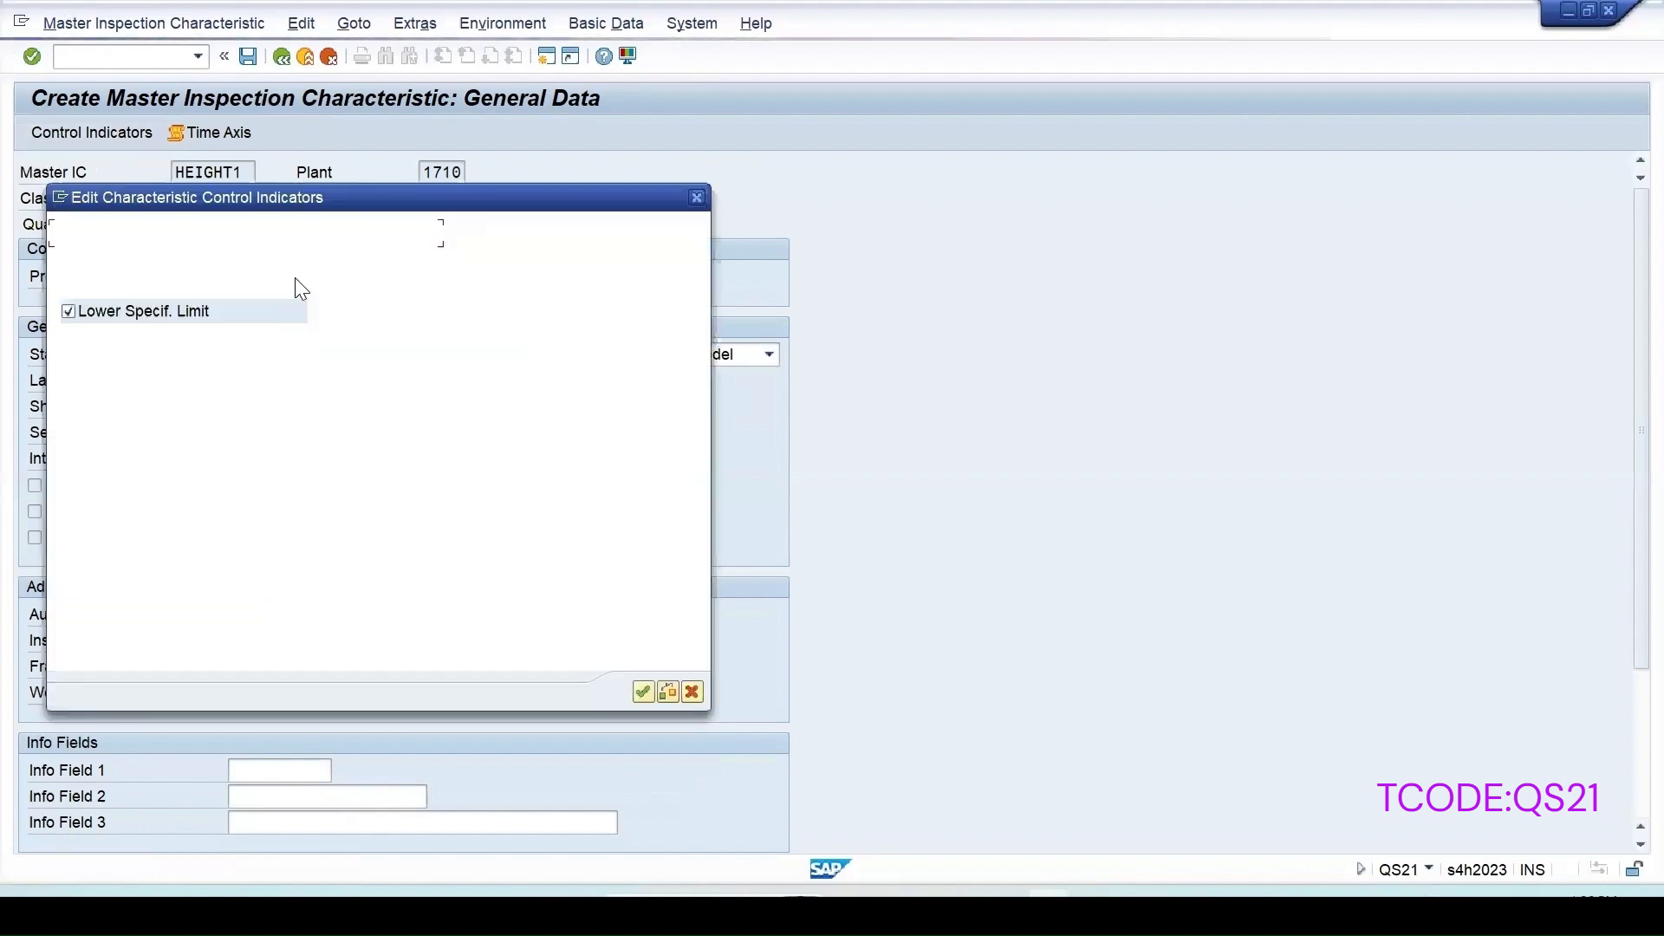
left_click(695, 198)
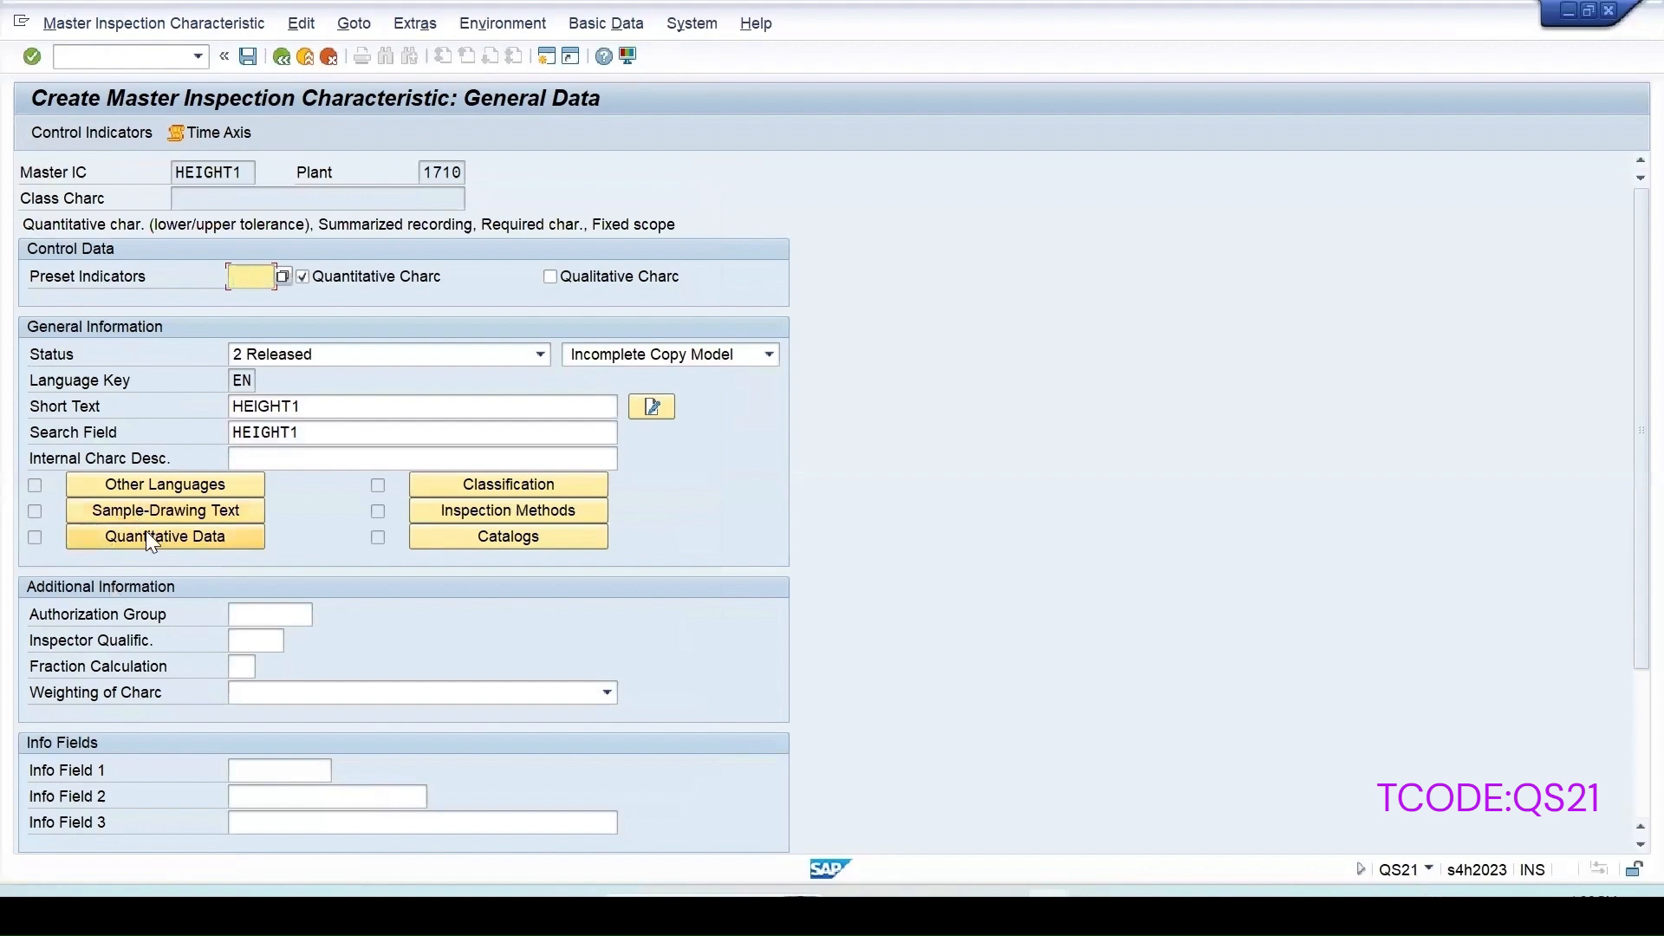
left_click(247, 57)
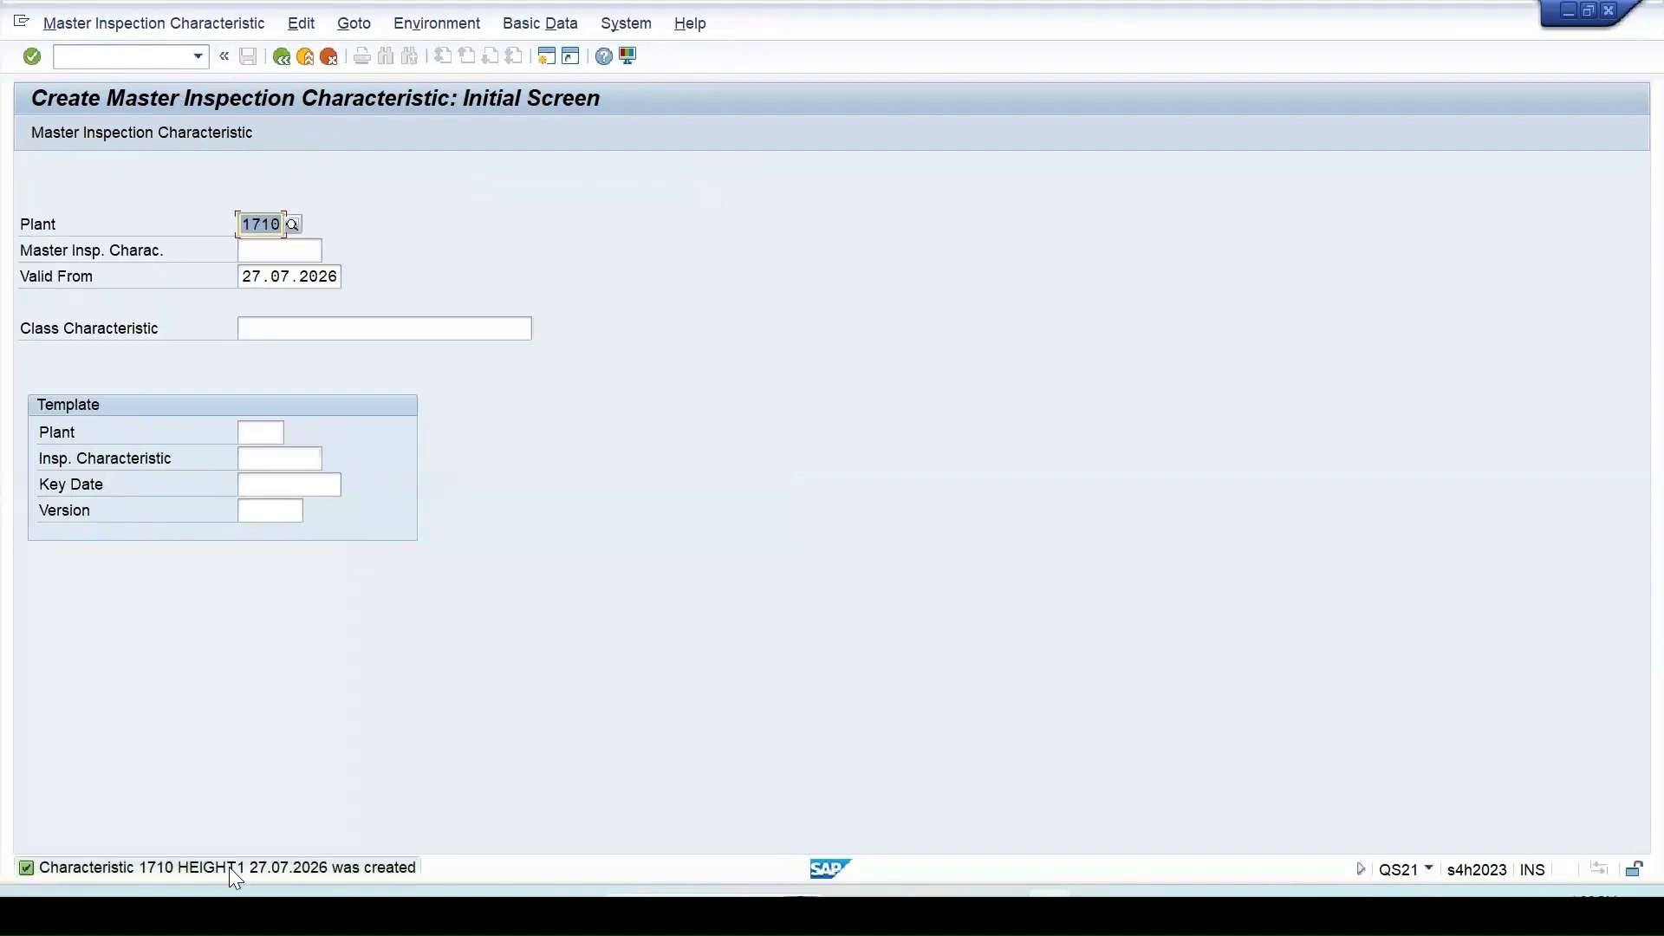
Open the newly created characteristic HEIGHT1 in plant 1710 for changing
left_click(75, 24)
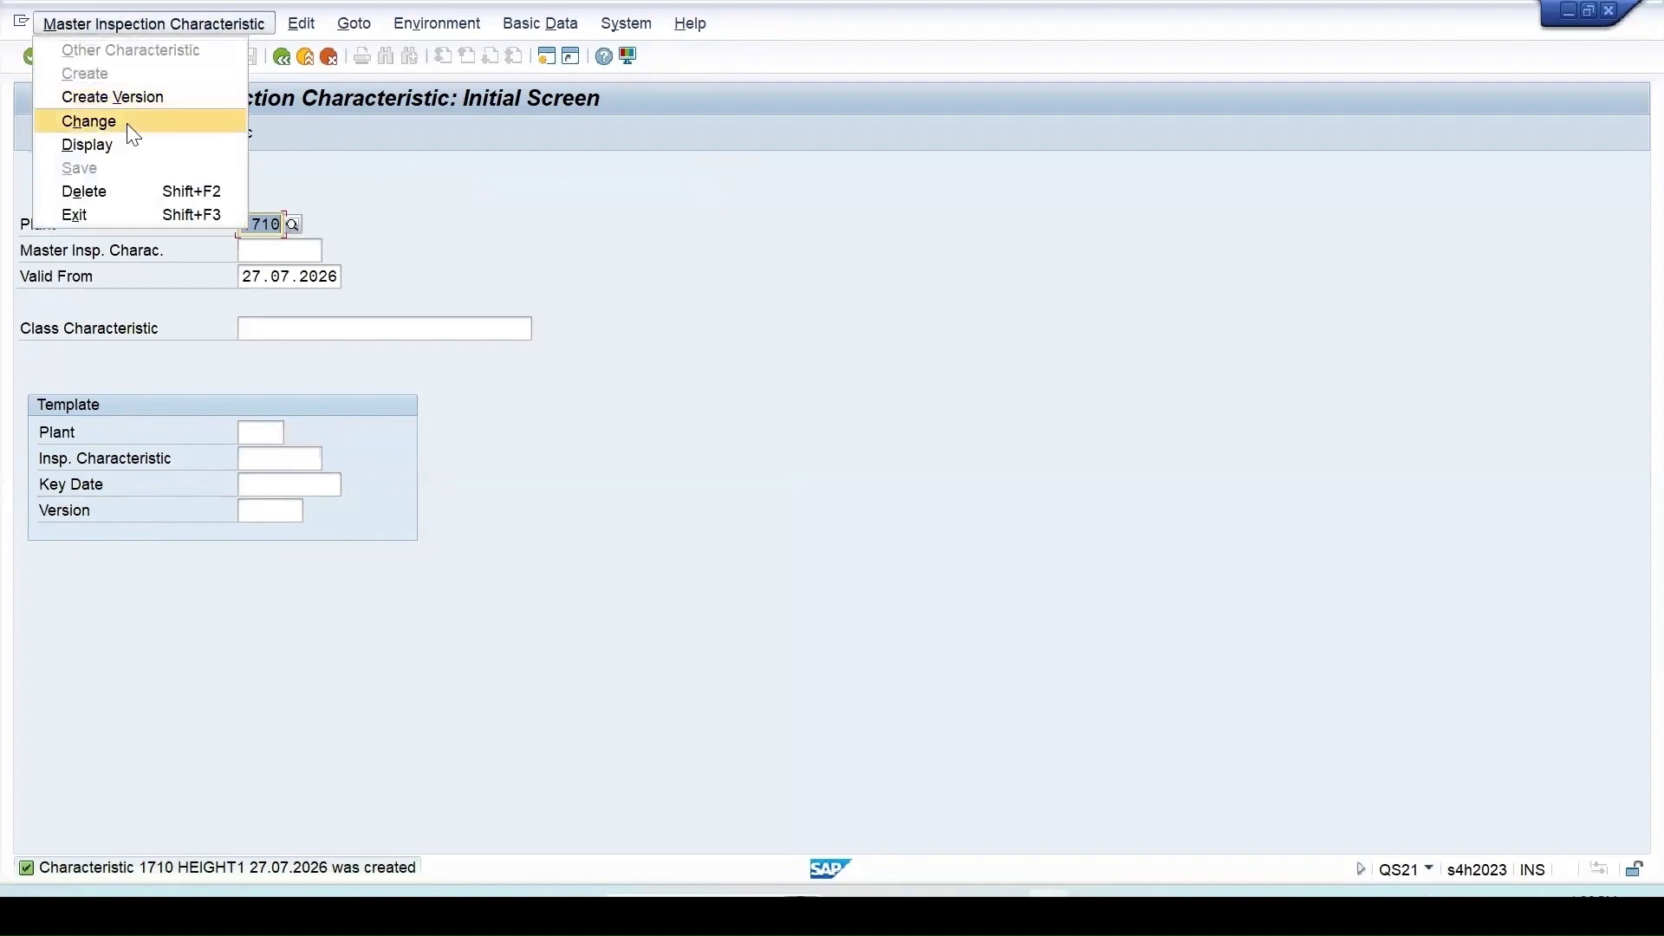
left_click(130, 125)
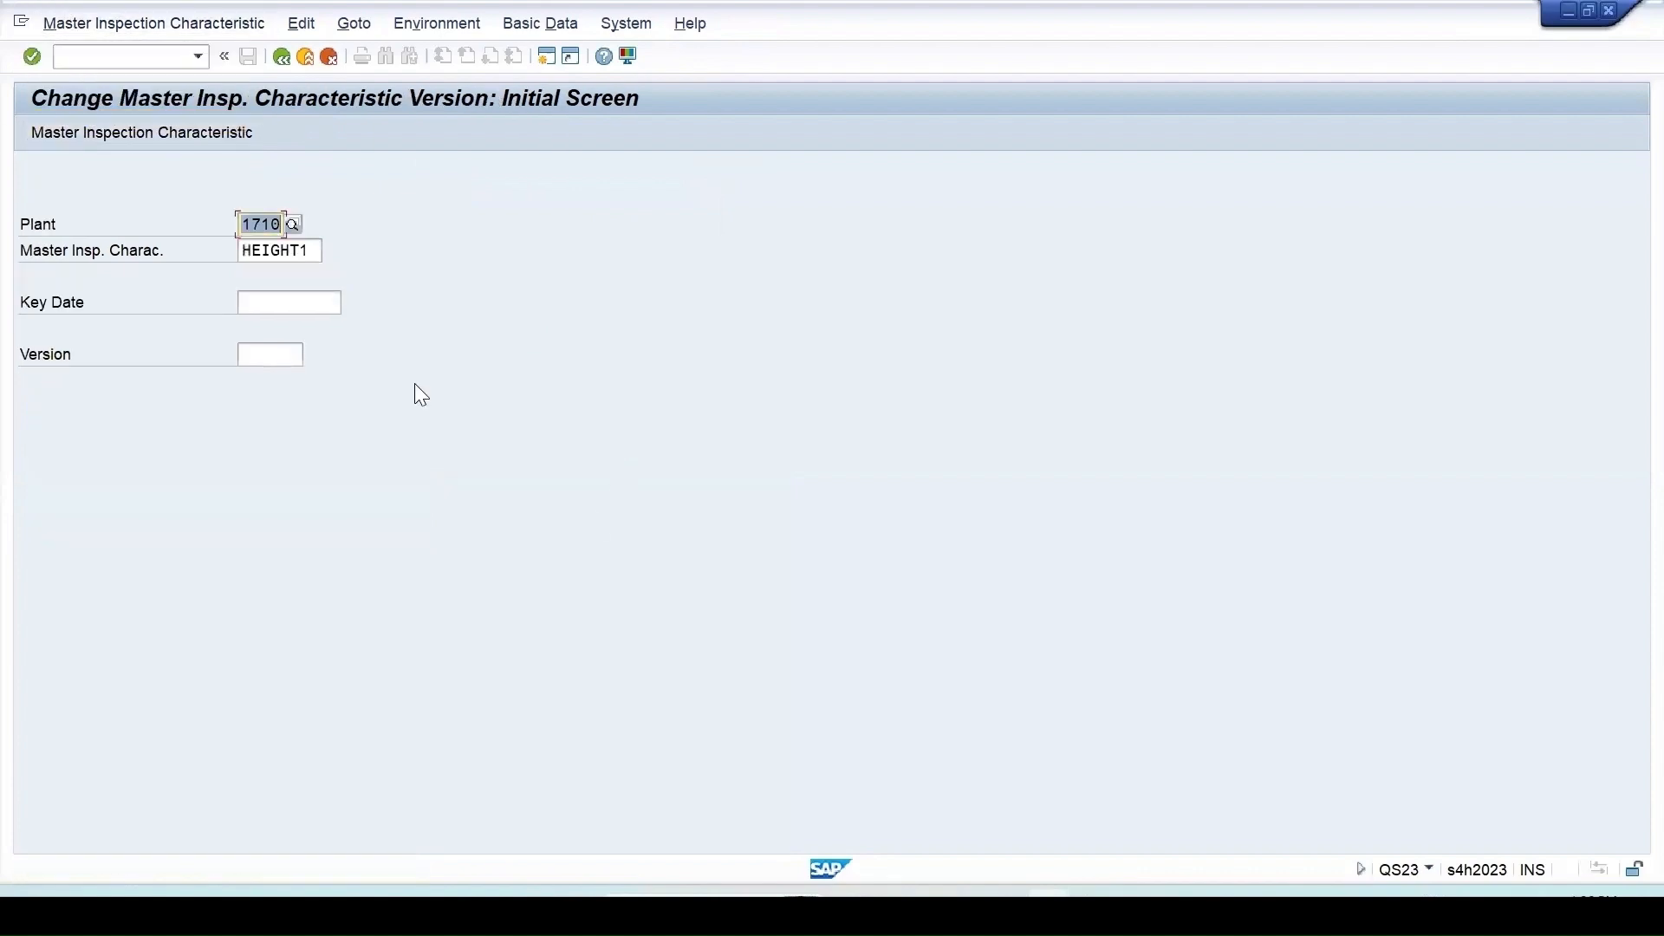
key("Return")
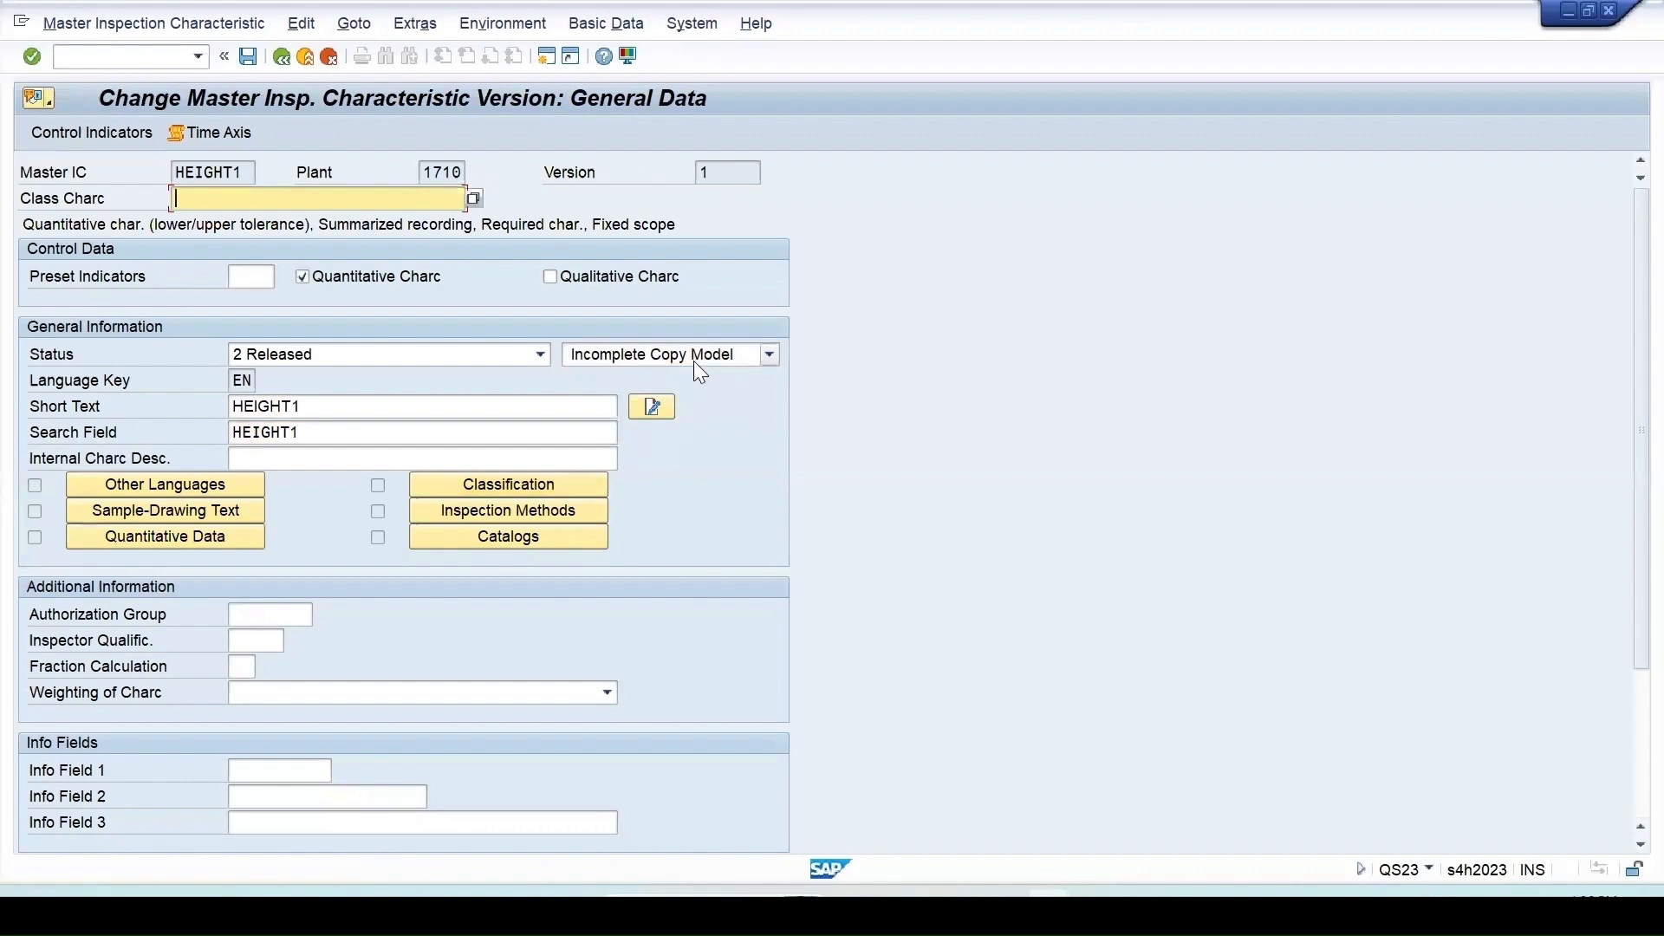
Try to save HEIGHT1 as a Complete Copy Model, then dismiss the quantitative data without entering limits
left_click(693, 360)
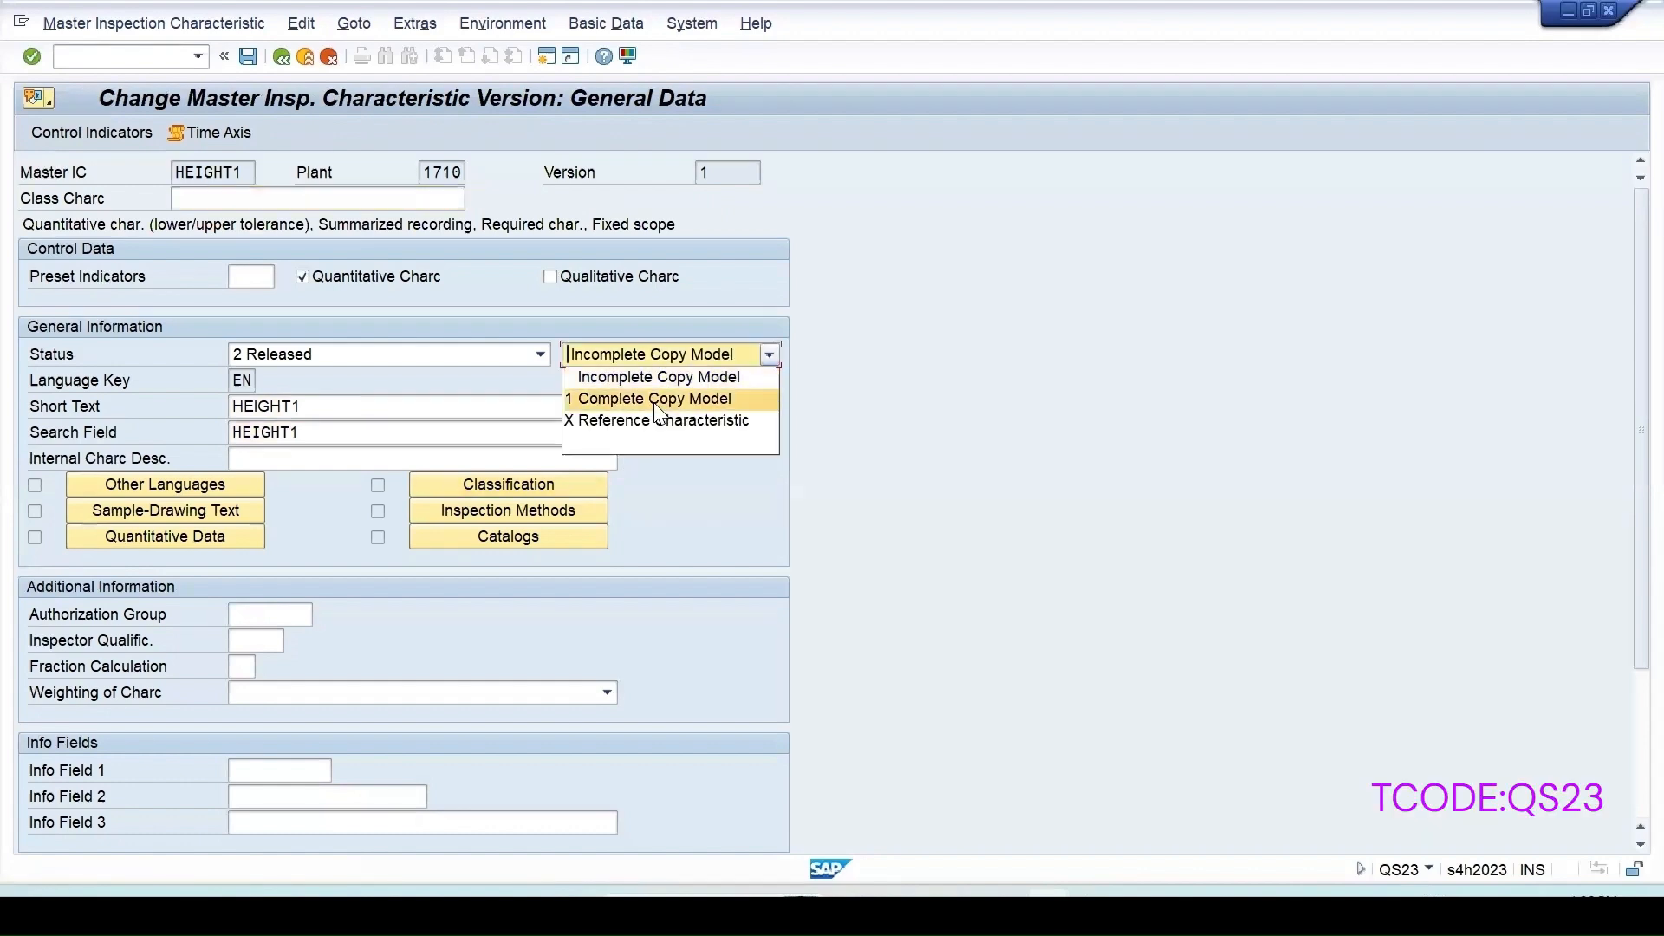
left_click(655, 406)
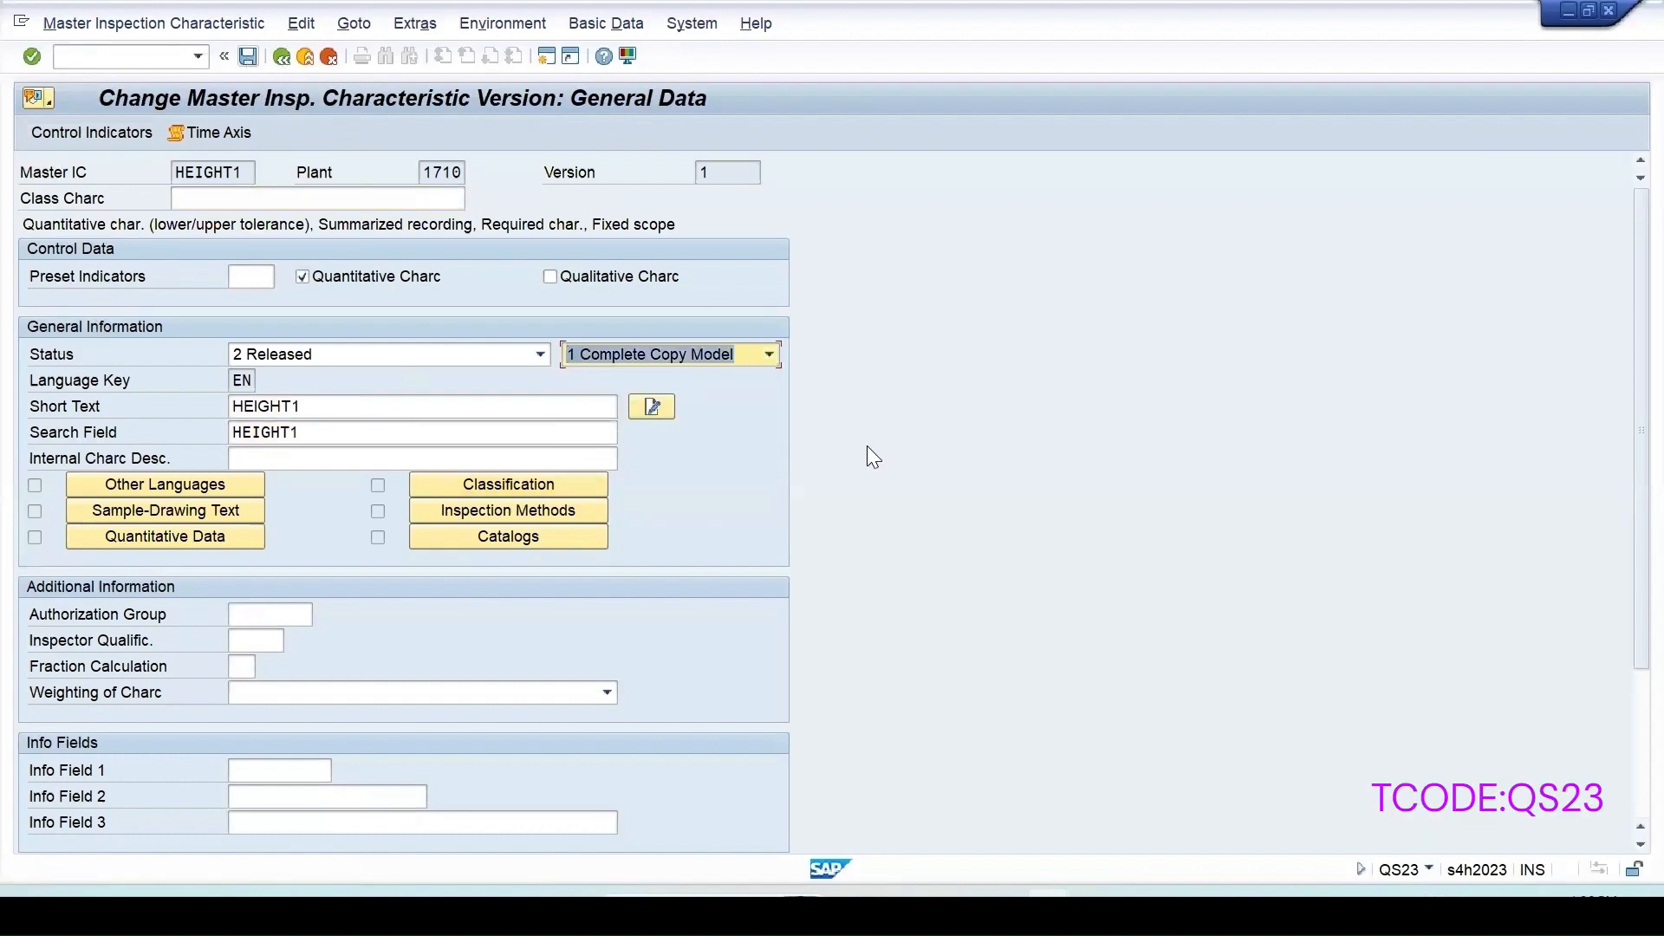
left_click(250, 56)
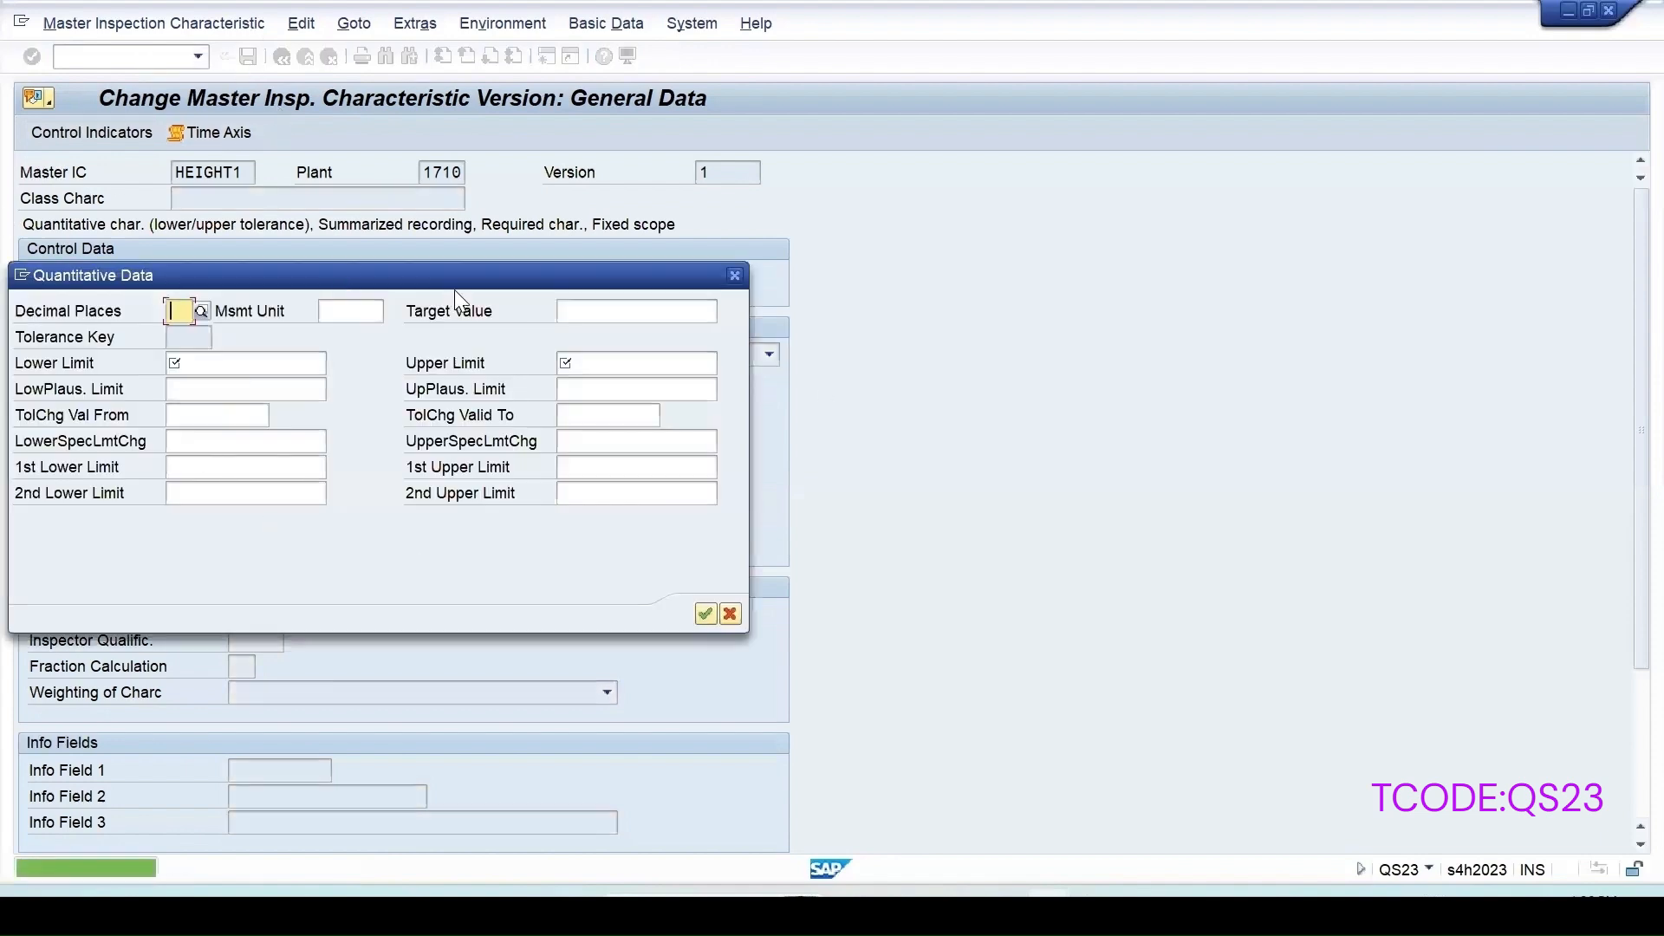
left_click_drag(484, 277, 1183, 319)
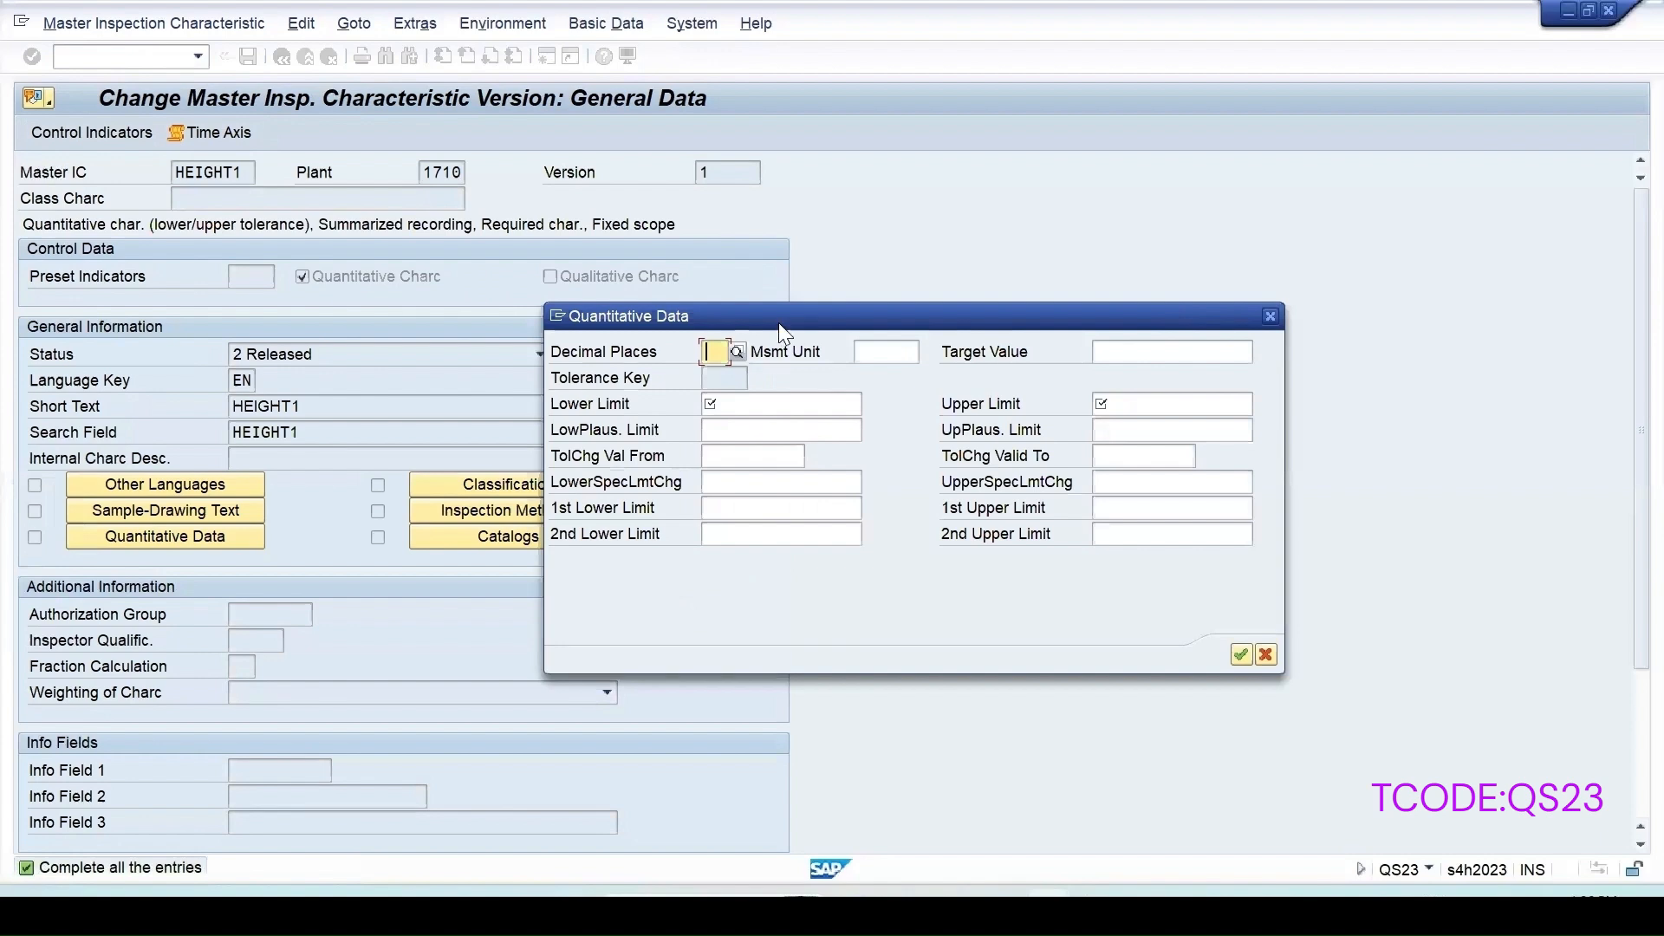
left_click_drag(778, 321, 1029, 258)
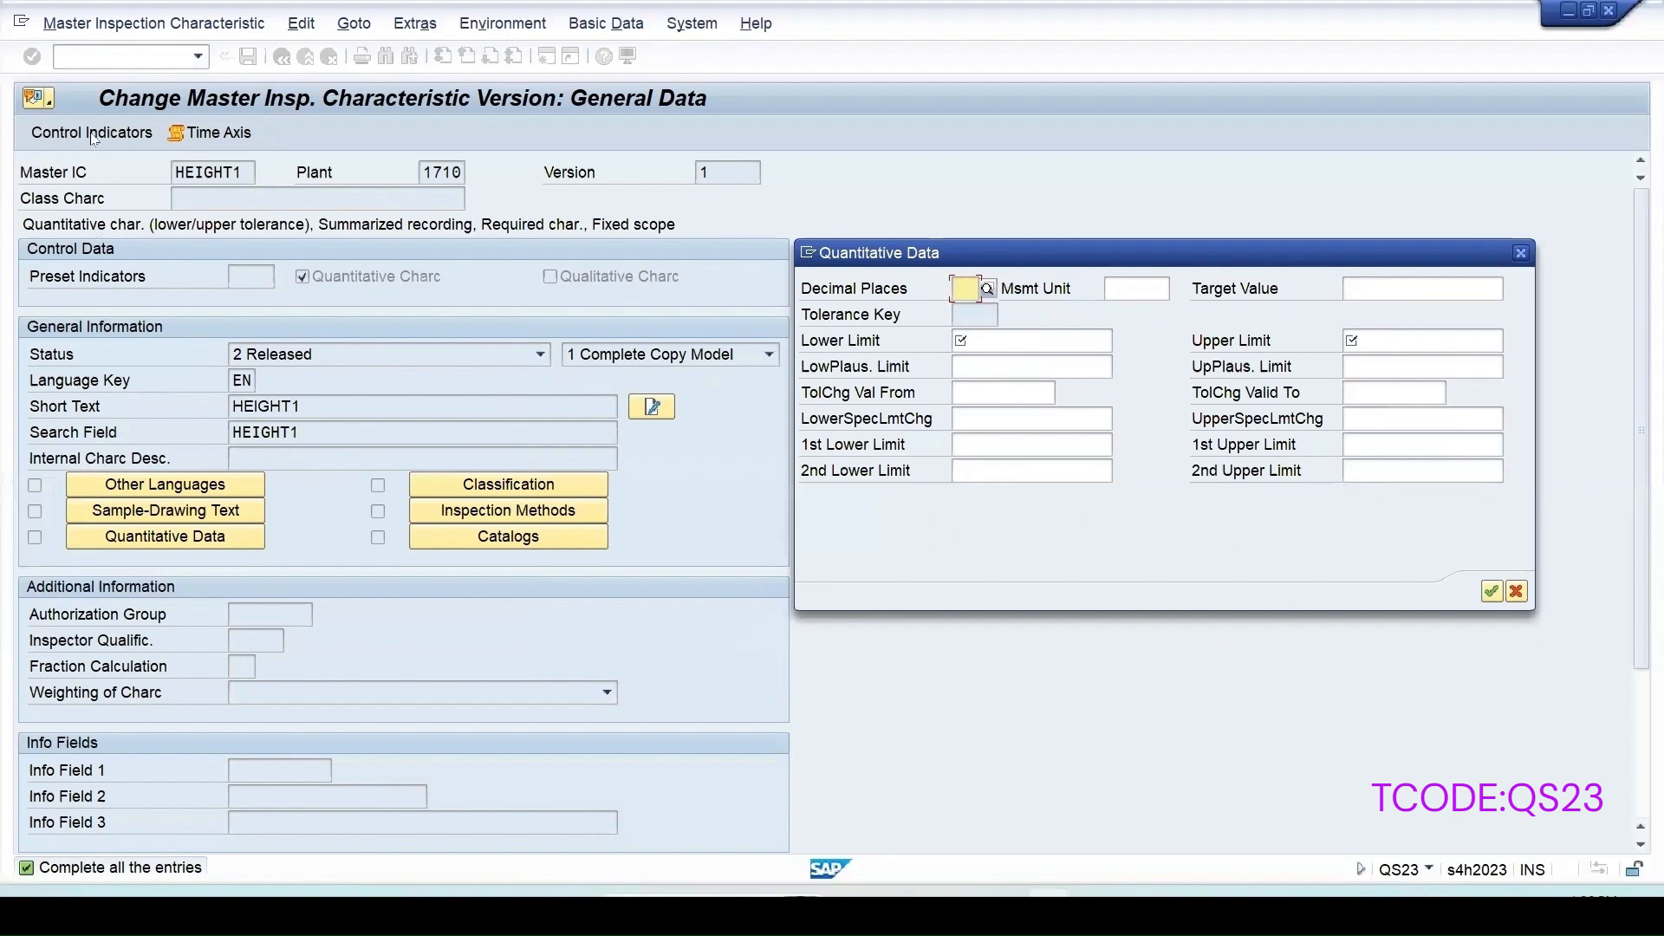
left_click(980, 345)
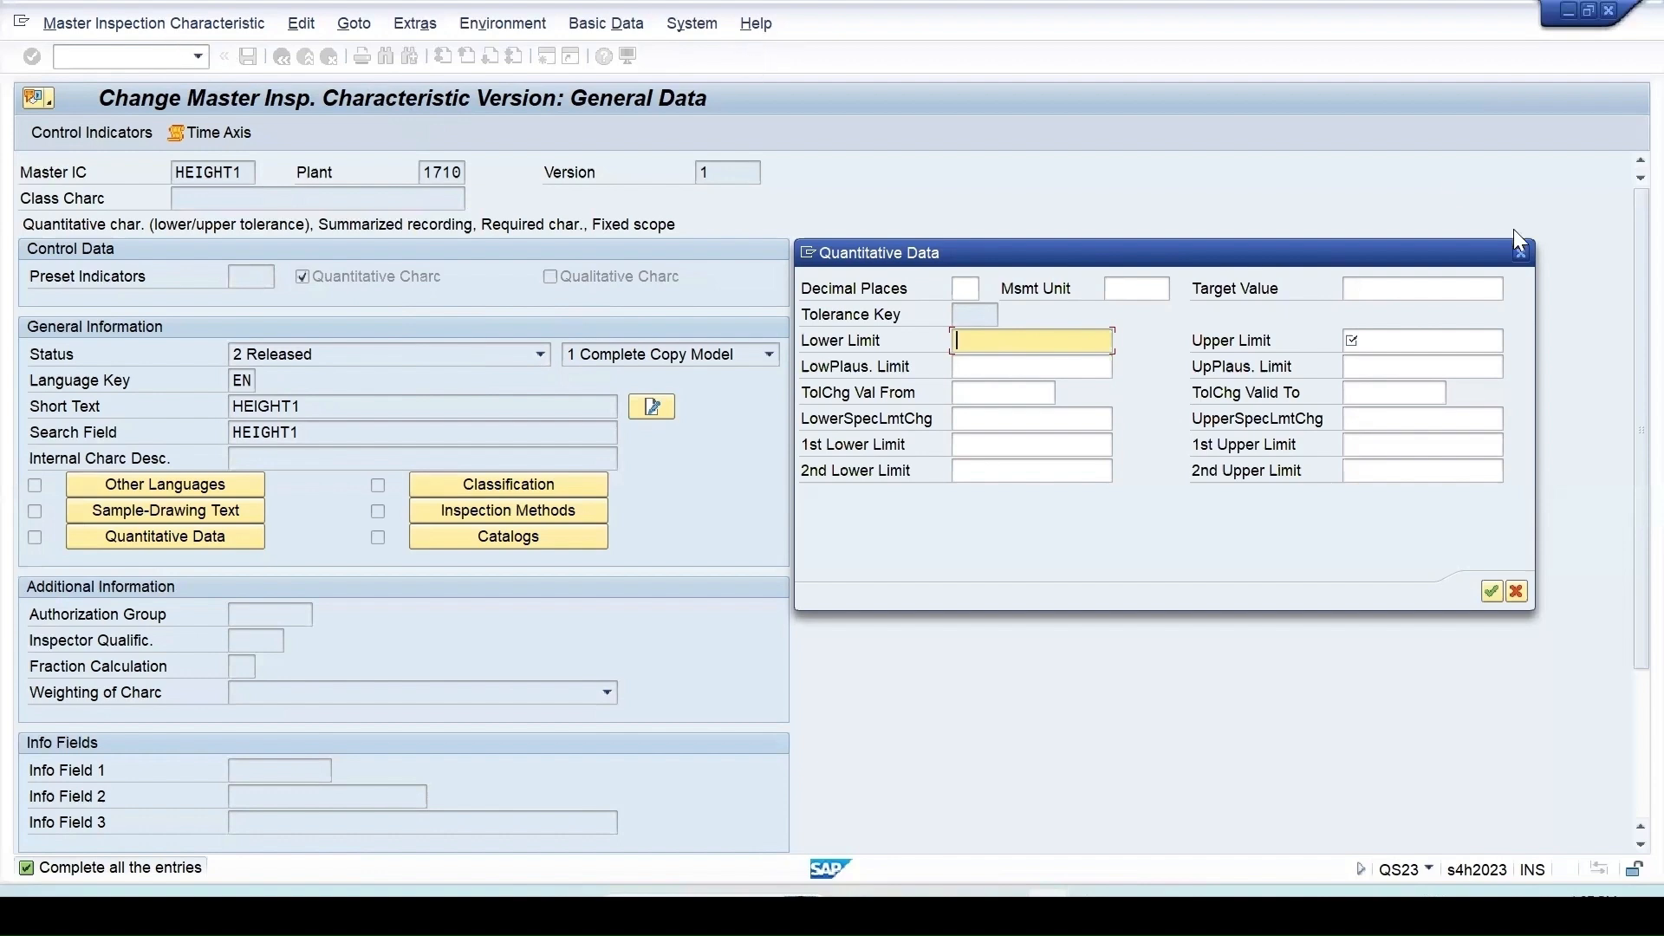
left_click(1521, 253)
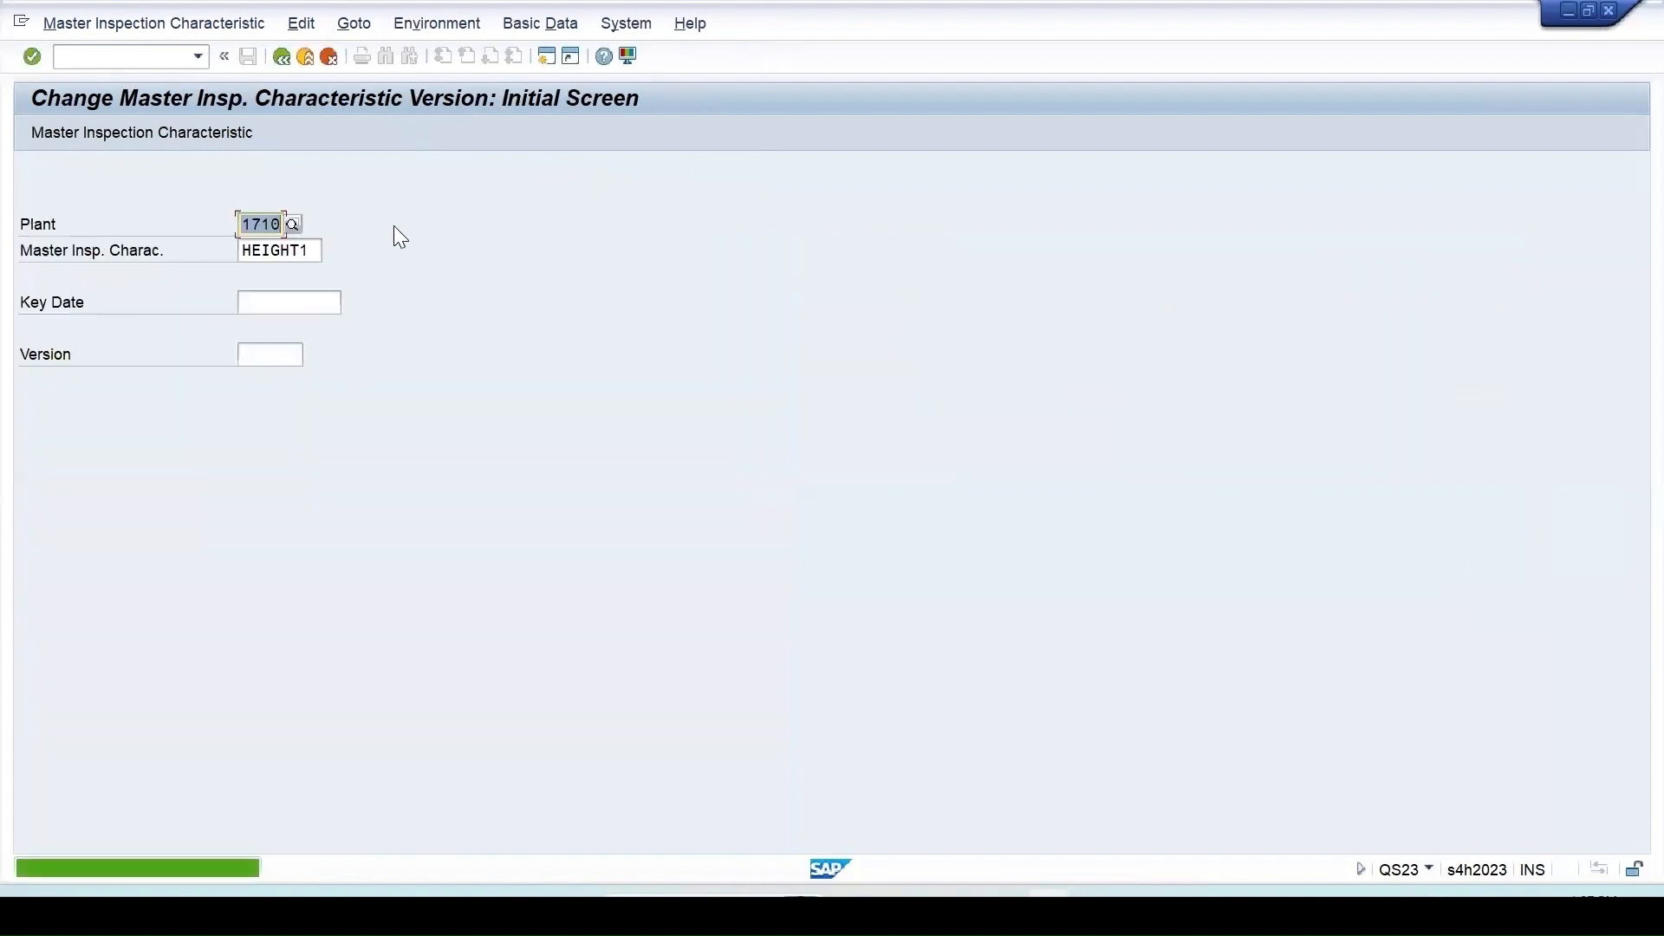
Reopen characteristic HEIGHT1 for changing and copy its master inspection characteristic name
key("Return")
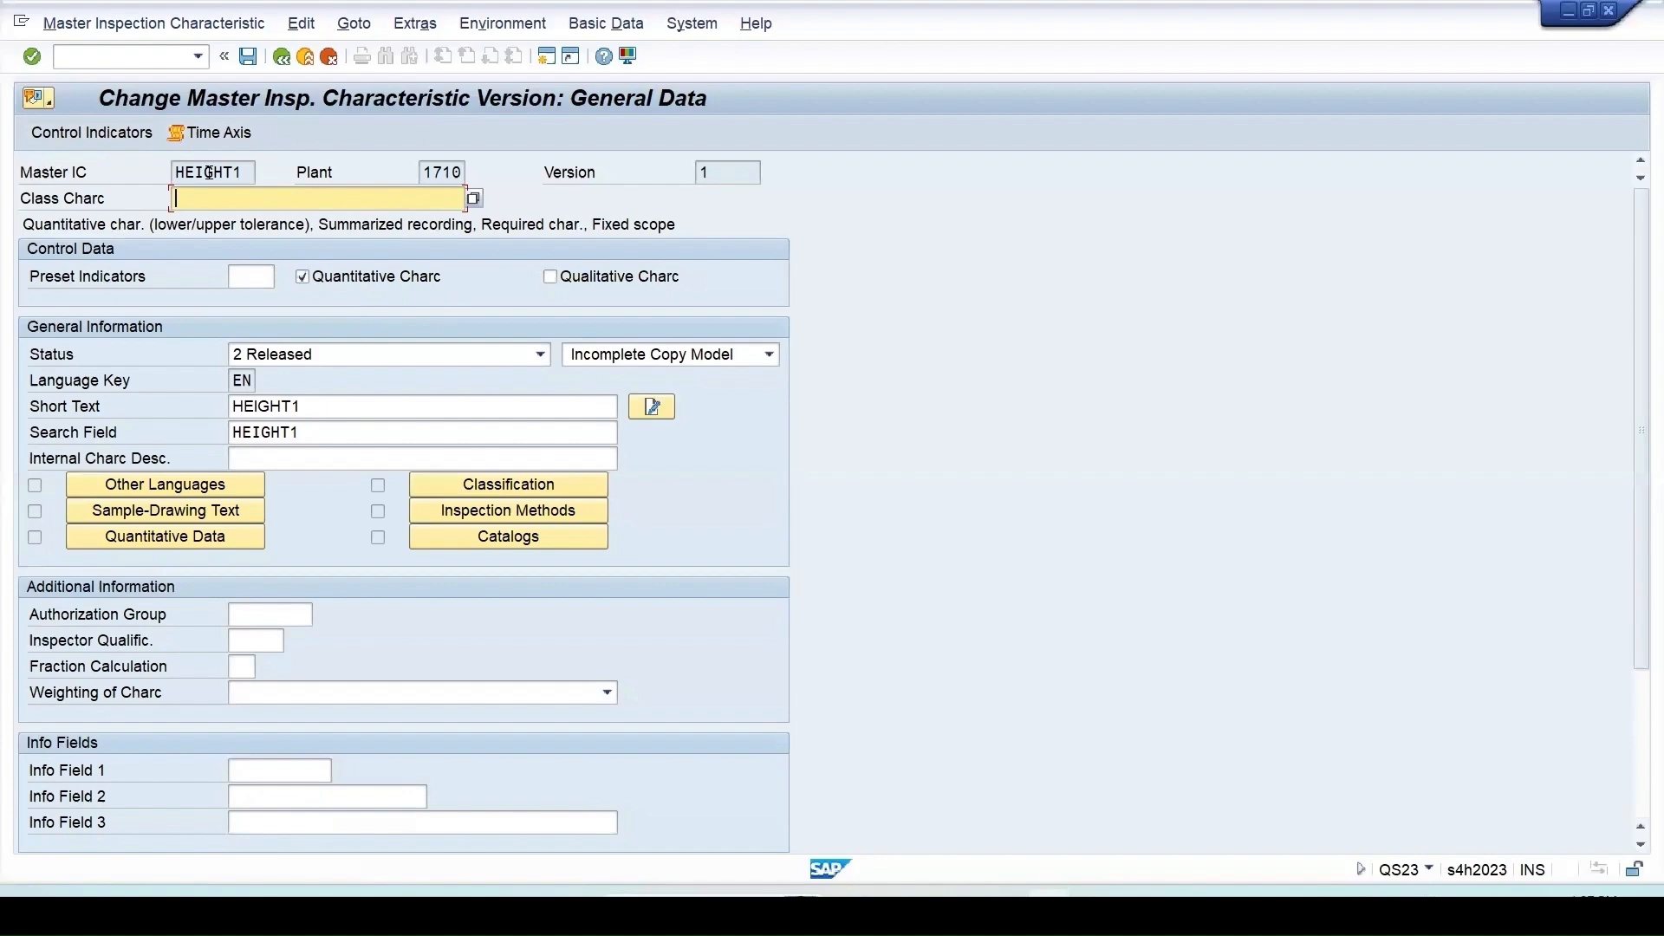
left_click_drag(242, 172, 91, 166)
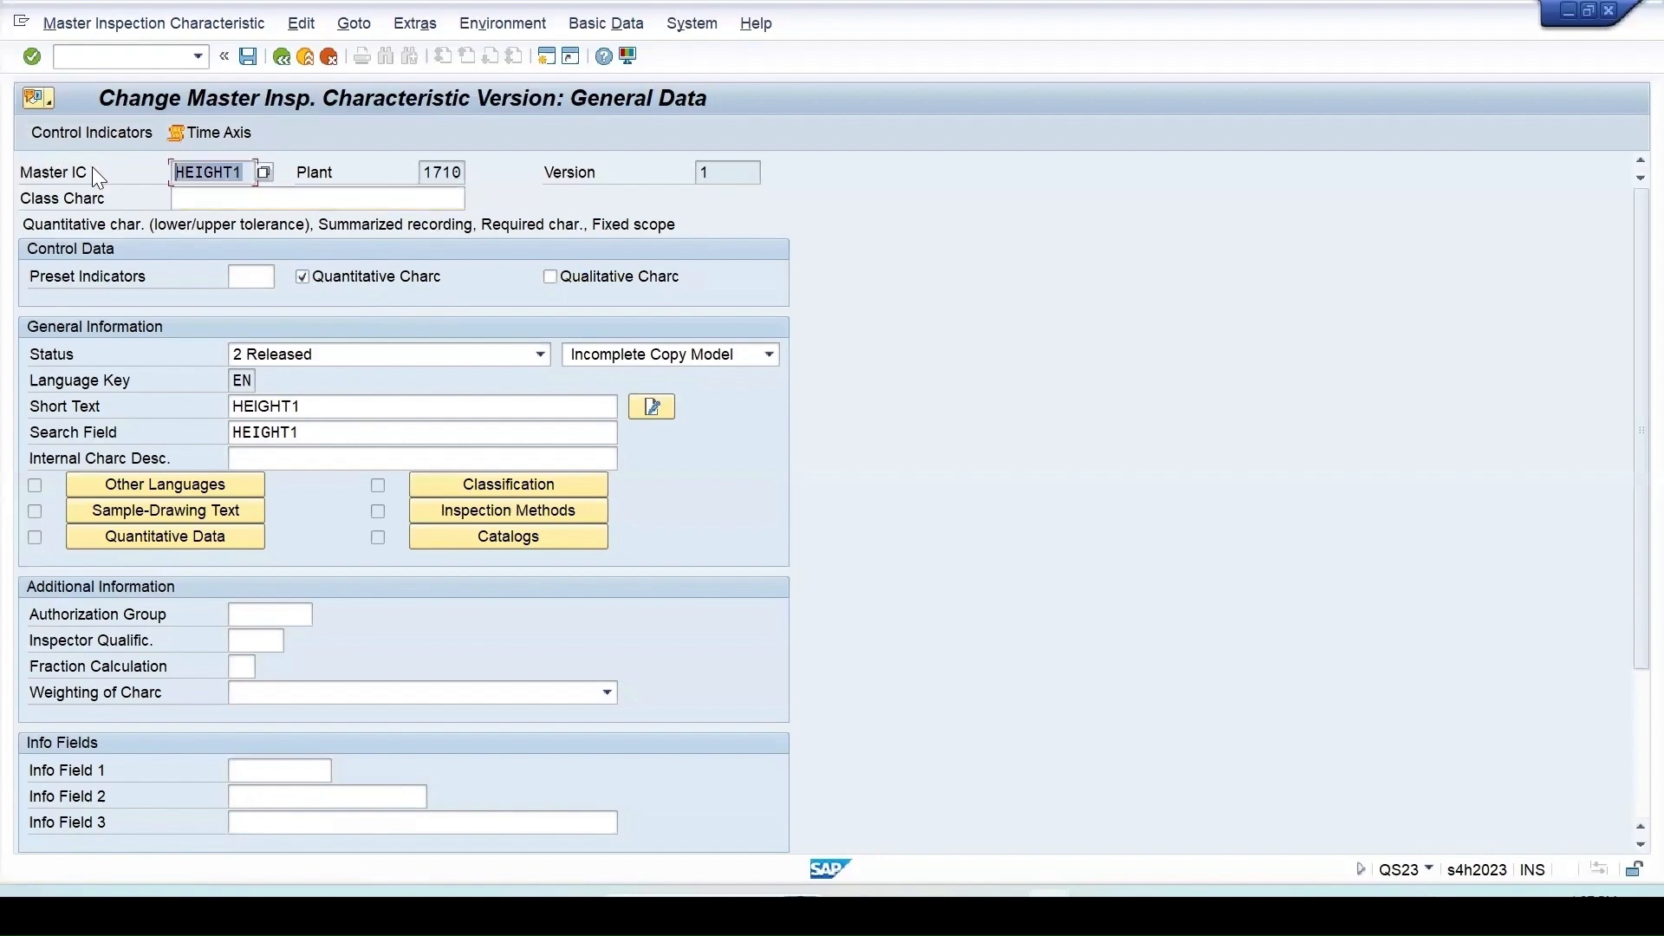
key("ctrl+c")
Open a new session and start creating an inspection plan with QP01 for material 200 in plant 1710
left_click(544, 58)
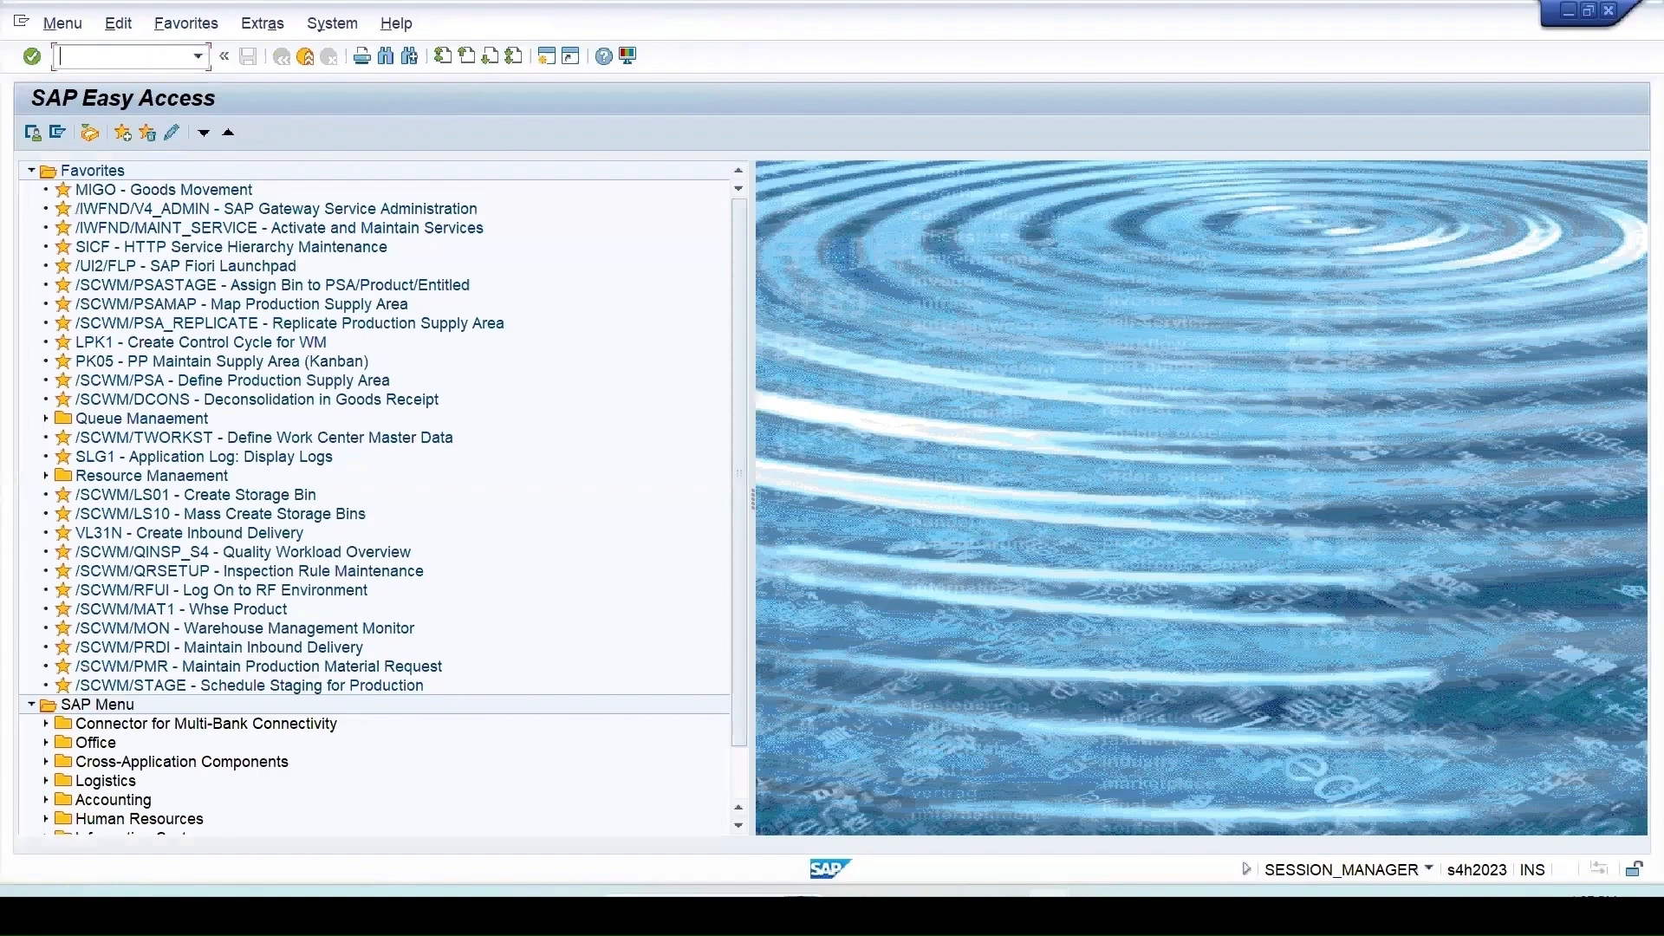
type("qp01")
key("Return")
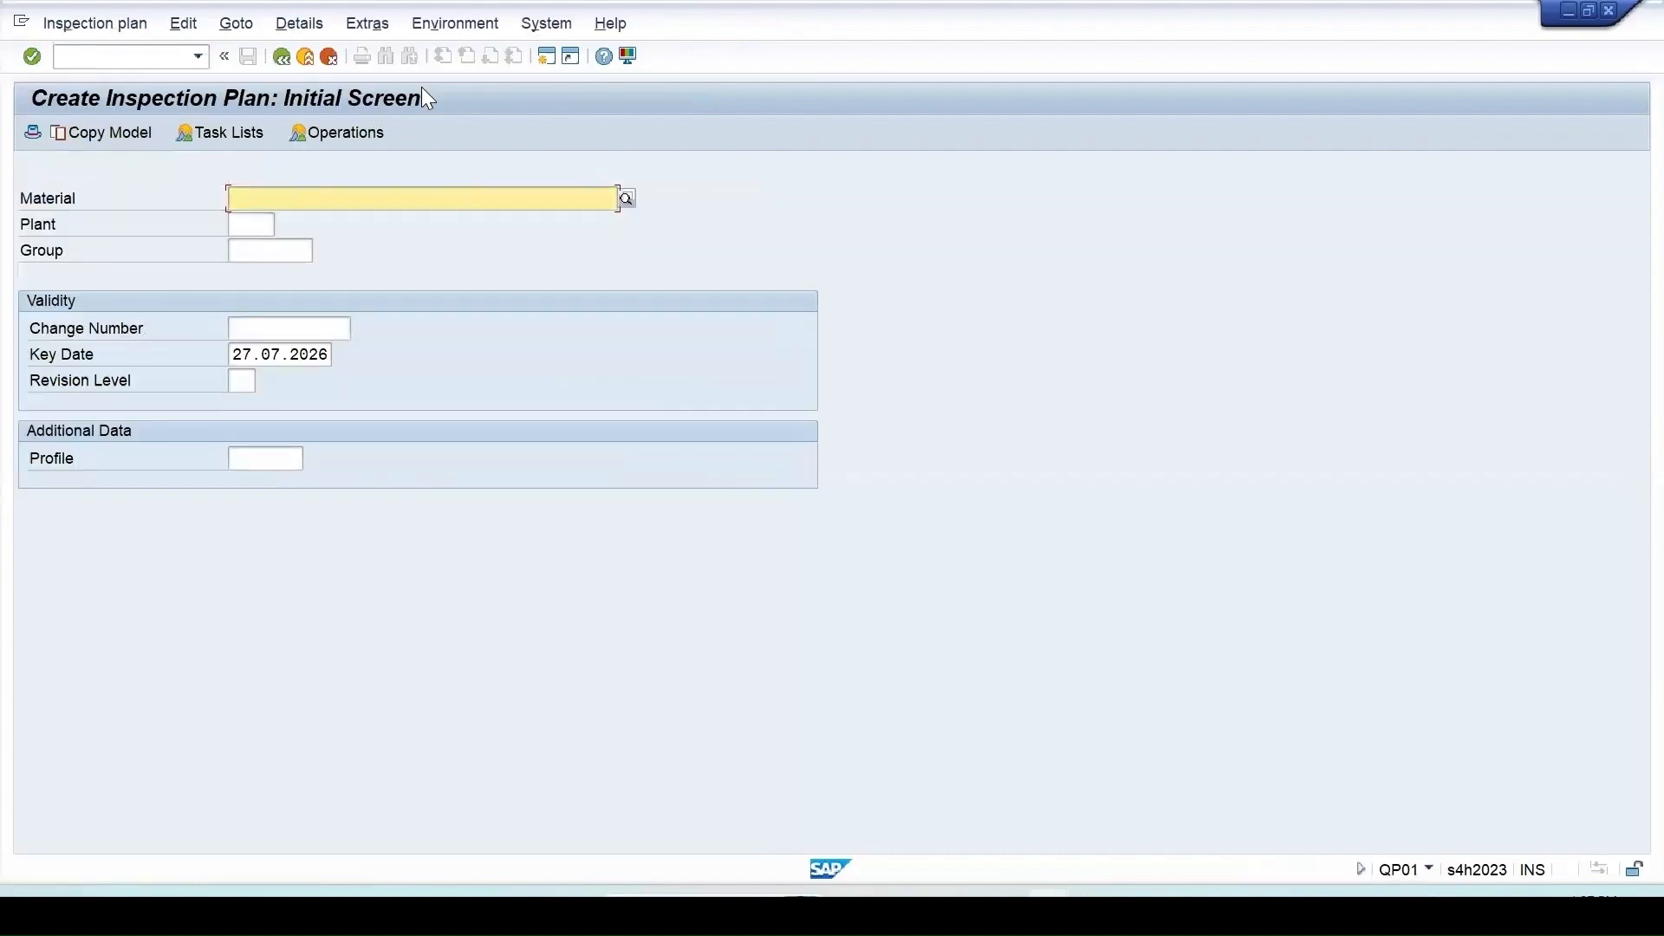
left_click_drag(279, 198, 12, 173)
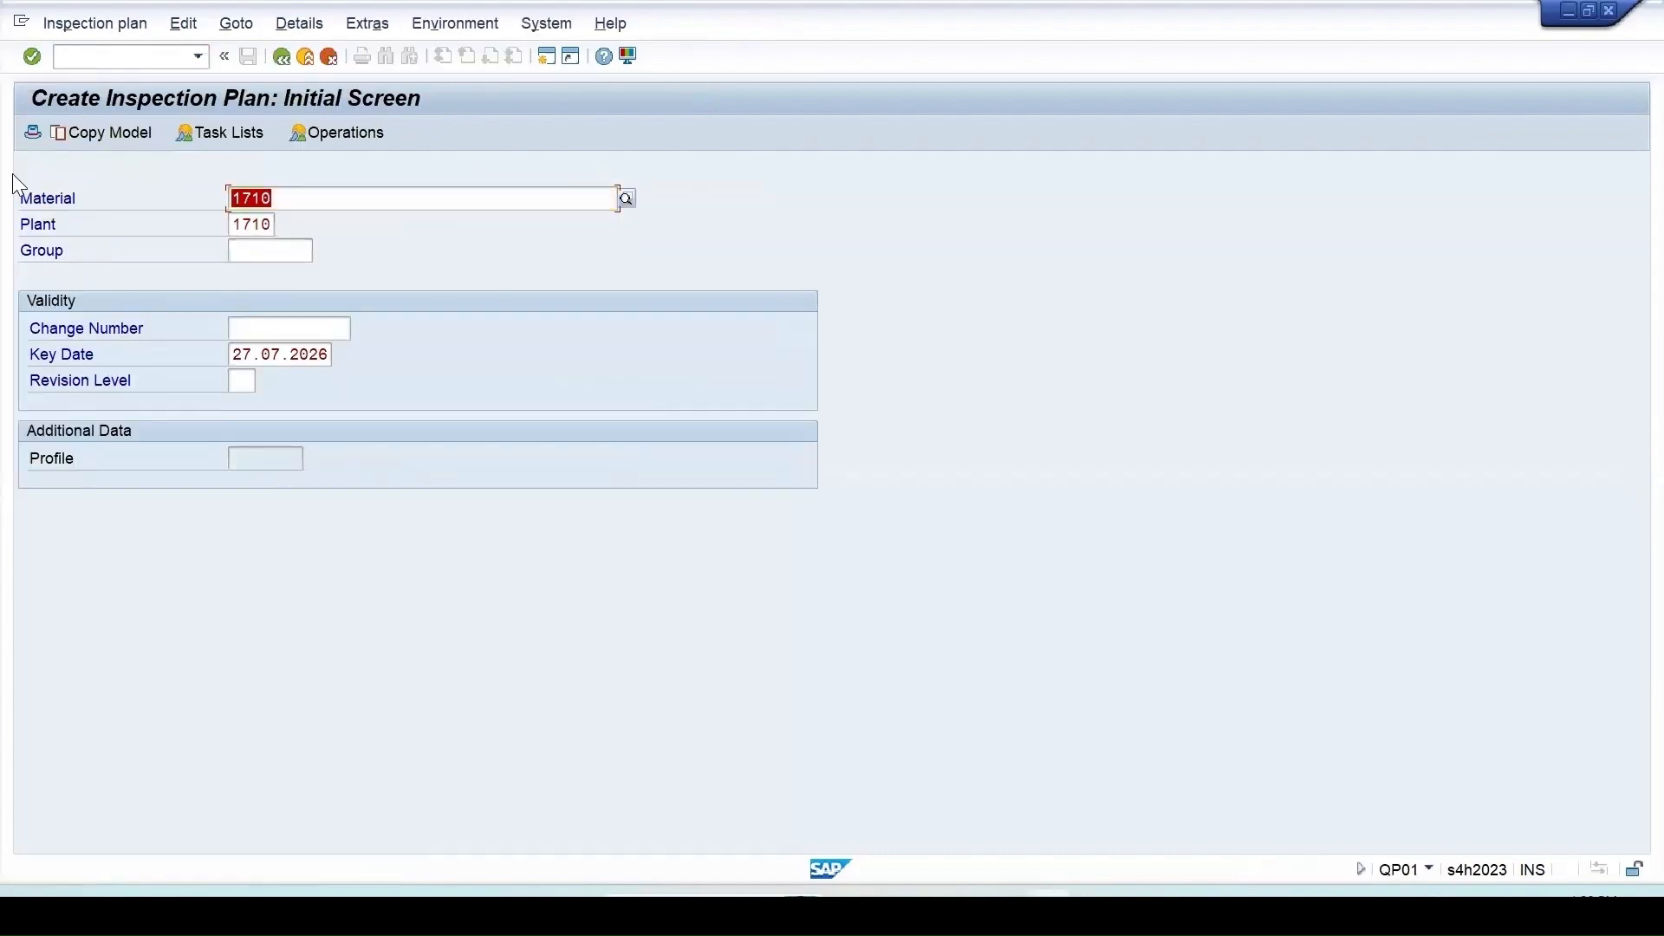
type("200")
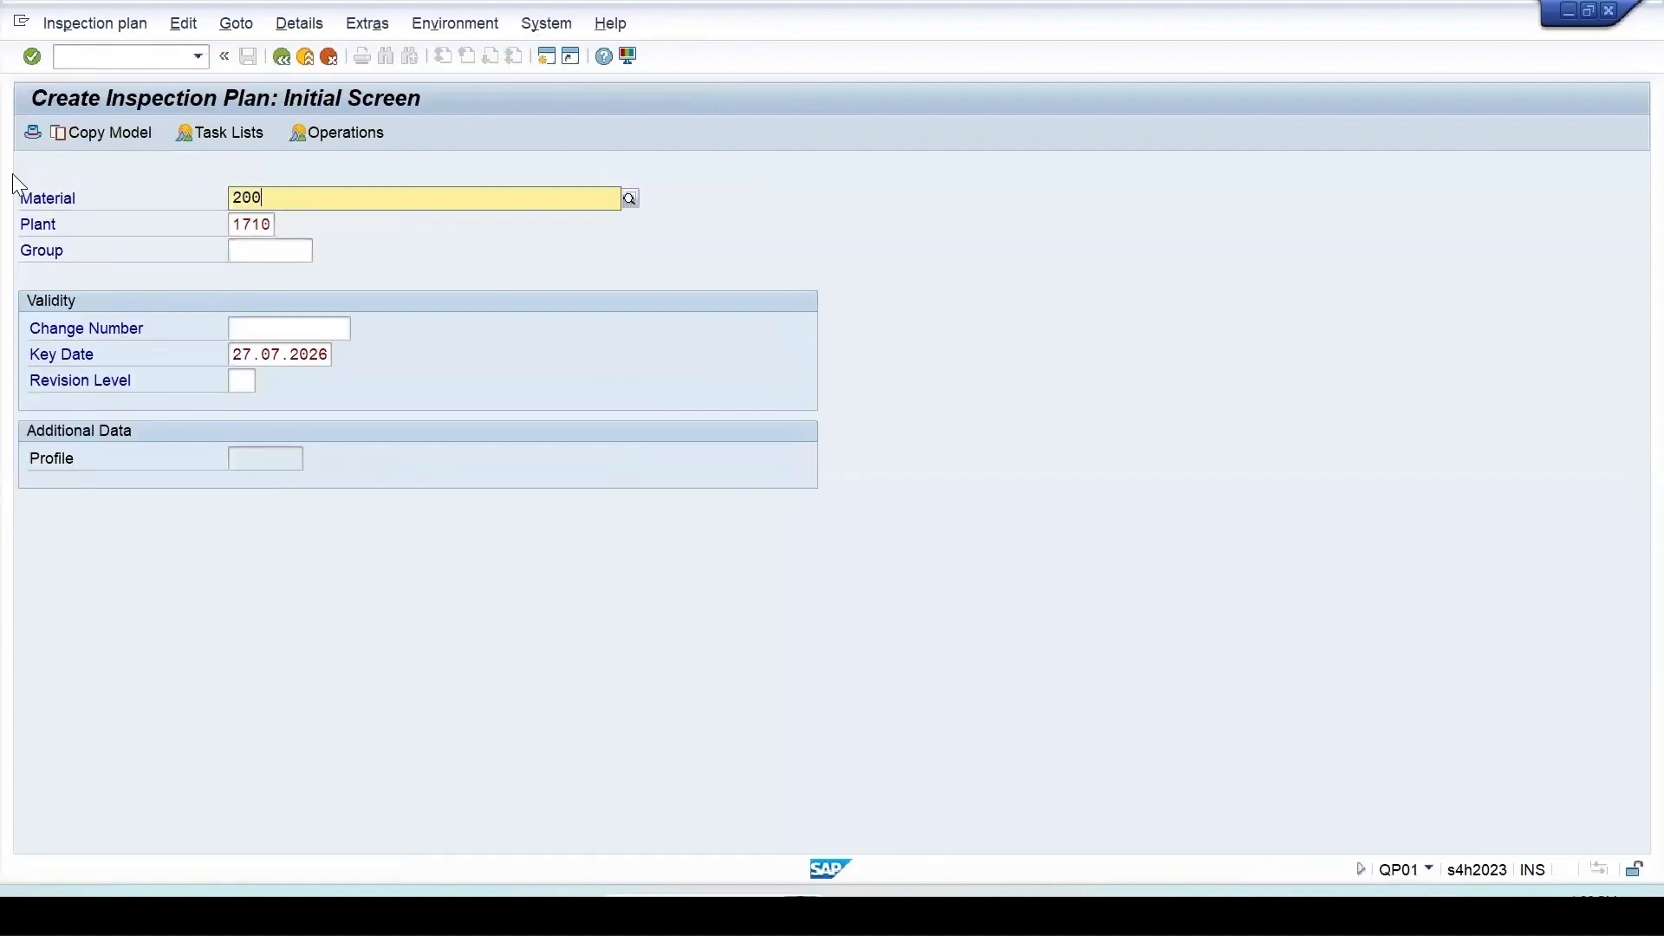
key("Return")
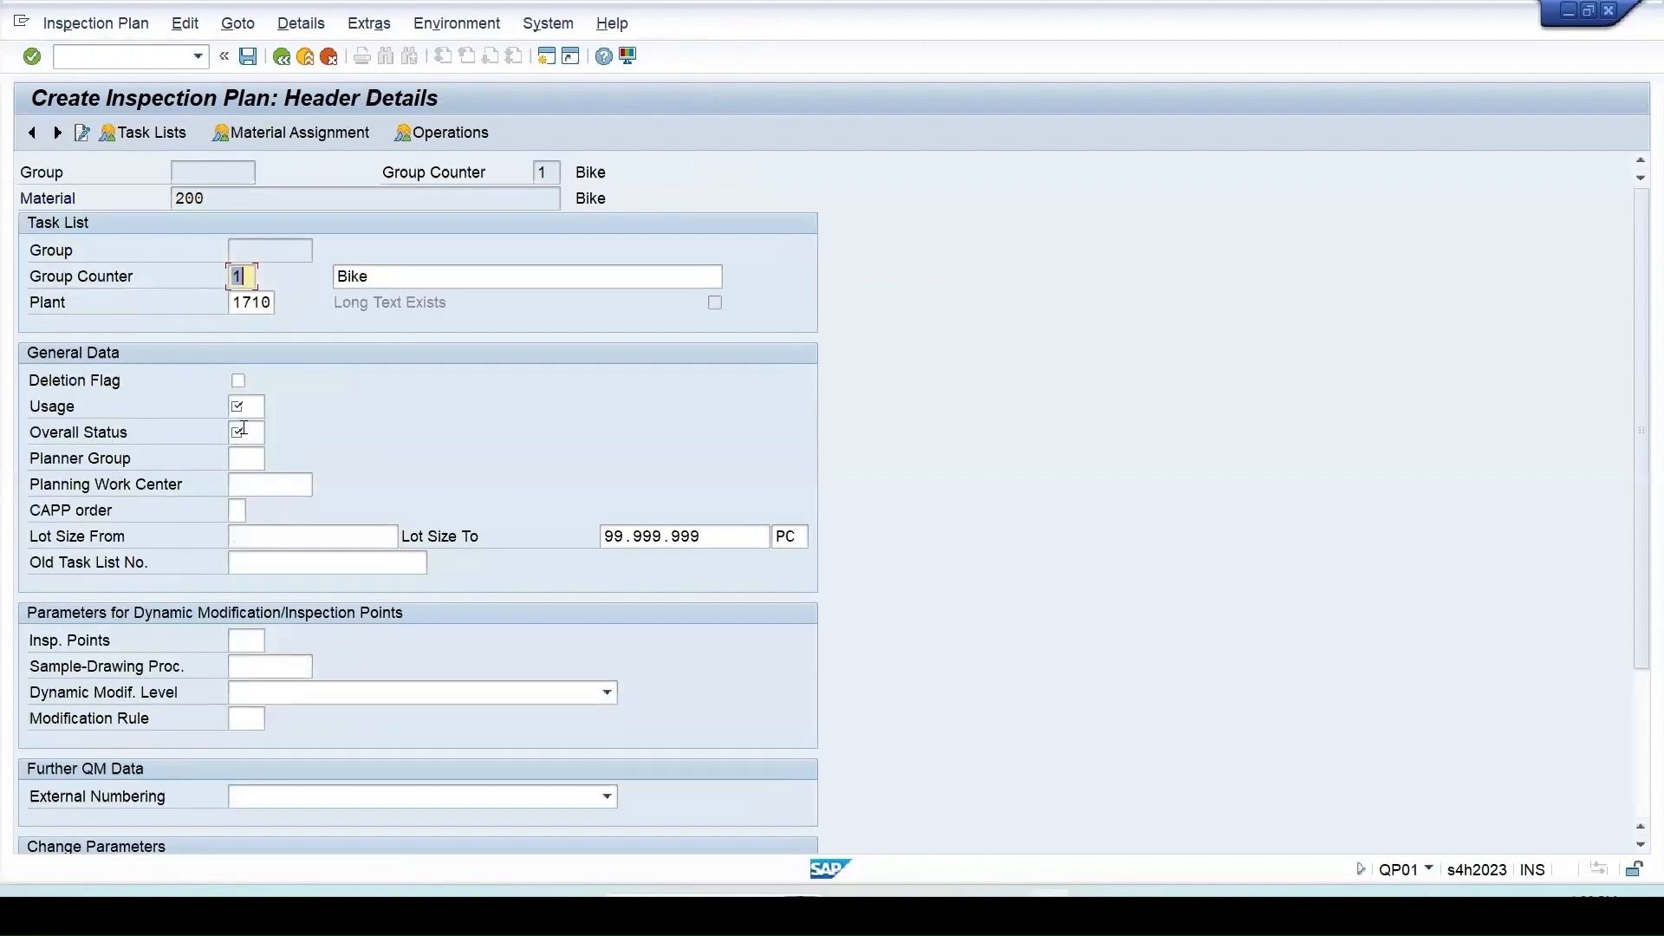
Set the inspection plan header's usage to 3 and overall status to 4, and go to its operations
left_click(246, 406)
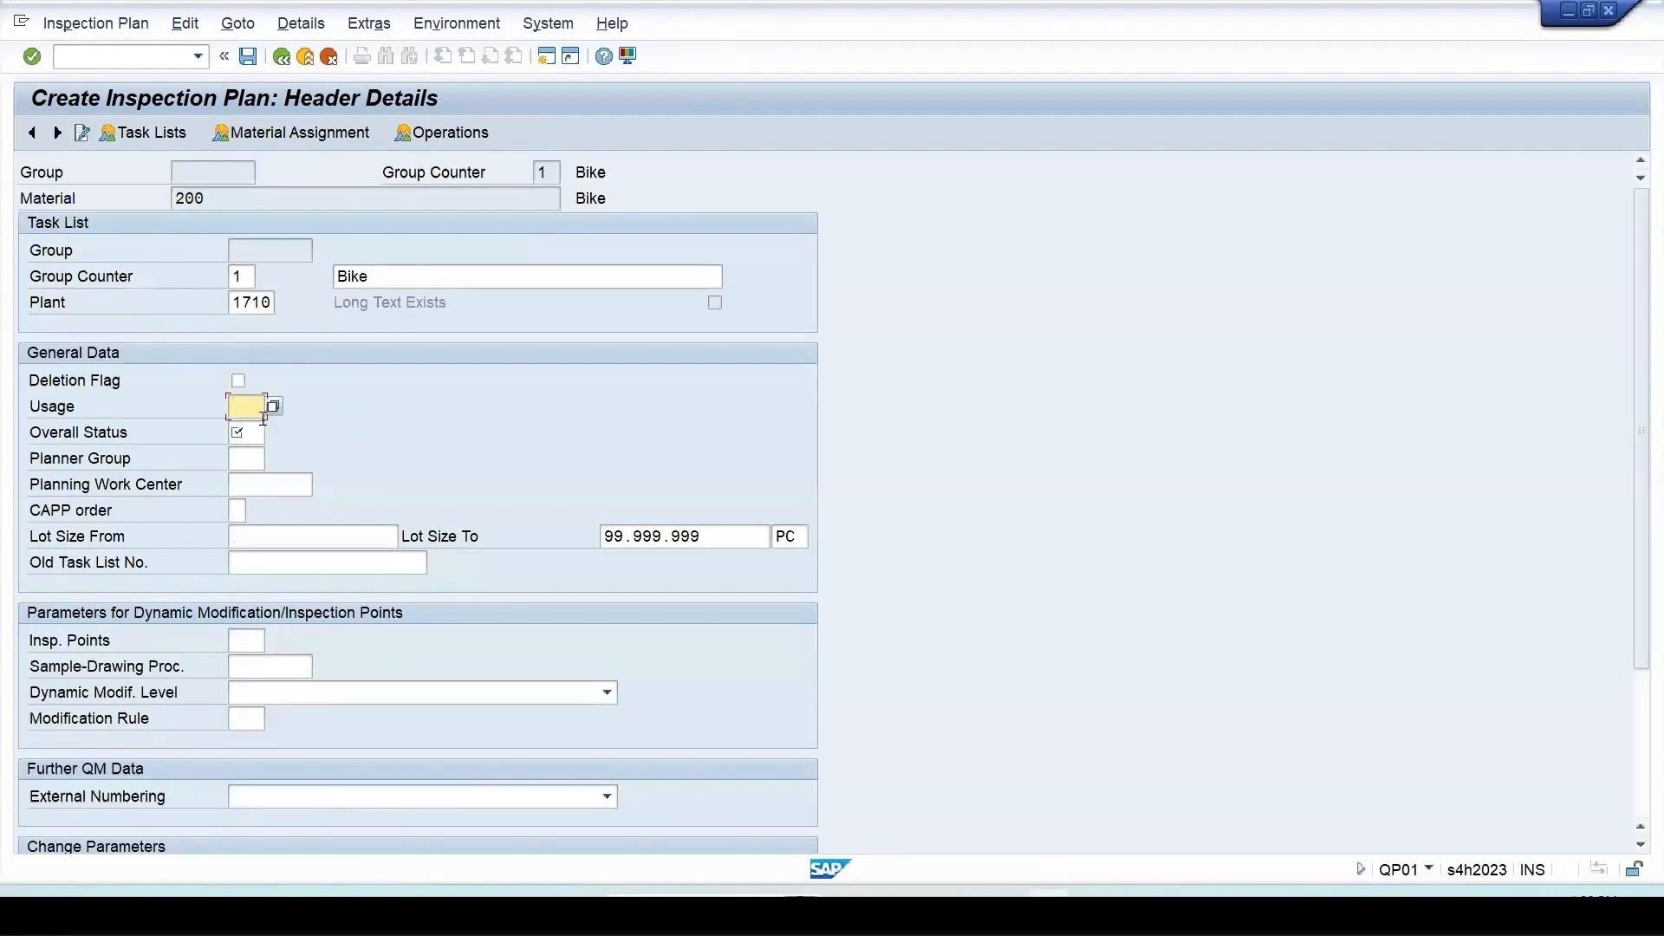
type("3")
left_click(241, 433)
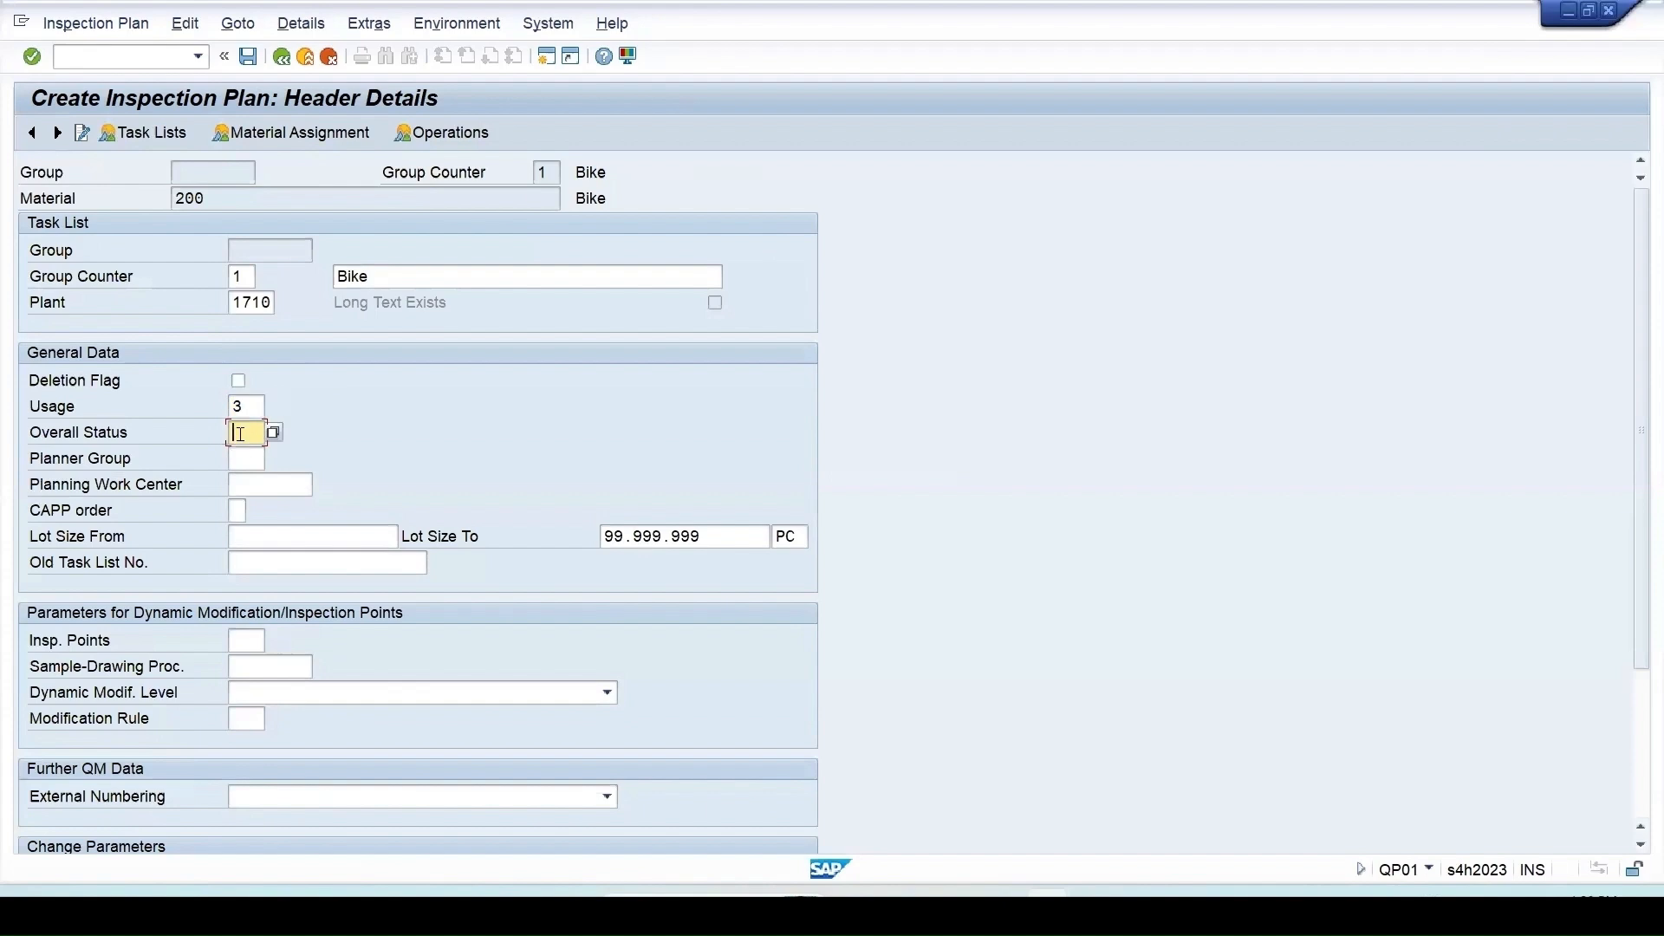
type("4")
left_click(454, 133)
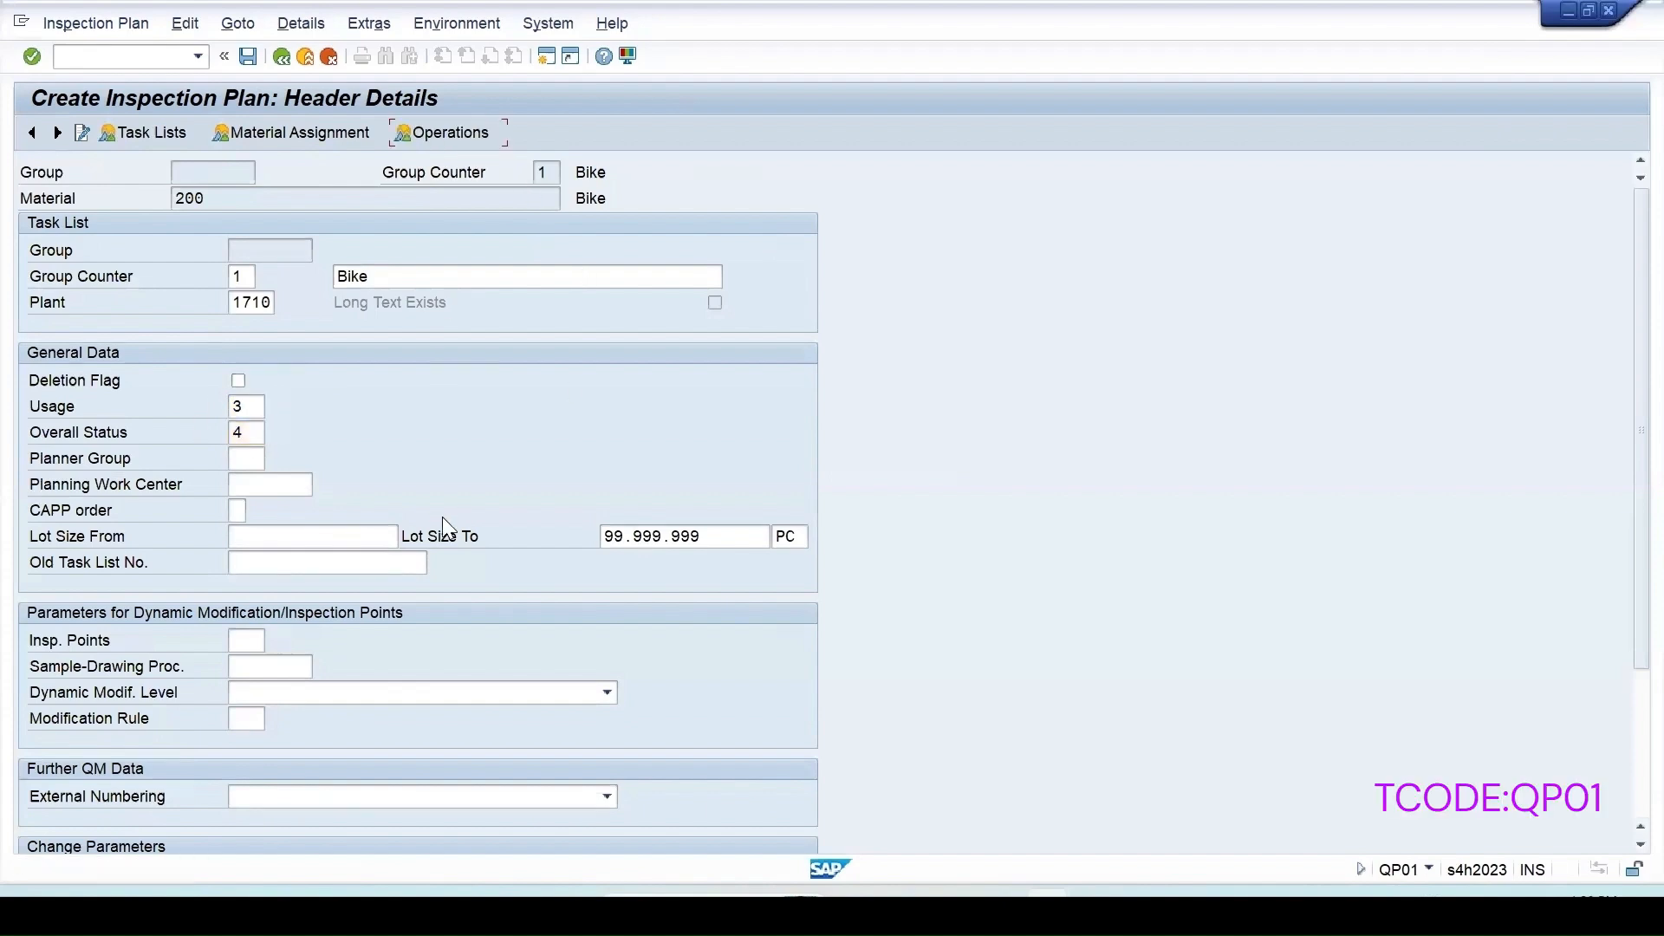
Give operation 0010 control key QM01 and the description Inspection, and open its inspection characteristics
left_click(276, 301)
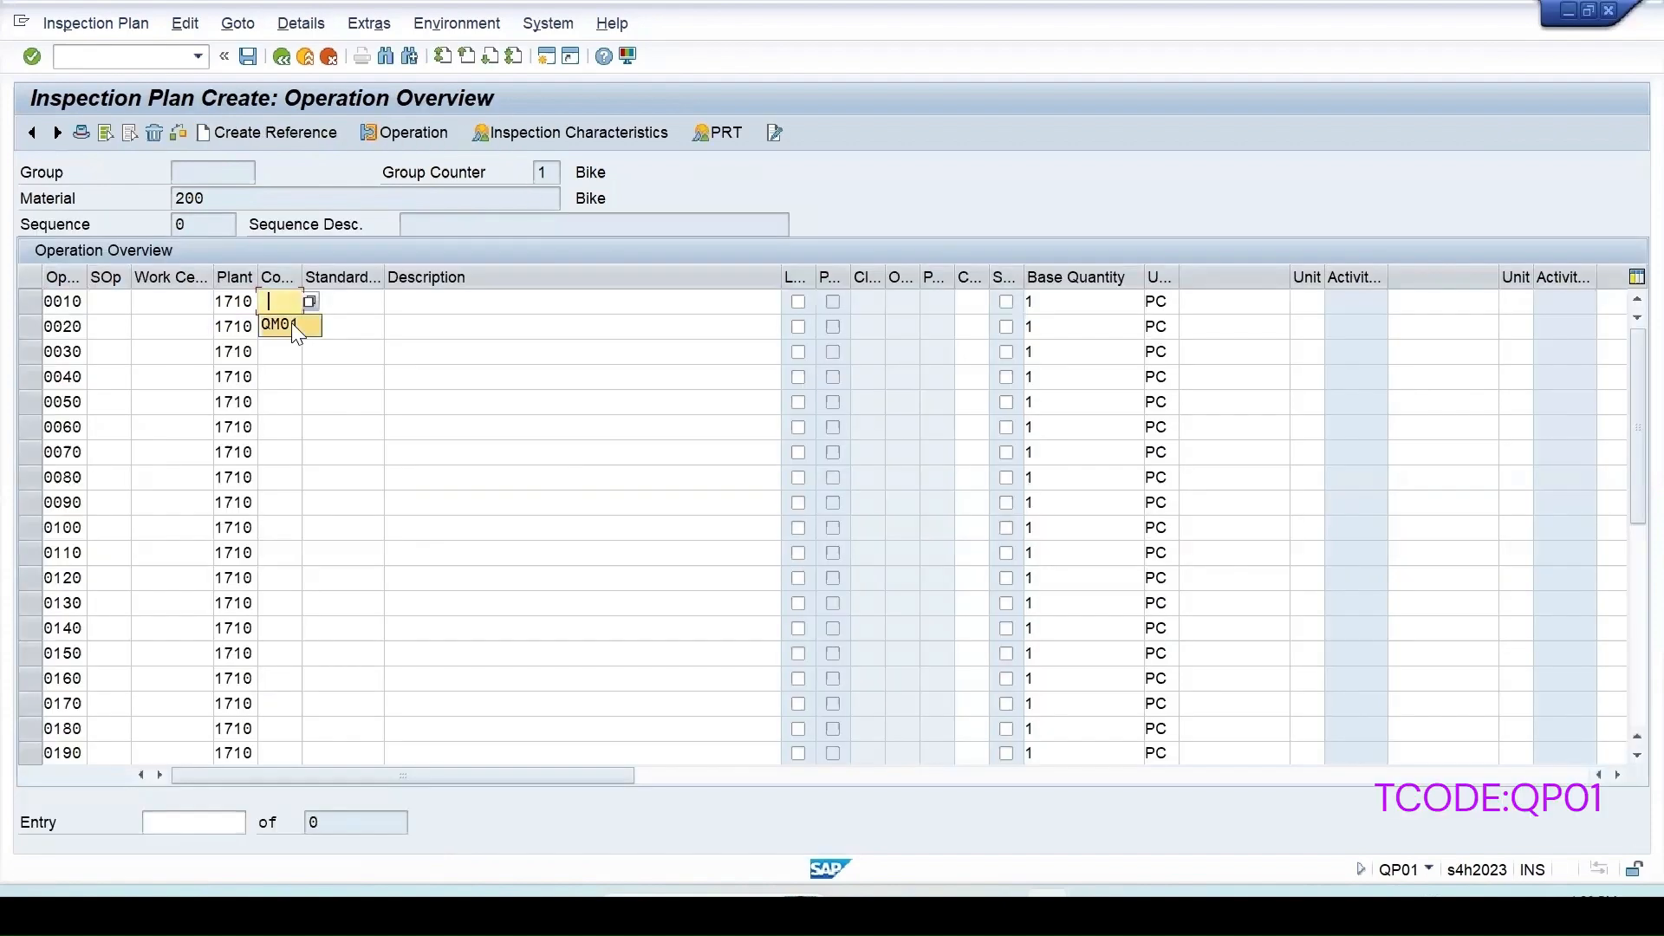
left_click(292, 324)
left_click(407, 307)
left_click(410, 325)
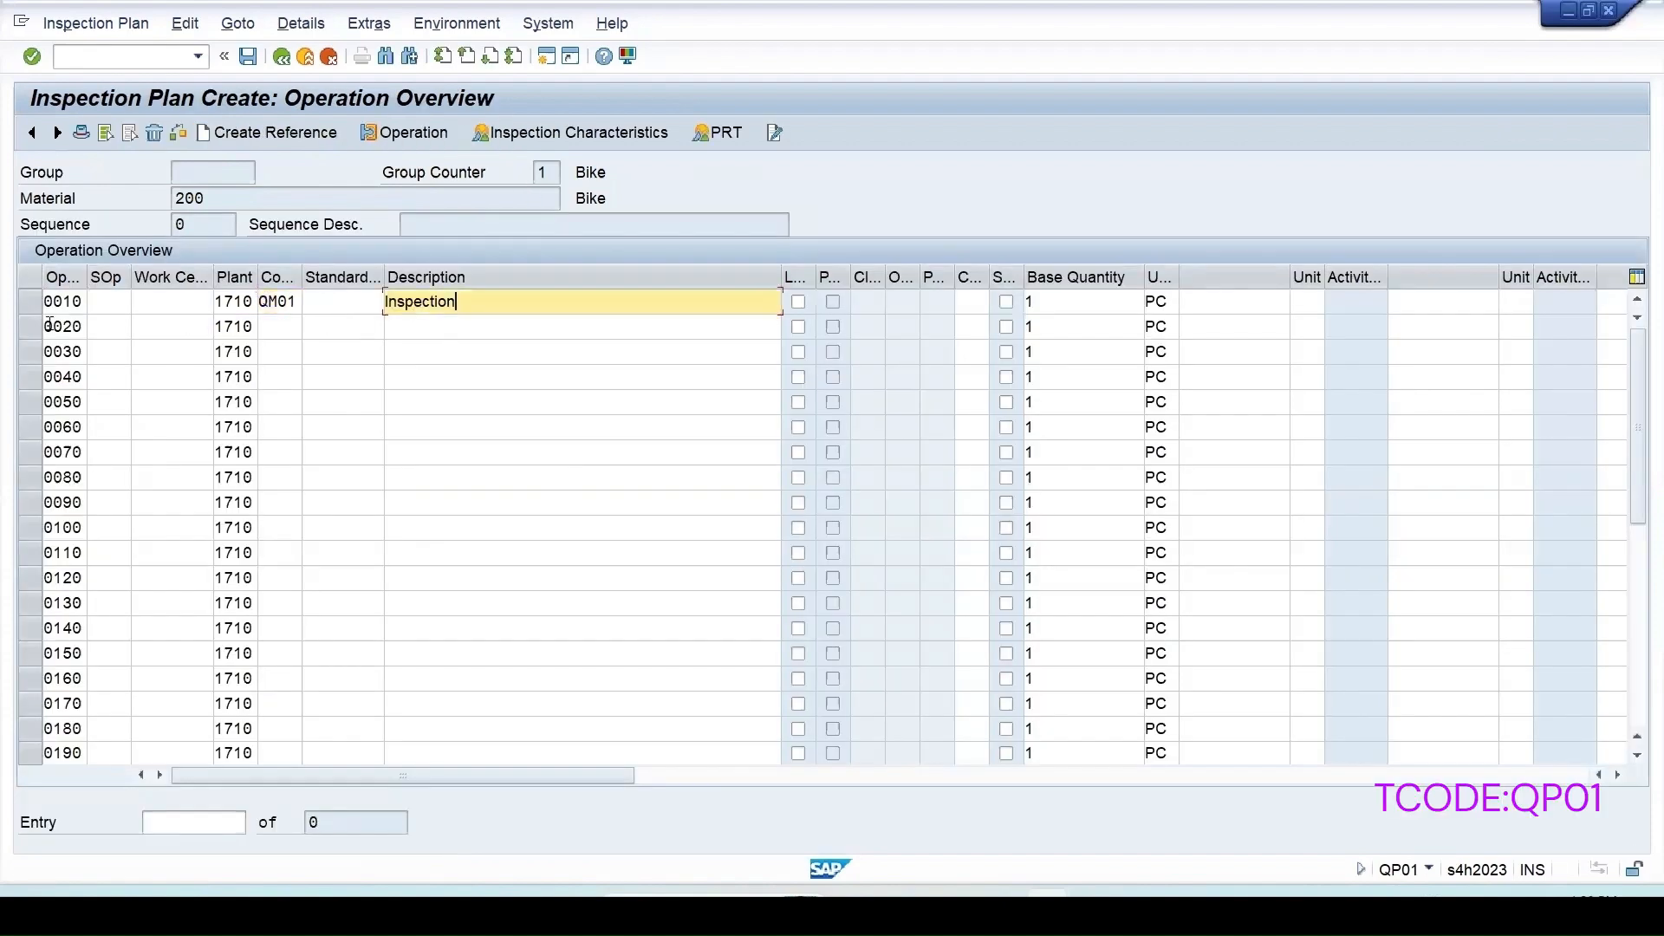
left_click(30, 301)
left_click(555, 131)
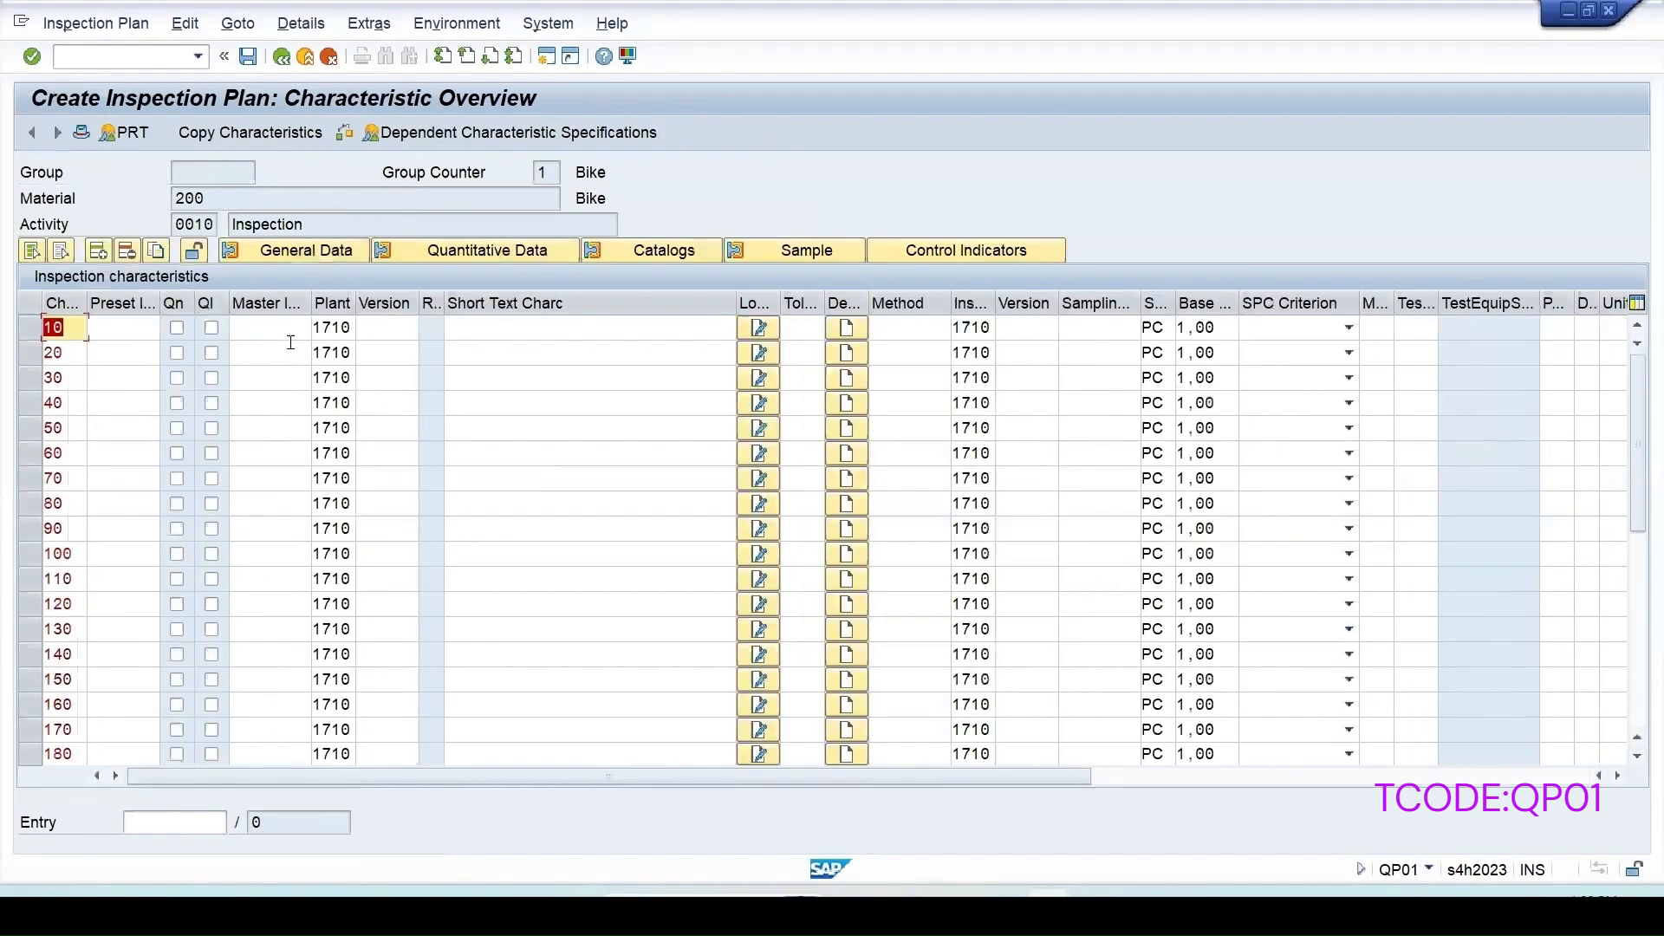
Assign master inspection characteristic HEIGHT1 to characteristic 10 of the operation
left_click(281, 334)
type("HEIGHT1")
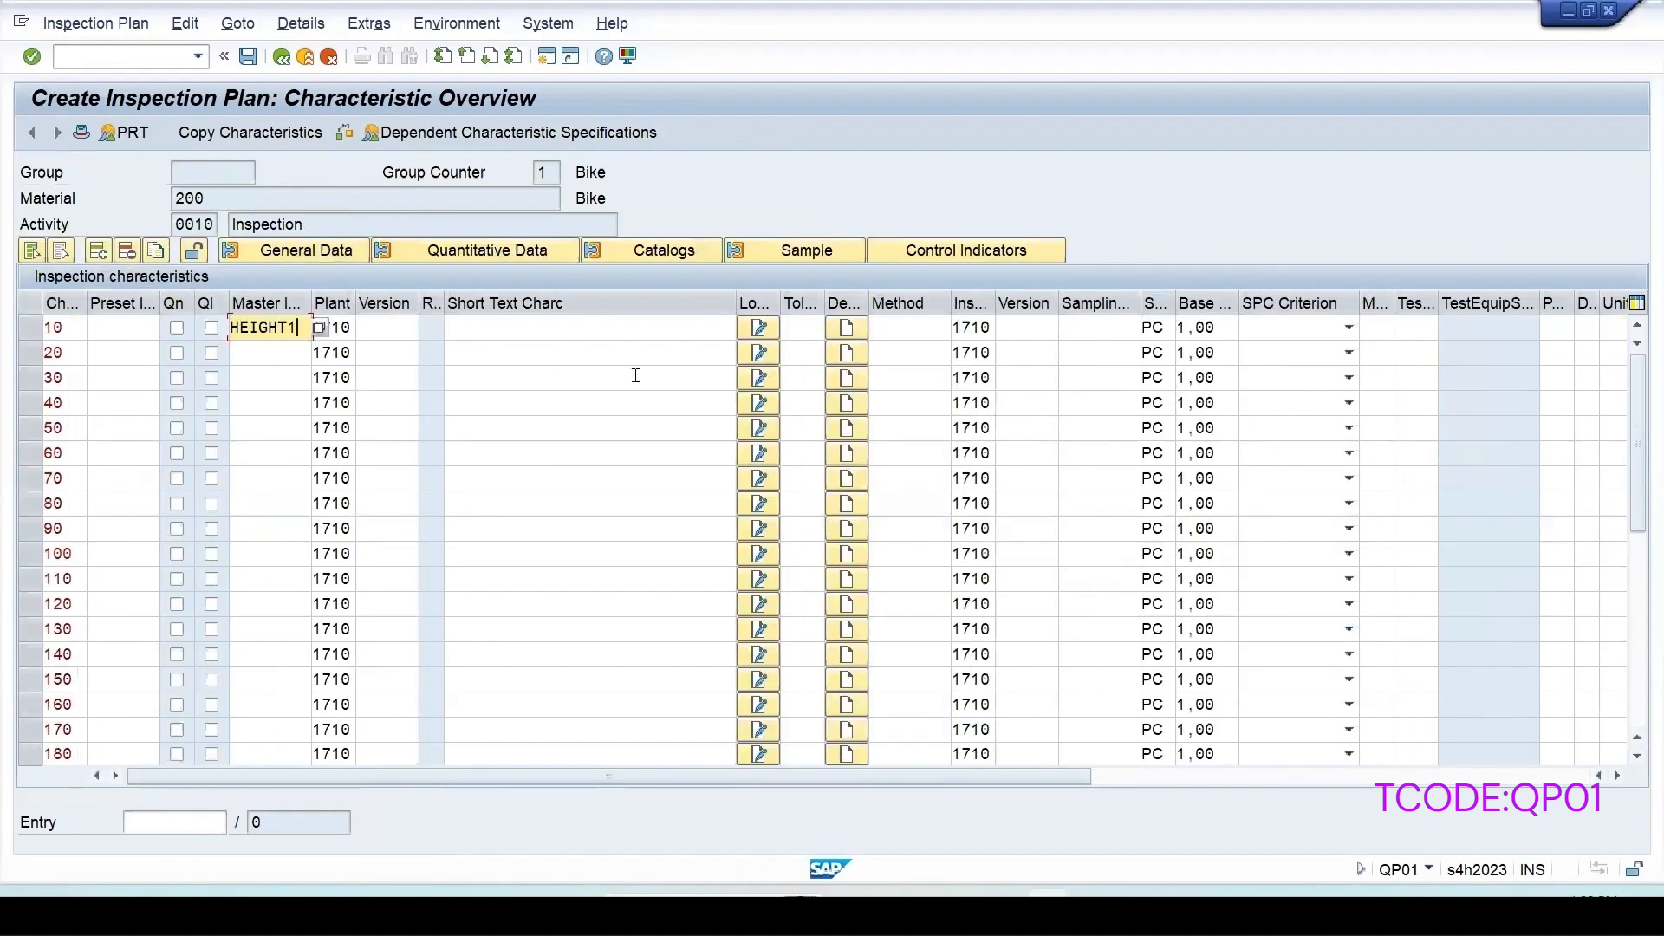
key("Return")
Enter a lower limit of 10 and an upper limit of 15 for the HEIGHT1 characteristic in the plan
type("1")
key("Return")
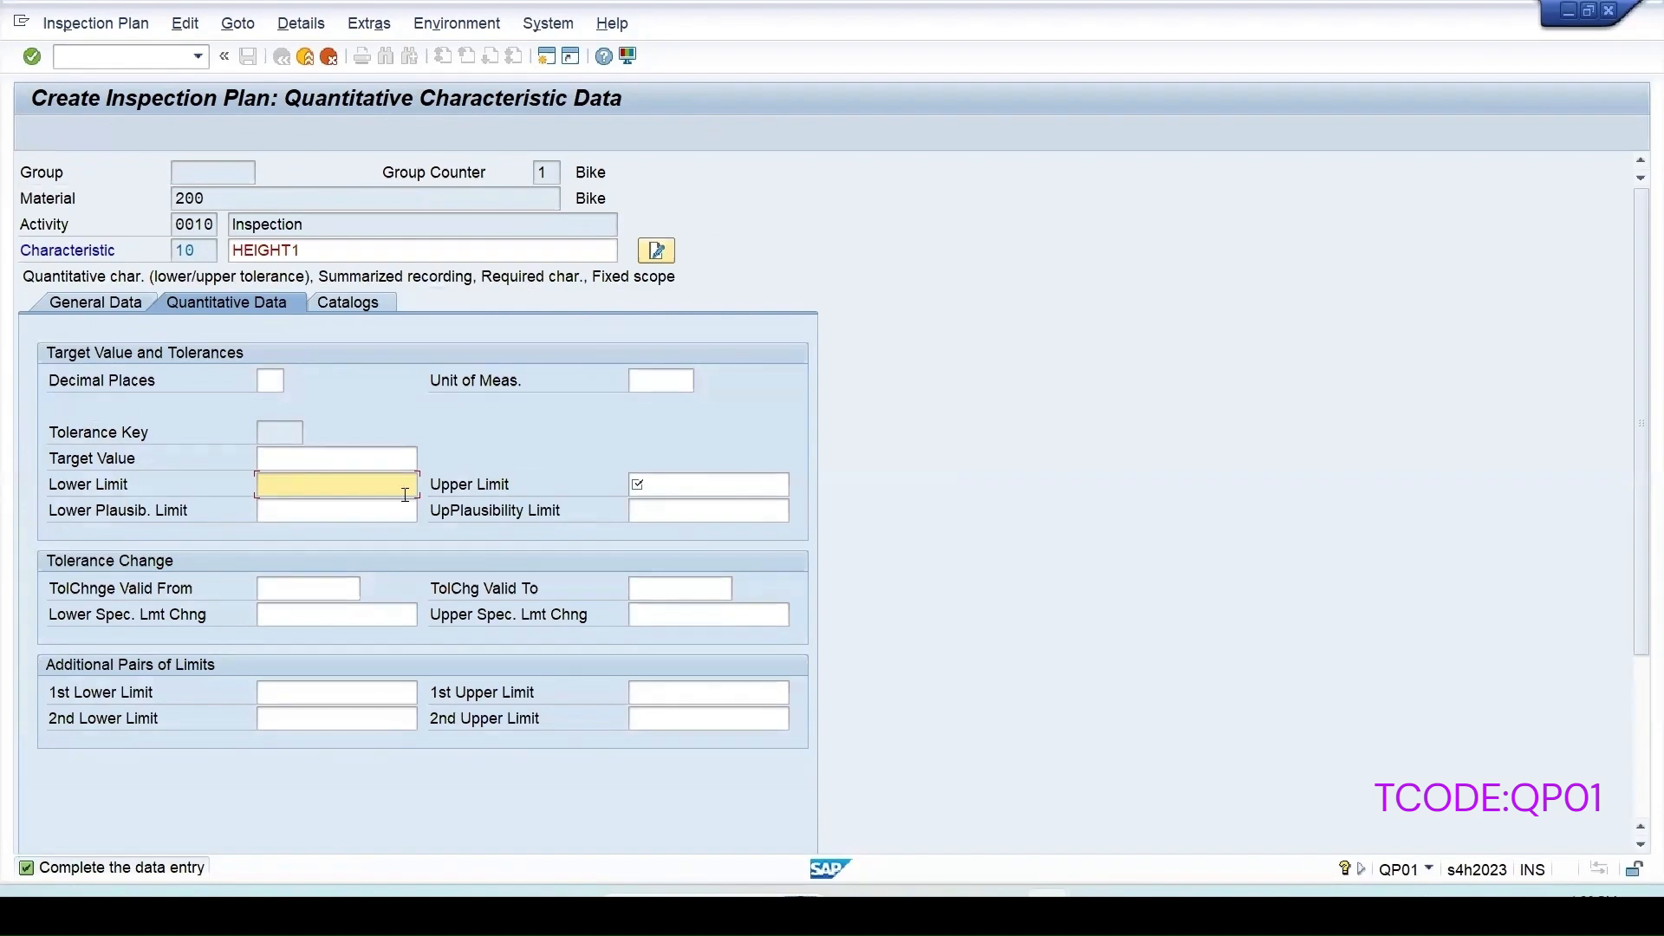
type("0")
left_click(665, 489)
type("15")
key("Return")
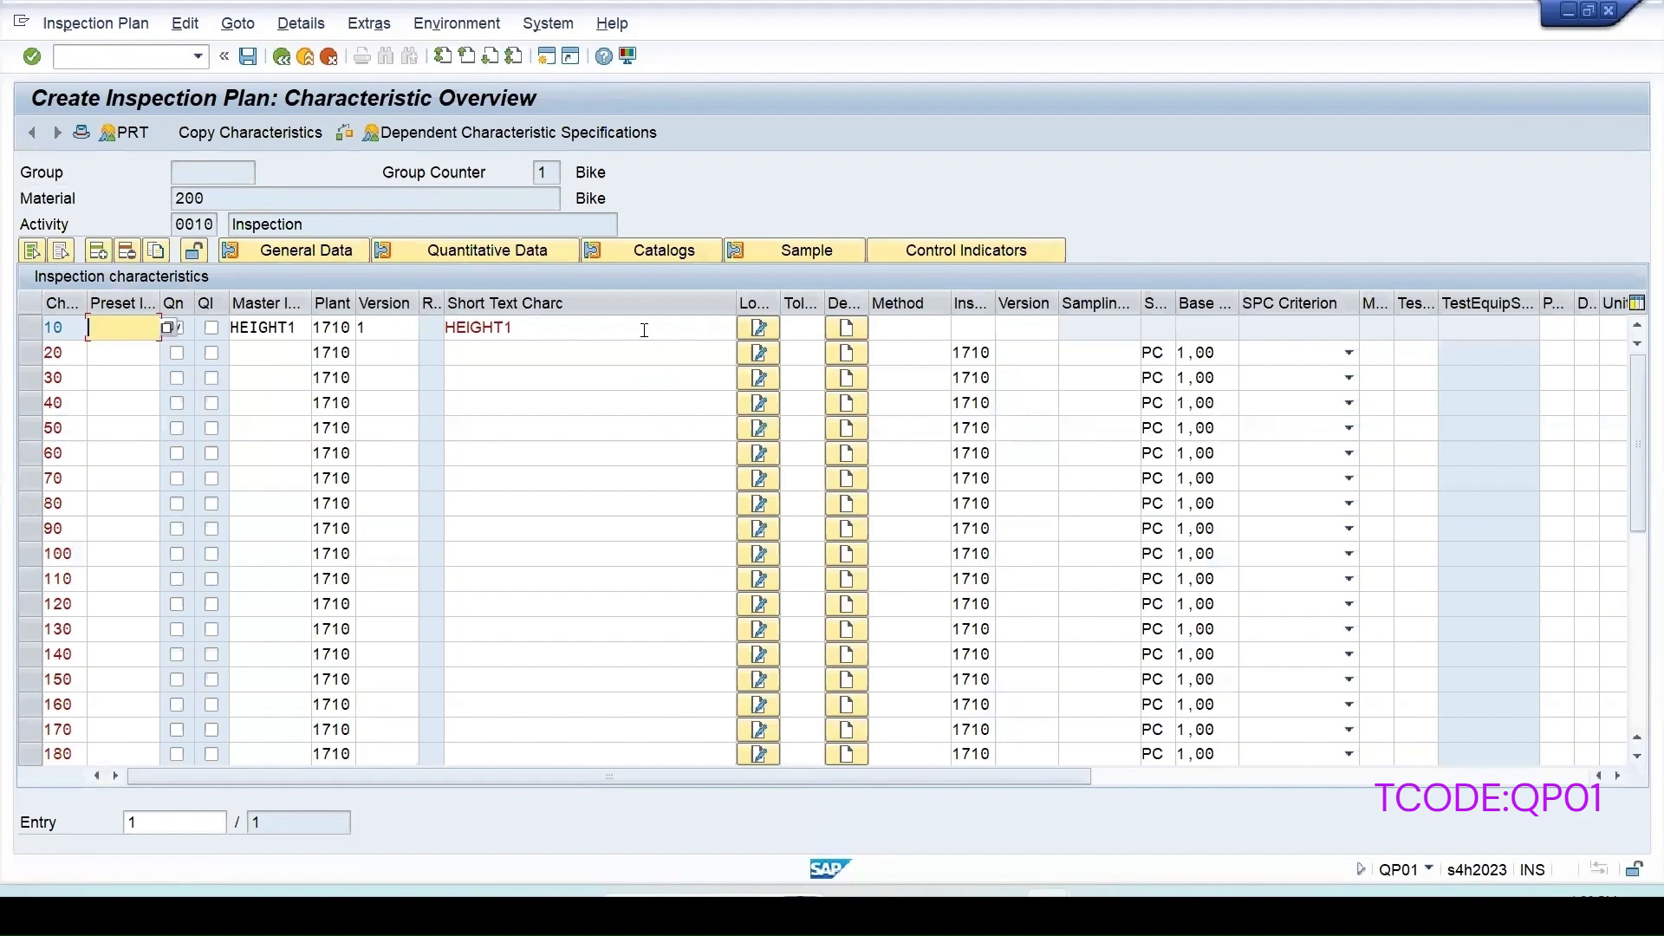
Select characteristic 10 in the plan and open its quantitative data
left_click(480, 248)
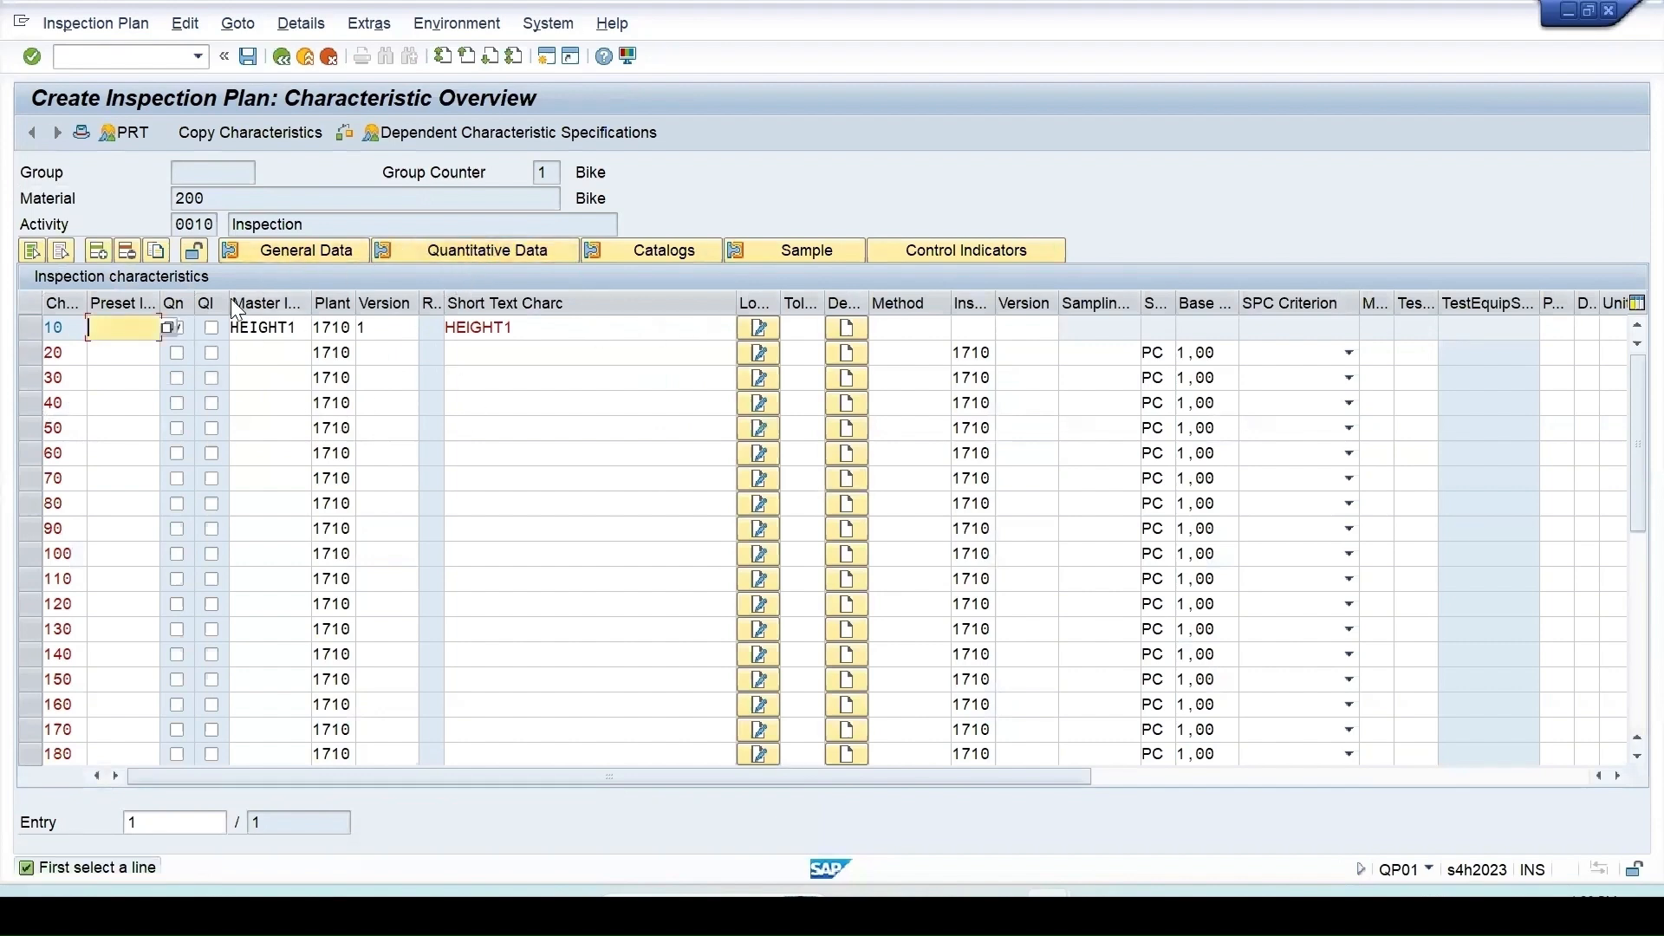
left_click(472, 250)
left_click(35, 319)
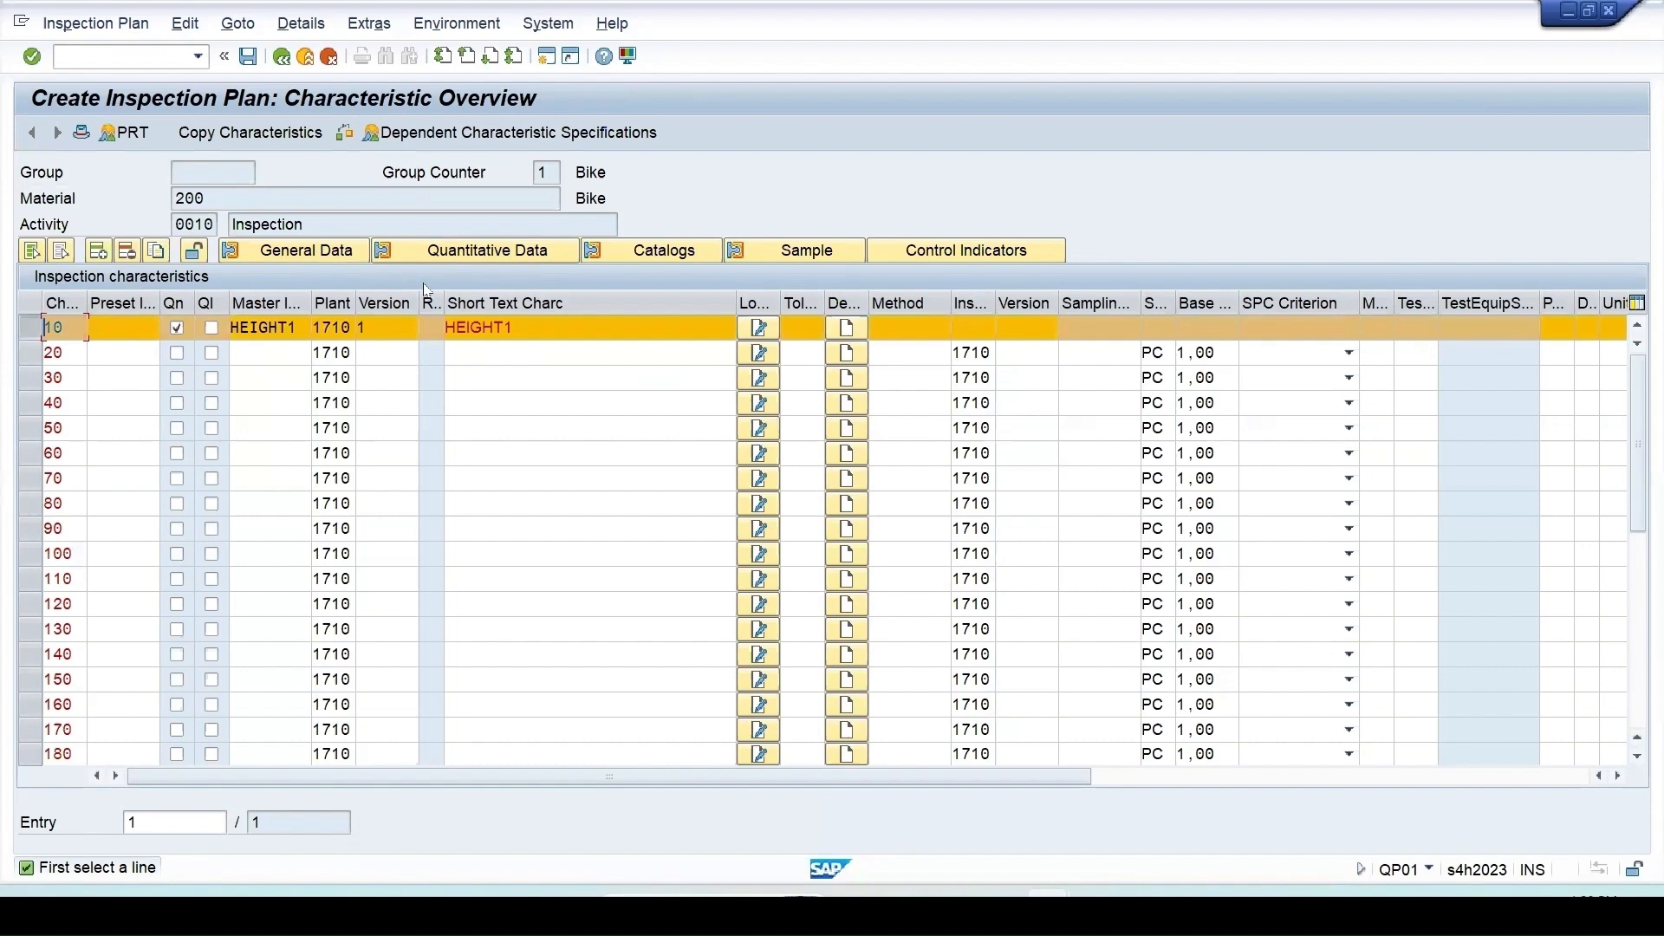
left_click(522, 246)
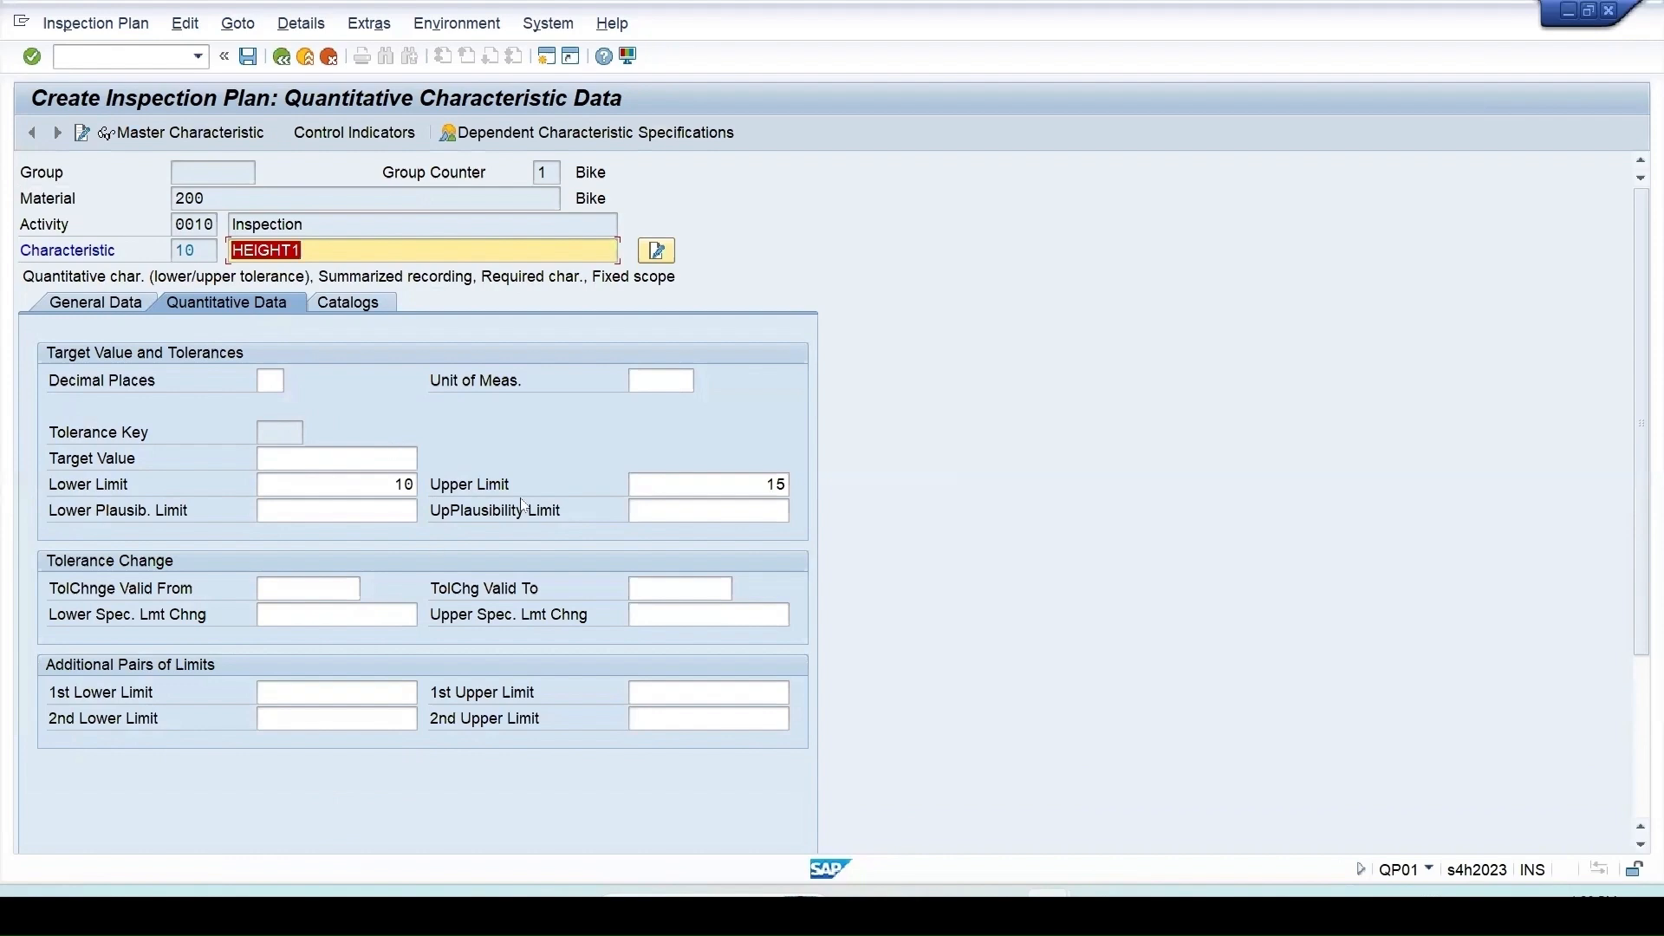
Check the quantitative data stored in the HEIGHT1 master characteristic and return to the inspection plan
left_click(165, 135)
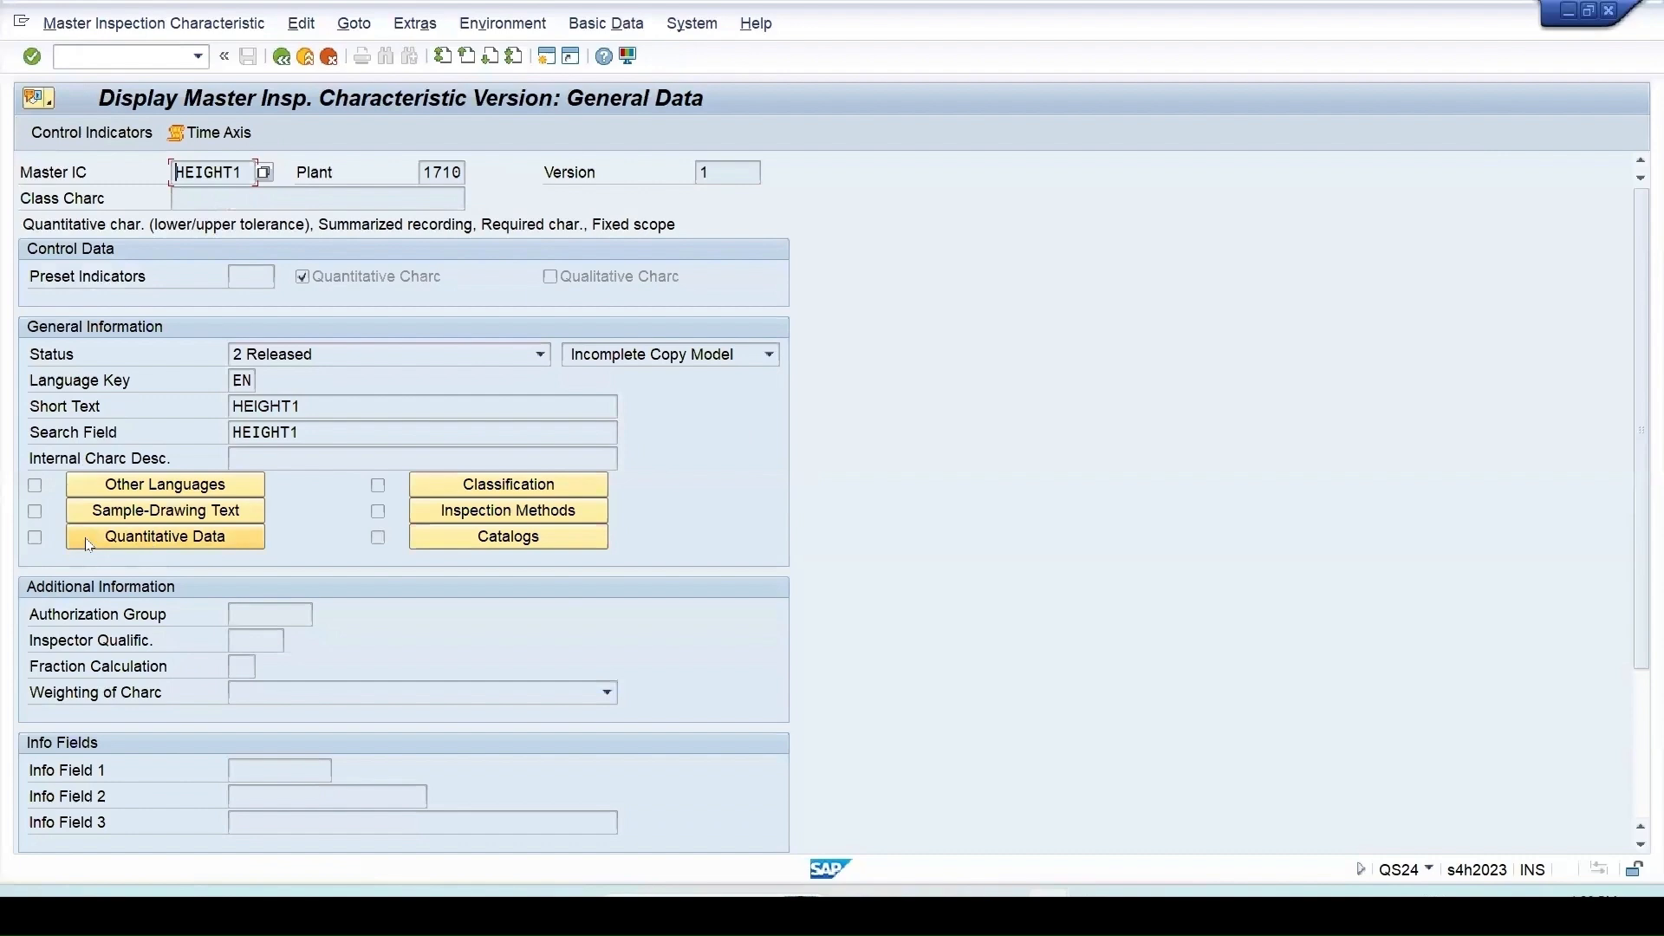
left_click(143, 546)
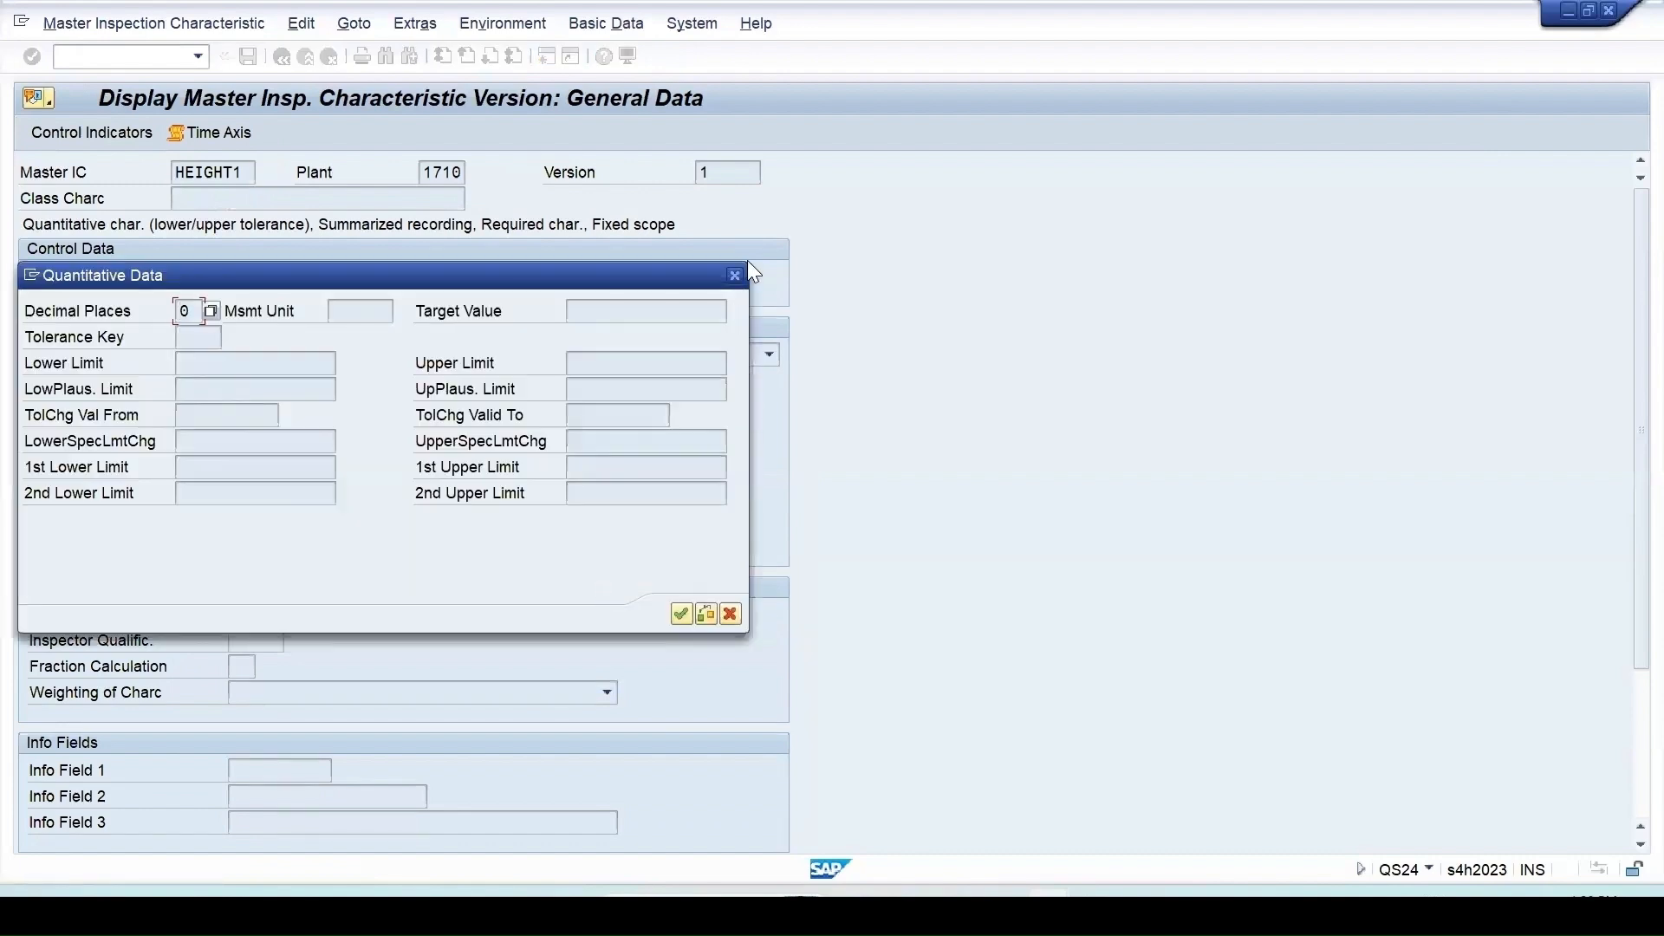
left_click(735, 275)
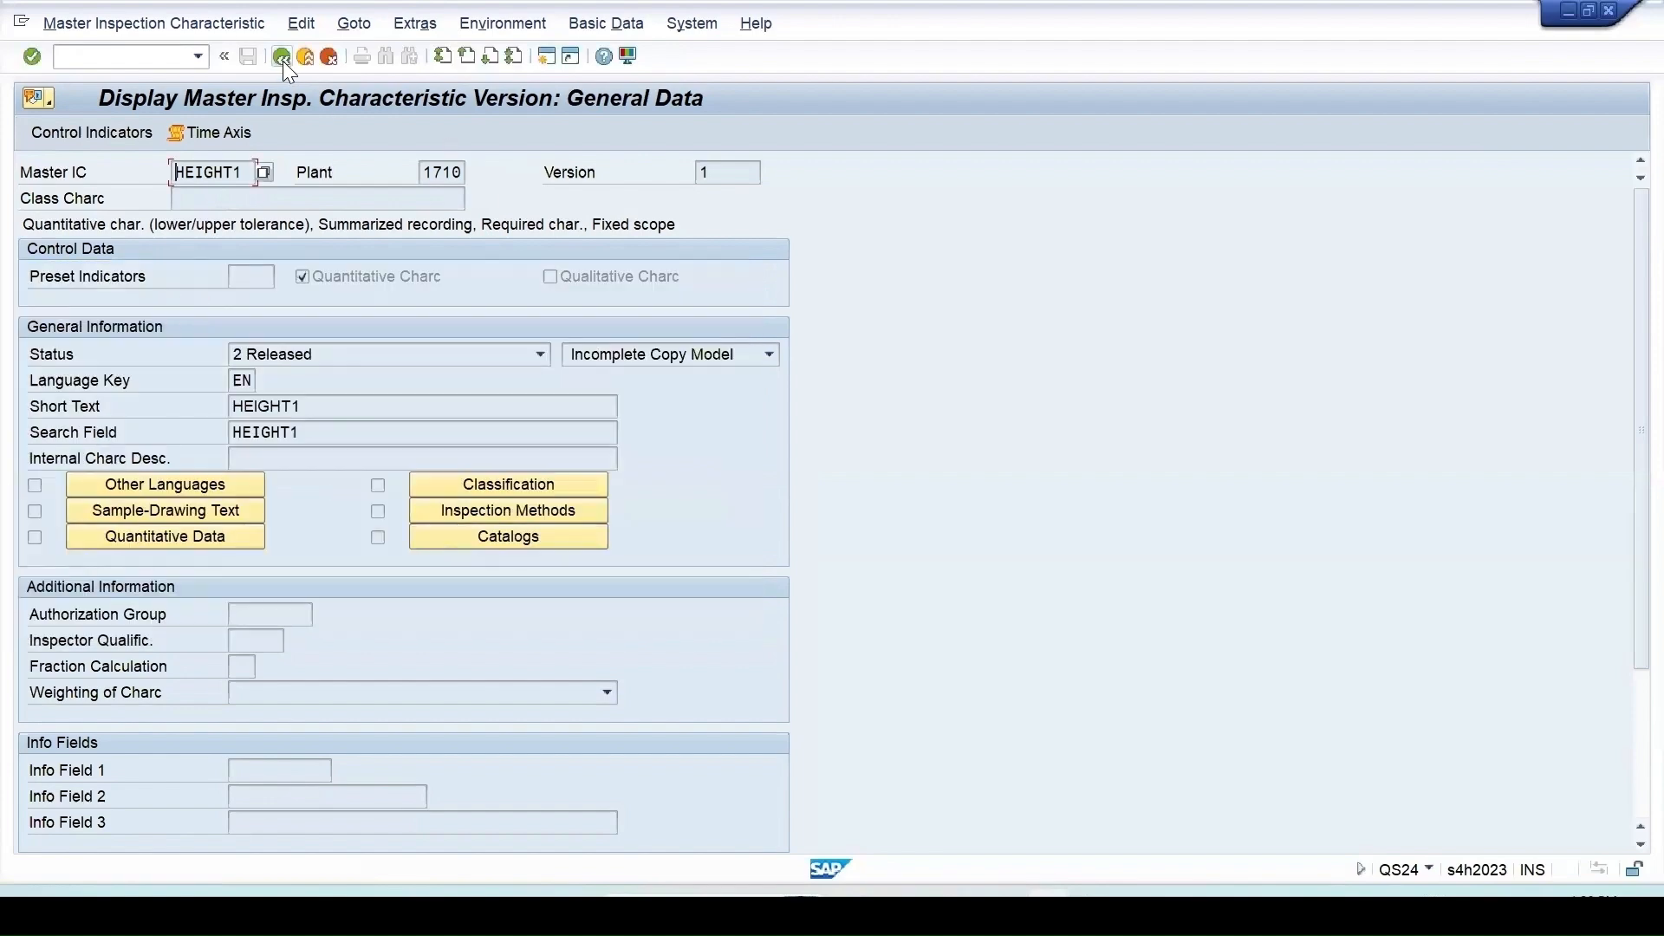
left_click(283, 58)
Switch to the session for changing HEIGHT1, set it to 1 Complete Copy Model and try to save it
left_click(1048, 910)
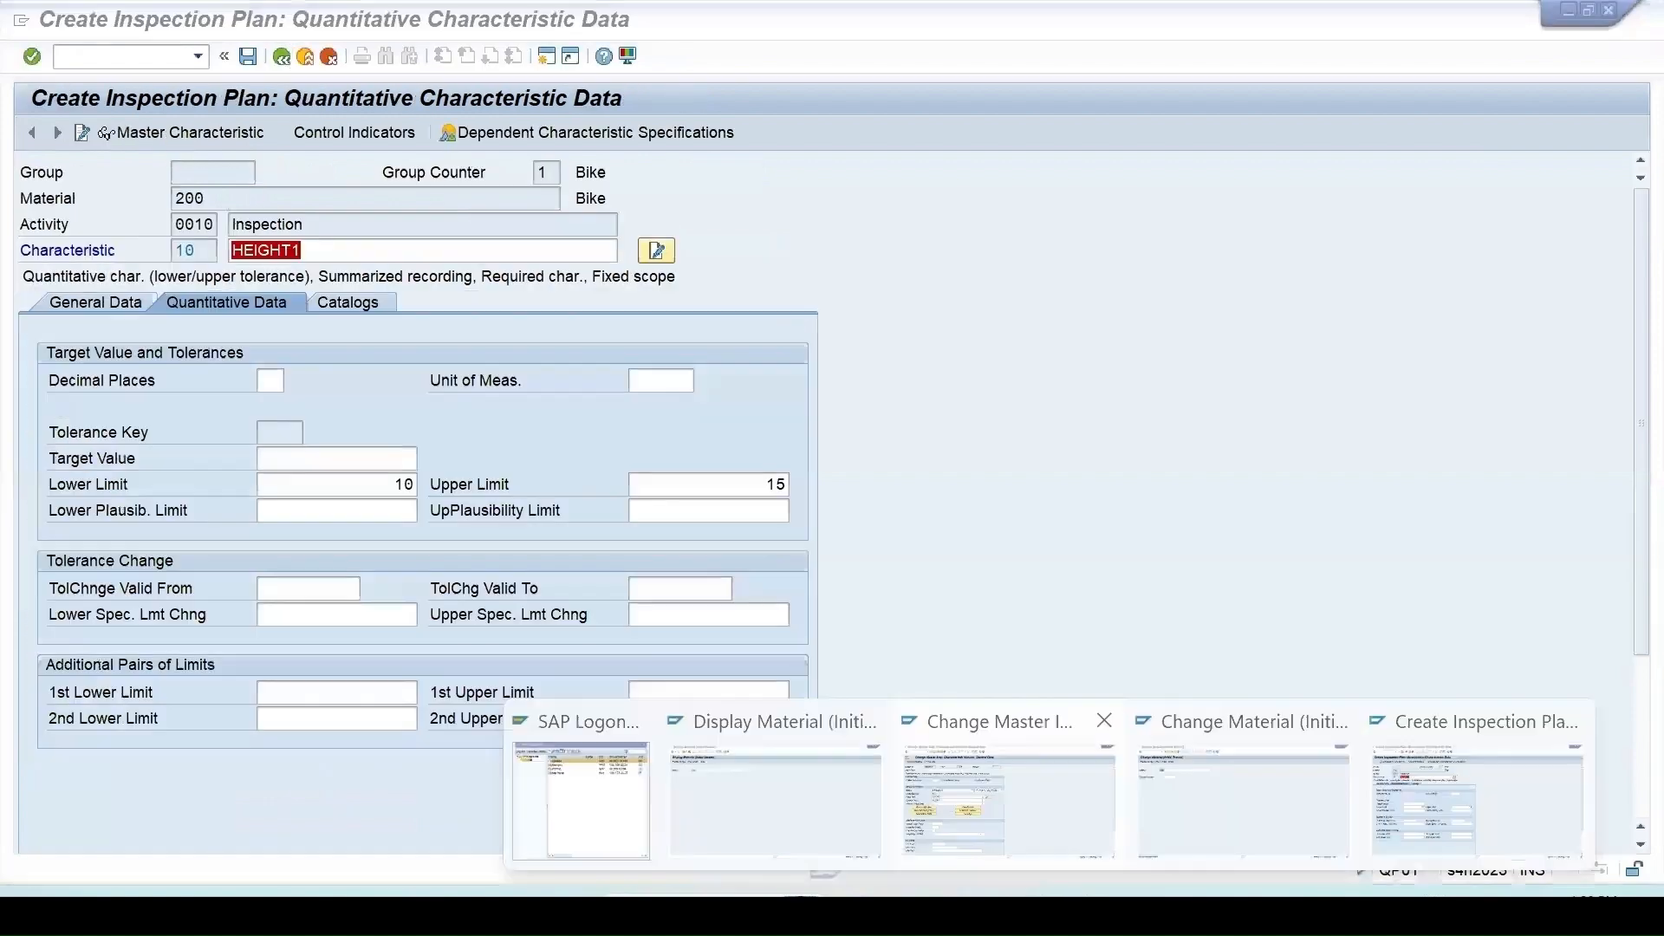
left_click(1007, 797)
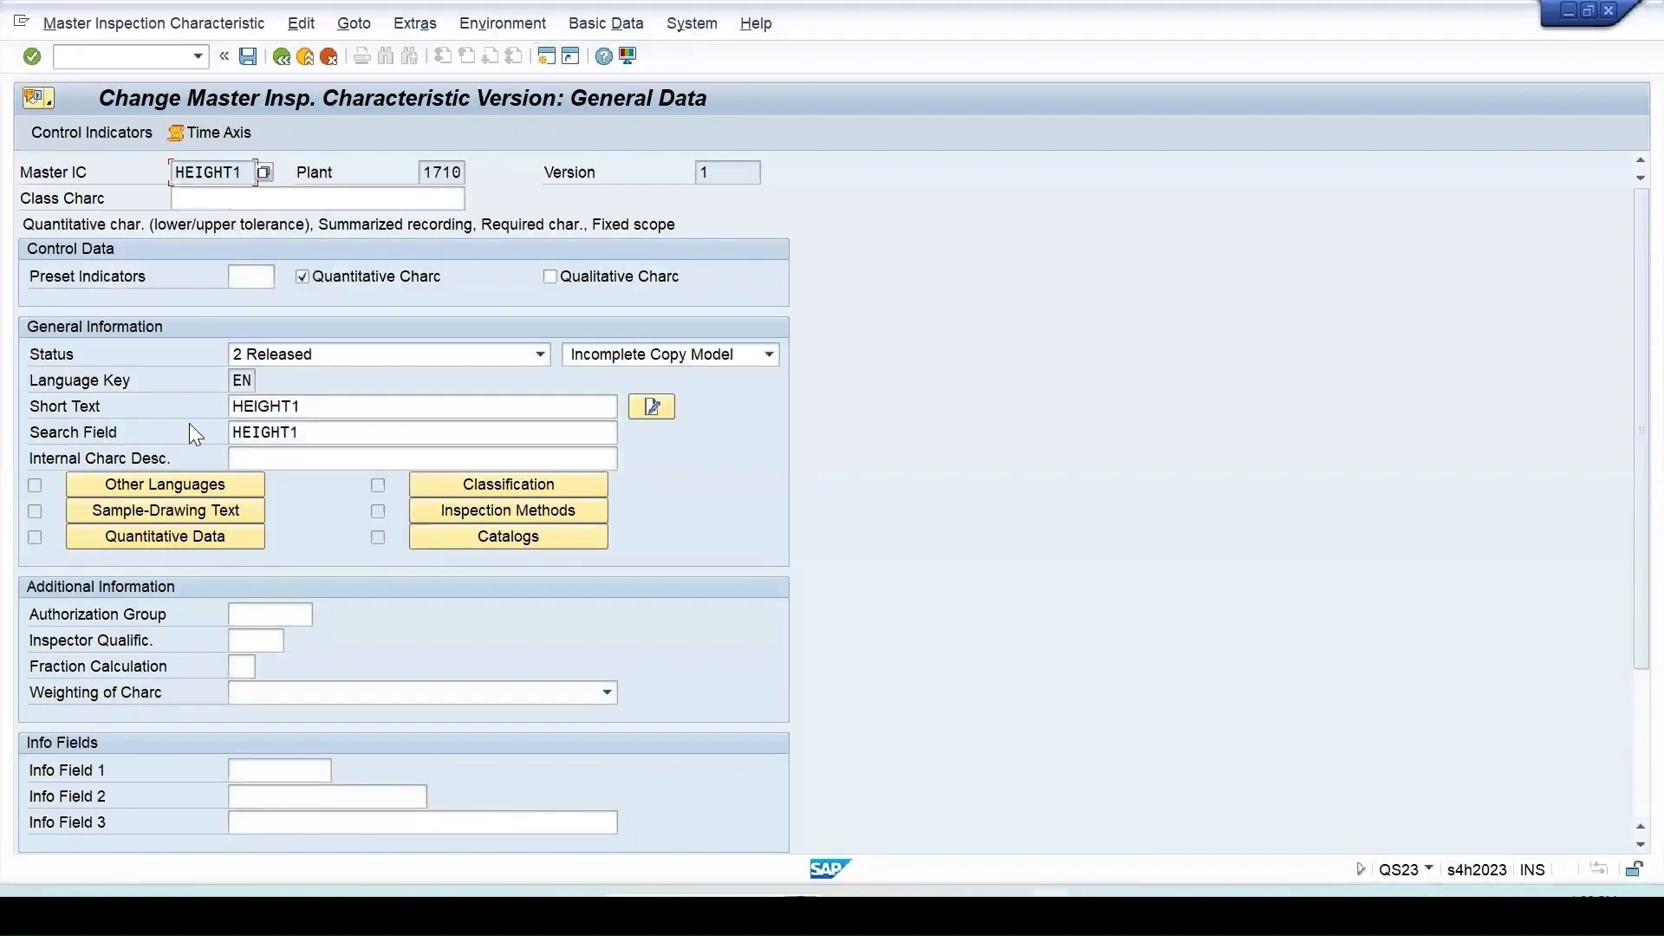
left_click(628, 357)
left_click(654, 398)
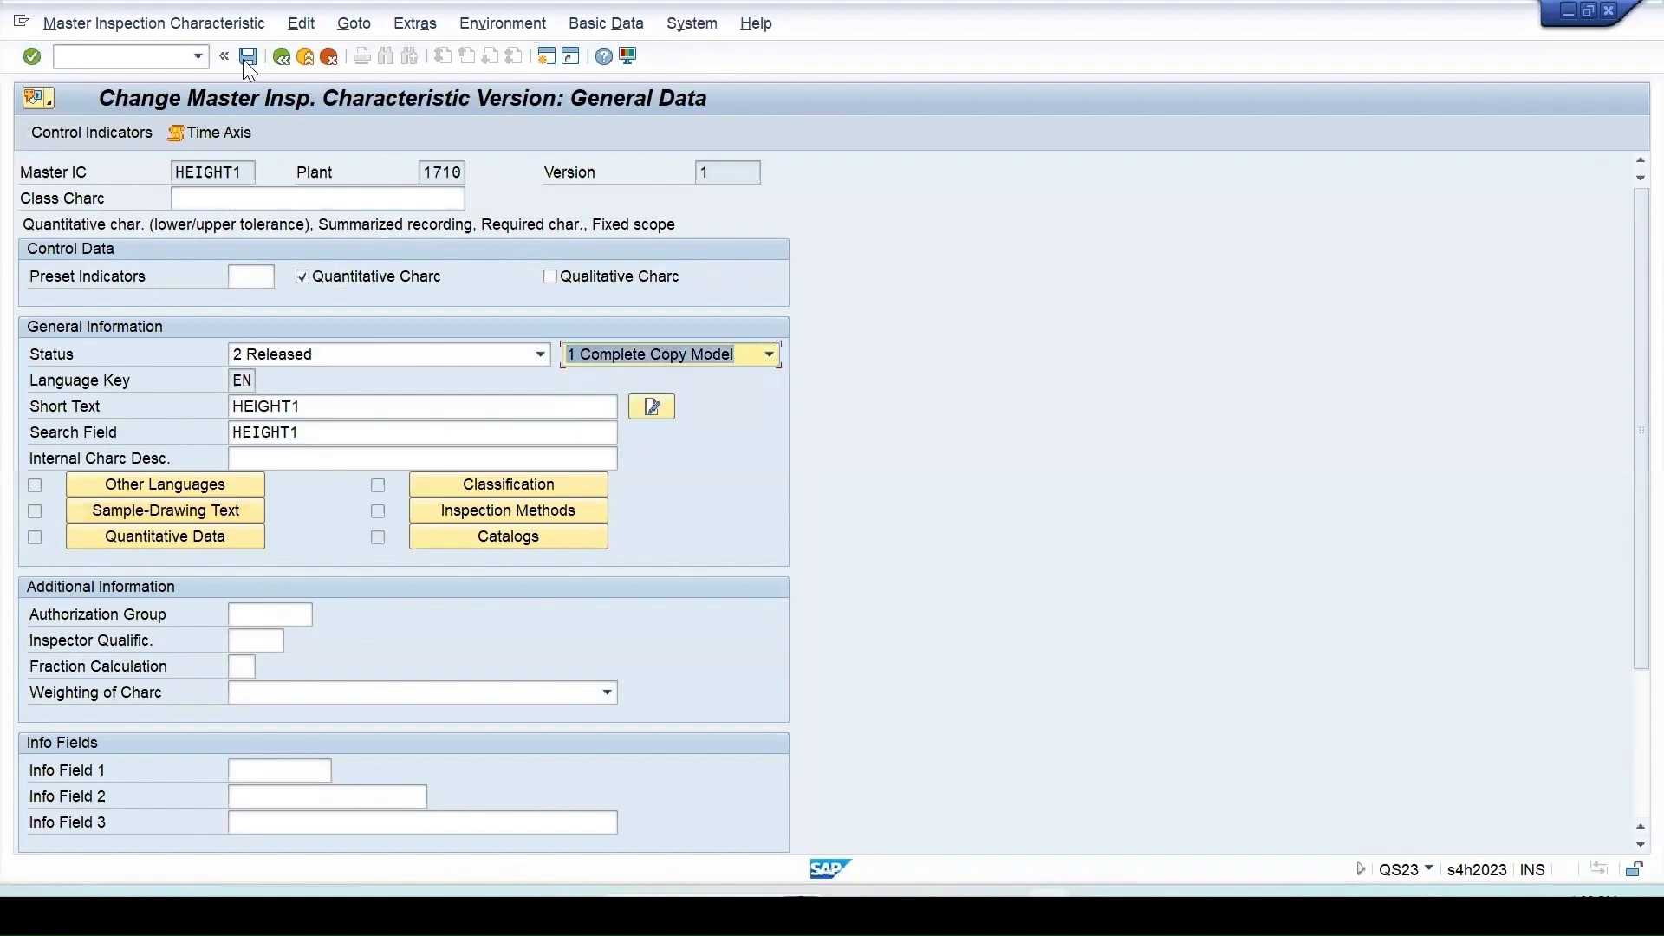
left_click(248, 59)
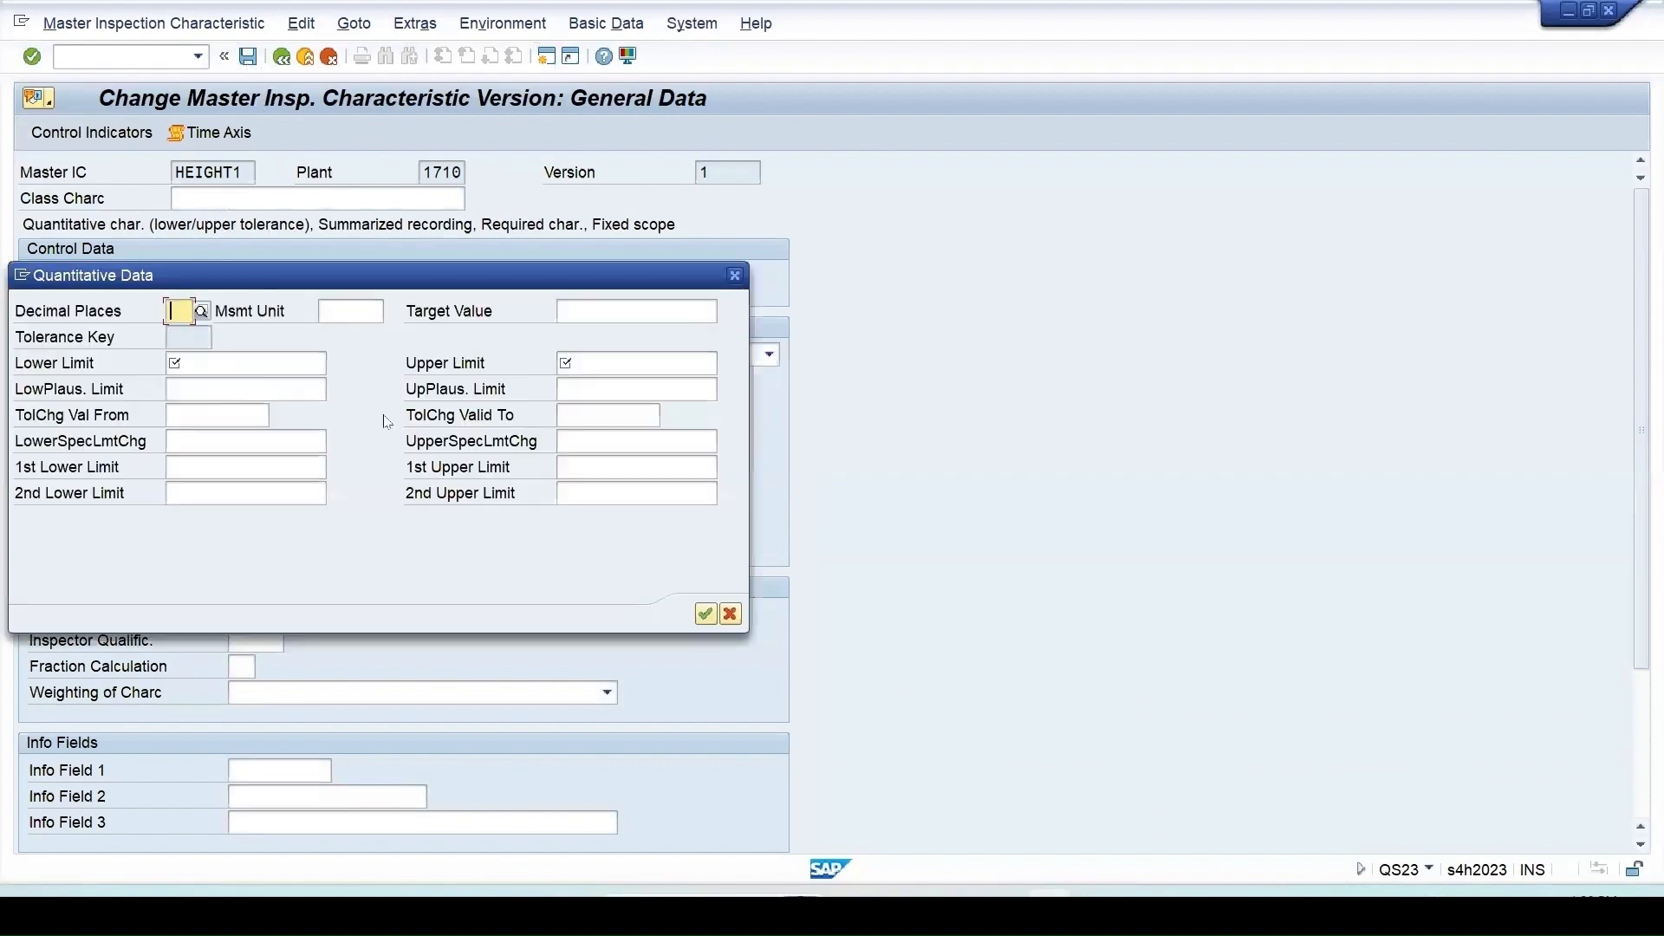
Enter a lower limit of 12 and an upper limit of 15 for HEIGHT1 and save the master characteristic
left_click(248, 362)
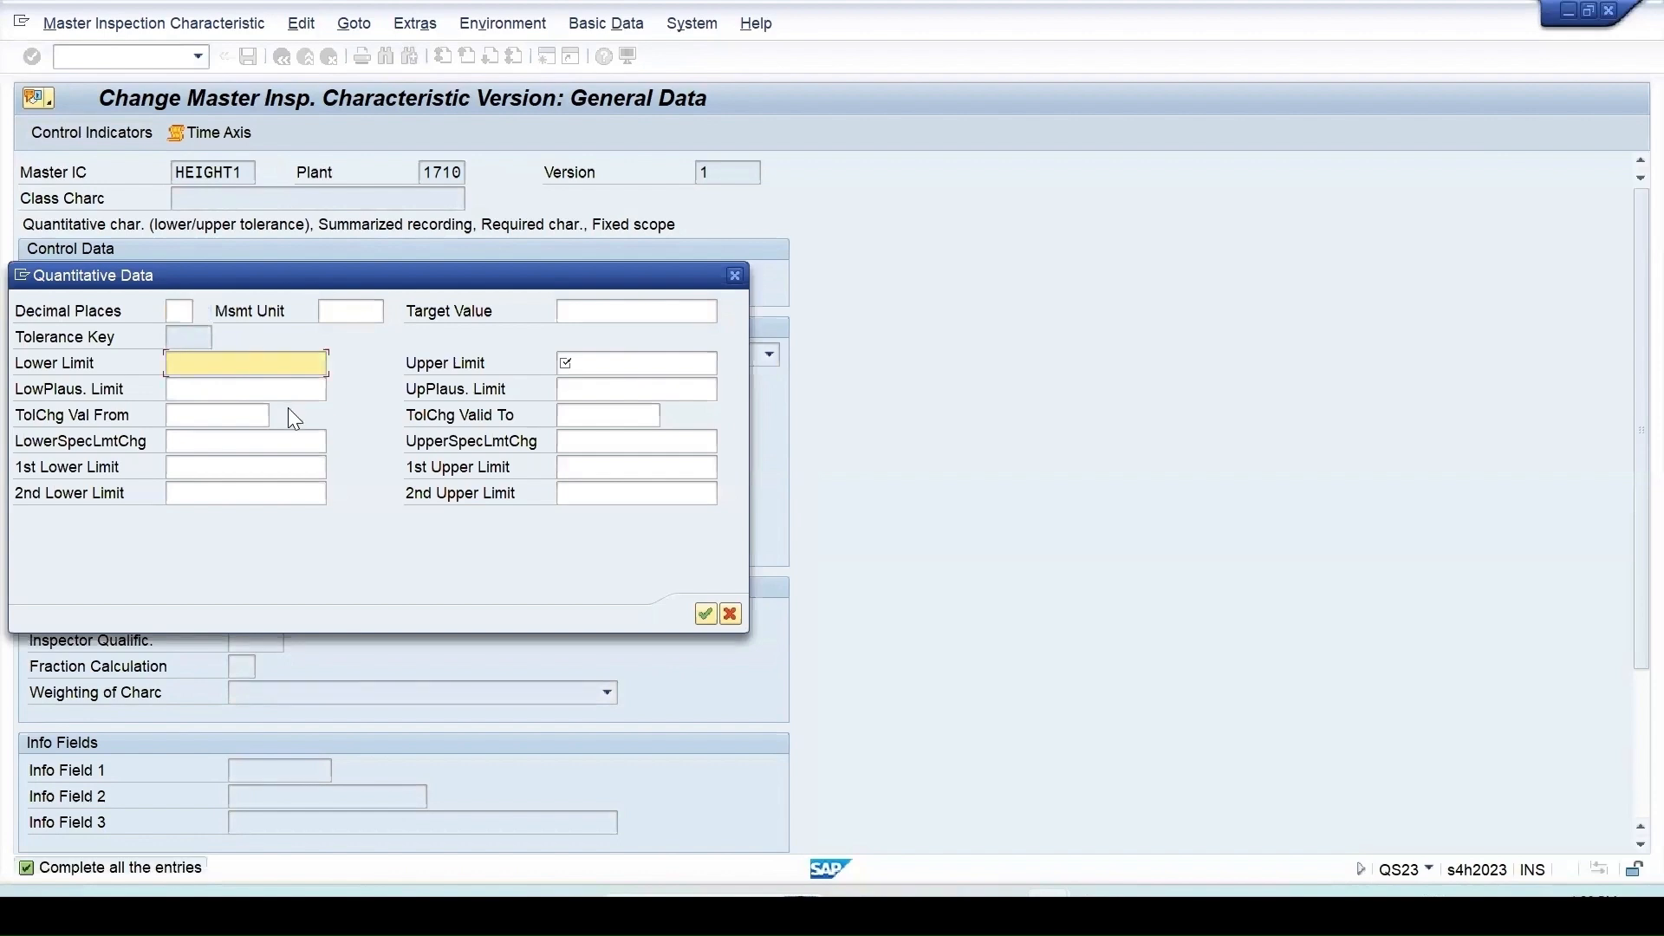
type("12")
left_click(611, 362)
type("15")
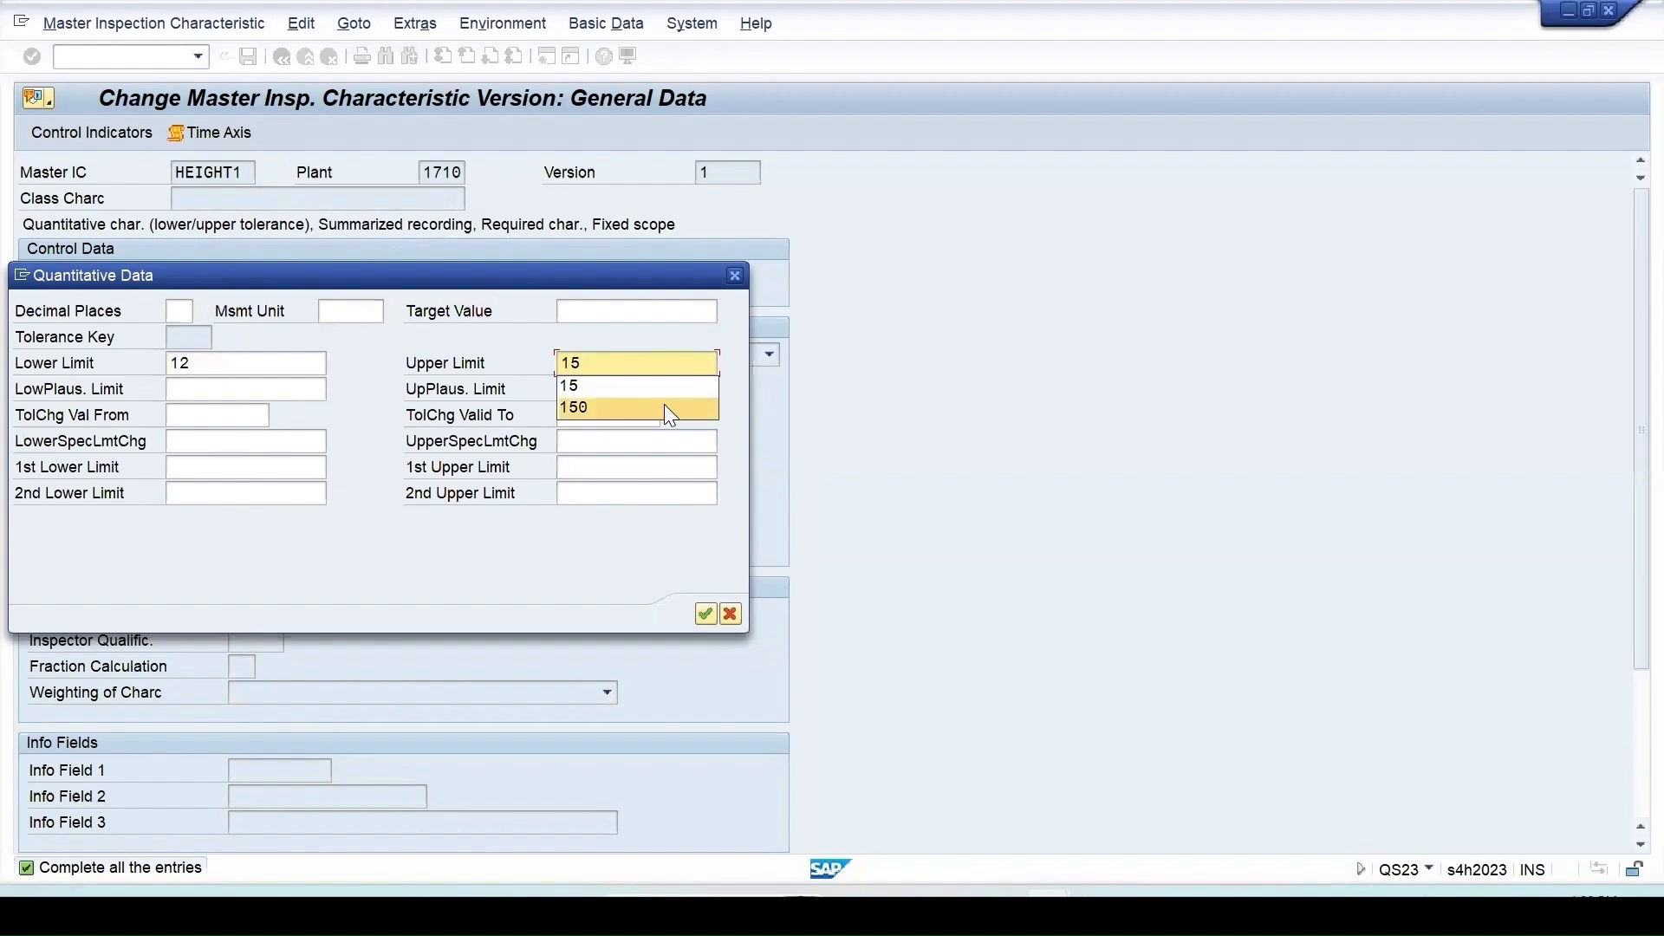
left_click(705, 613)
left_click(249, 56)
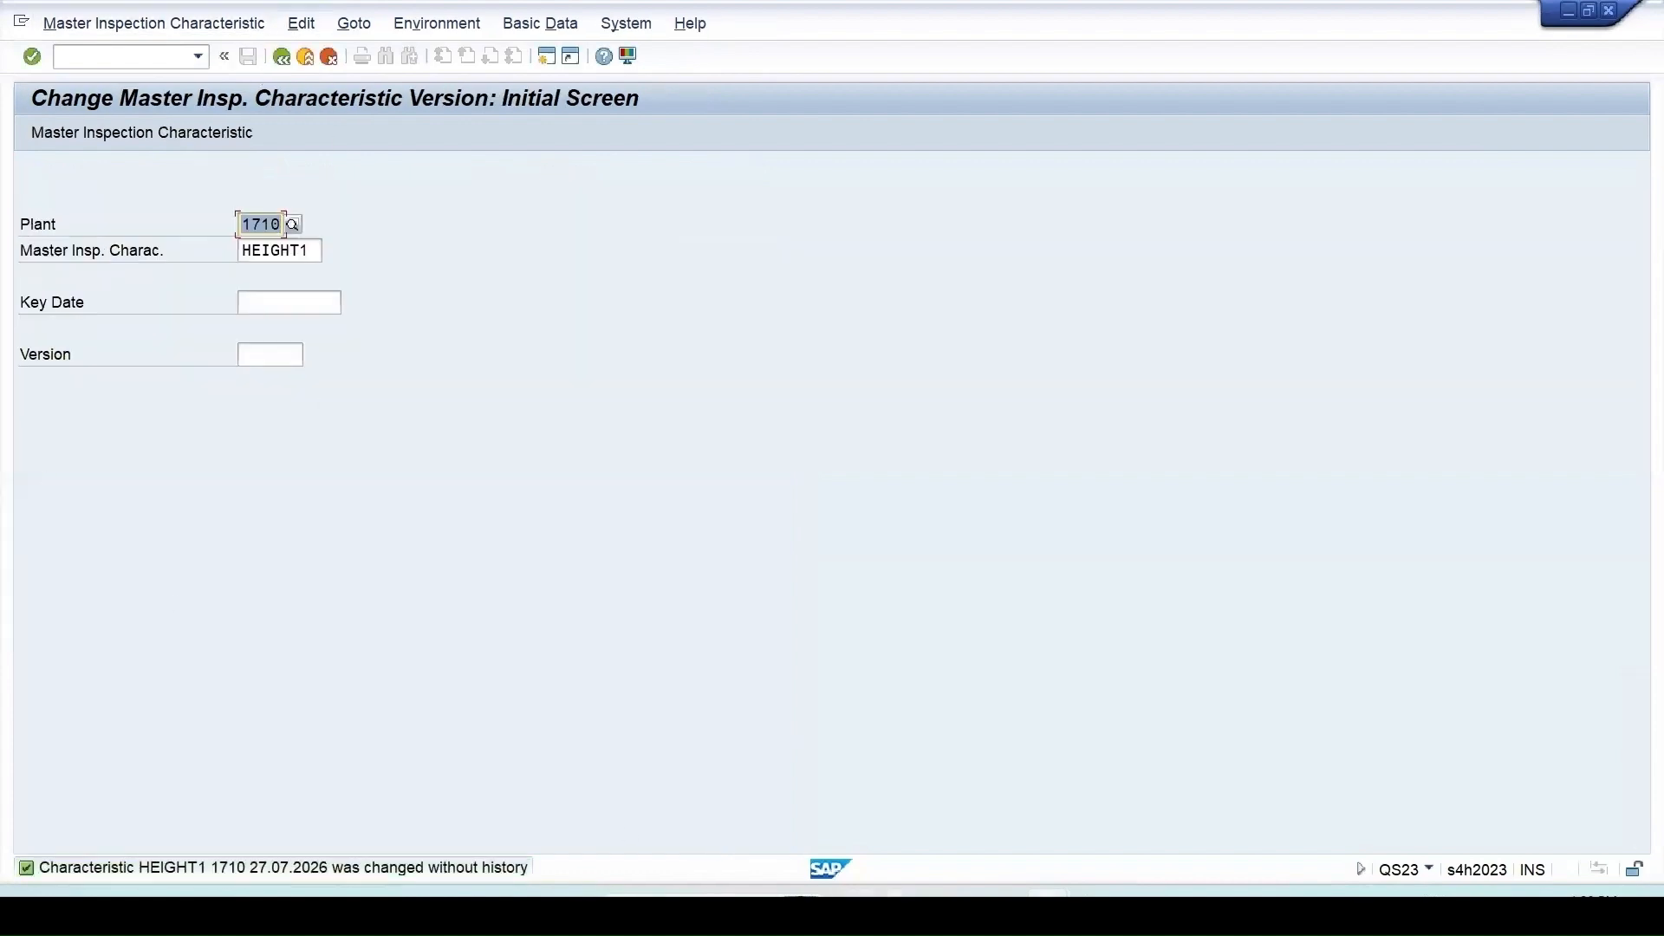
Return to the inspection plan session and restart QP01 for material 200 in plant 1710
mouse_move(1156, 843)
left_click(1478, 784)
type("/nqp")
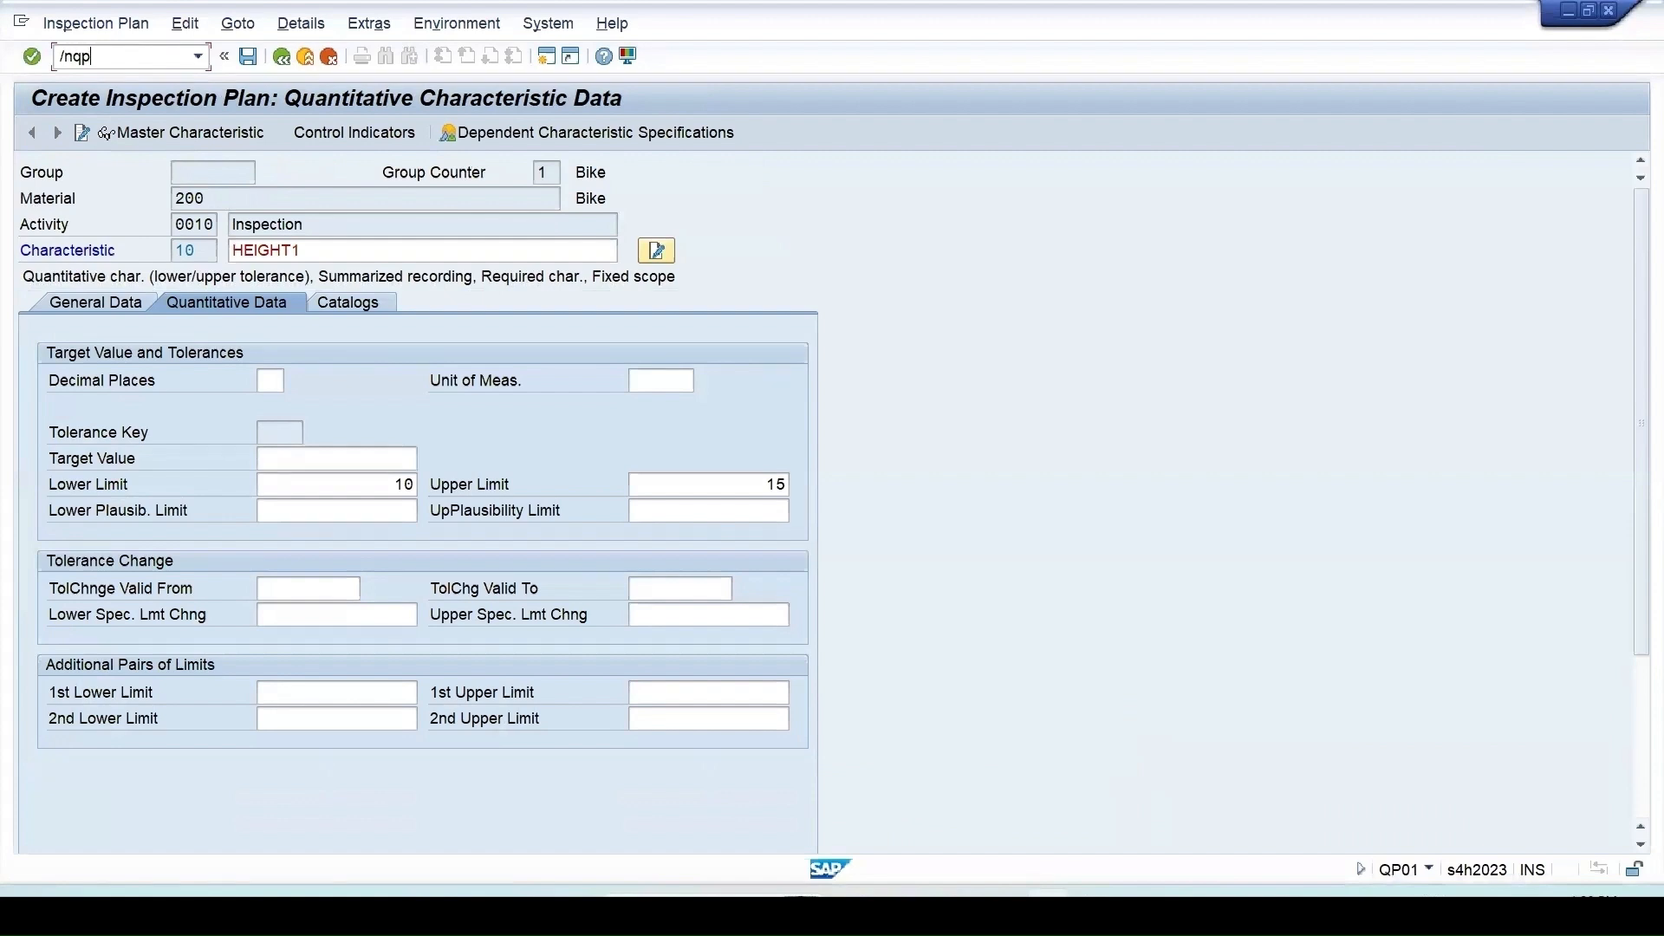
type("01")
key("Return")
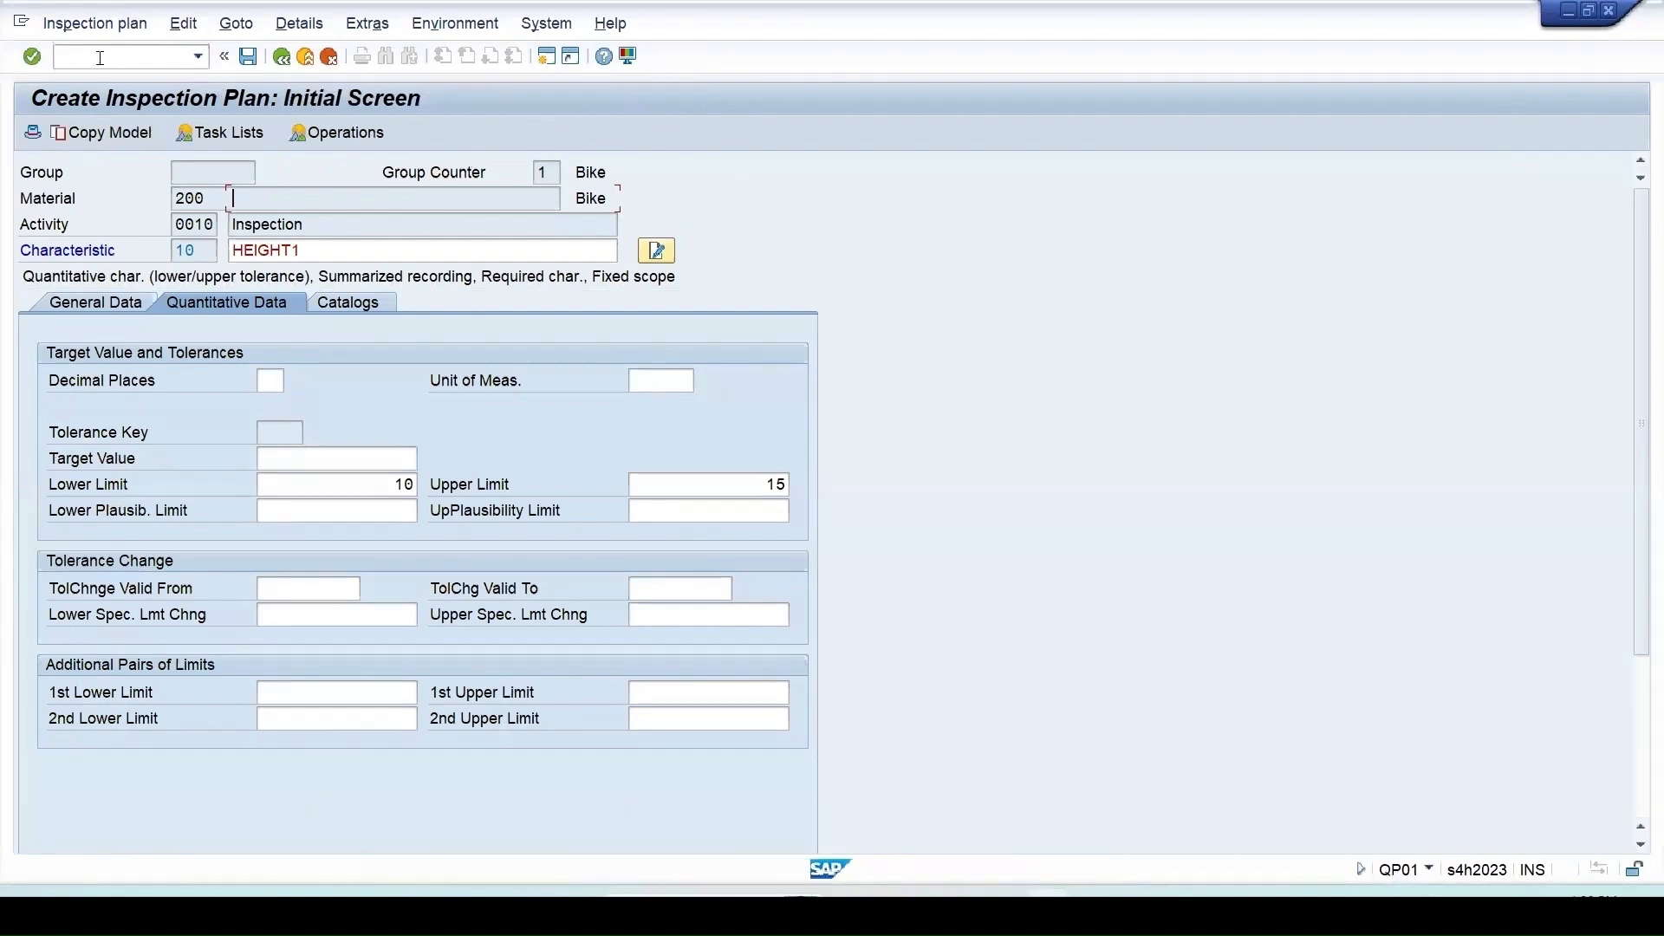
left_click(245, 220)
left_click(234, 225)
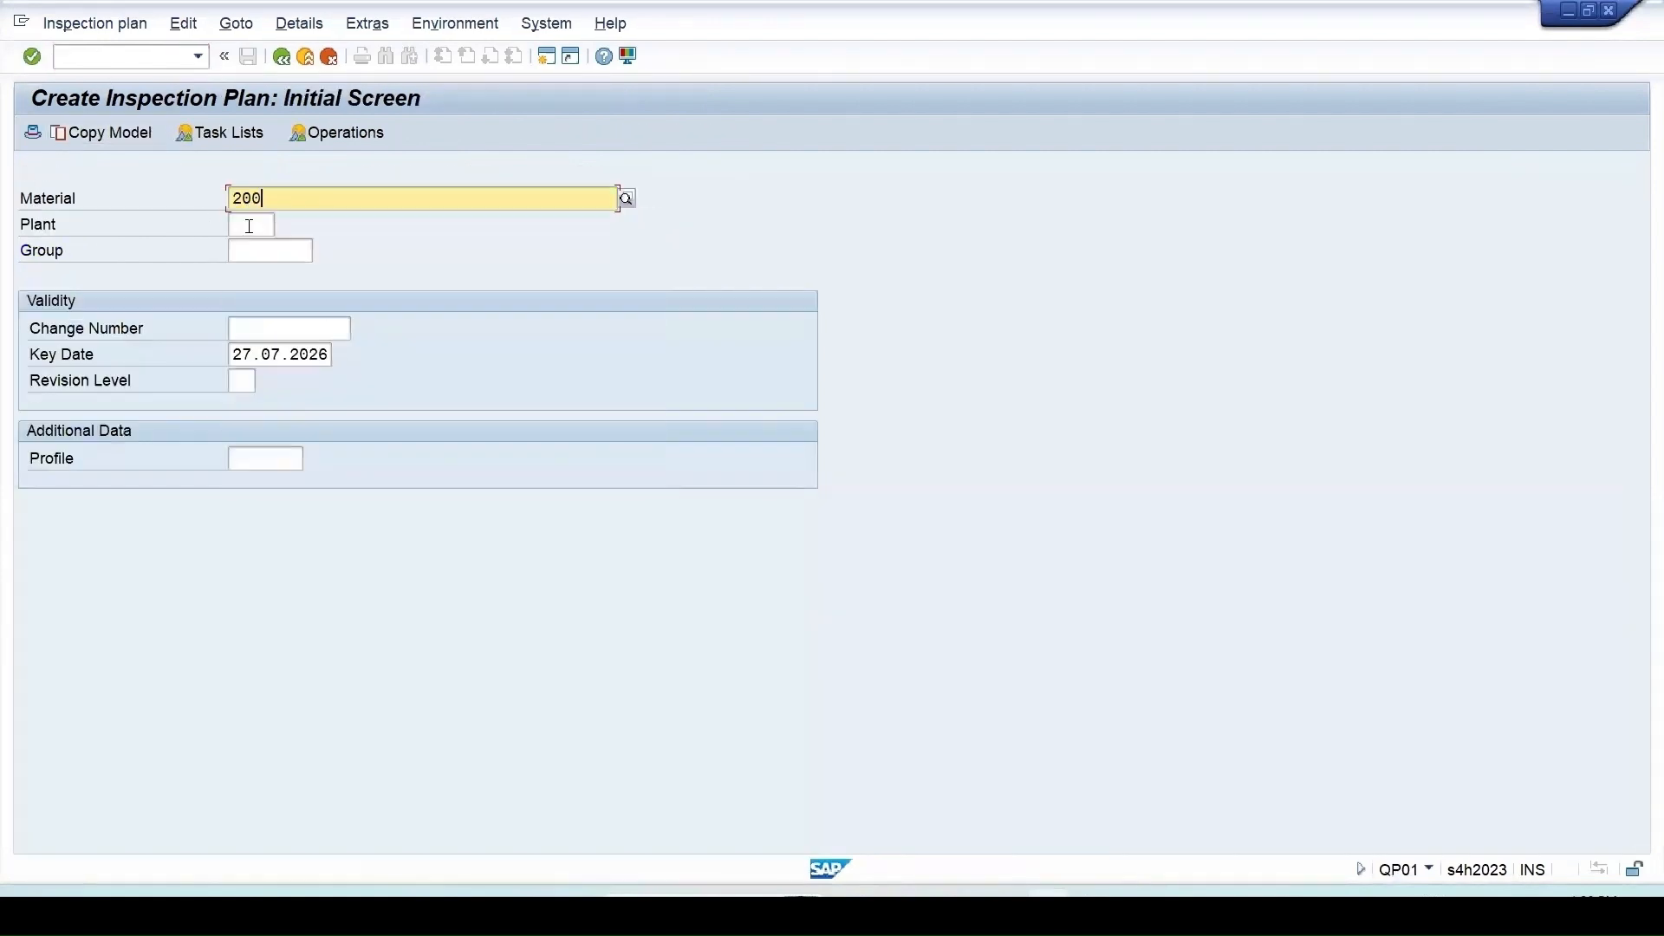
left_click(249, 243)
key("Return")
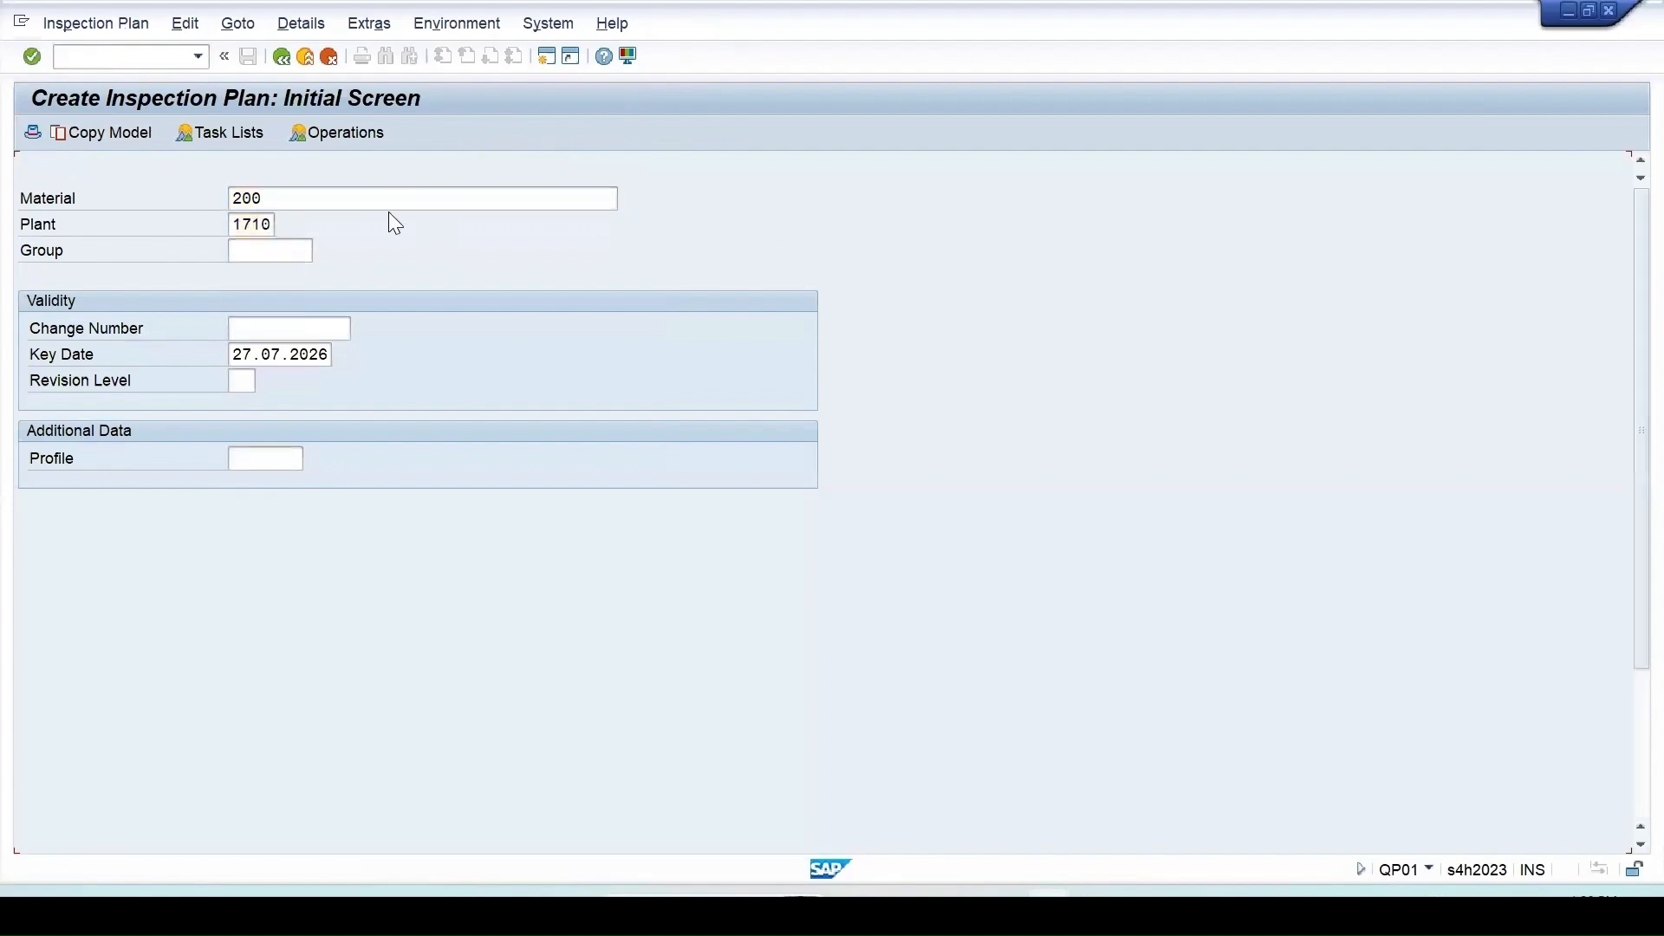
Set the new plan header's usage to 3 and overall status to 4, and open the operation overview
left_click(244, 402)
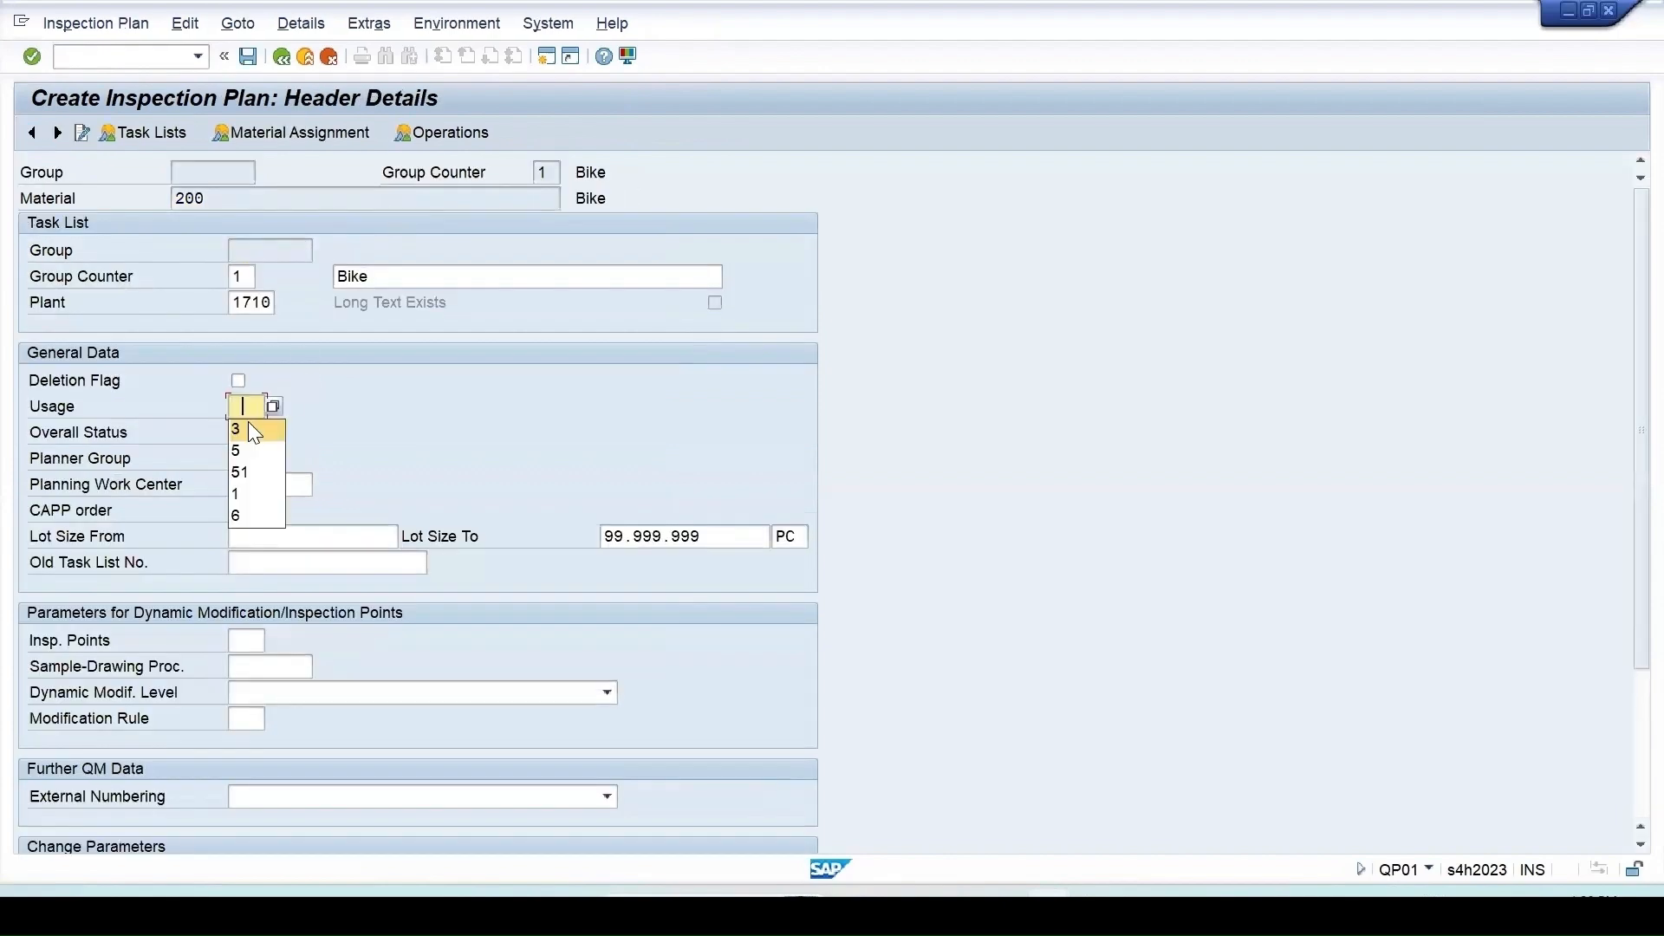
left_click(248, 427)
left_click(247, 434)
left_click(247, 456)
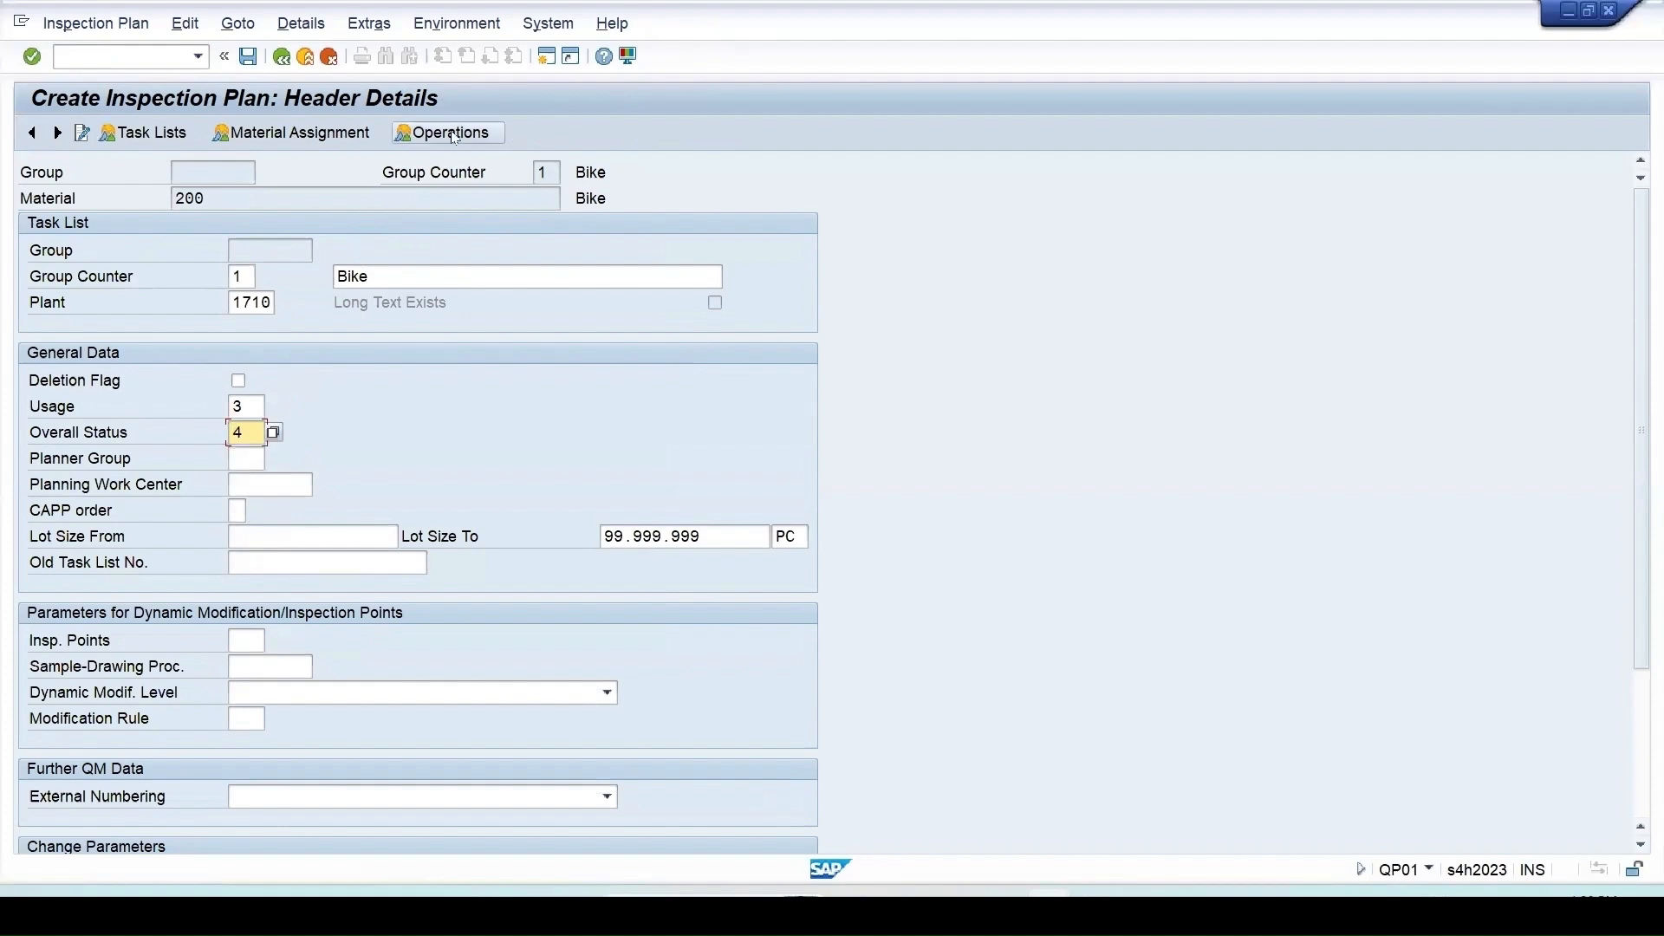
left_click(453, 133)
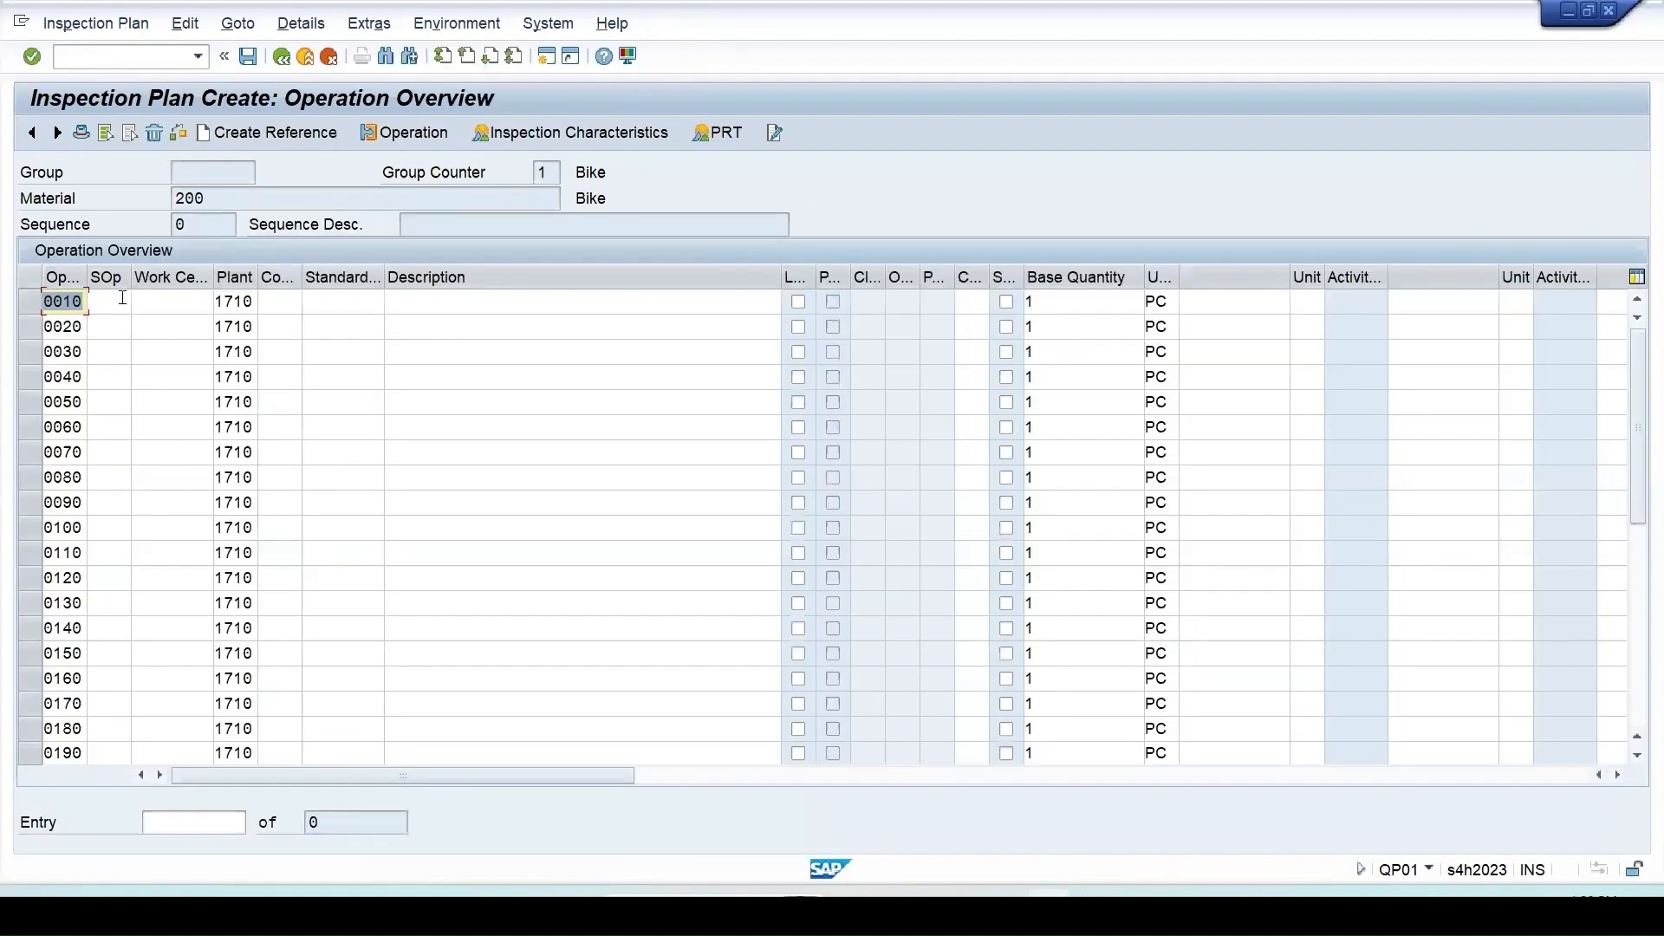
Assign control key QM01 to operation 0010 and open its inspection characteristics
left_click(273, 300)
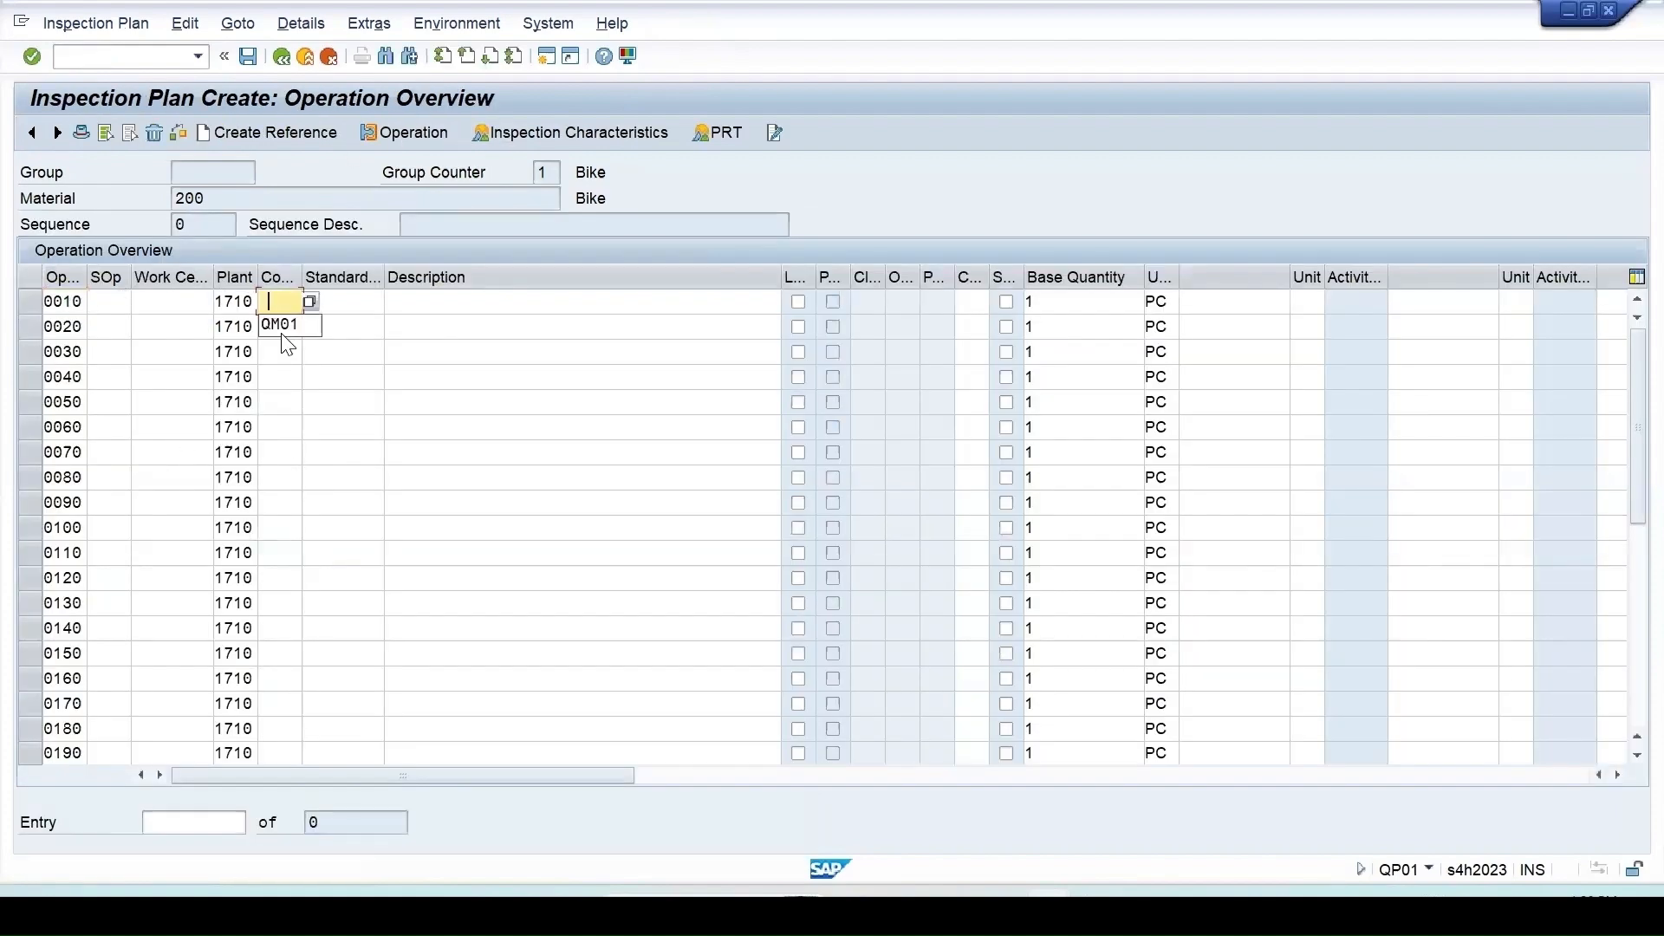
left_click(28, 308)
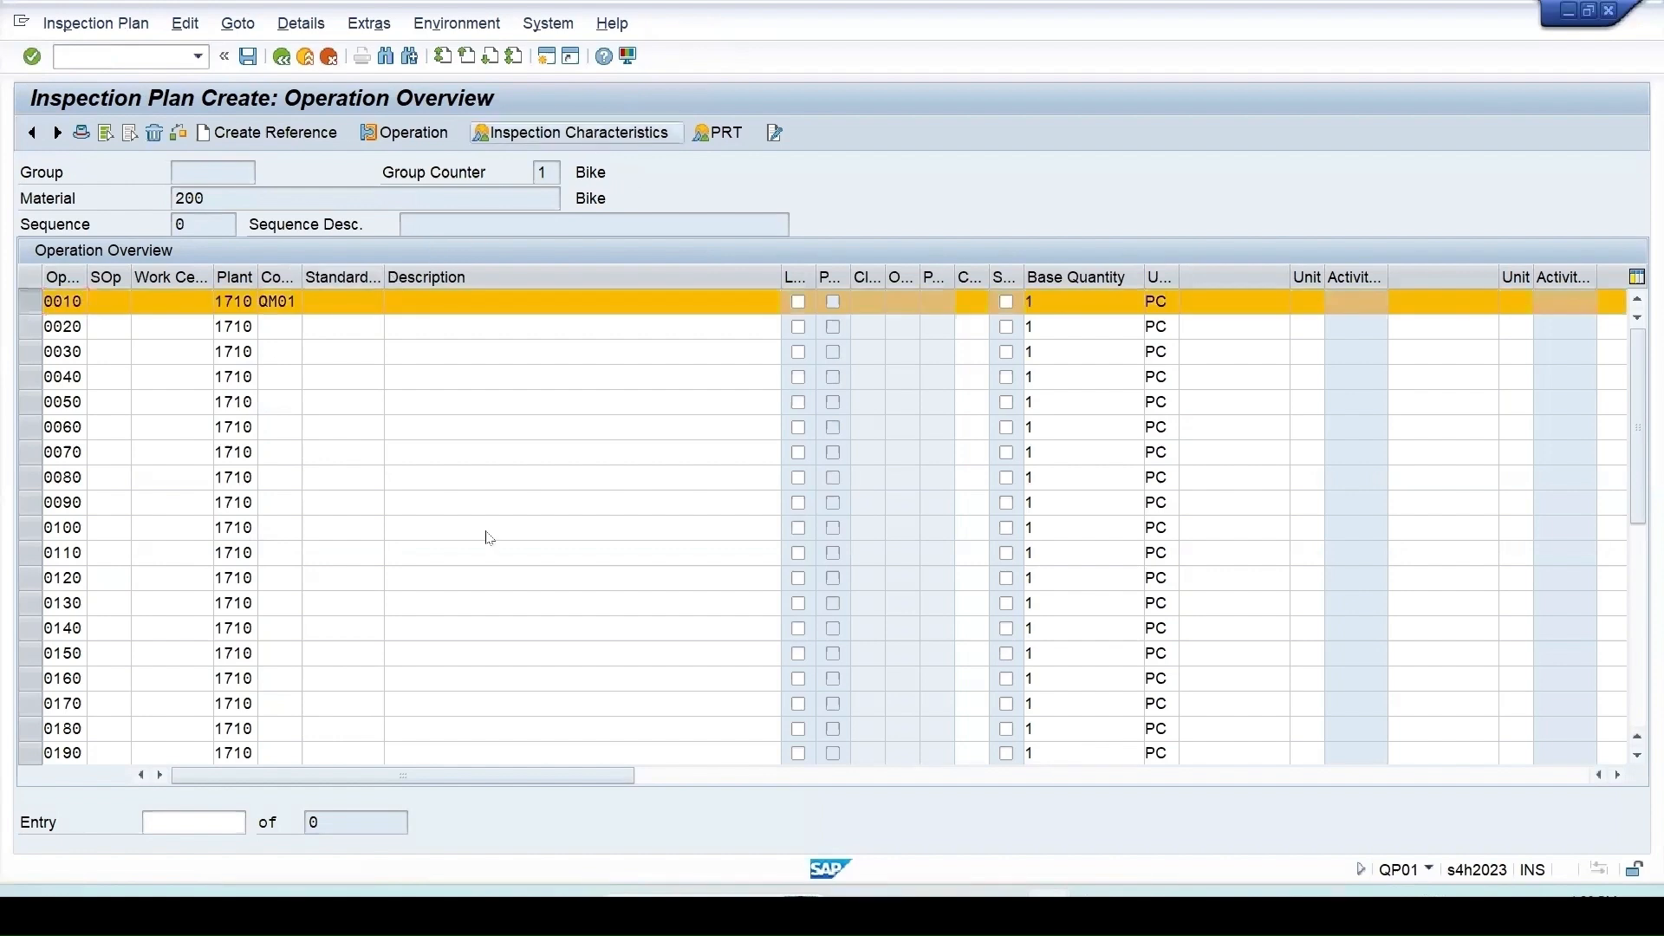
left_click(572, 131)
Add master inspection characteristic HEIGHT1 as characteristic 10
left_click(270, 327)
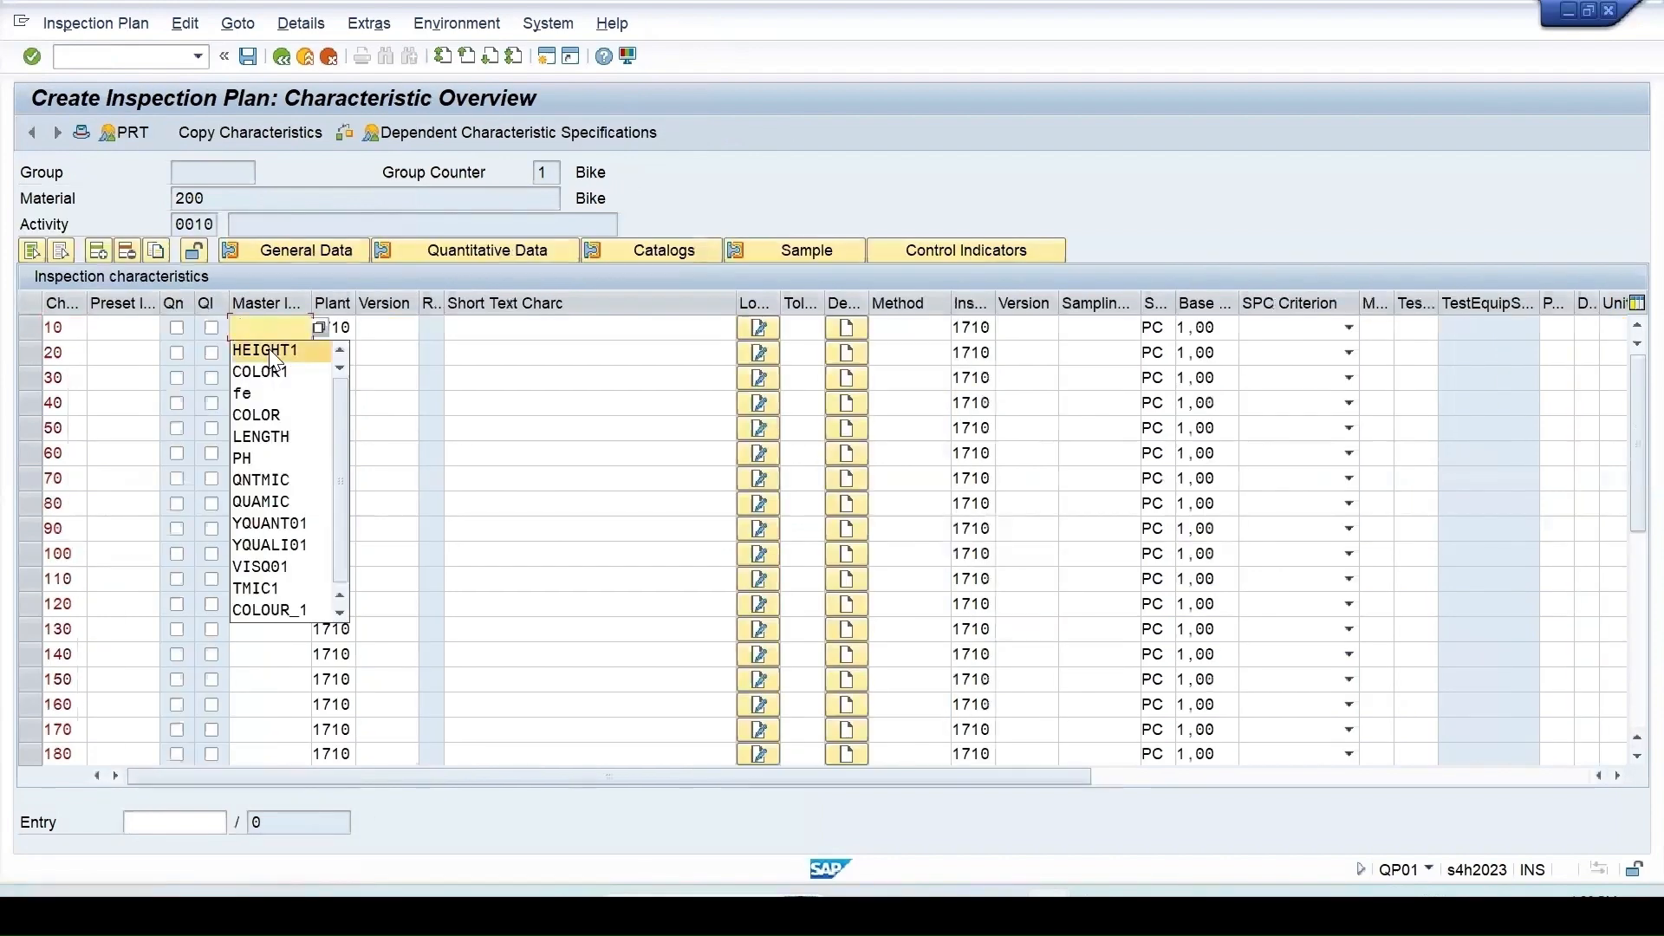
left_click(272, 352)
key("Return")
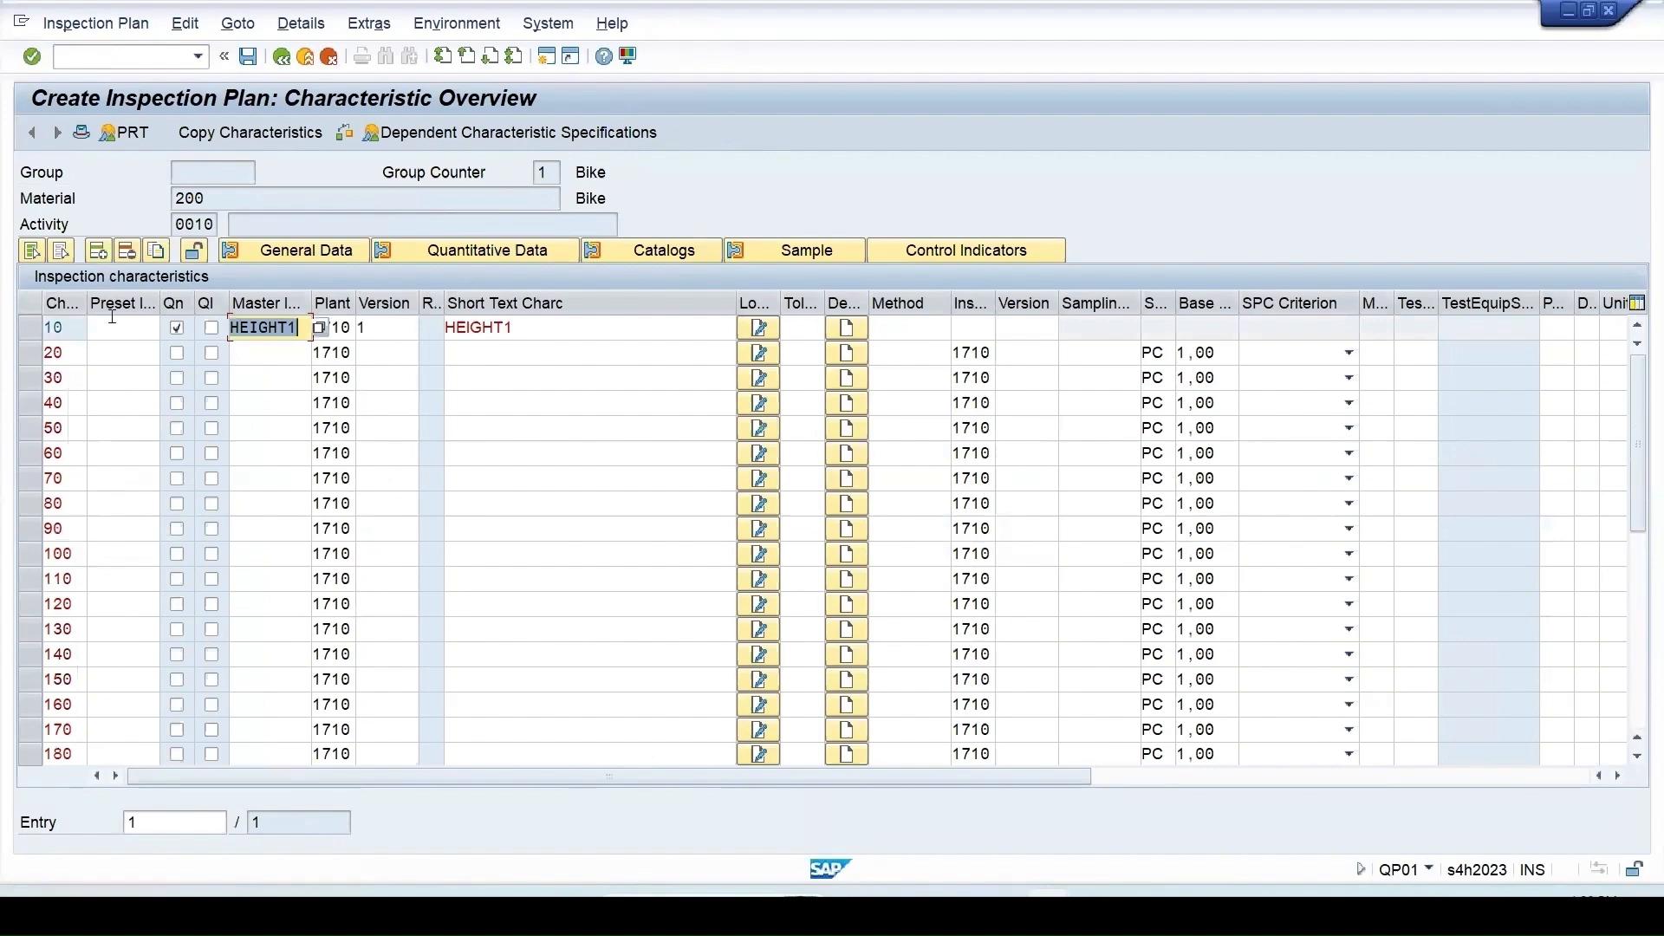
Open the quantitative data of characteristic 10 and change its lower limit to 13
left_click(26, 326)
left_click(487, 250)
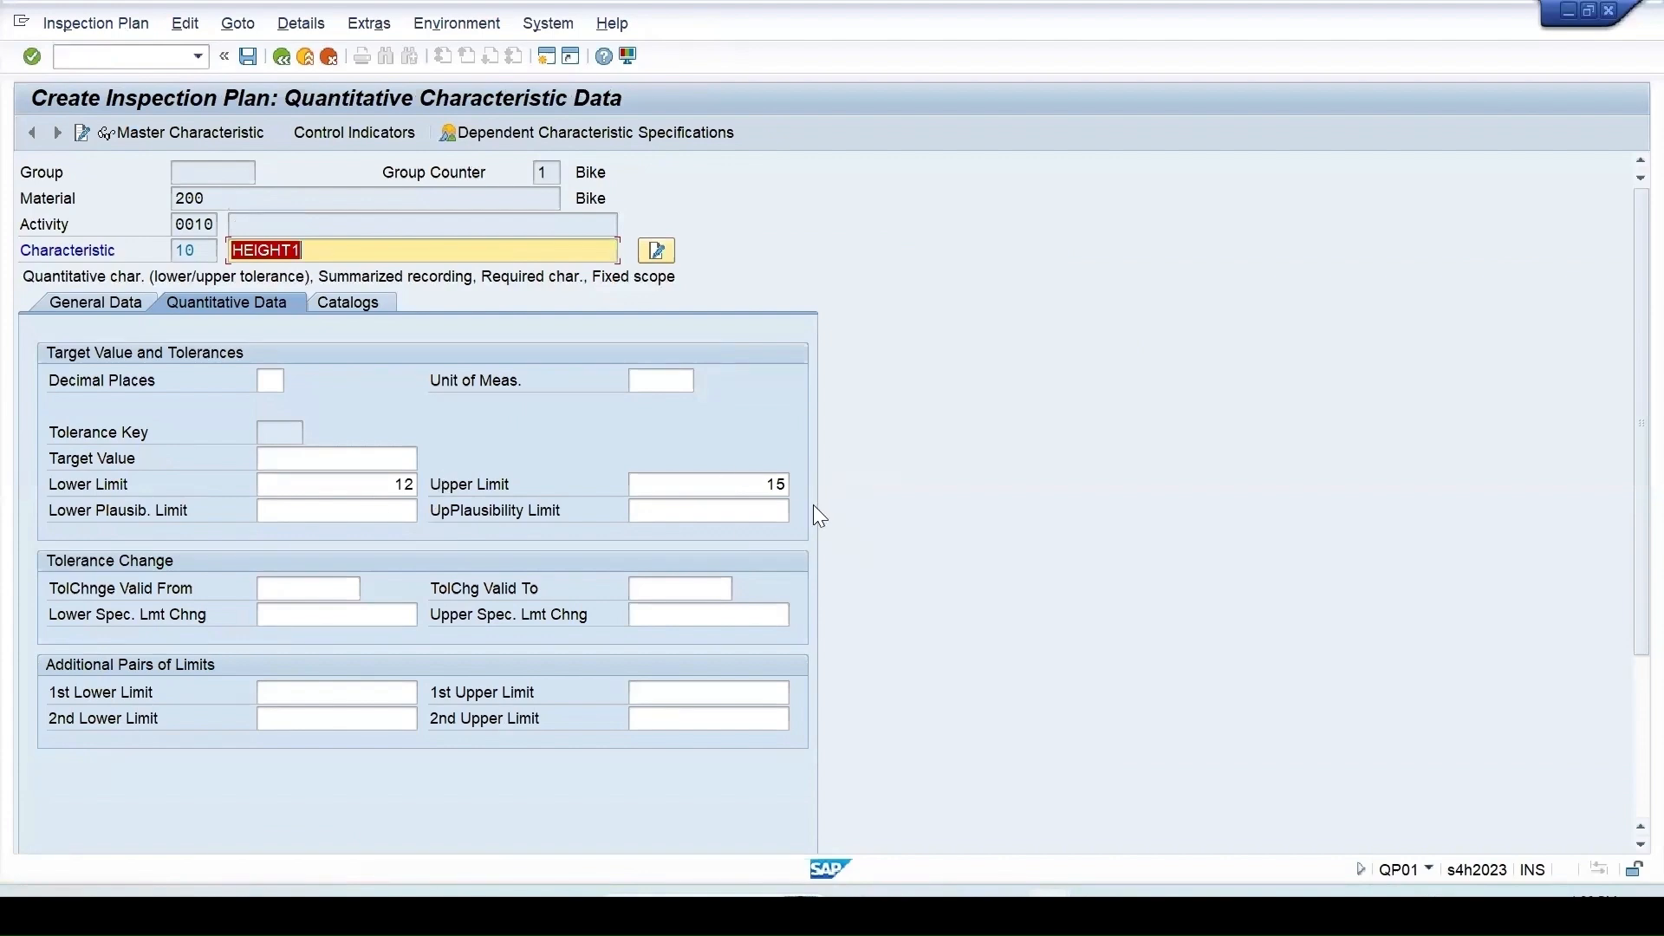
left_click(371, 482)
double_click(370, 482)
type("13")
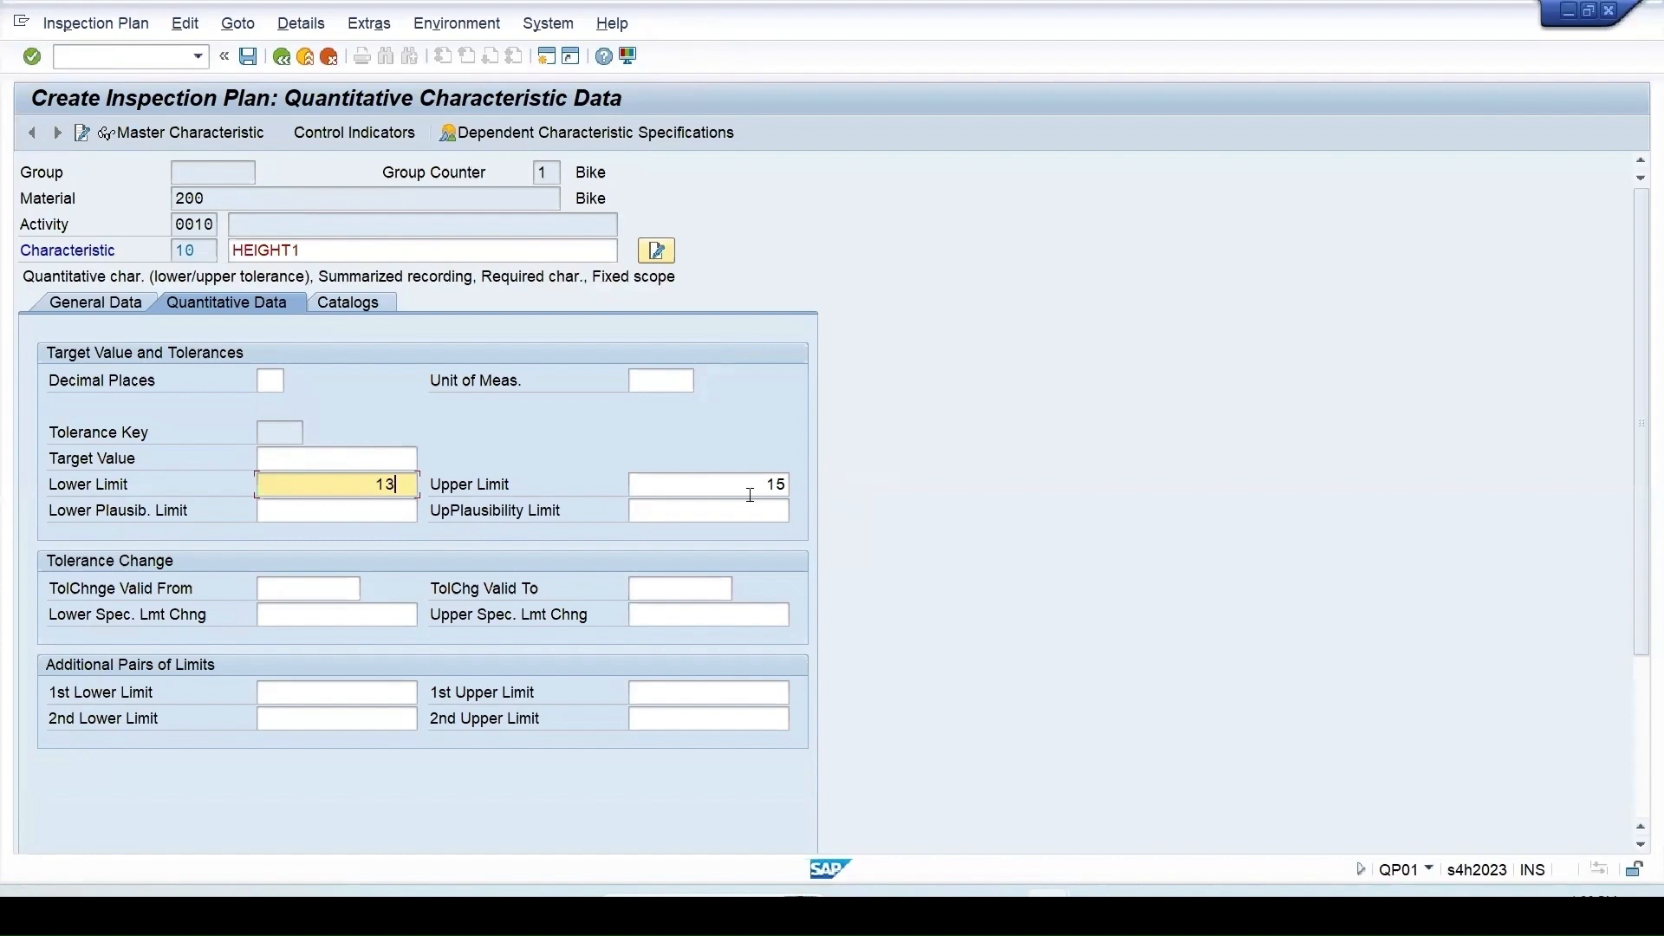
Save the new inspection plan for material 200 and switch to the session for changing master inspection characteristics
key("Return")
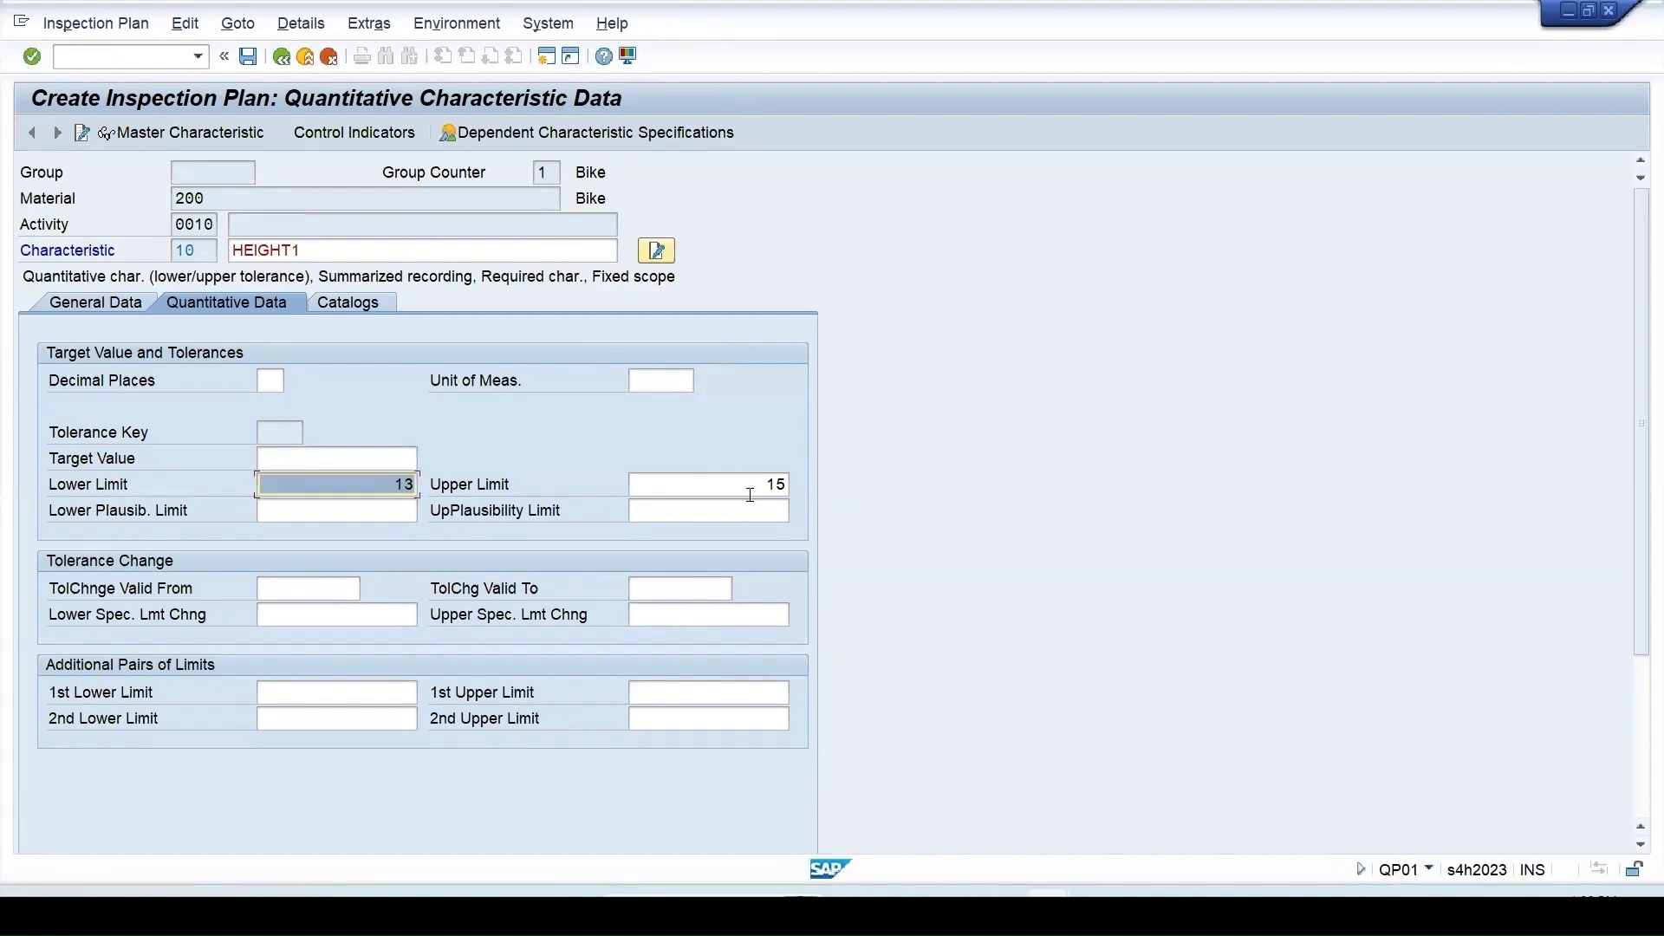
left_click(249, 58)
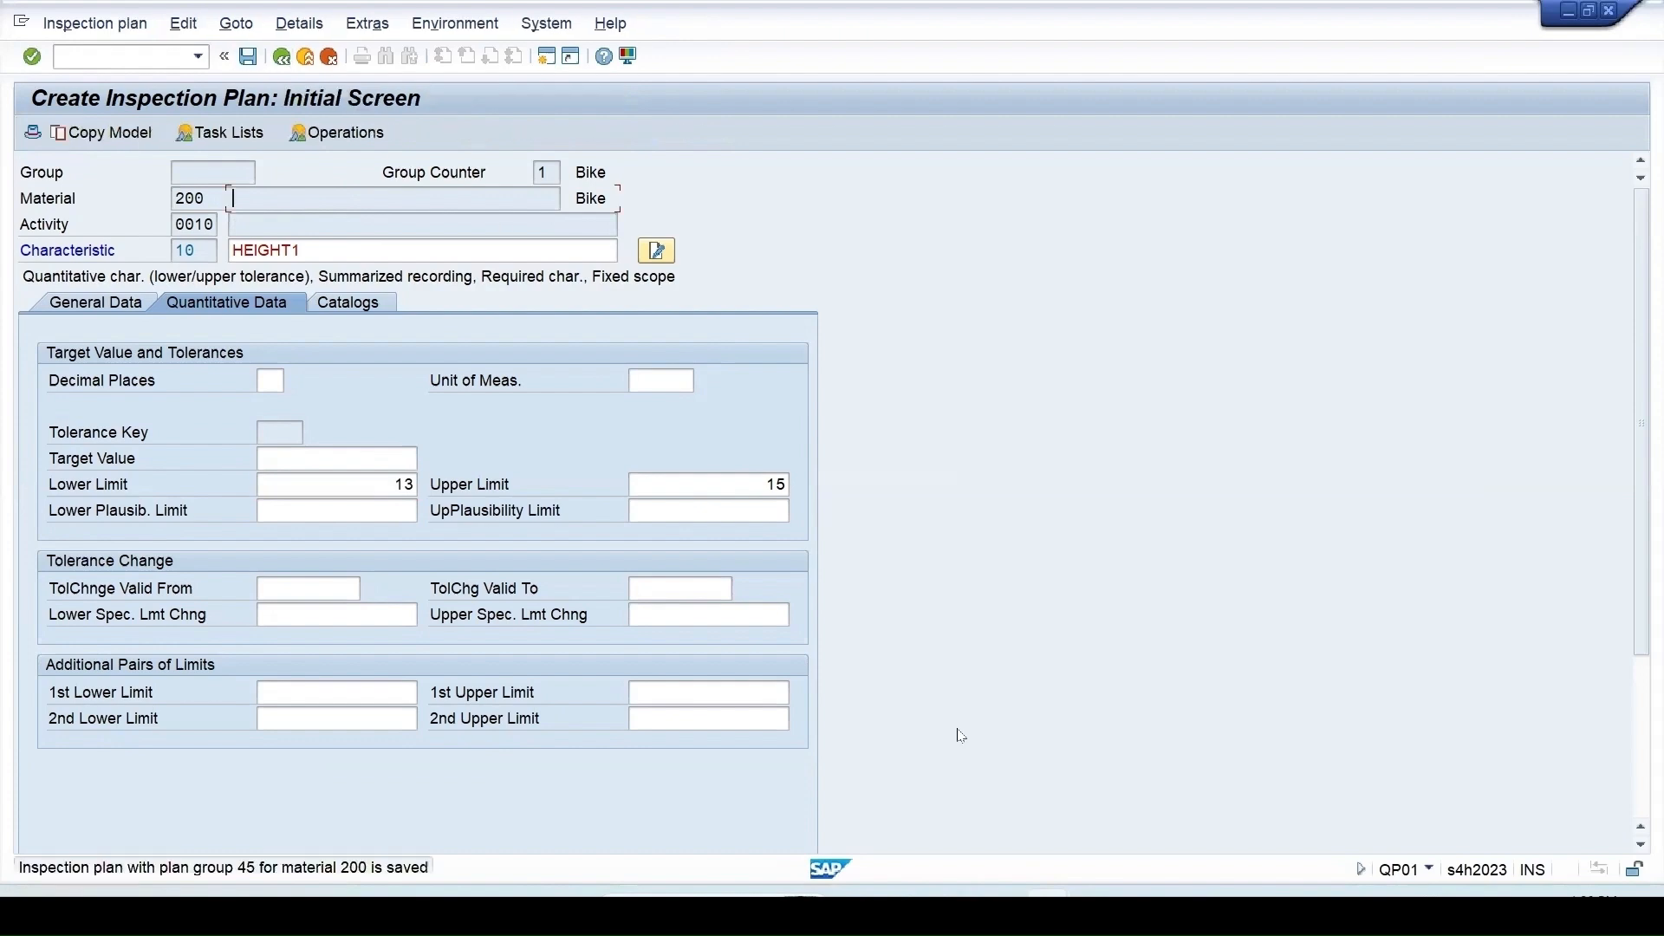
mouse_move(1048, 908)
left_click(1008, 798)
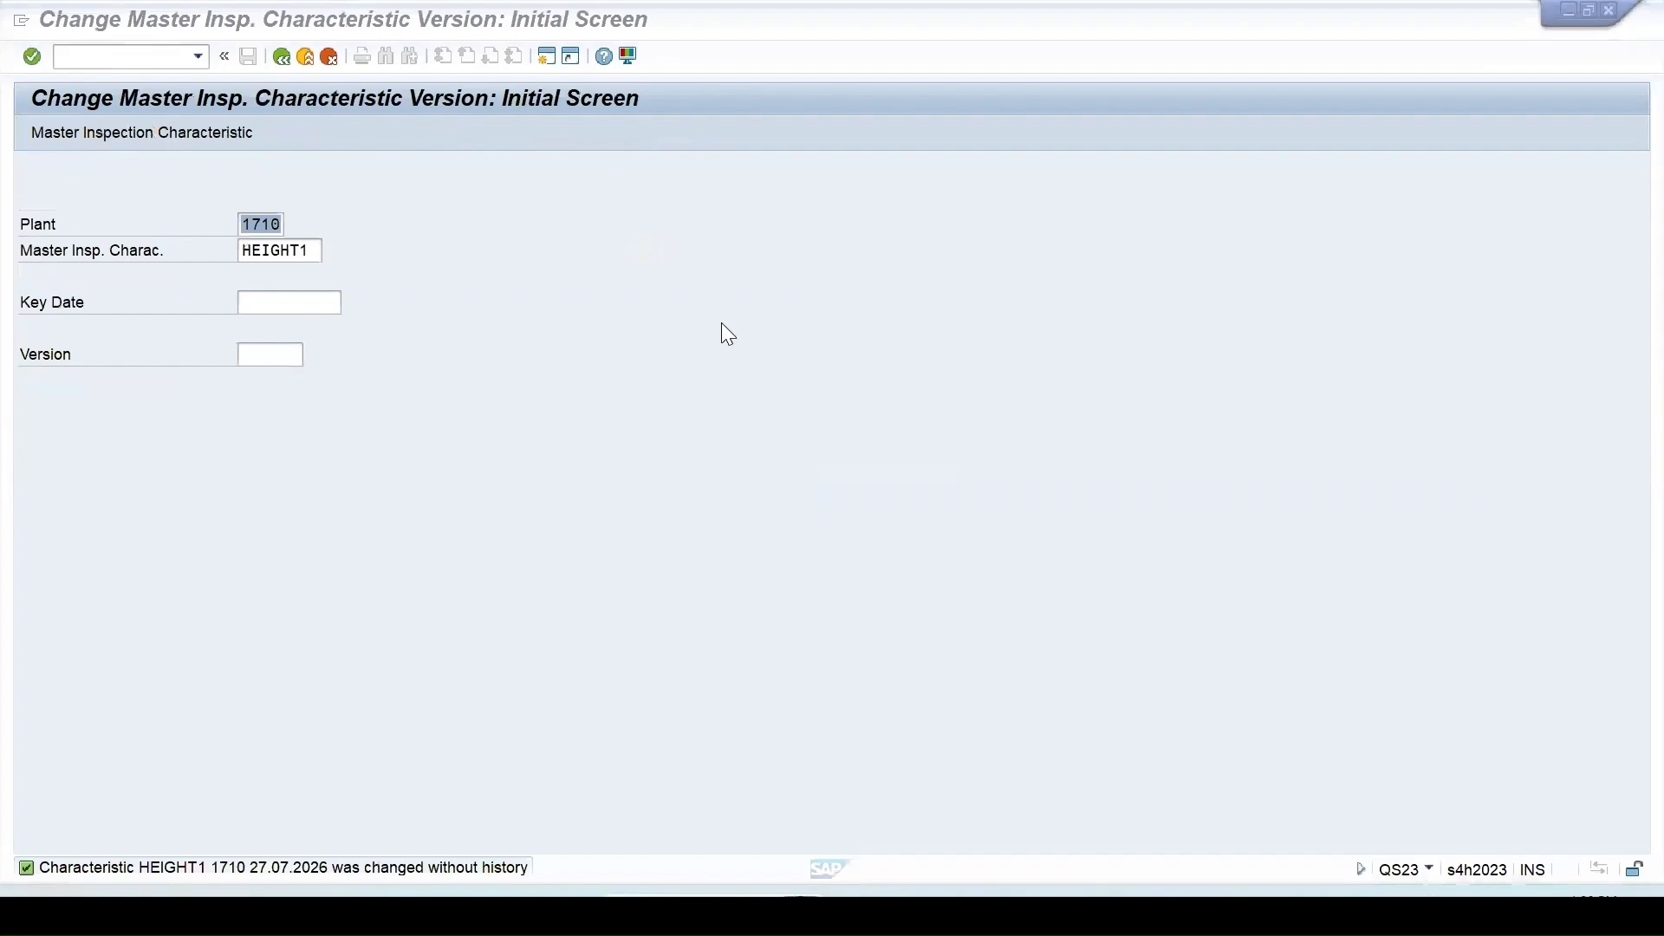
Open master inspection characteristic HEIGHT1 in plant 1710 for changing and check its quantitative data
key("Return")
left_click(222, 536)
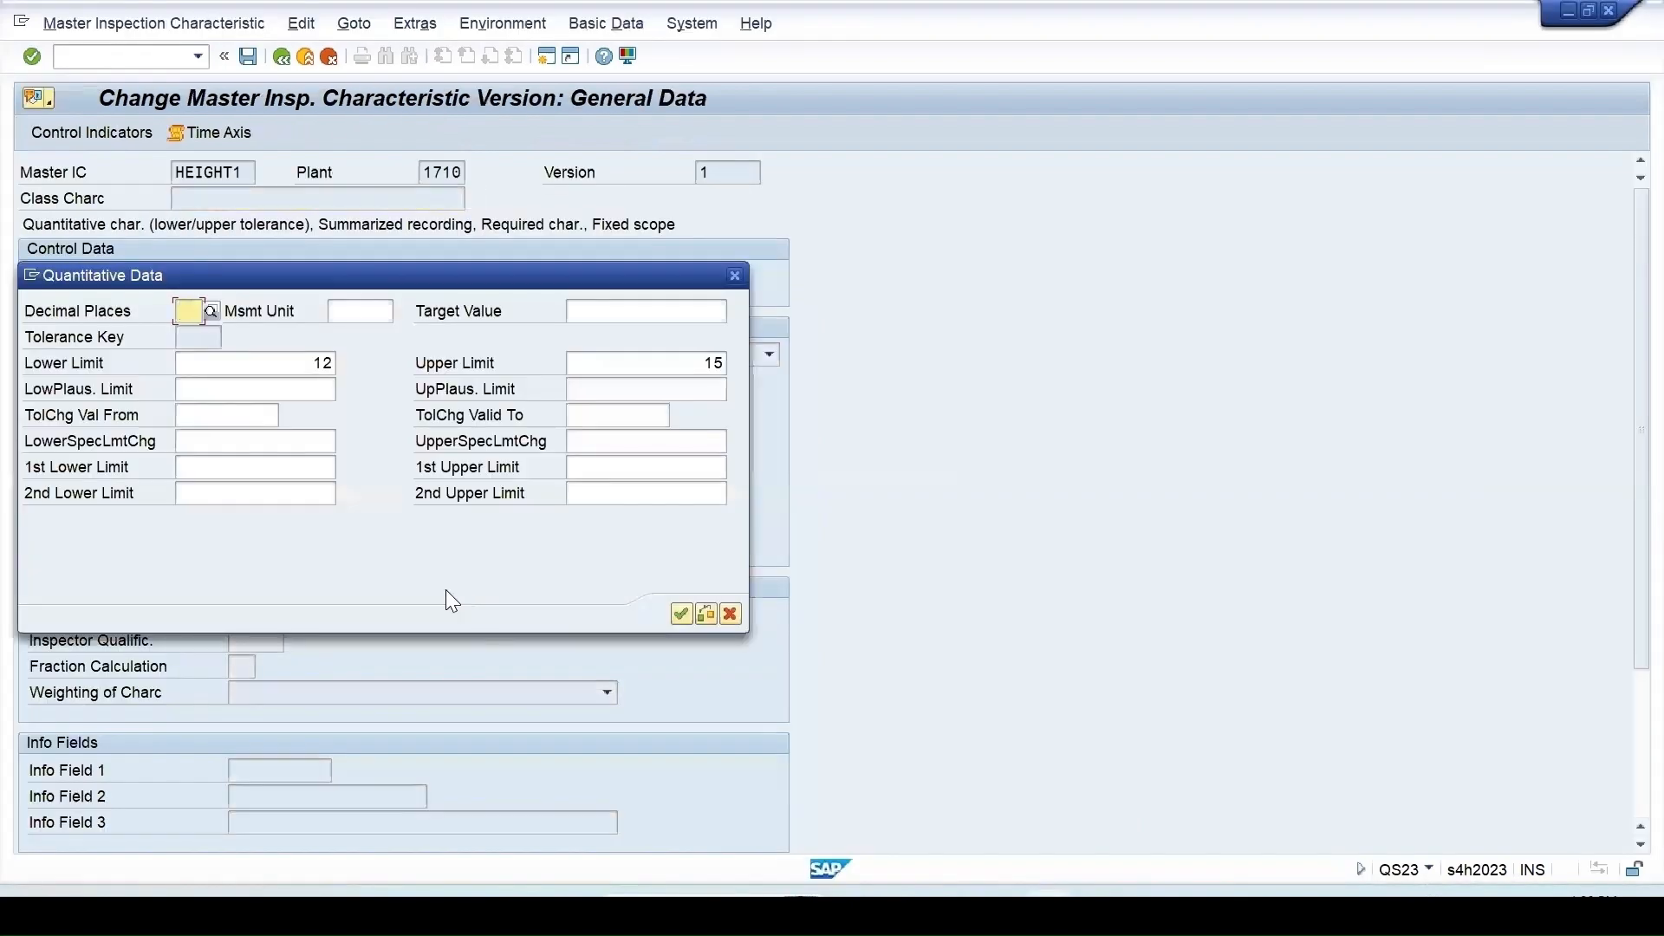
left_click(734, 276)
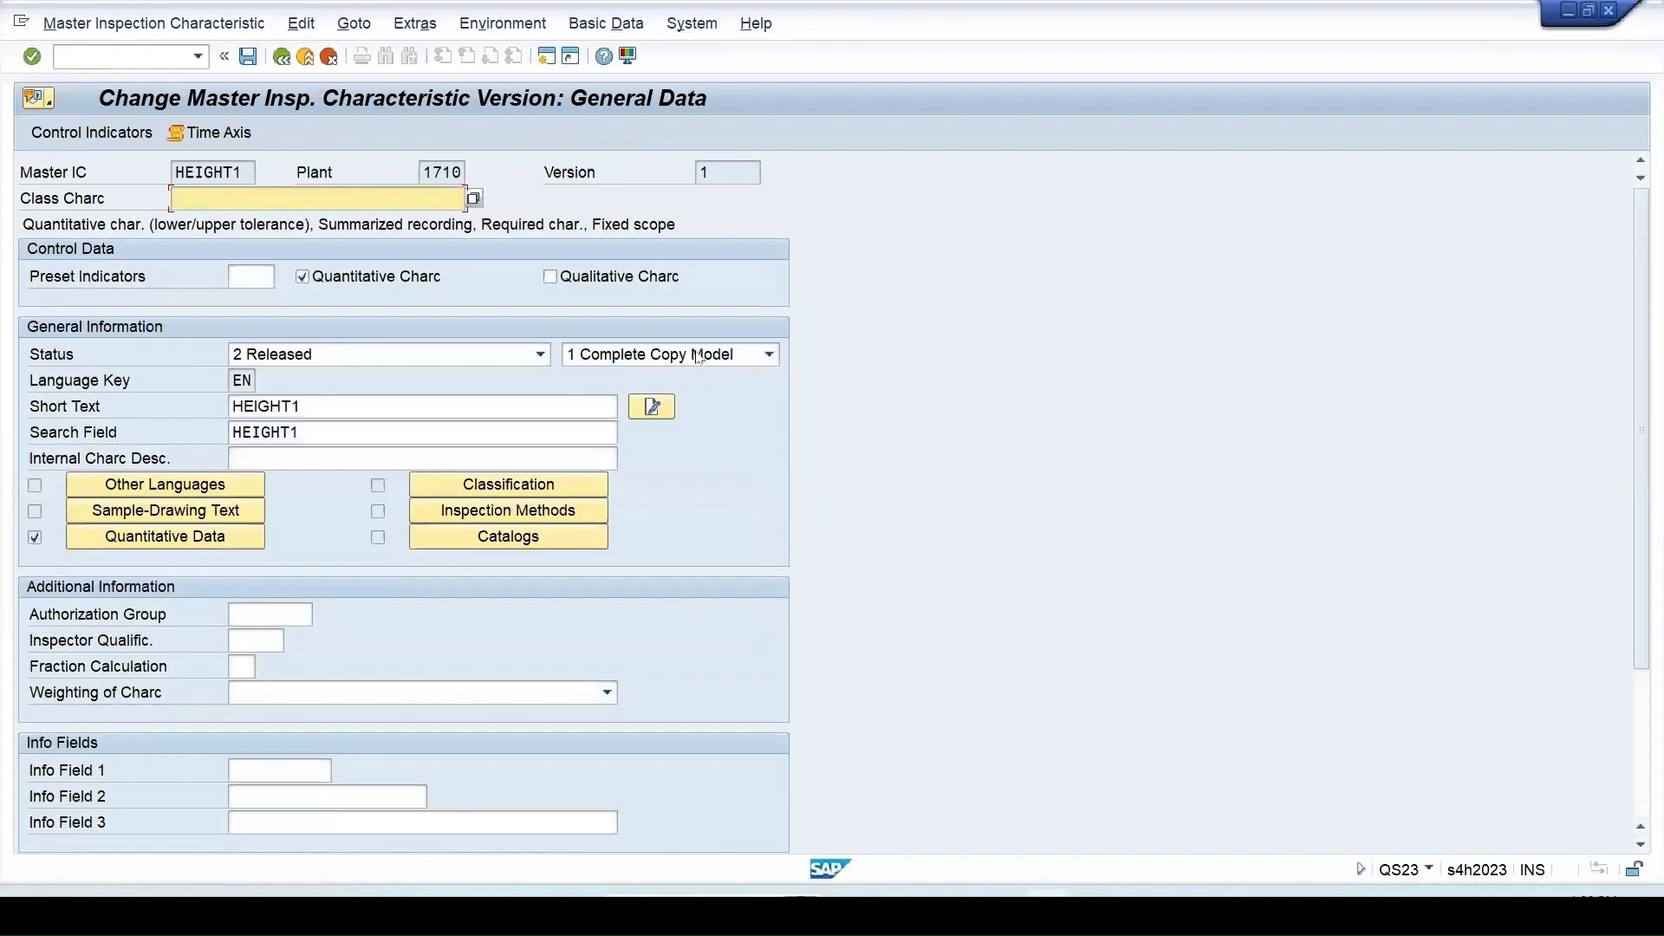
Change HEIGHT1 from a complete copy model to X Reference Characteristic
left_click(770, 354)
left_click(637, 431)
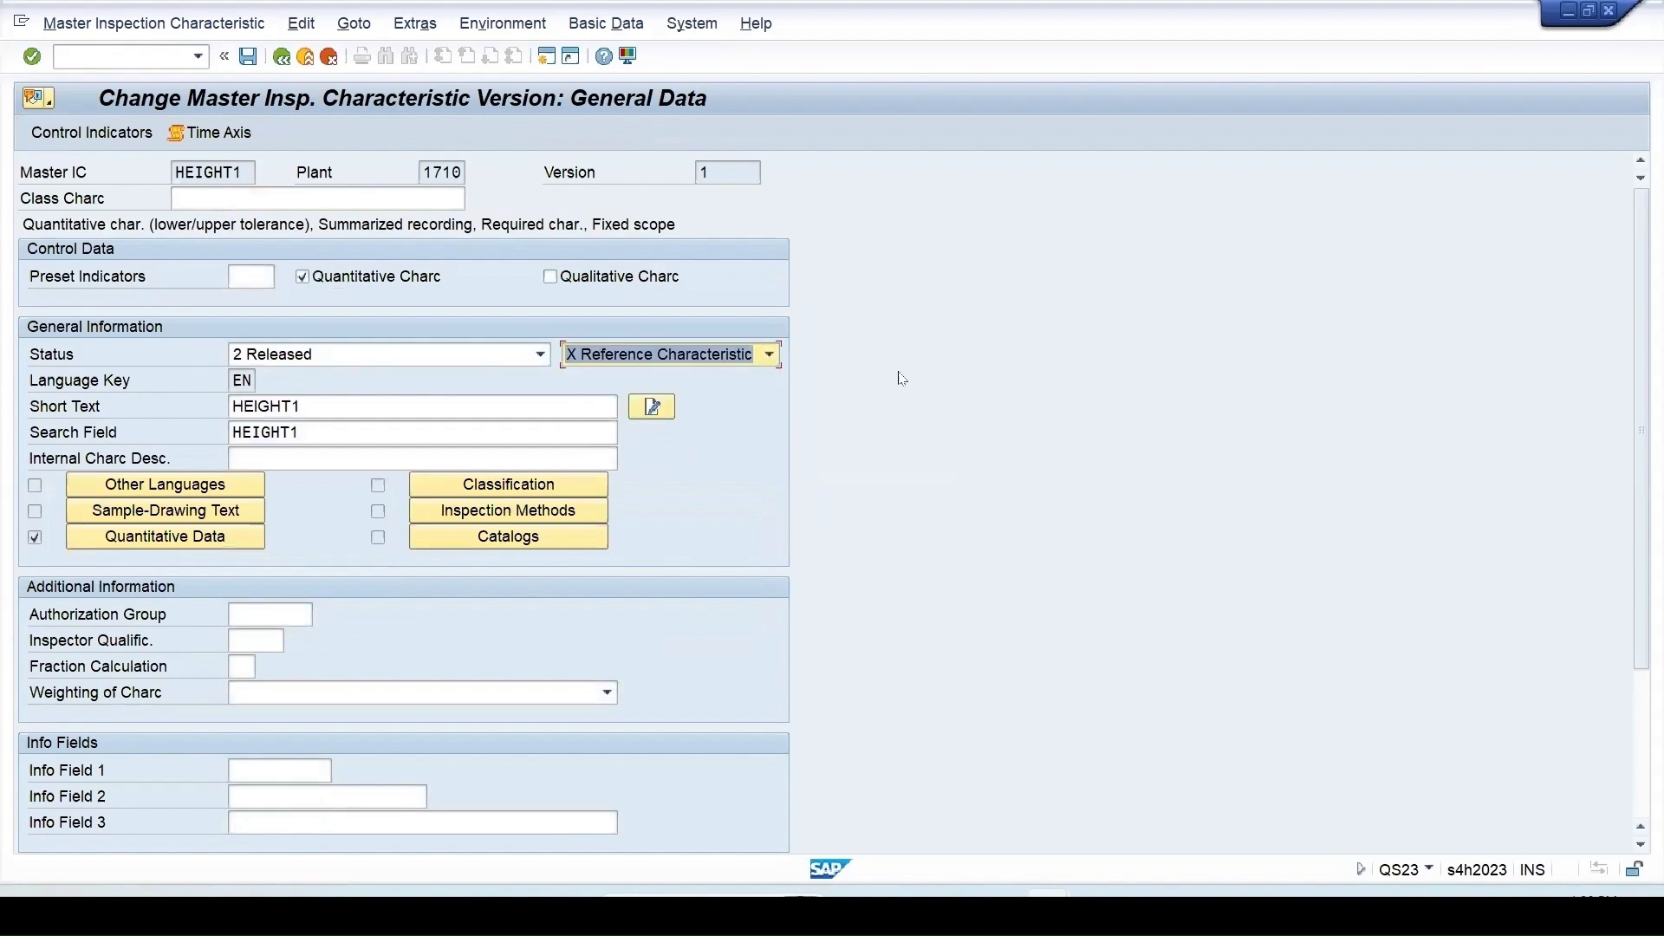
left_click(769, 355)
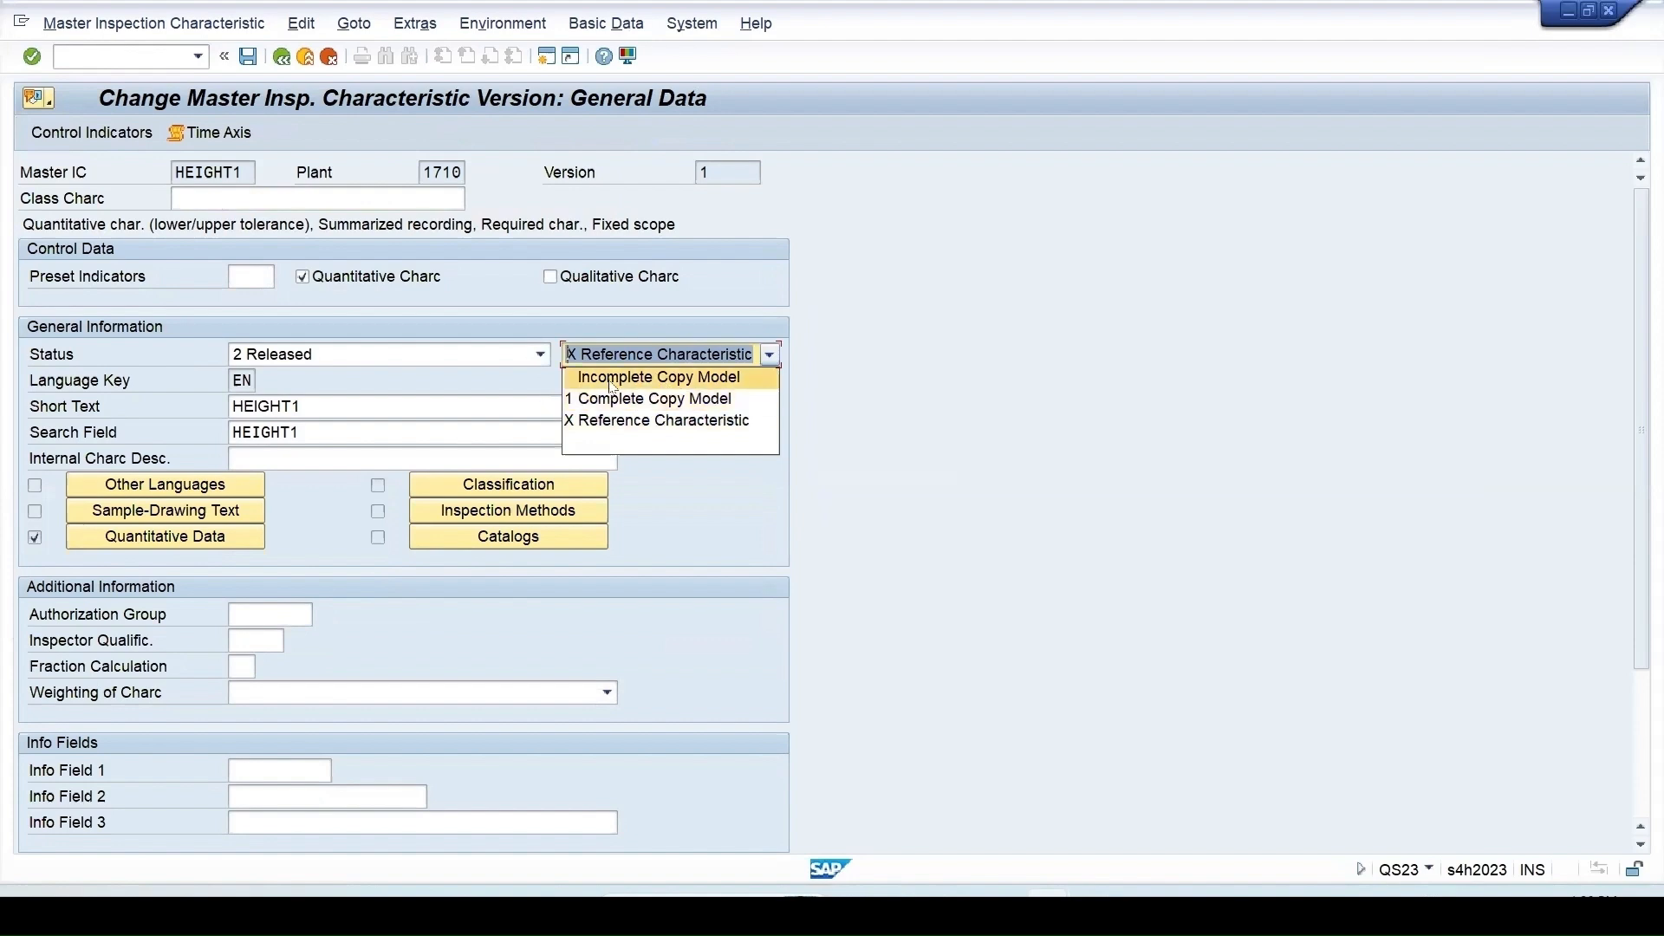
left_click(690, 353)
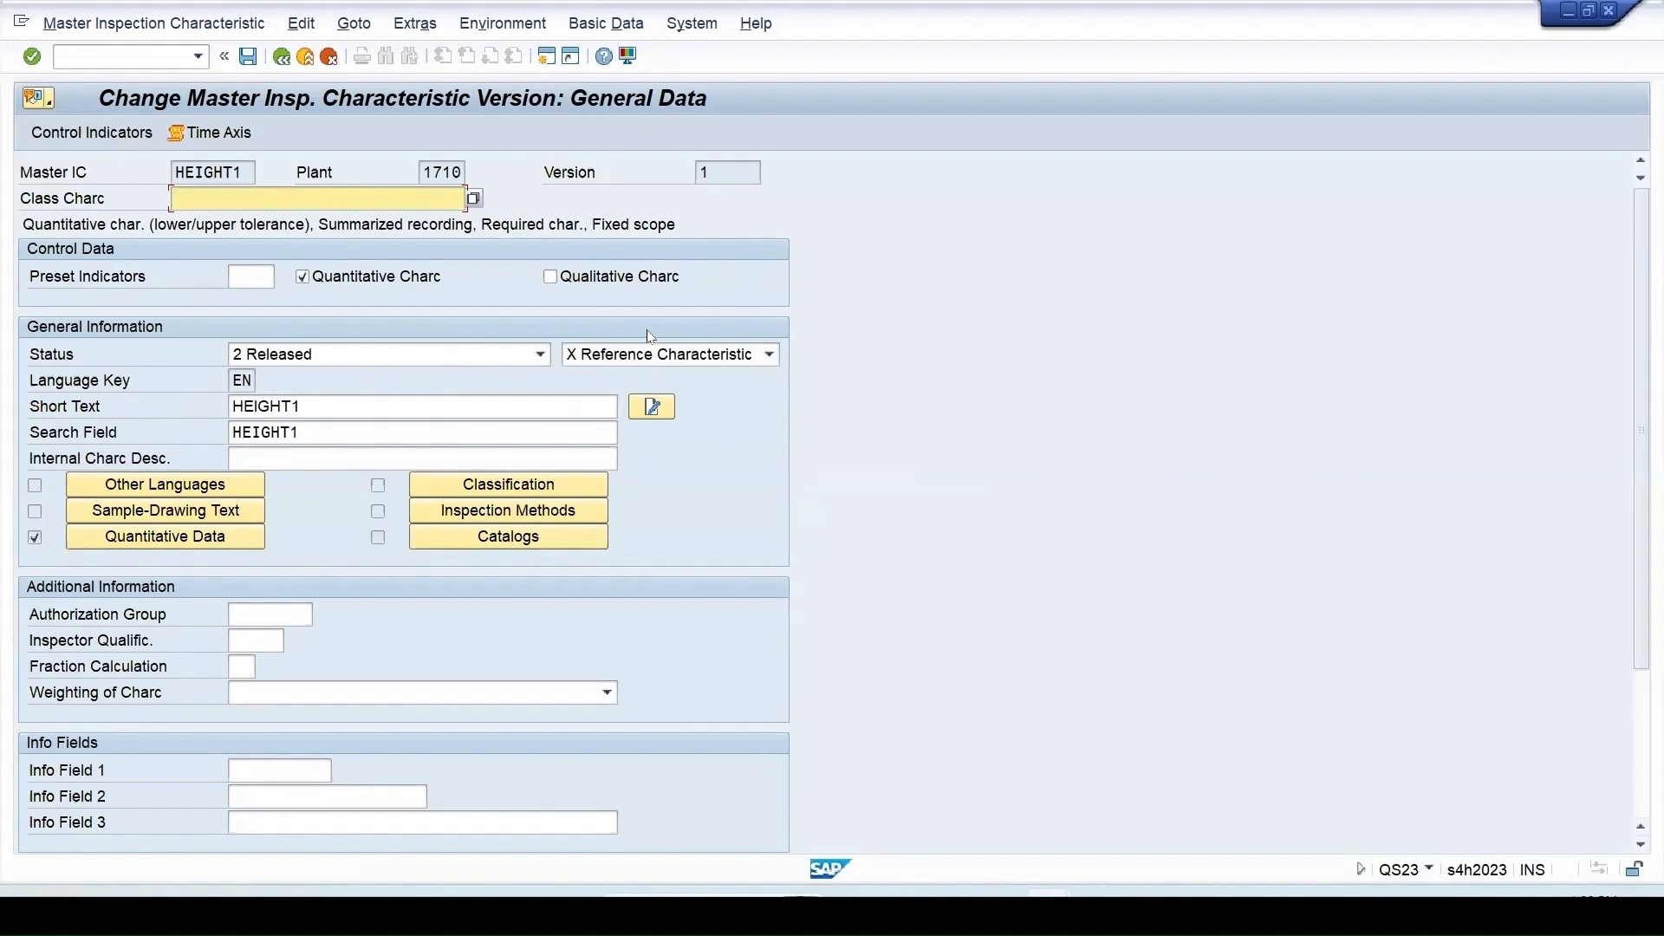
left_click(684, 362)
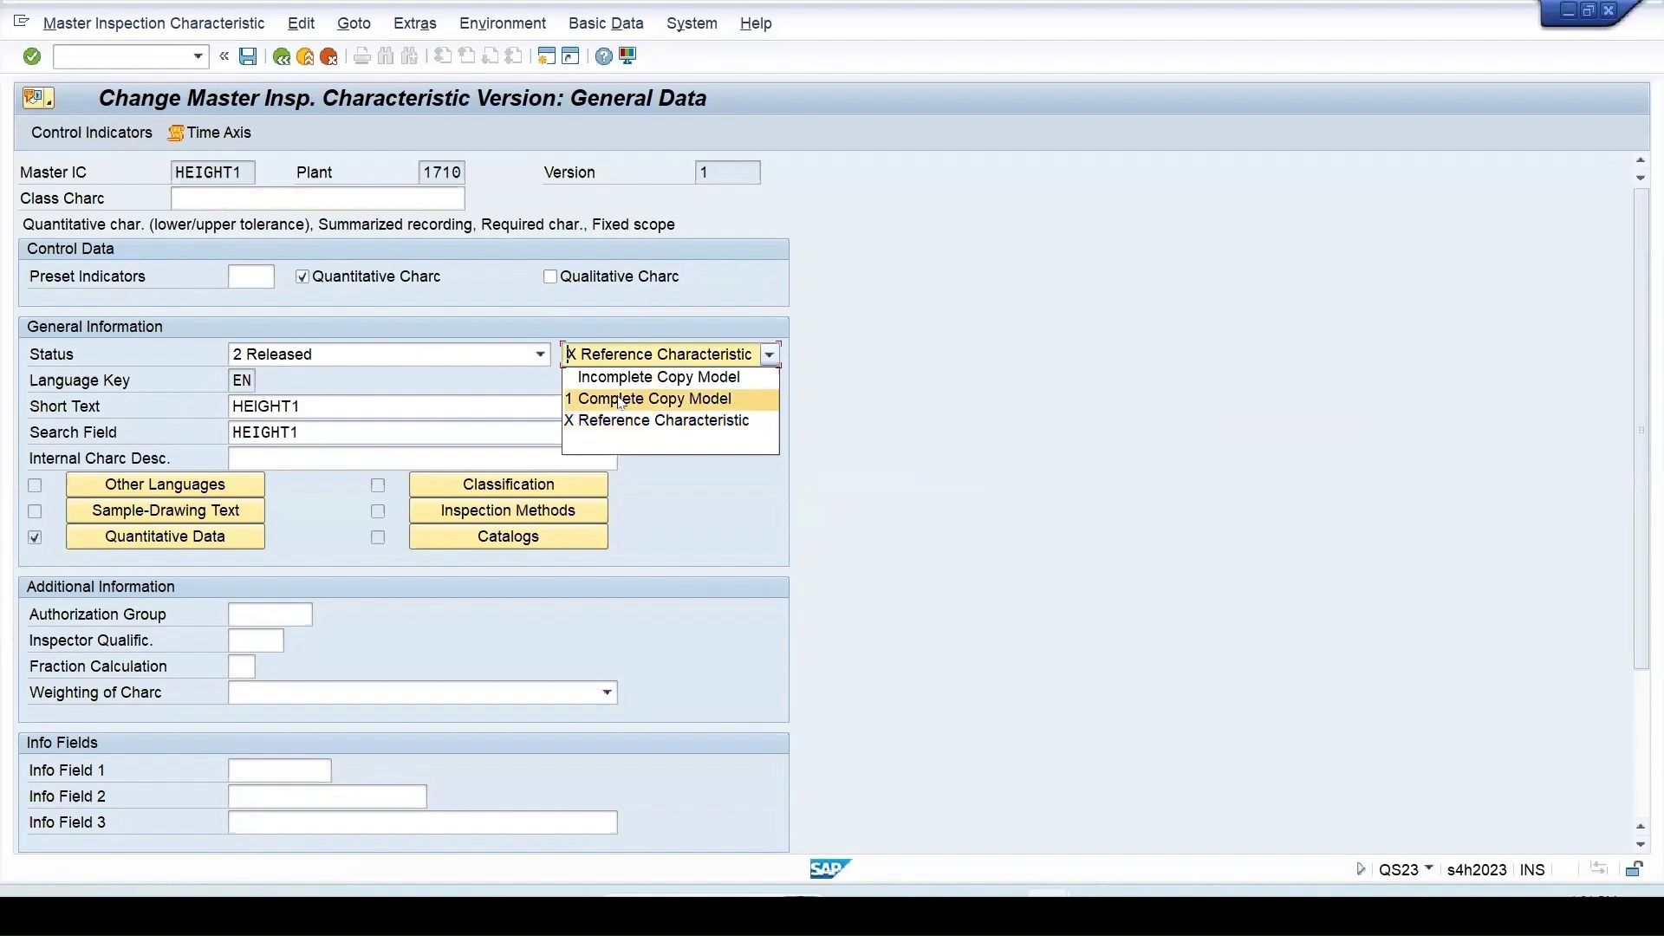
left_click(598, 421)
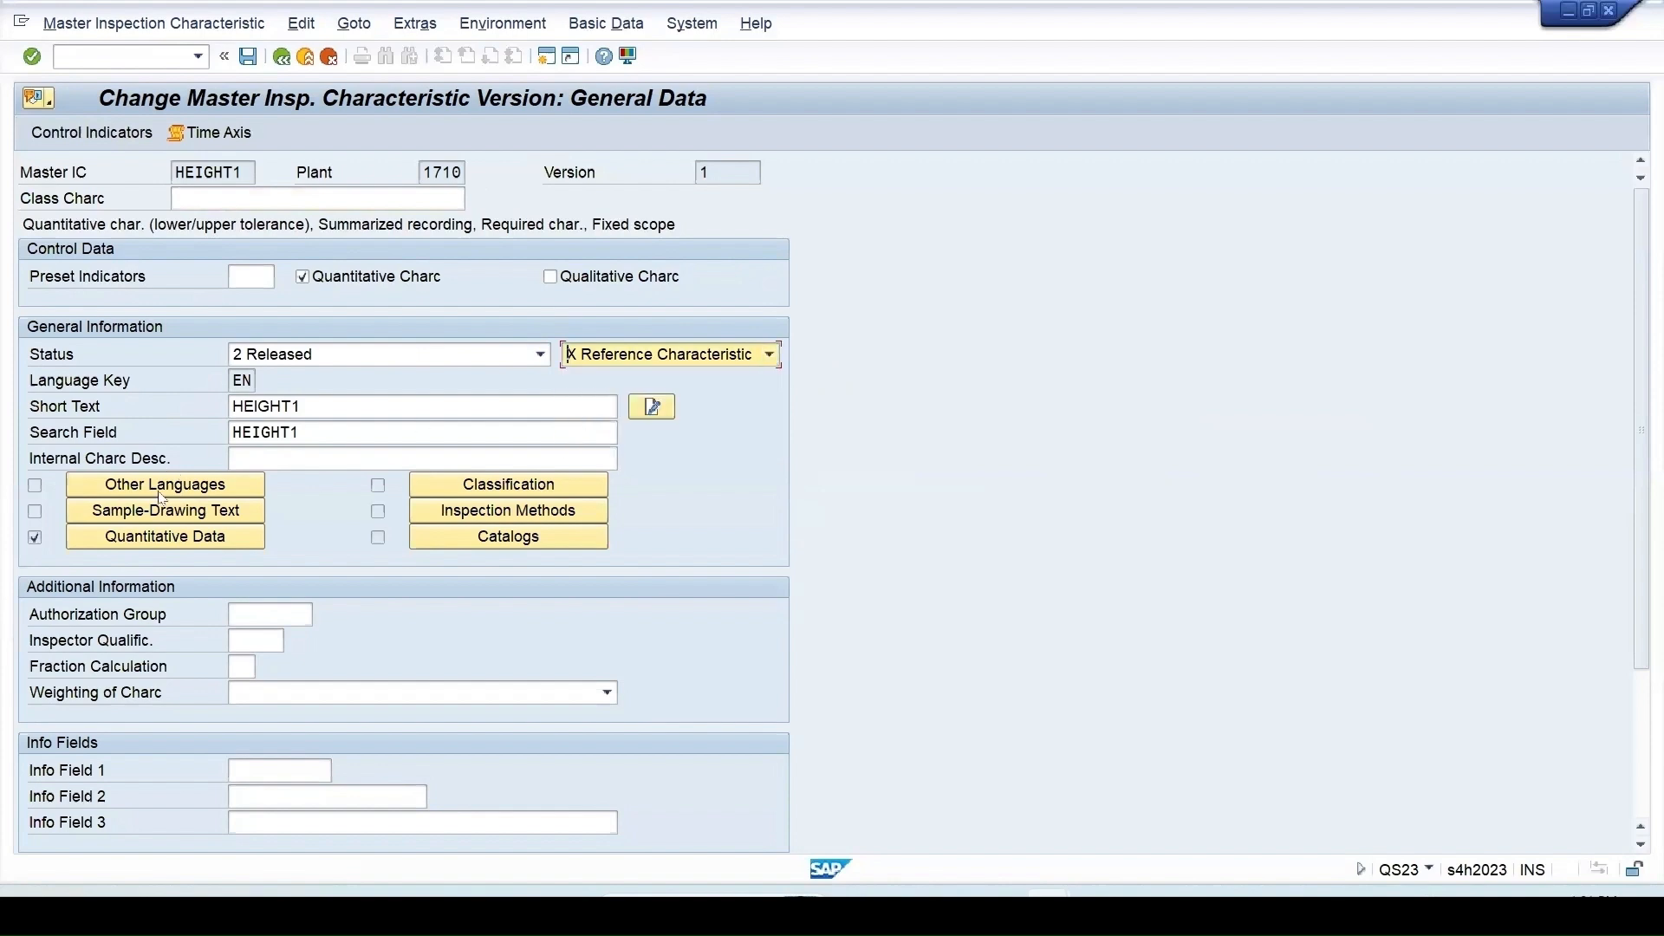
Open HEIGHT1's quantitative data and try to leave both the lower and upper limits empty
left_click(165, 538)
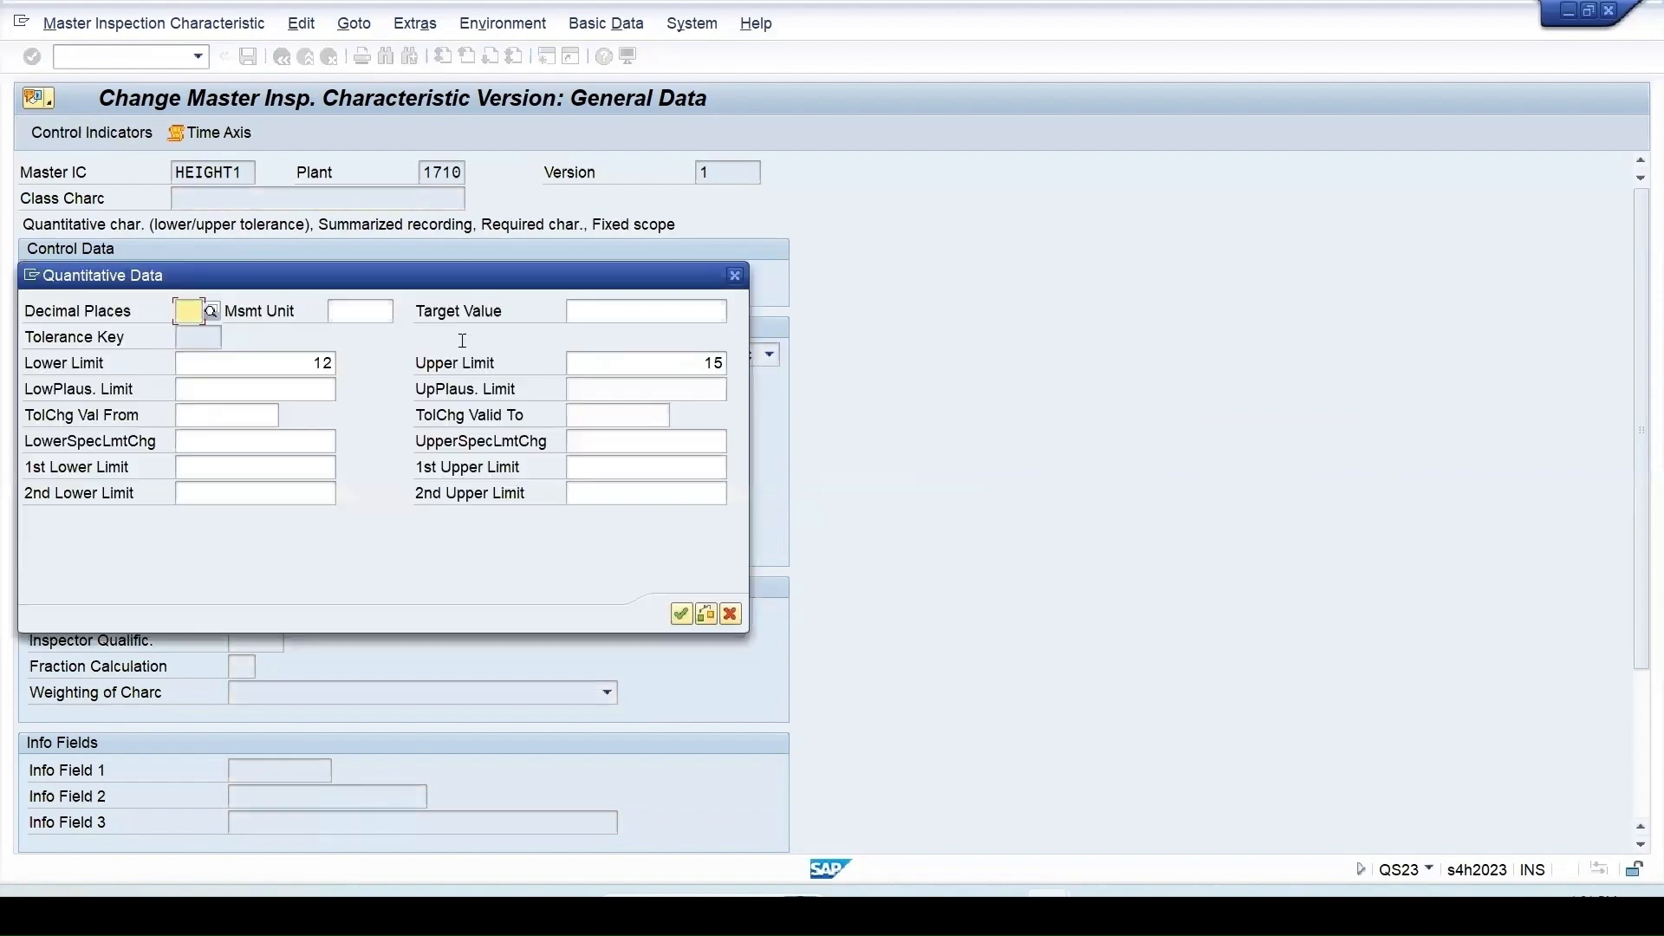
left_click_drag(305, 362, 511, 370)
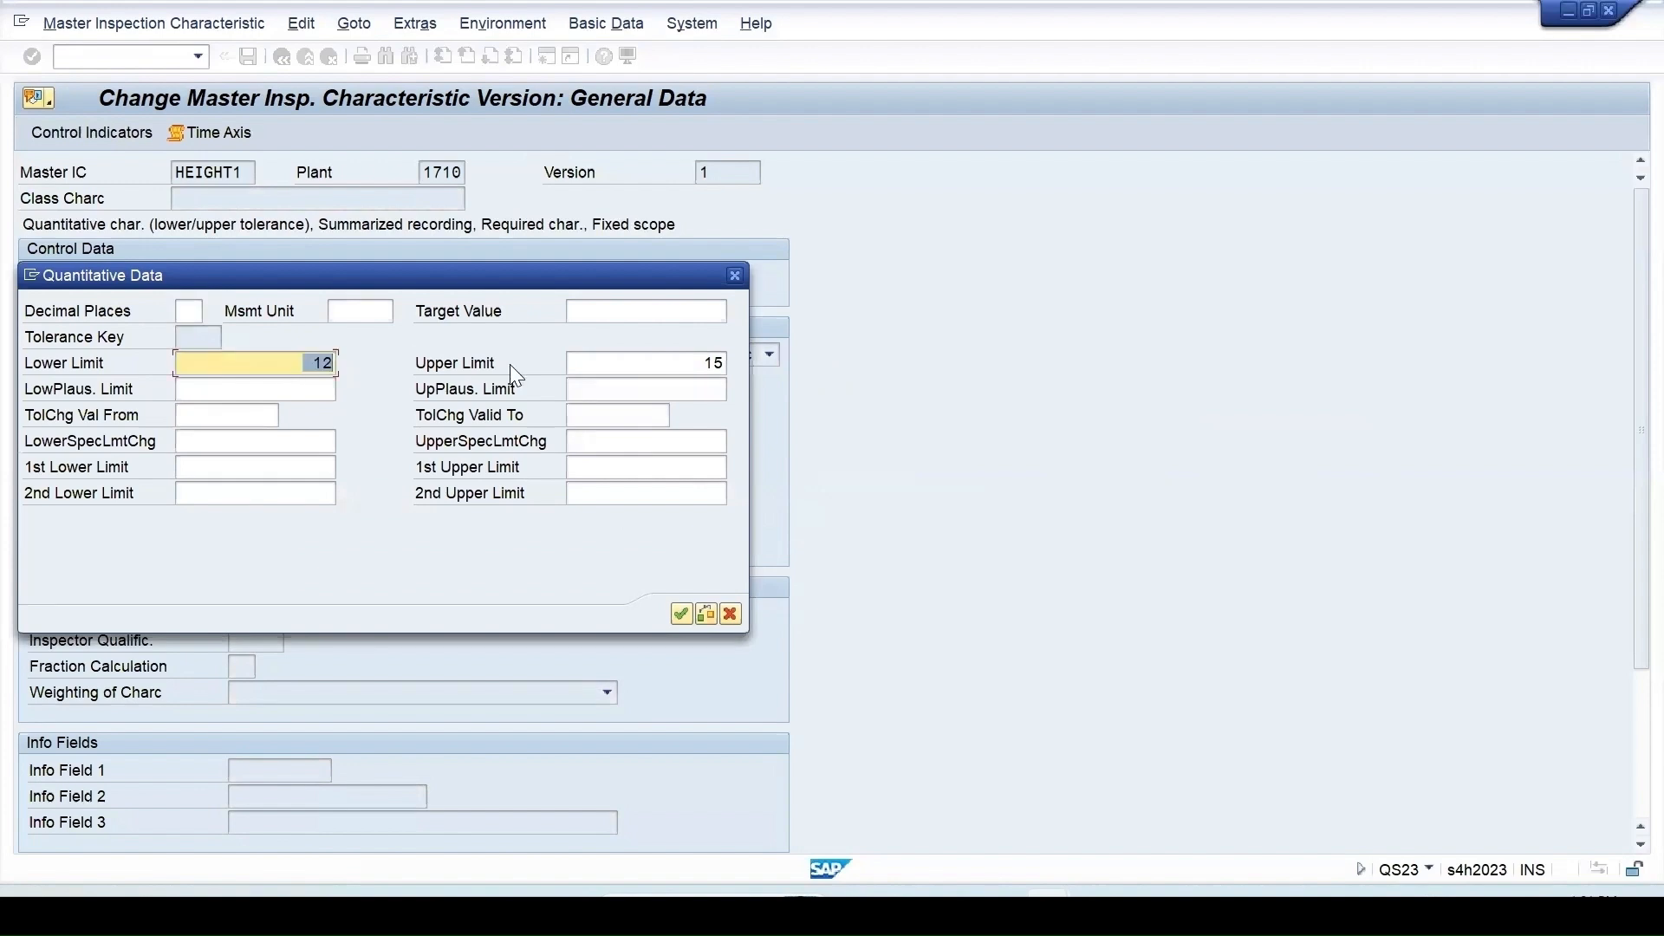
key("BackSpace")
double_click(711, 369)
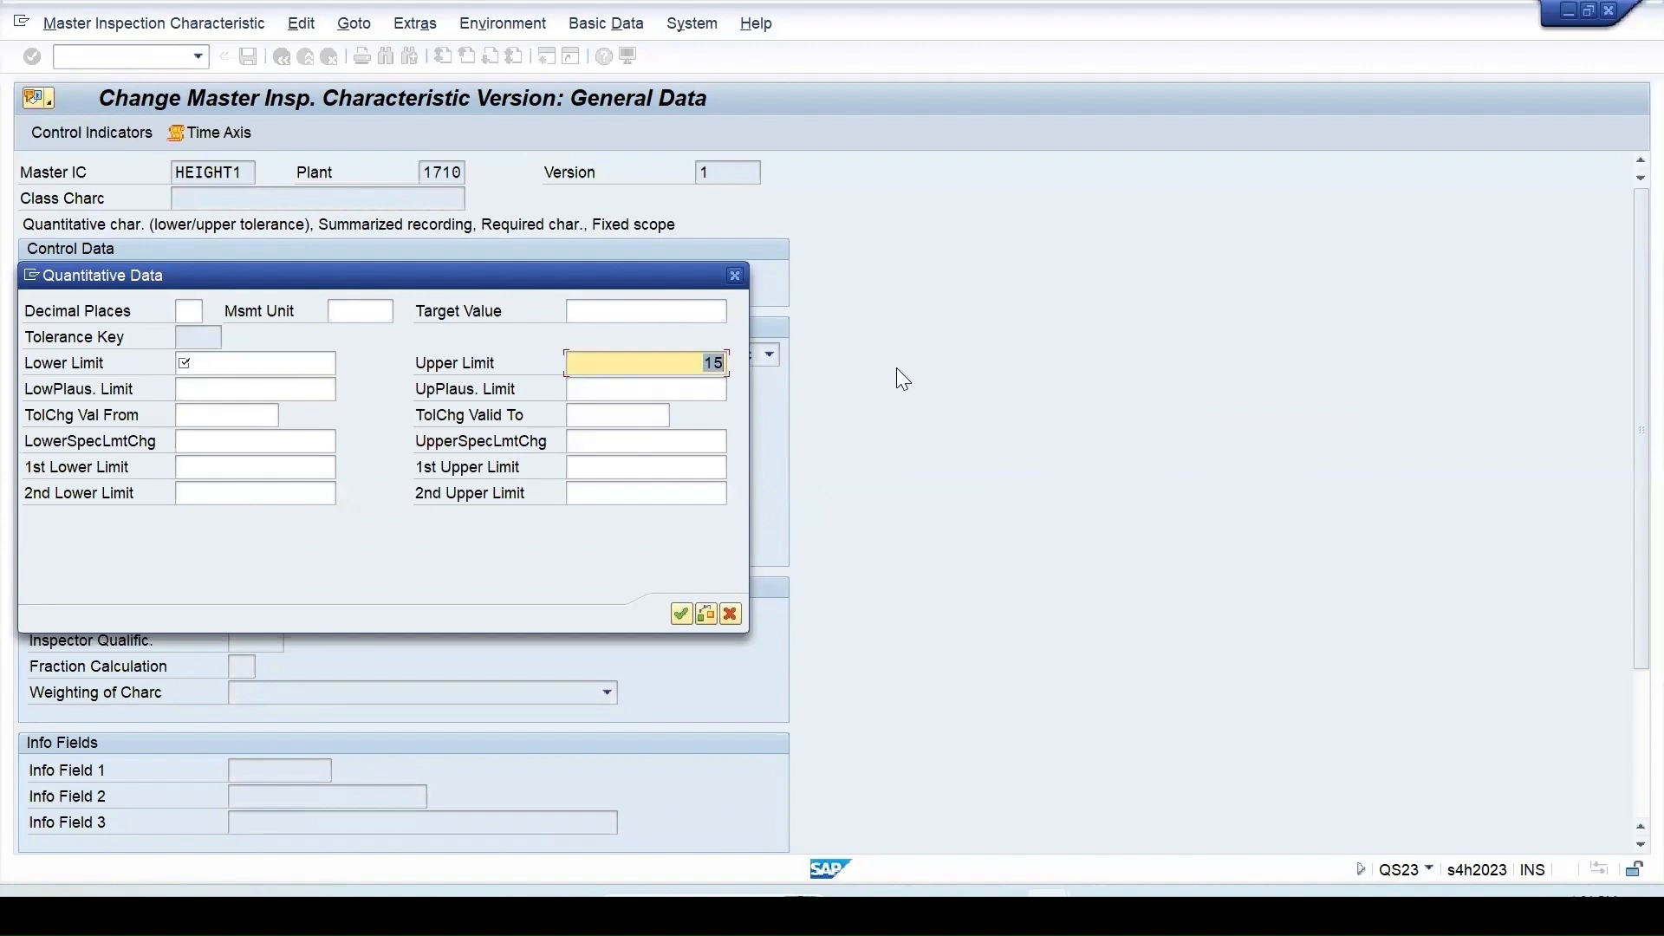
key("BackSpace")
left_click(681, 615)
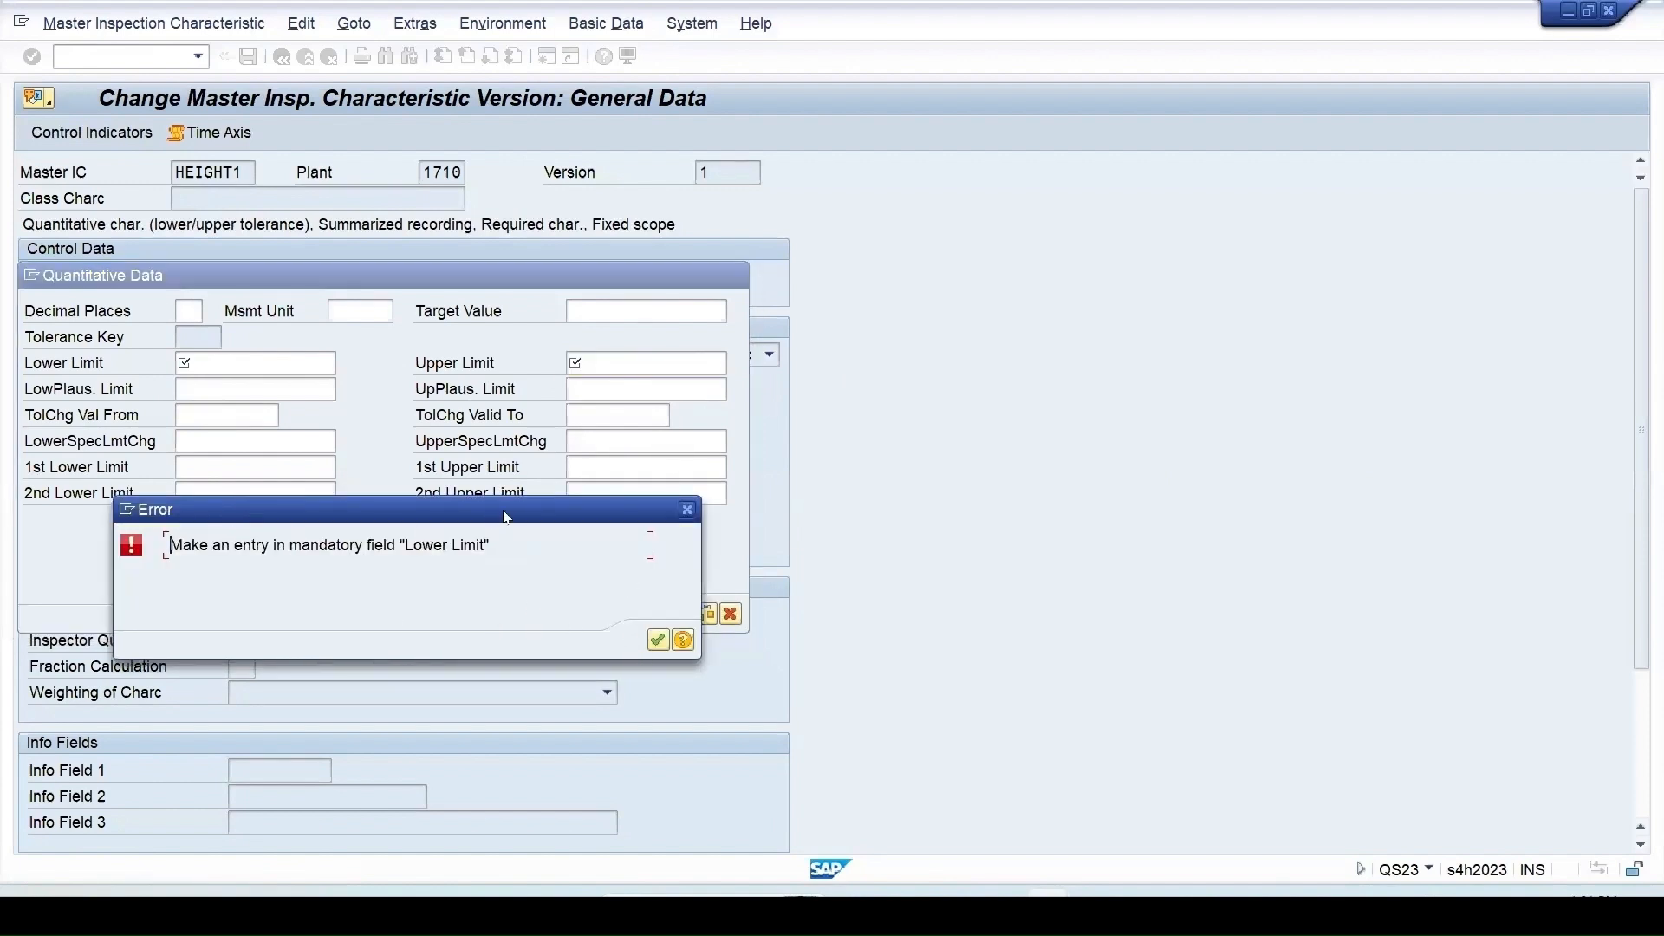
left_click_drag(509, 518, 949, 436)
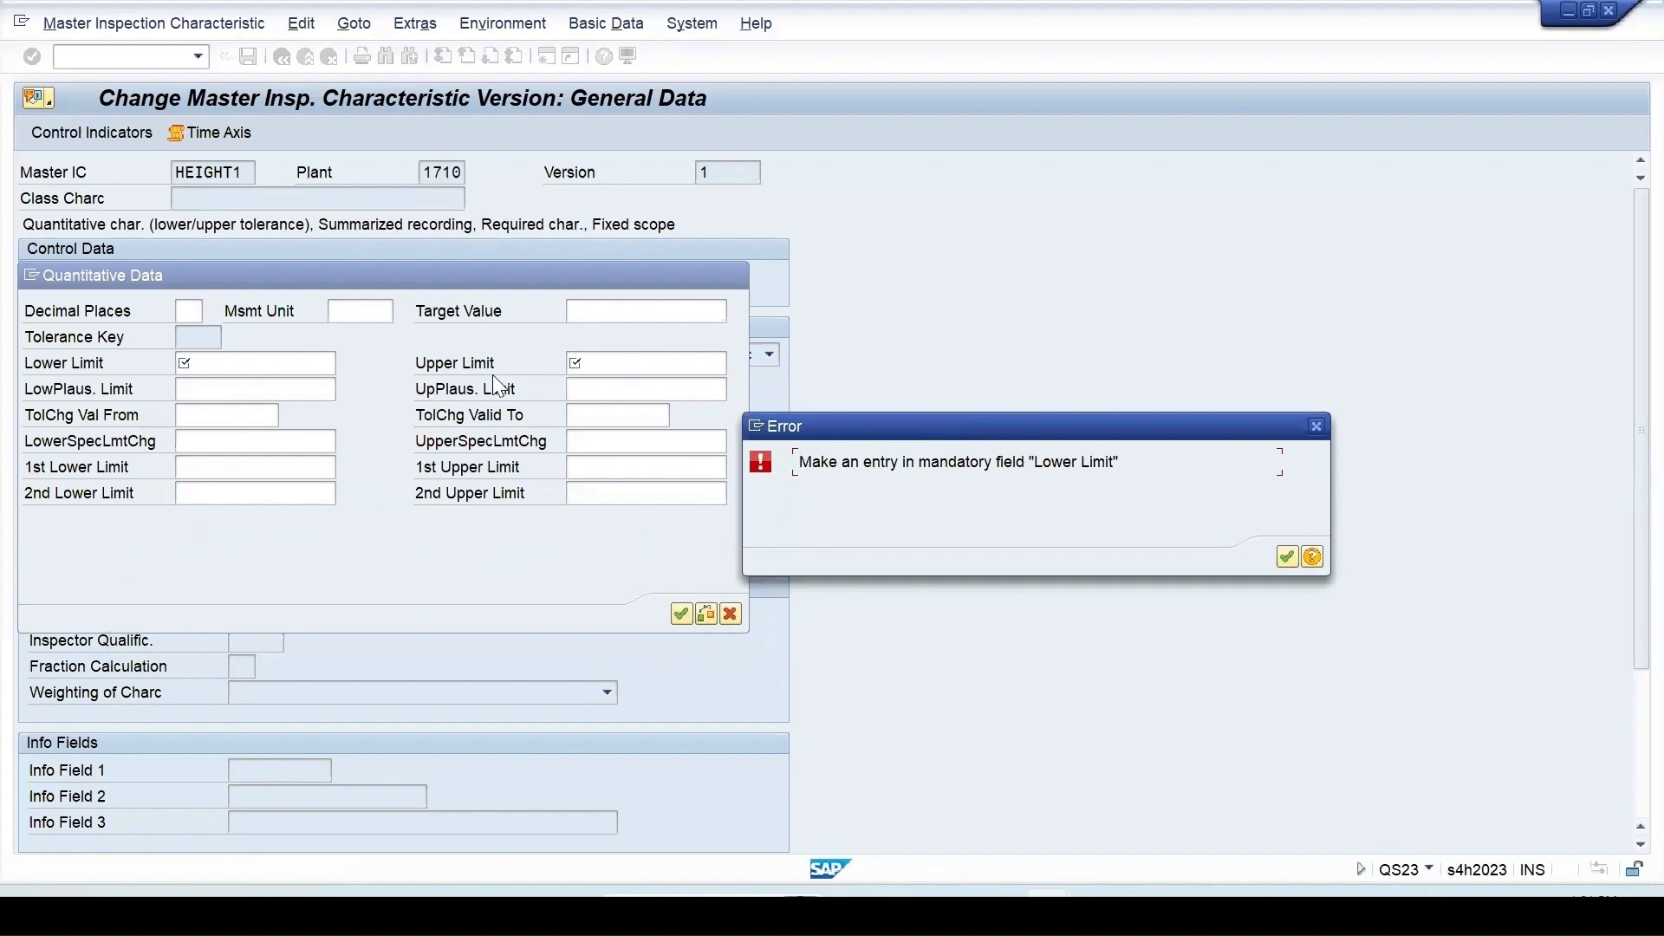
left_click(1287, 556)
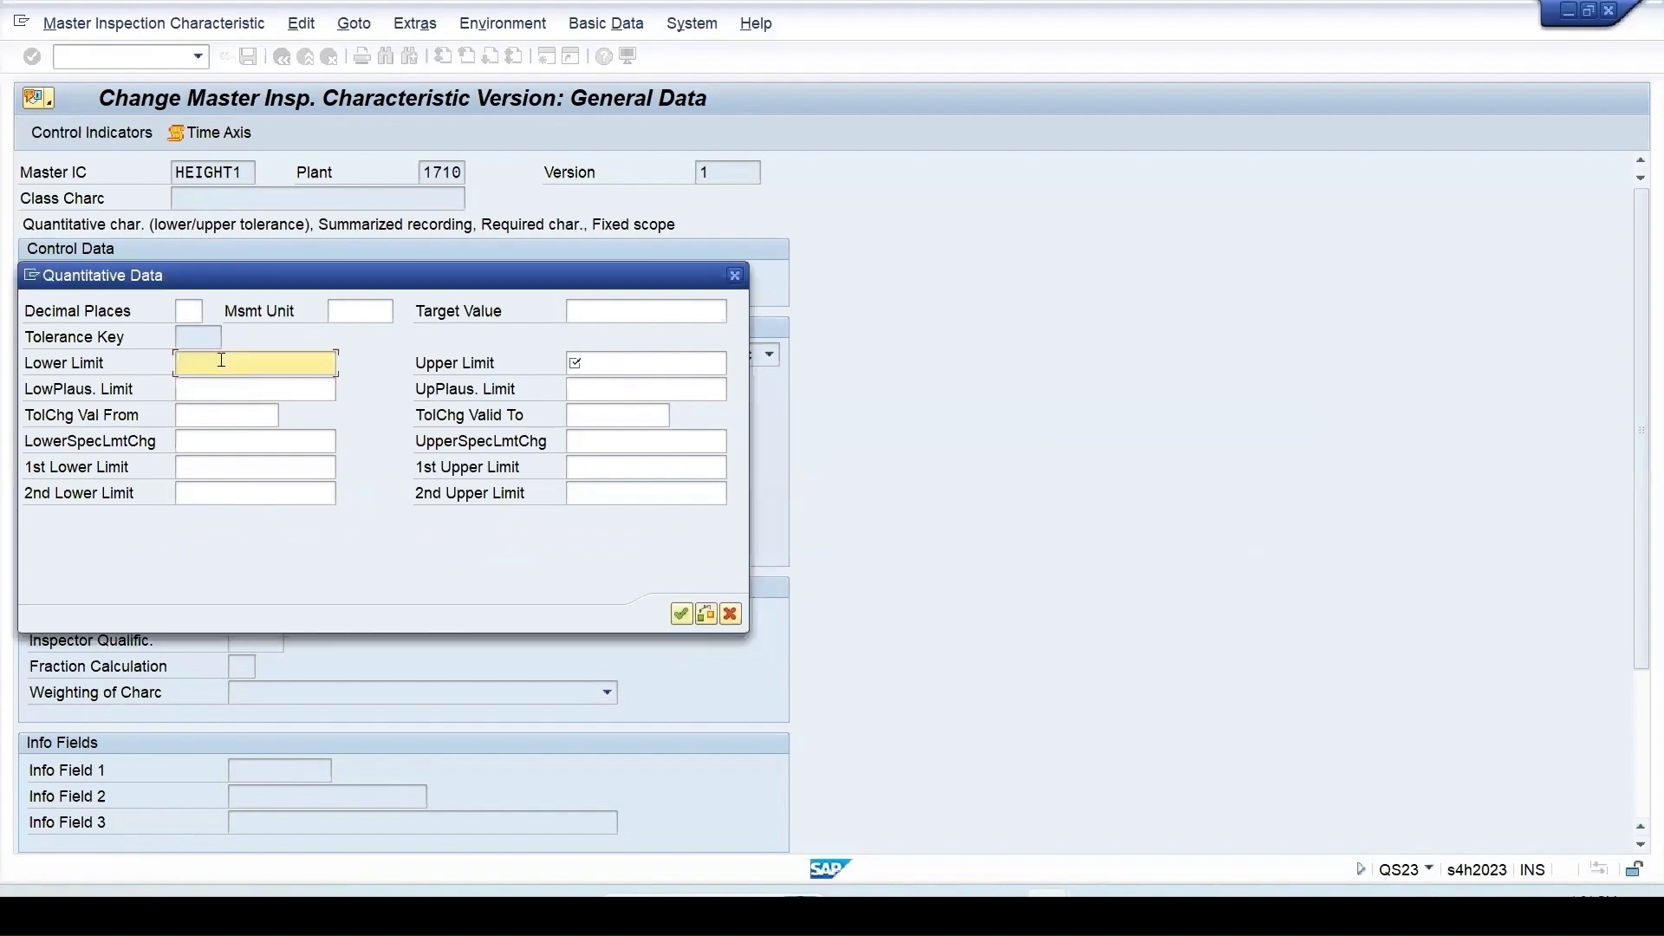
Set HEIGHT1's lower limit to 10 and upper limit to 15, and save the master inspection characteristic
type("1")
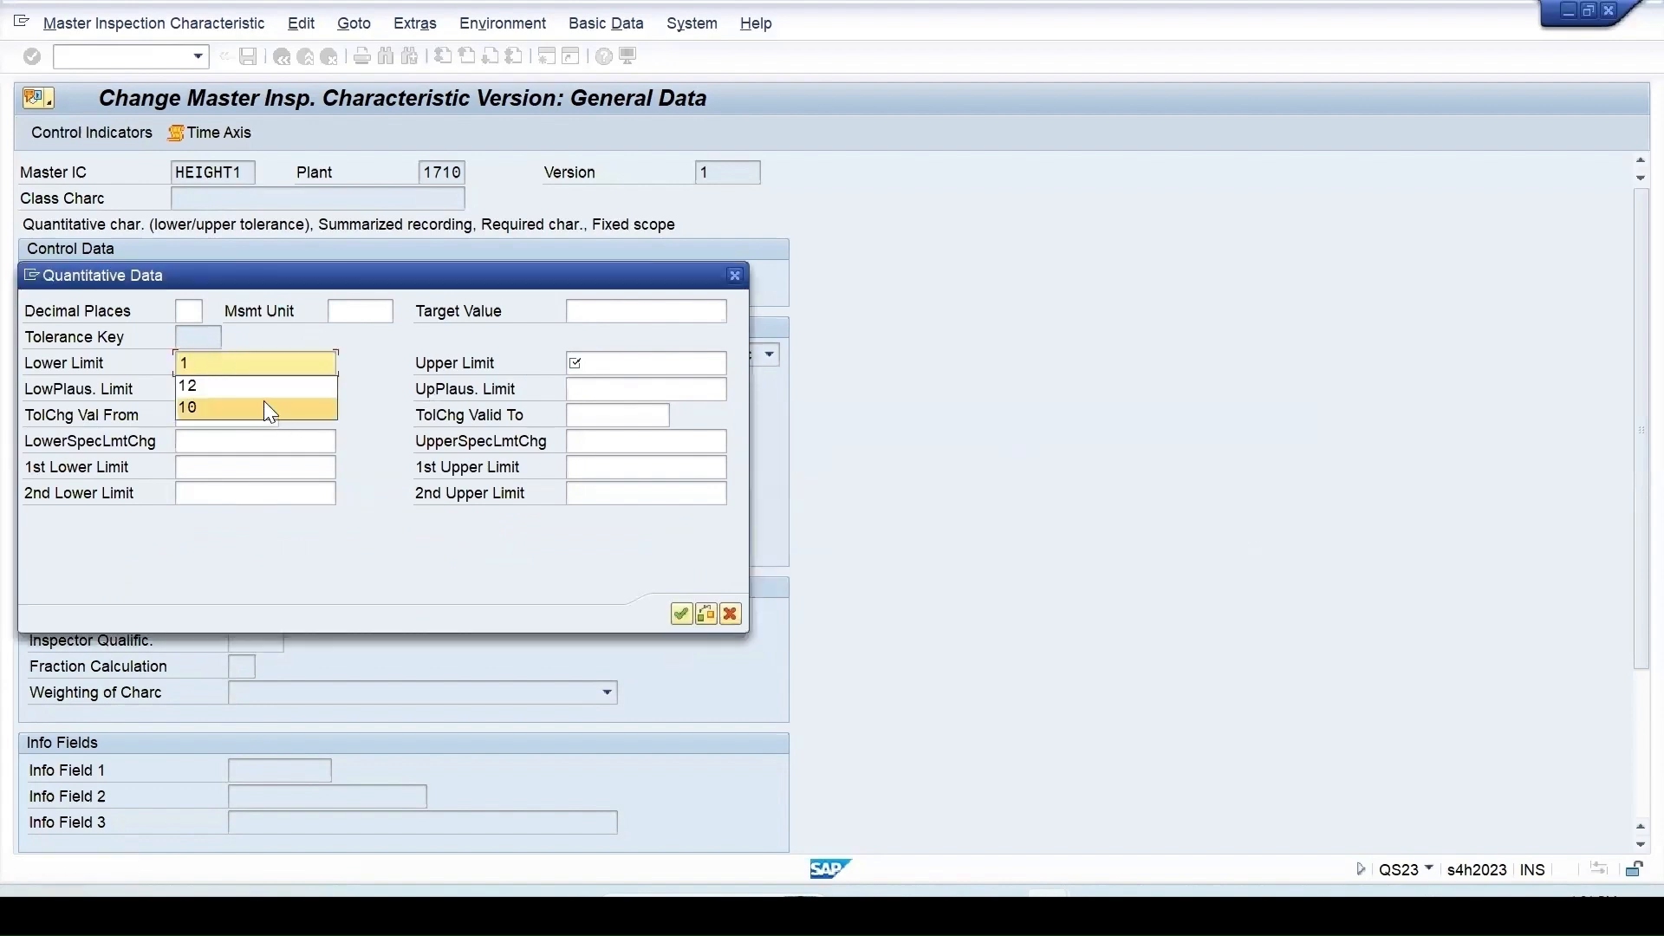
left_click(264, 404)
left_click(669, 366)
type("15")
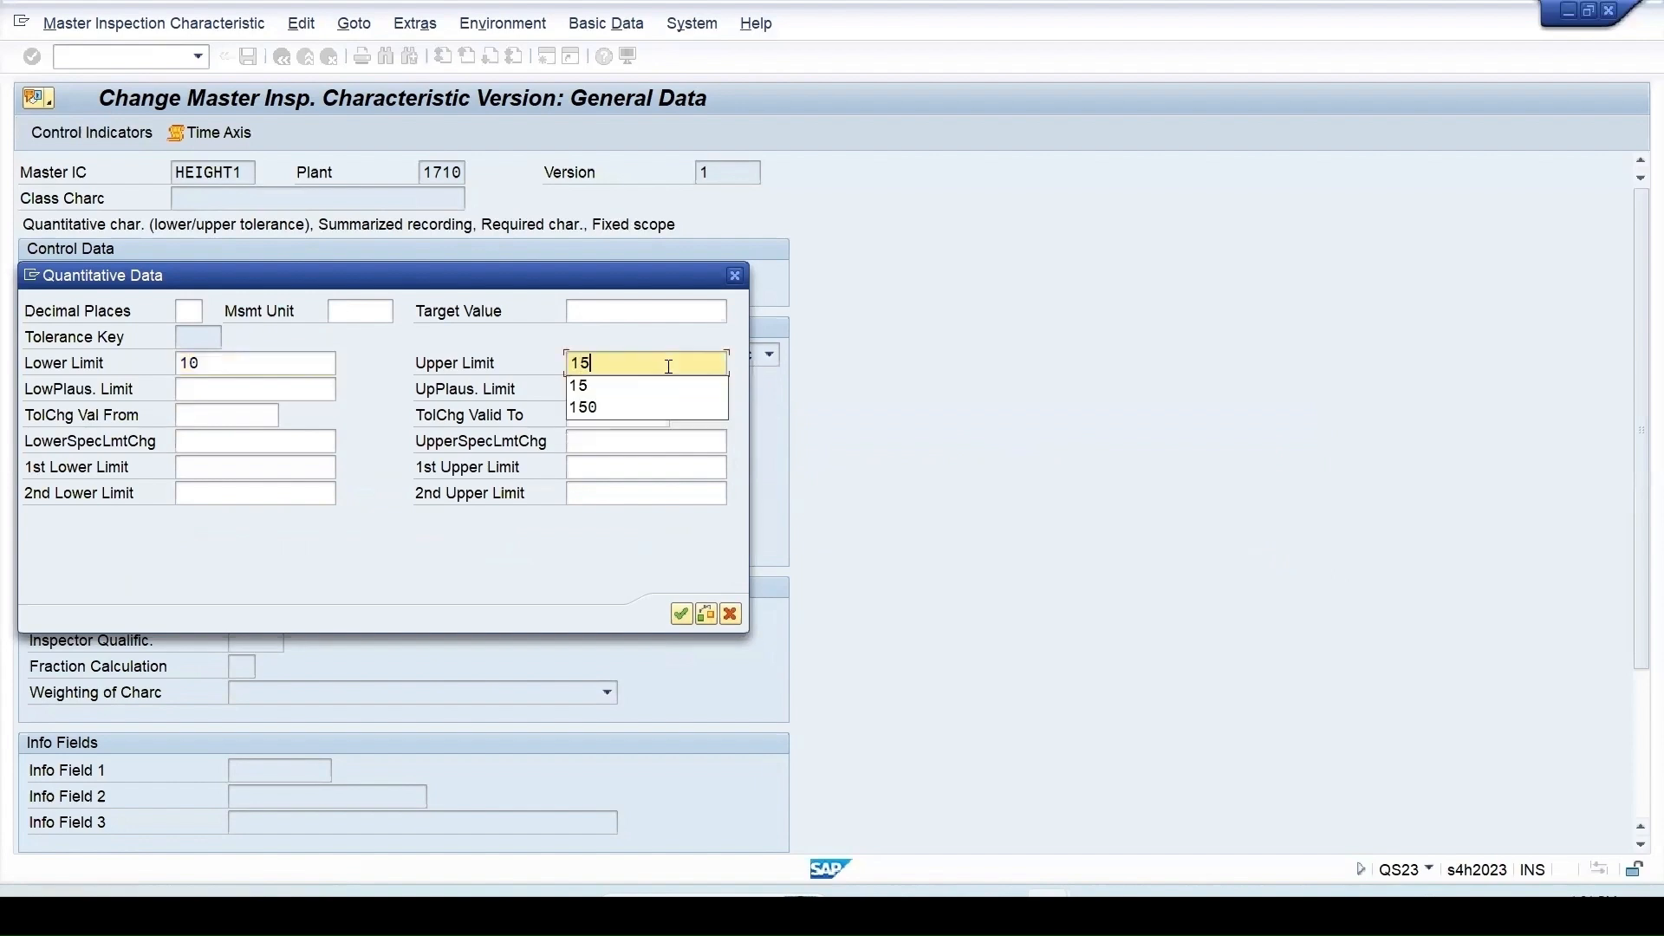
left_click(680, 613)
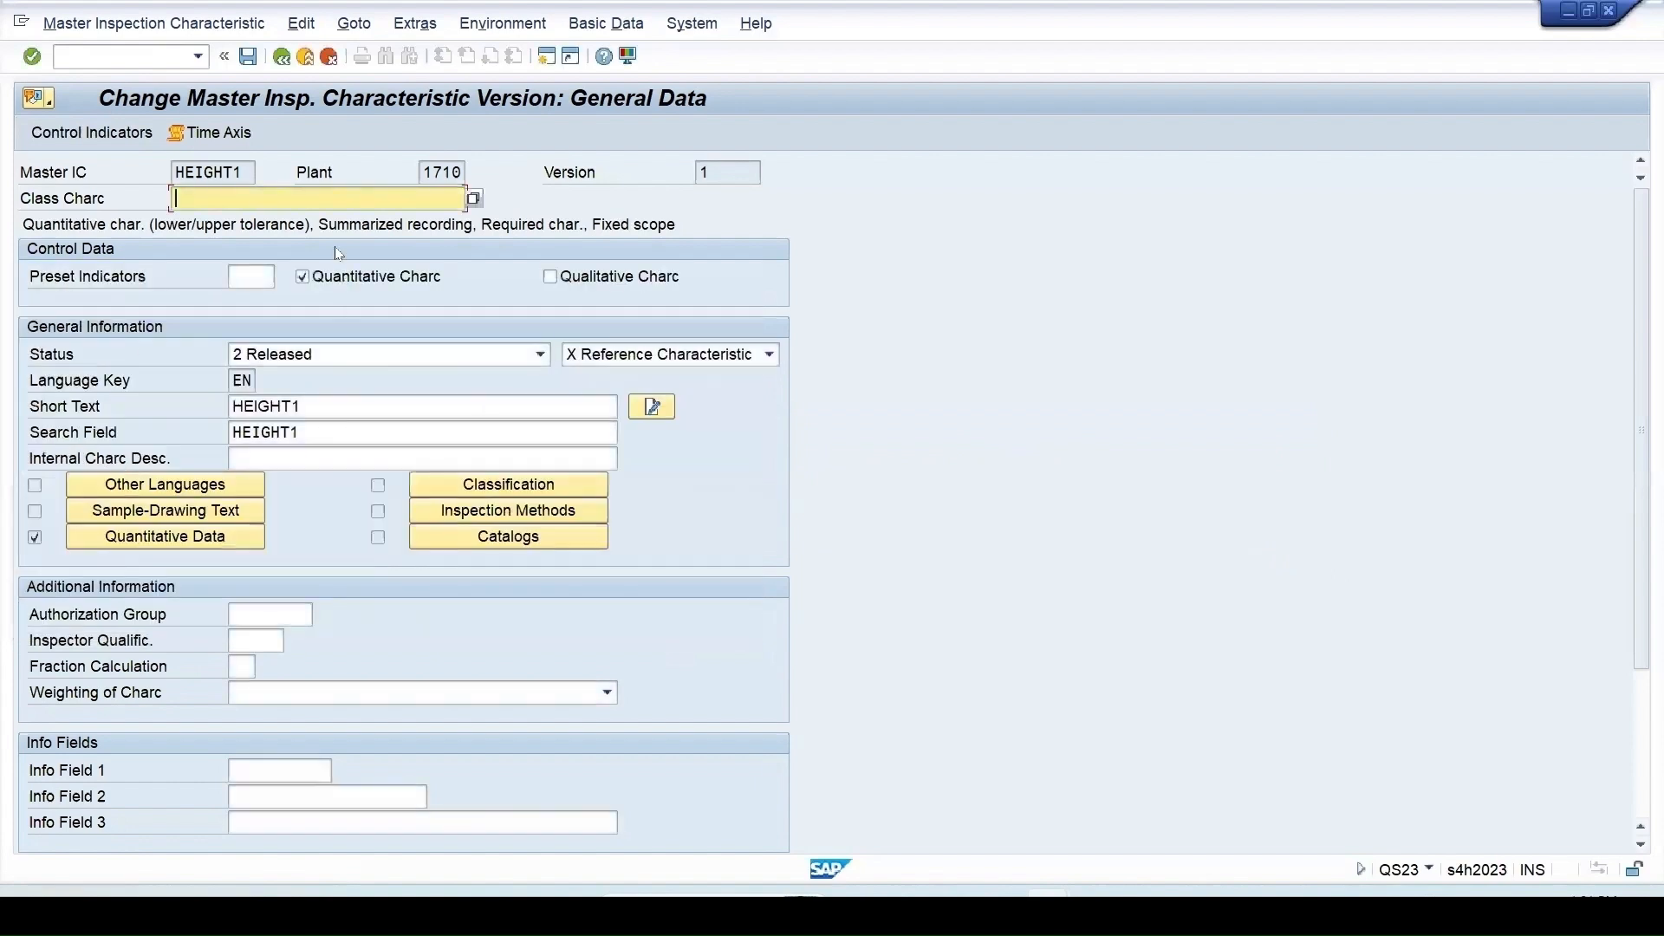
left_click(248, 56)
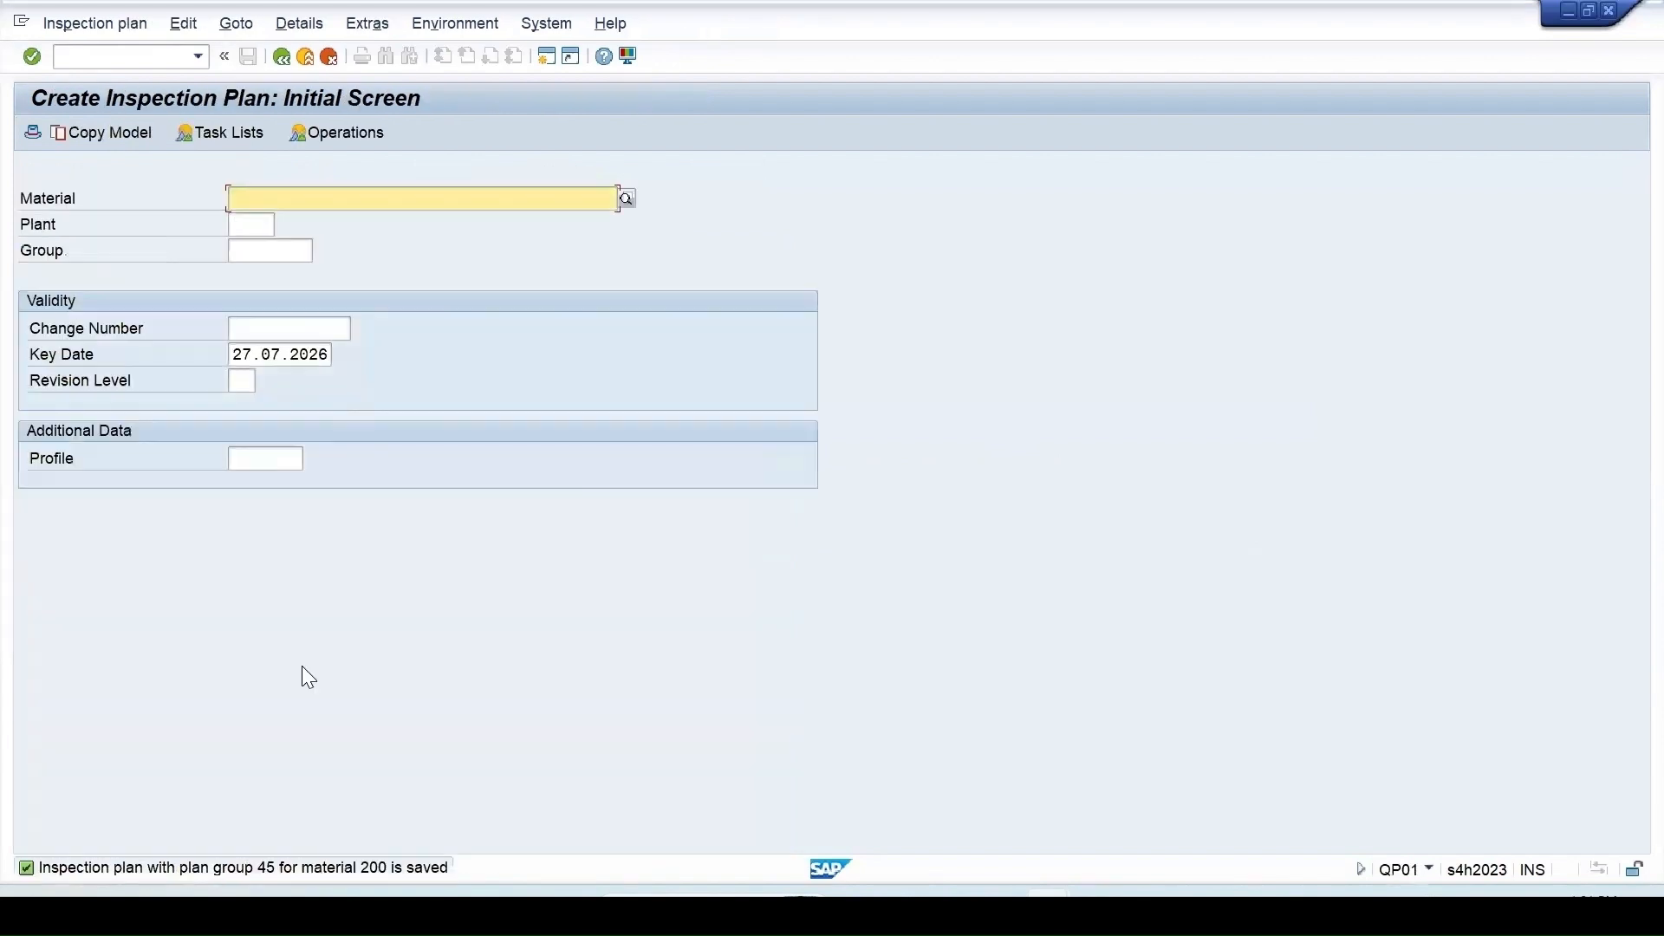
Switch from creating to changing inspection plans and open the plan for material 200 in plant 1710
left_click(98, 22)
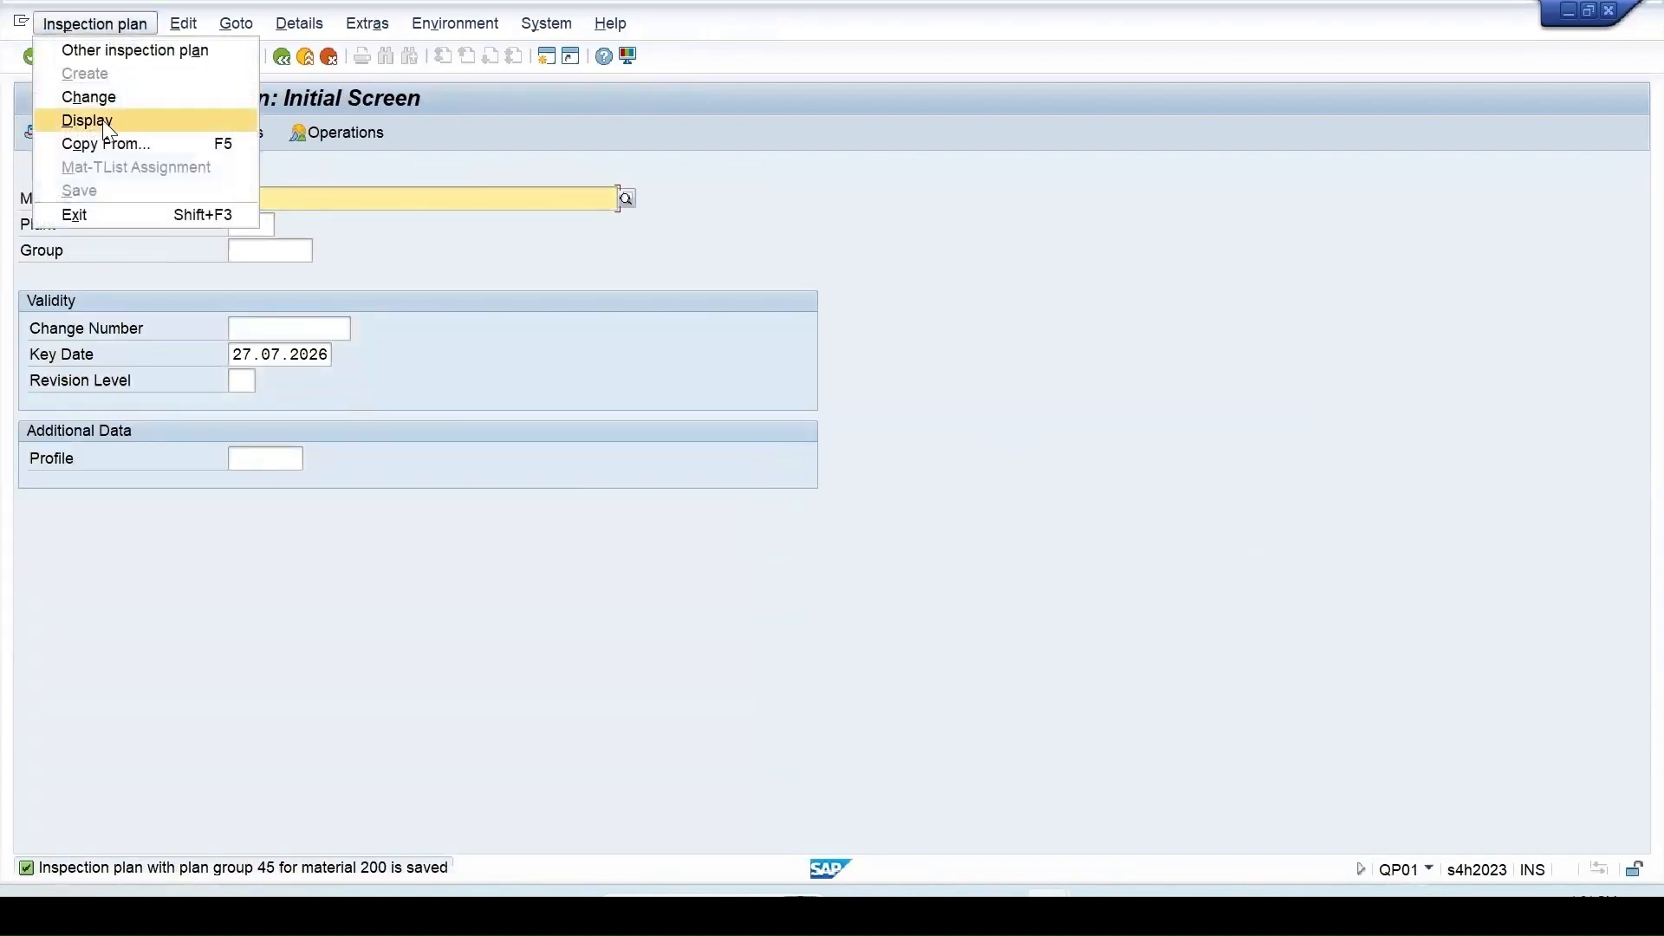
left_click(115, 97)
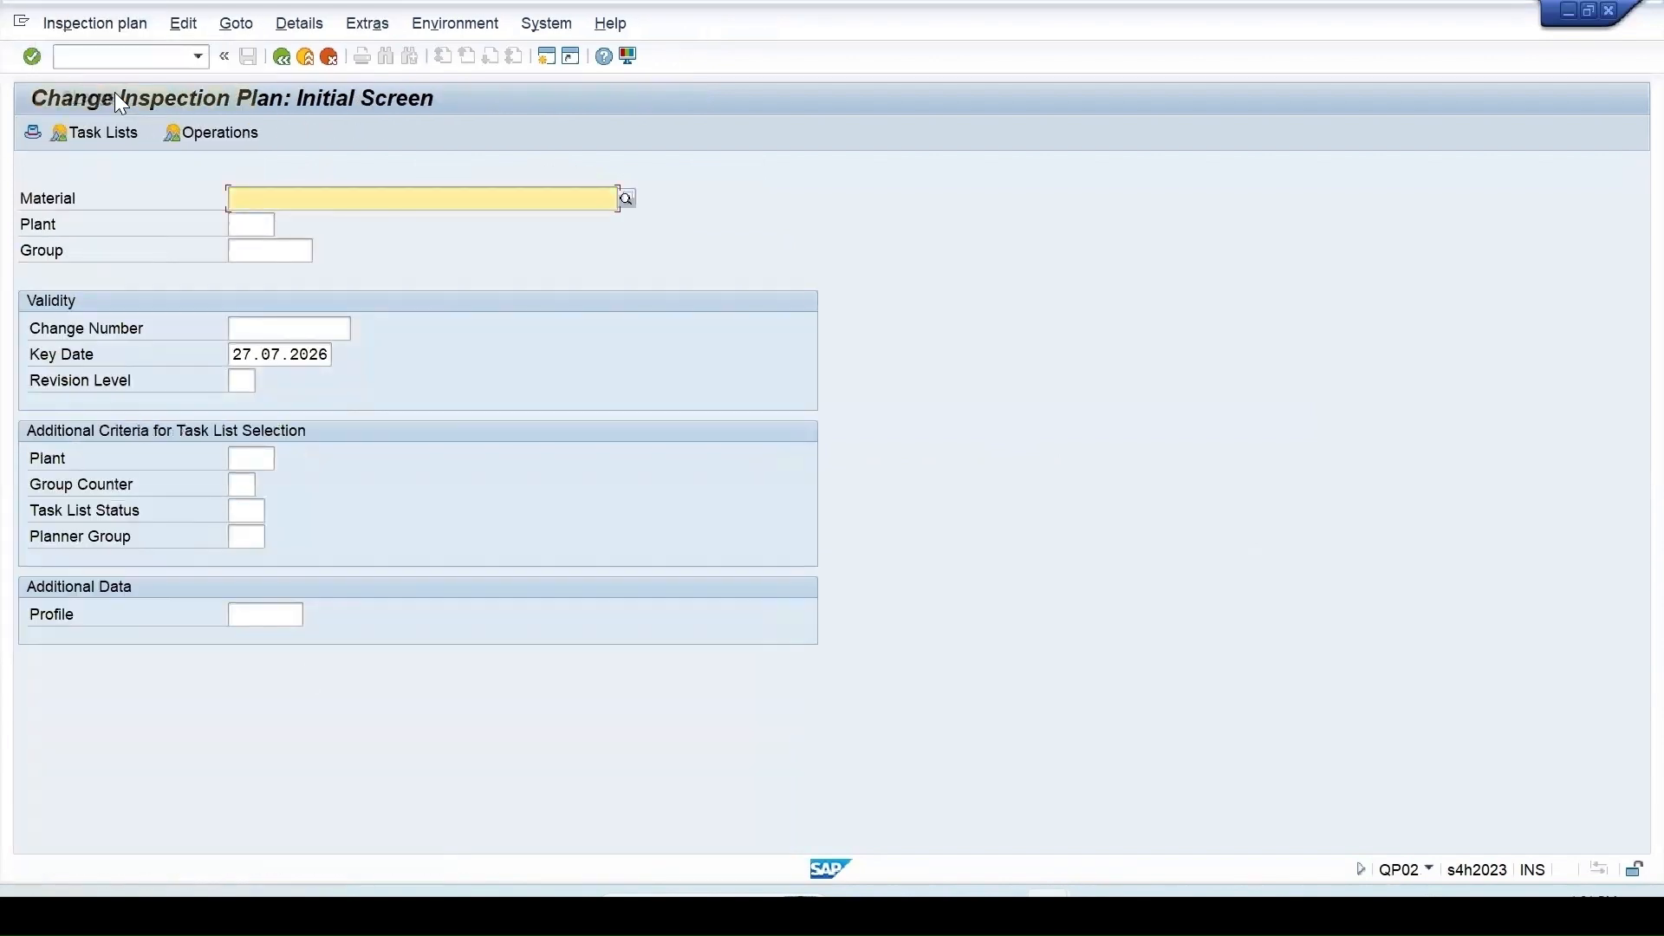
left_click(278, 205)
left_click(245, 220)
left_click(247, 223)
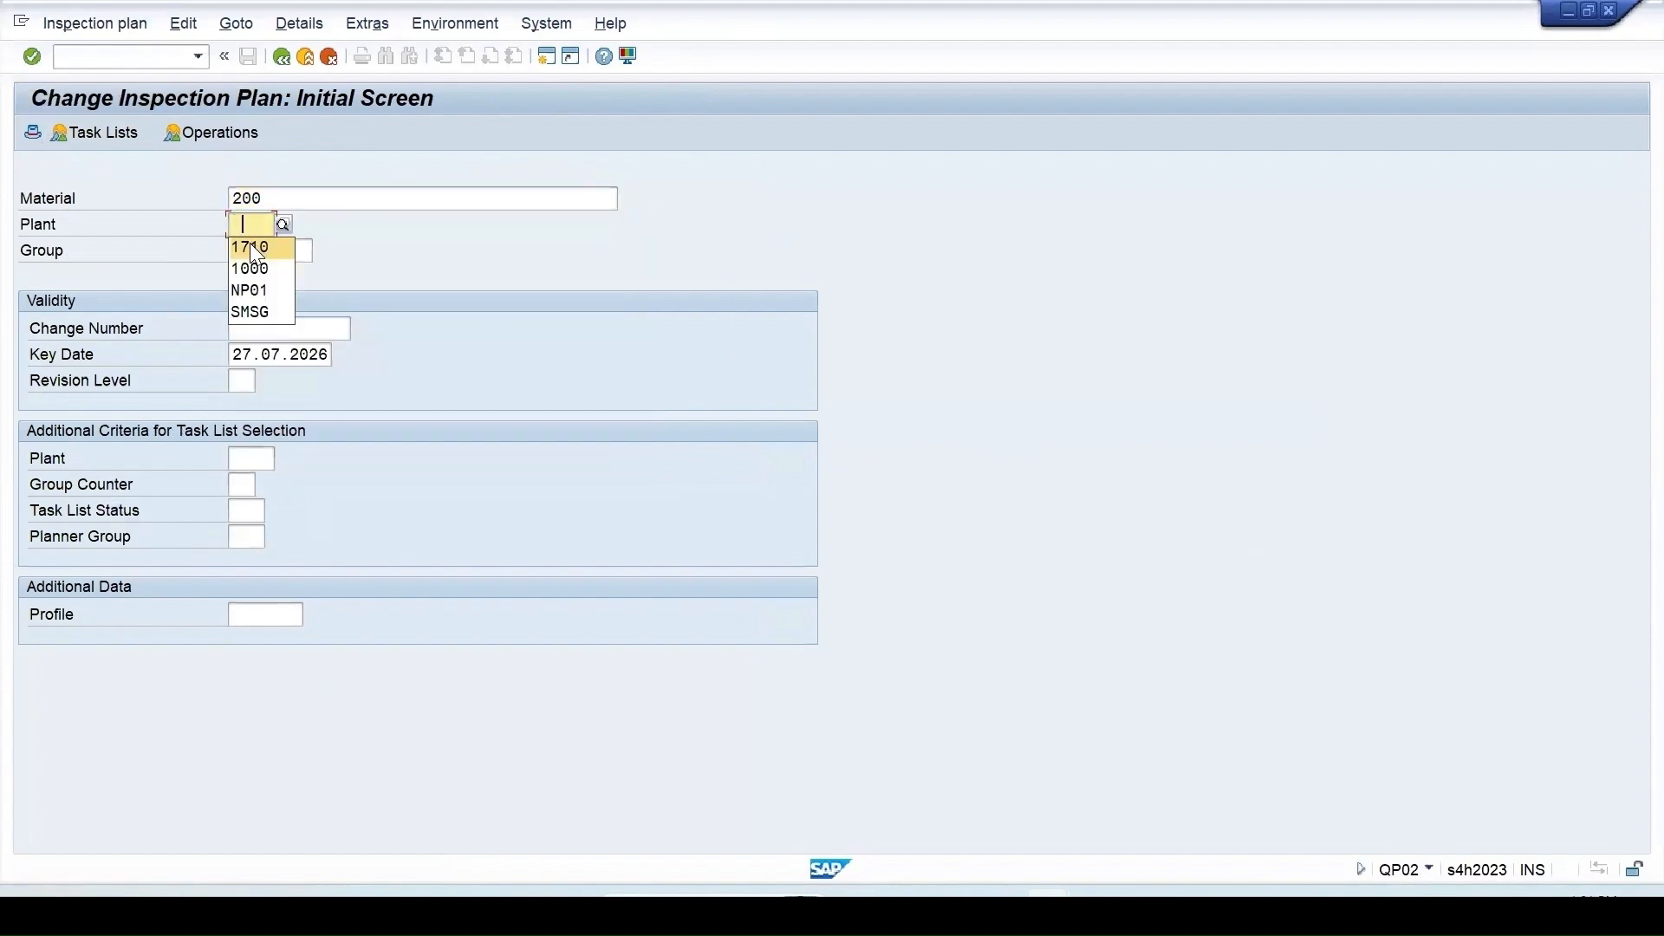
left_click(249, 244)
key("Return")
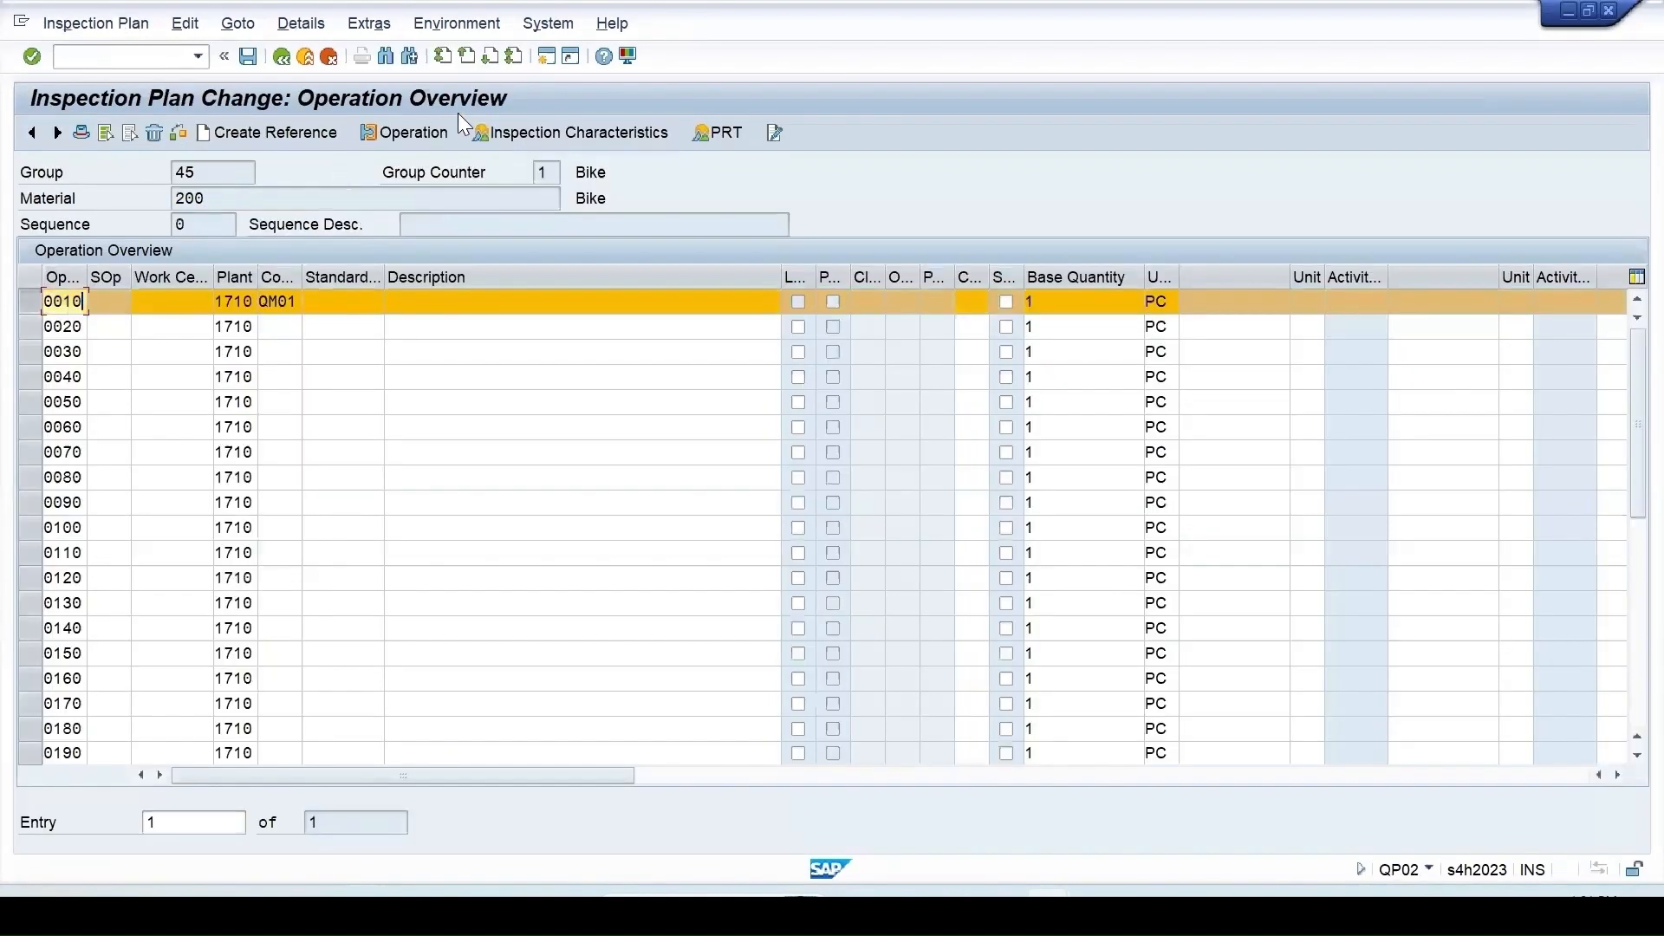
Open the inspection characteristics of operation 0010 and remove the master characteristic assignment from characteristic 10
left_click(520, 125)
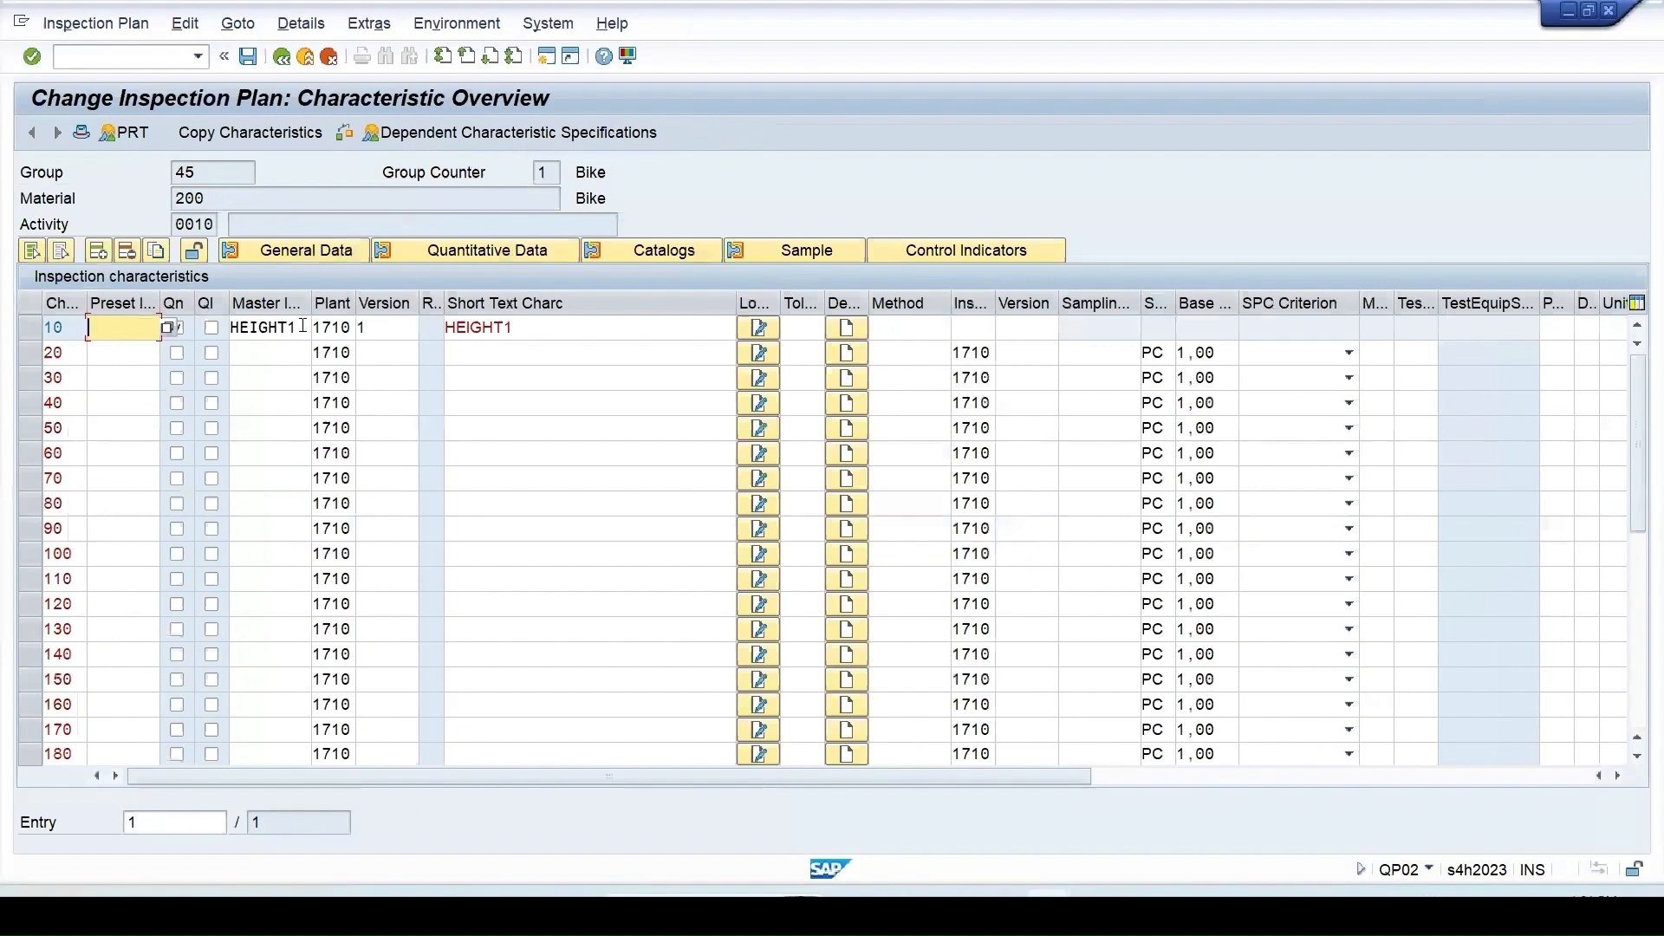
double_click(304, 327)
key("Delete")
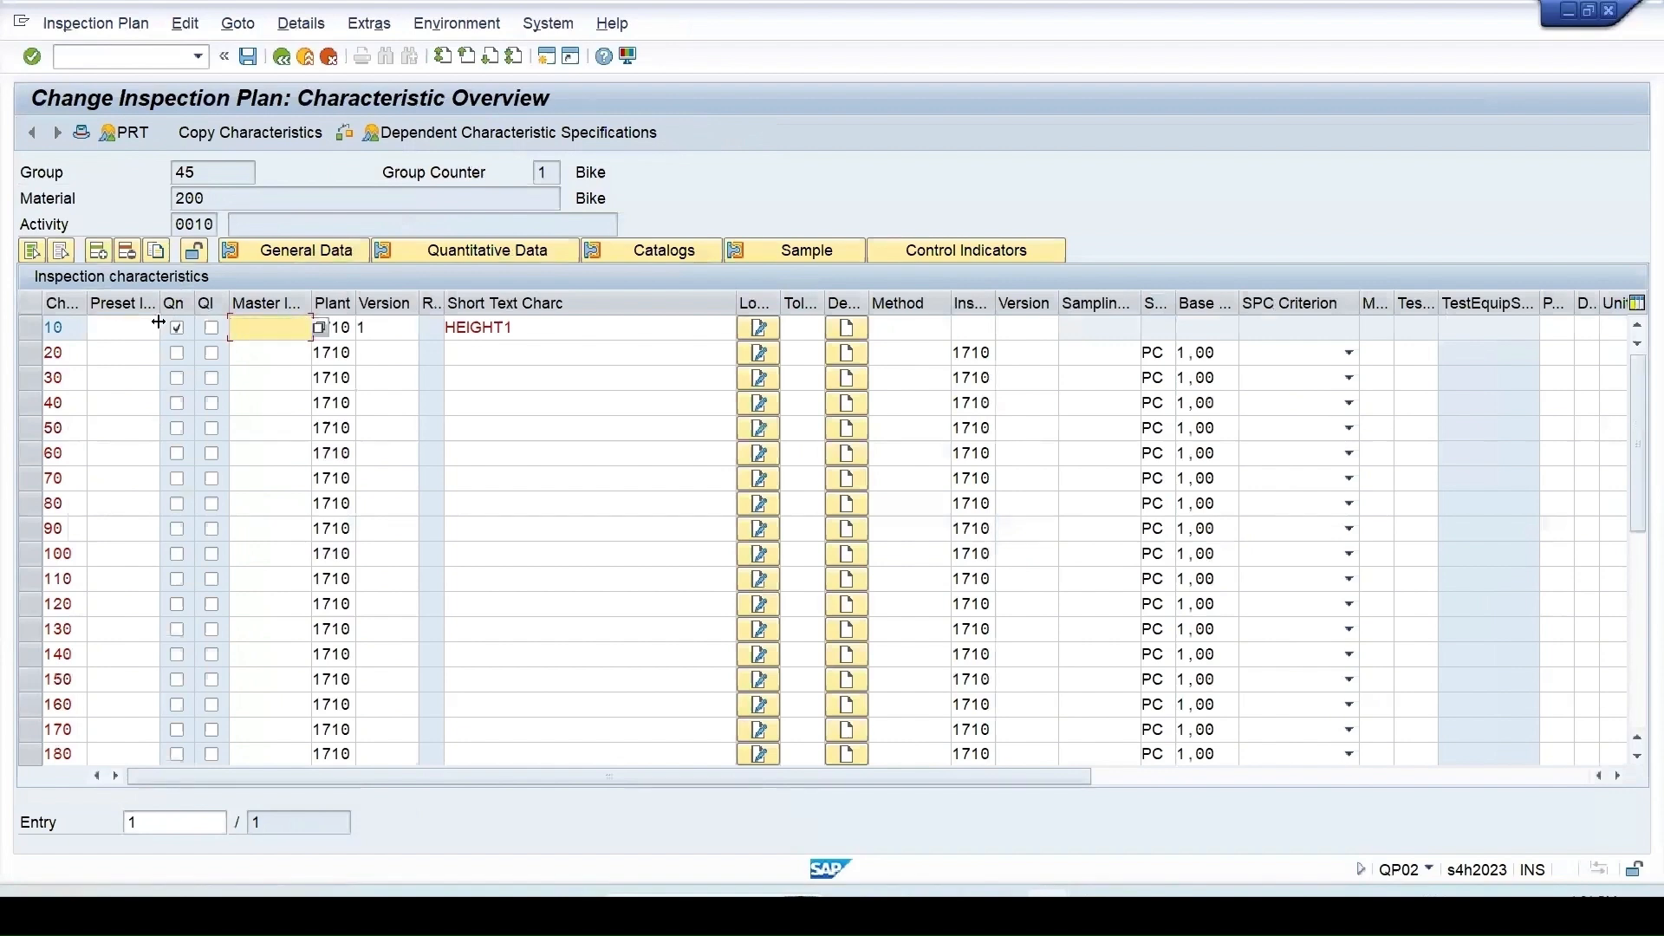
key("Return")
Reassign master inspection characteristic HEIGHT1 from plant 1710 to characteristic 10, accepting the overwrite of the existing characteristic
left_click(317, 328)
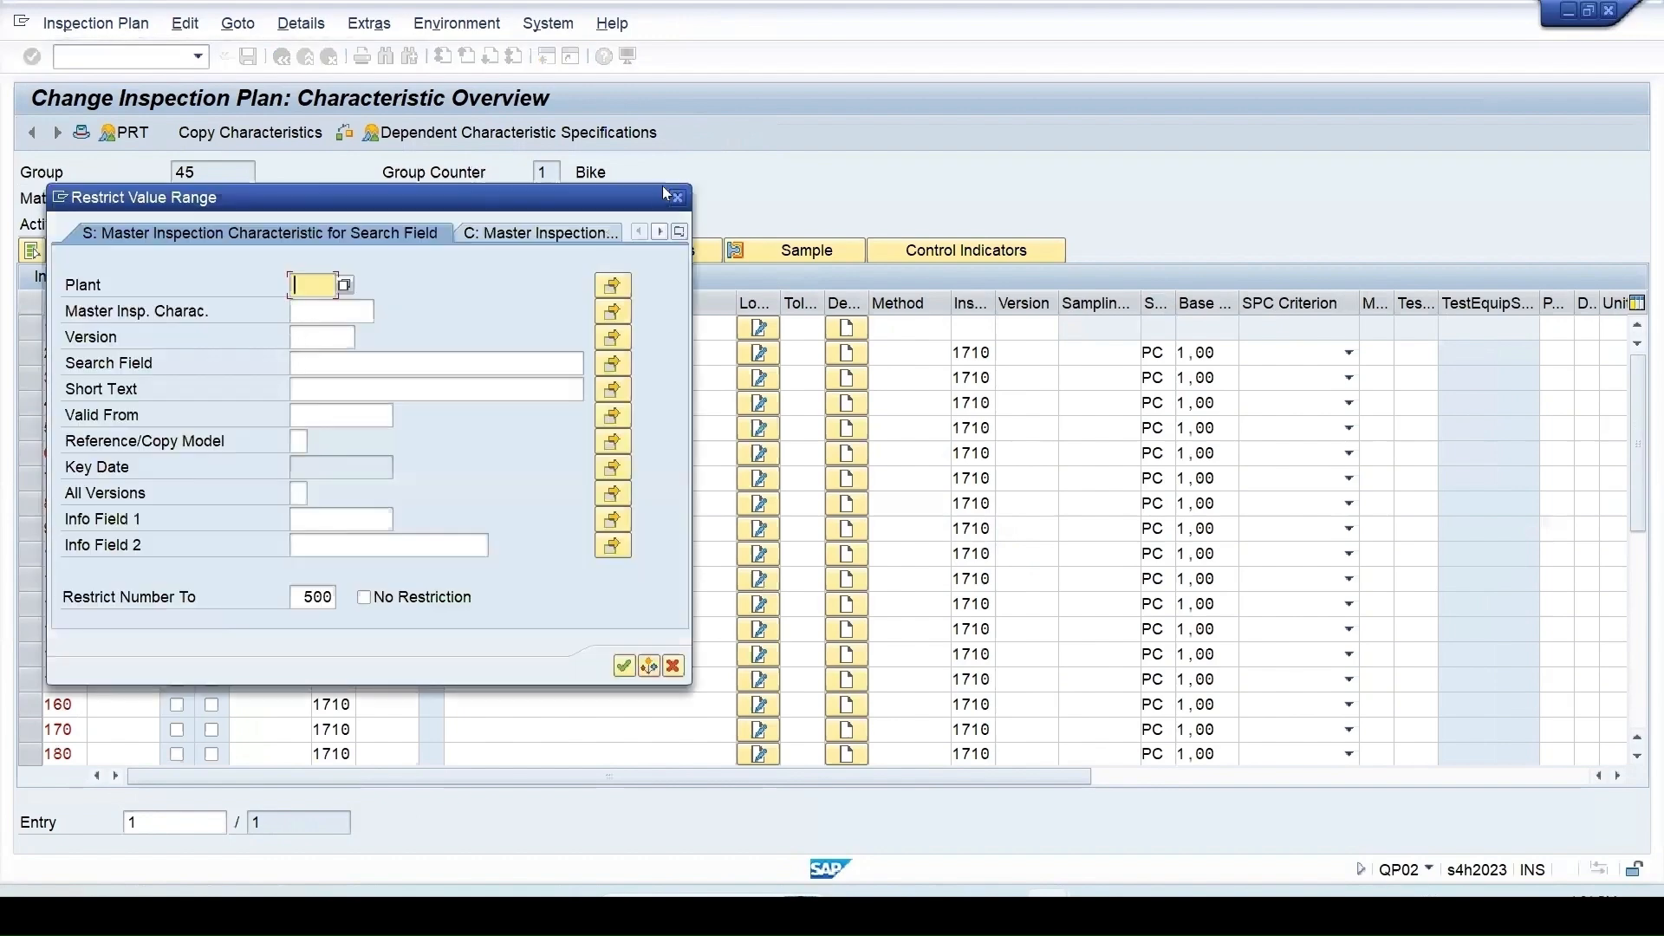
left_click(677, 197)
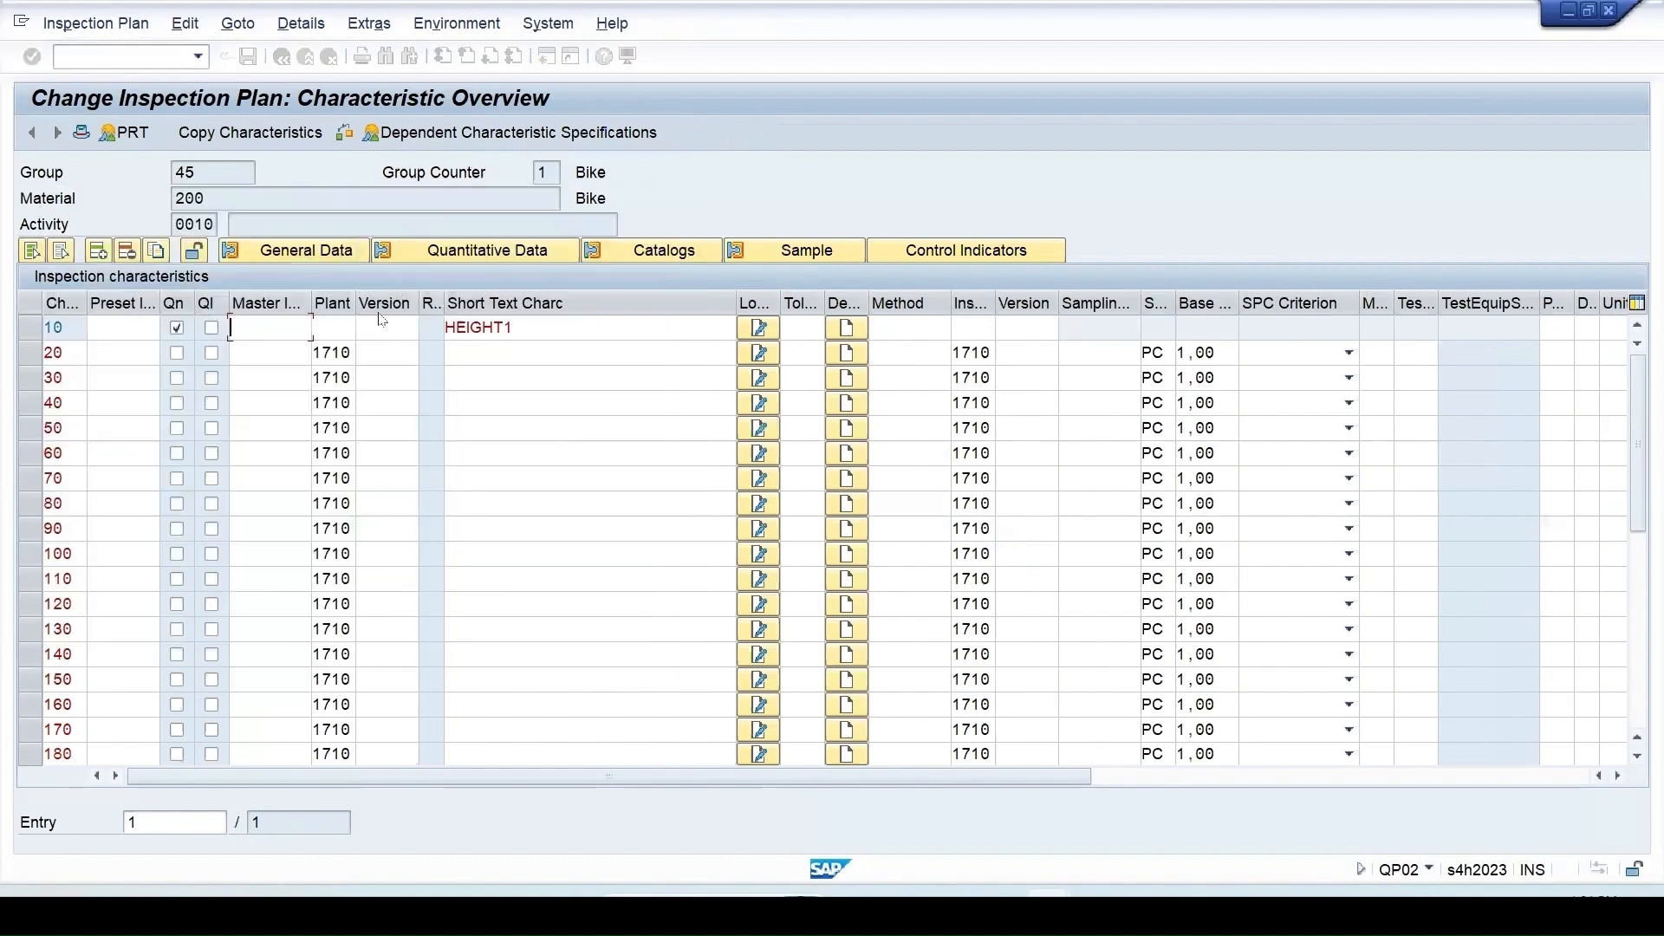
left_click(307, 321)
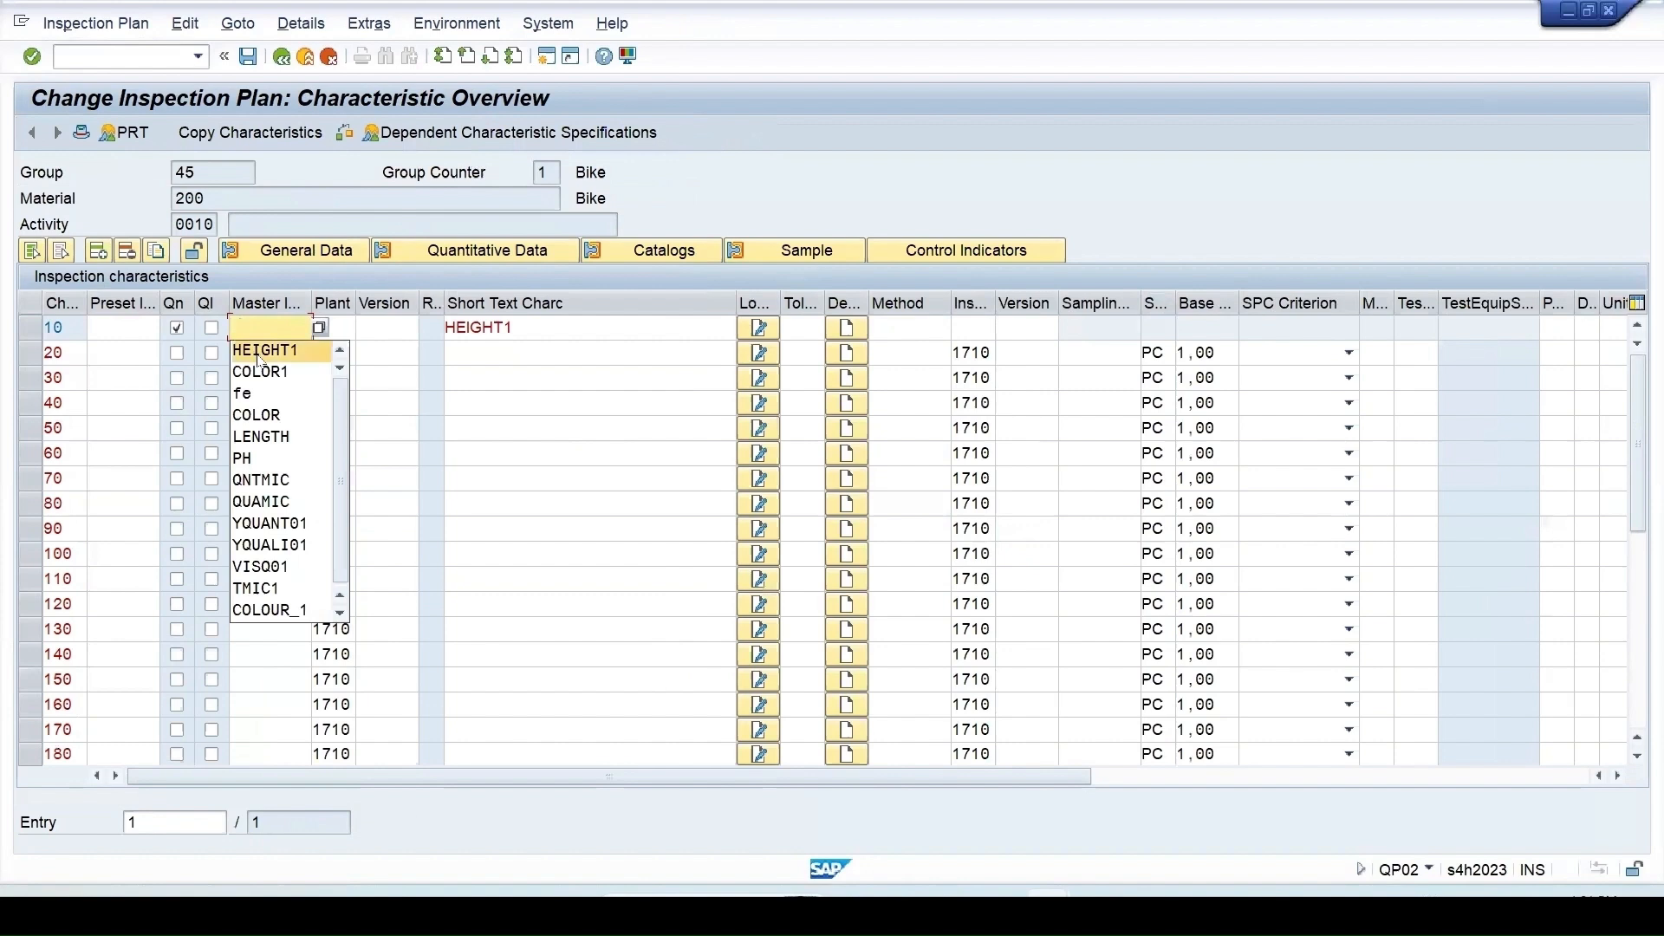
left_click(260, 351)
key("Return")
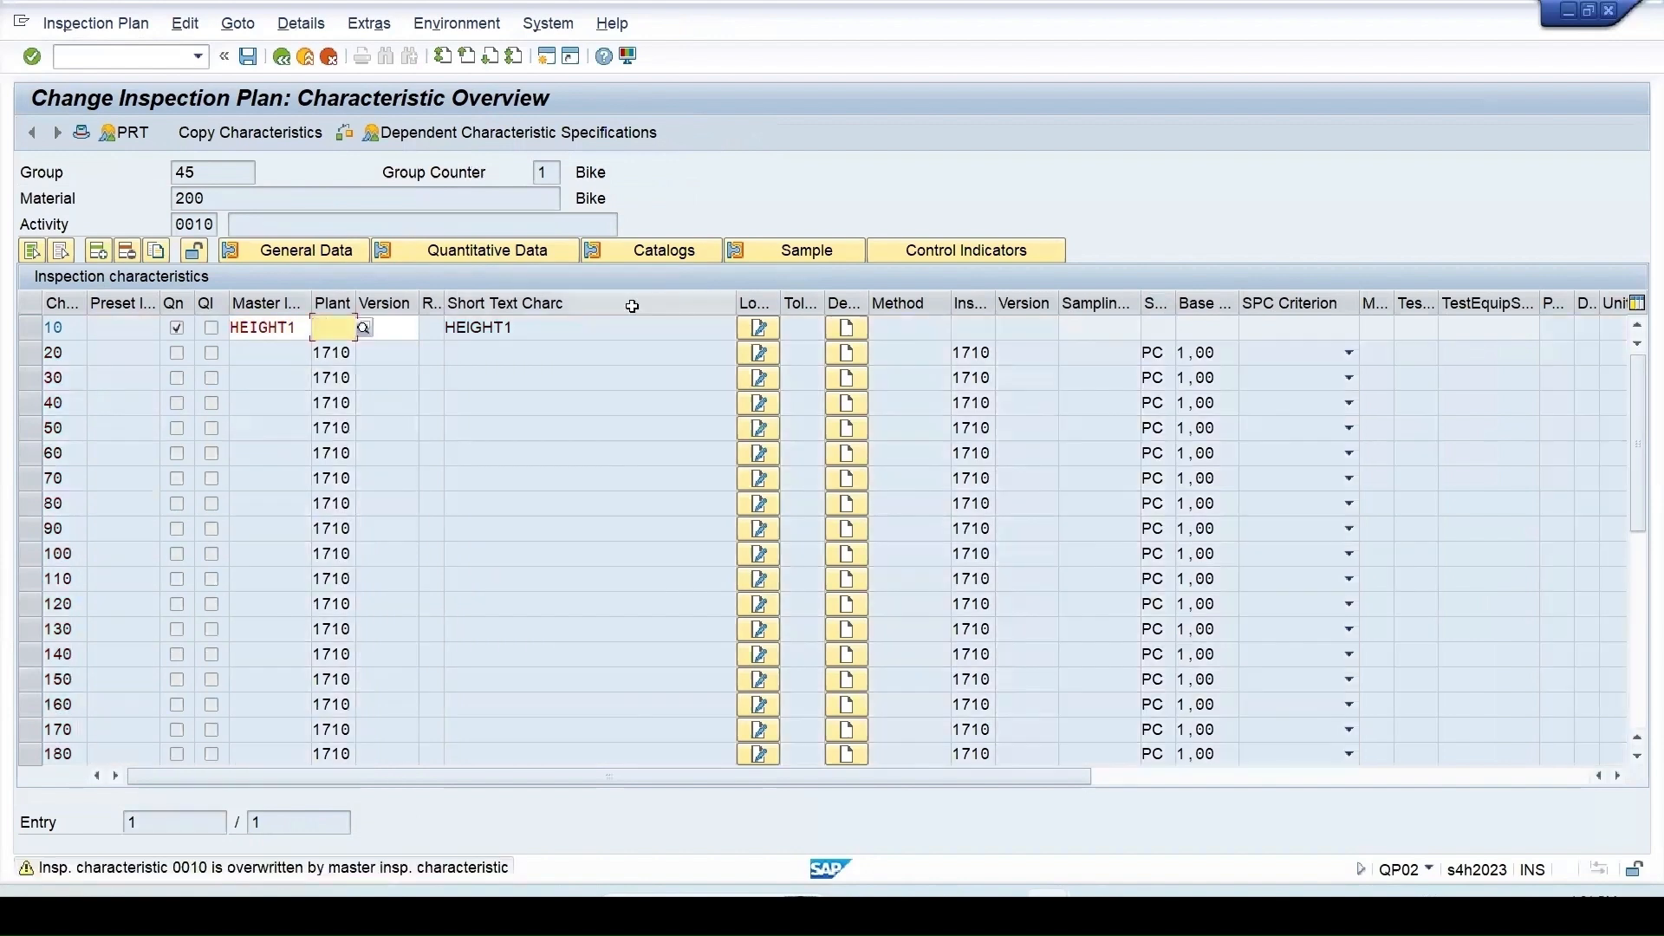
left_click(333, 328)
left_click(343, 350)
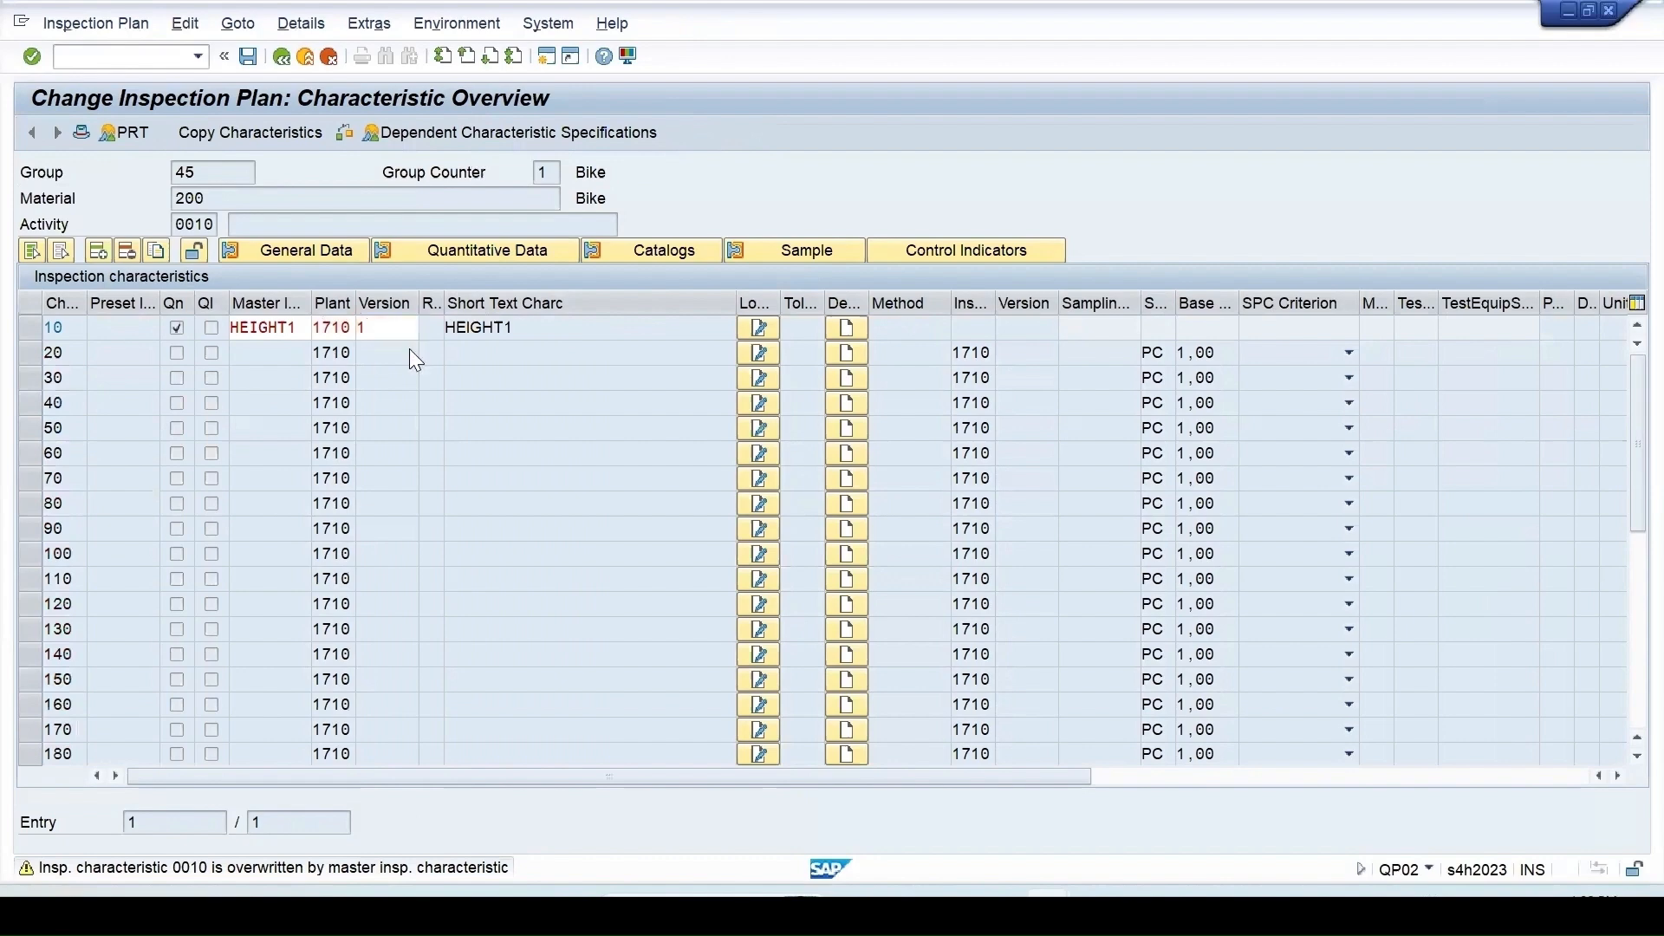
key("Return")
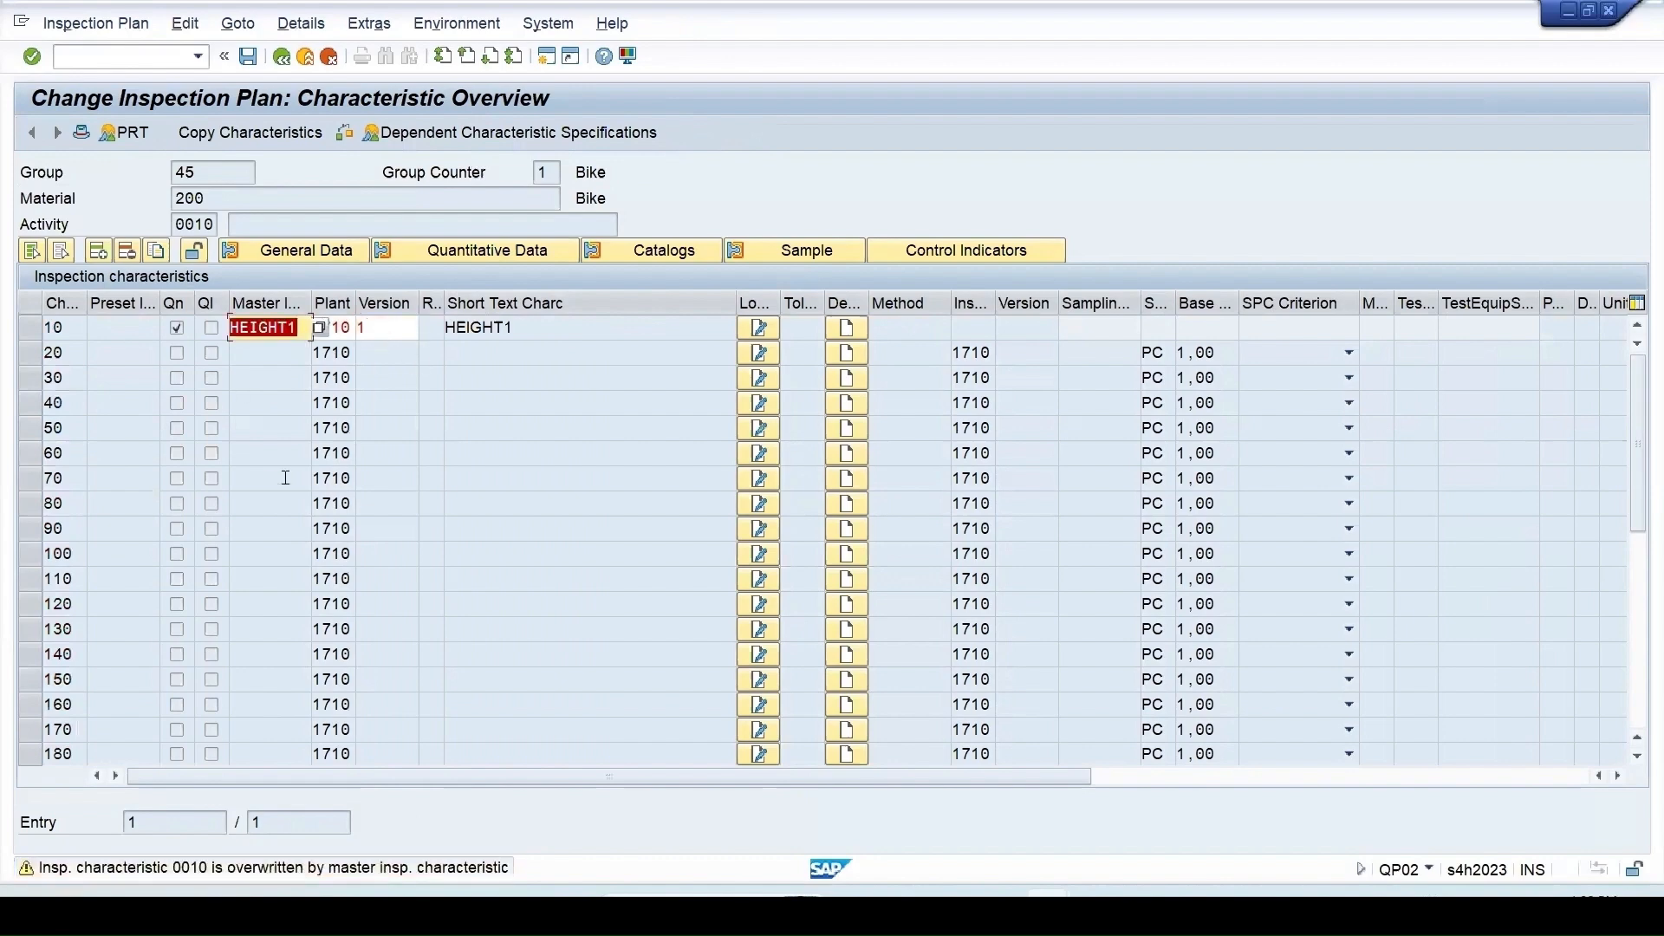
key("Return")
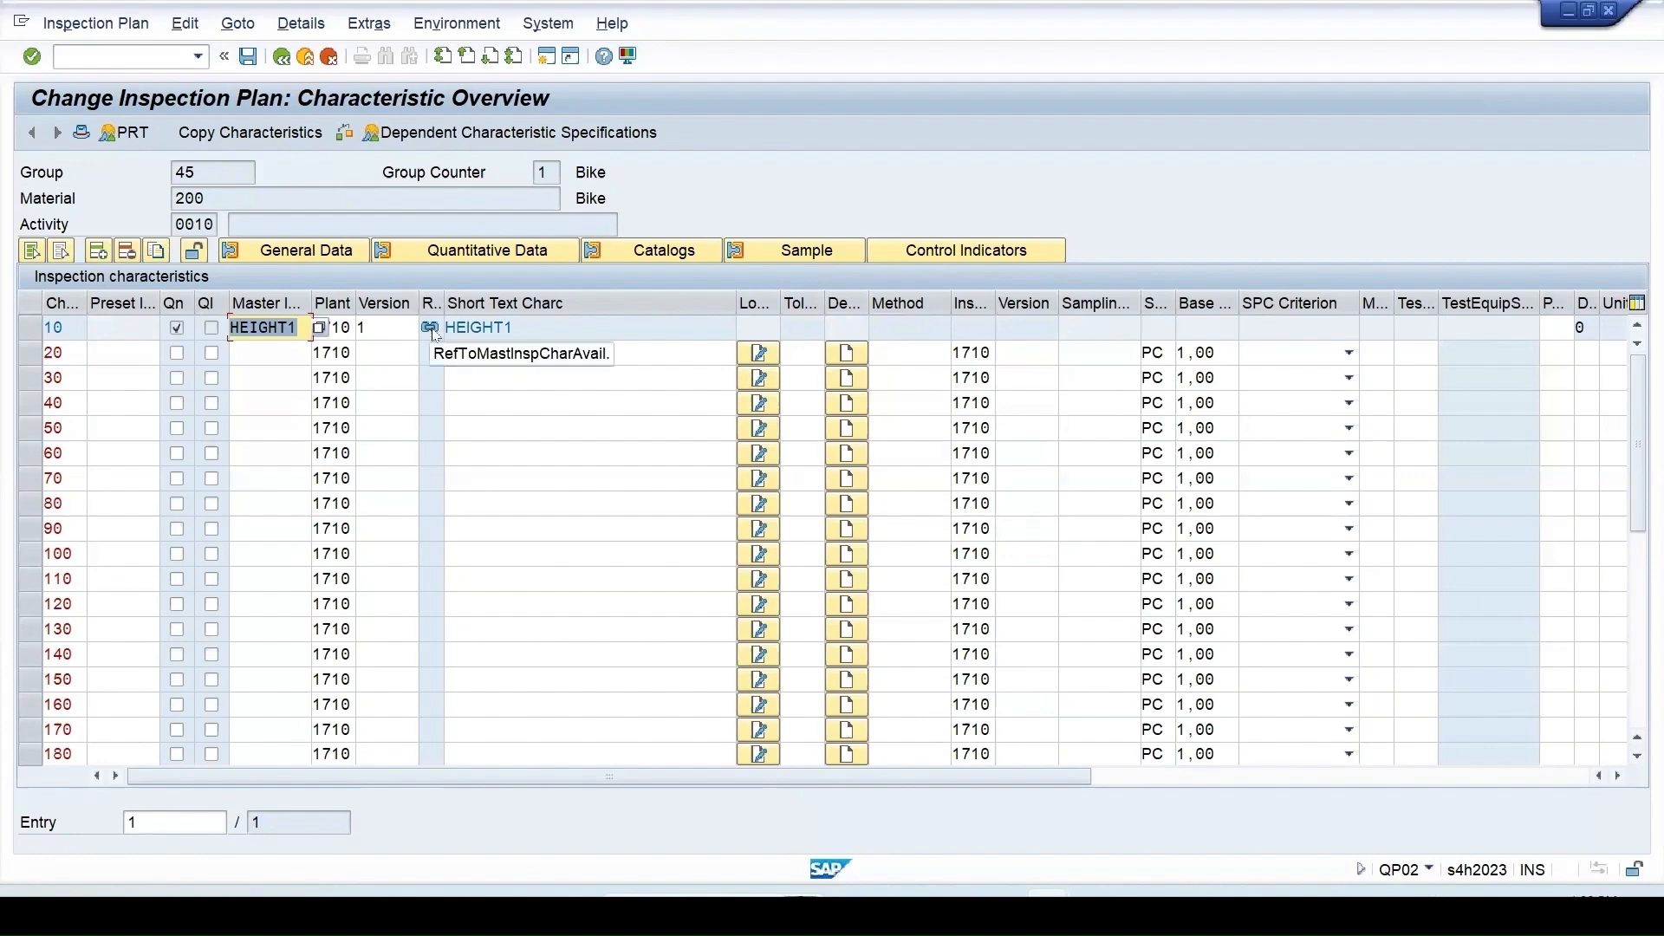
Open the quantitative data of characteristic 10 to check whether its limits are editable
left_click(29, 328)
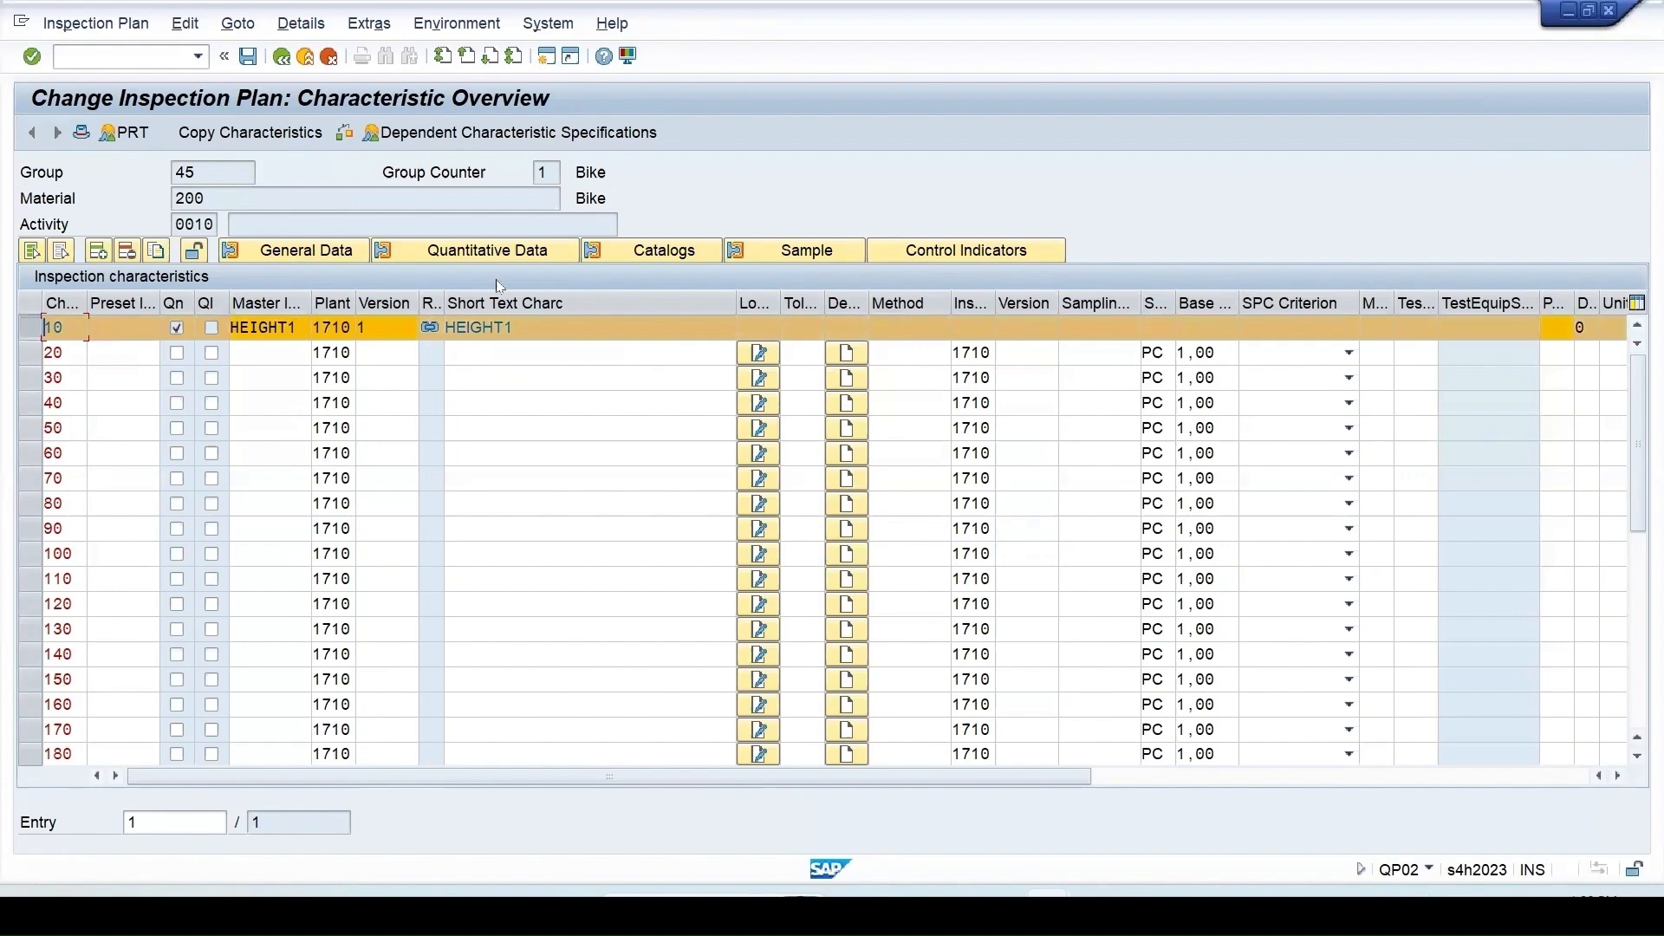
left_click(502, 252)
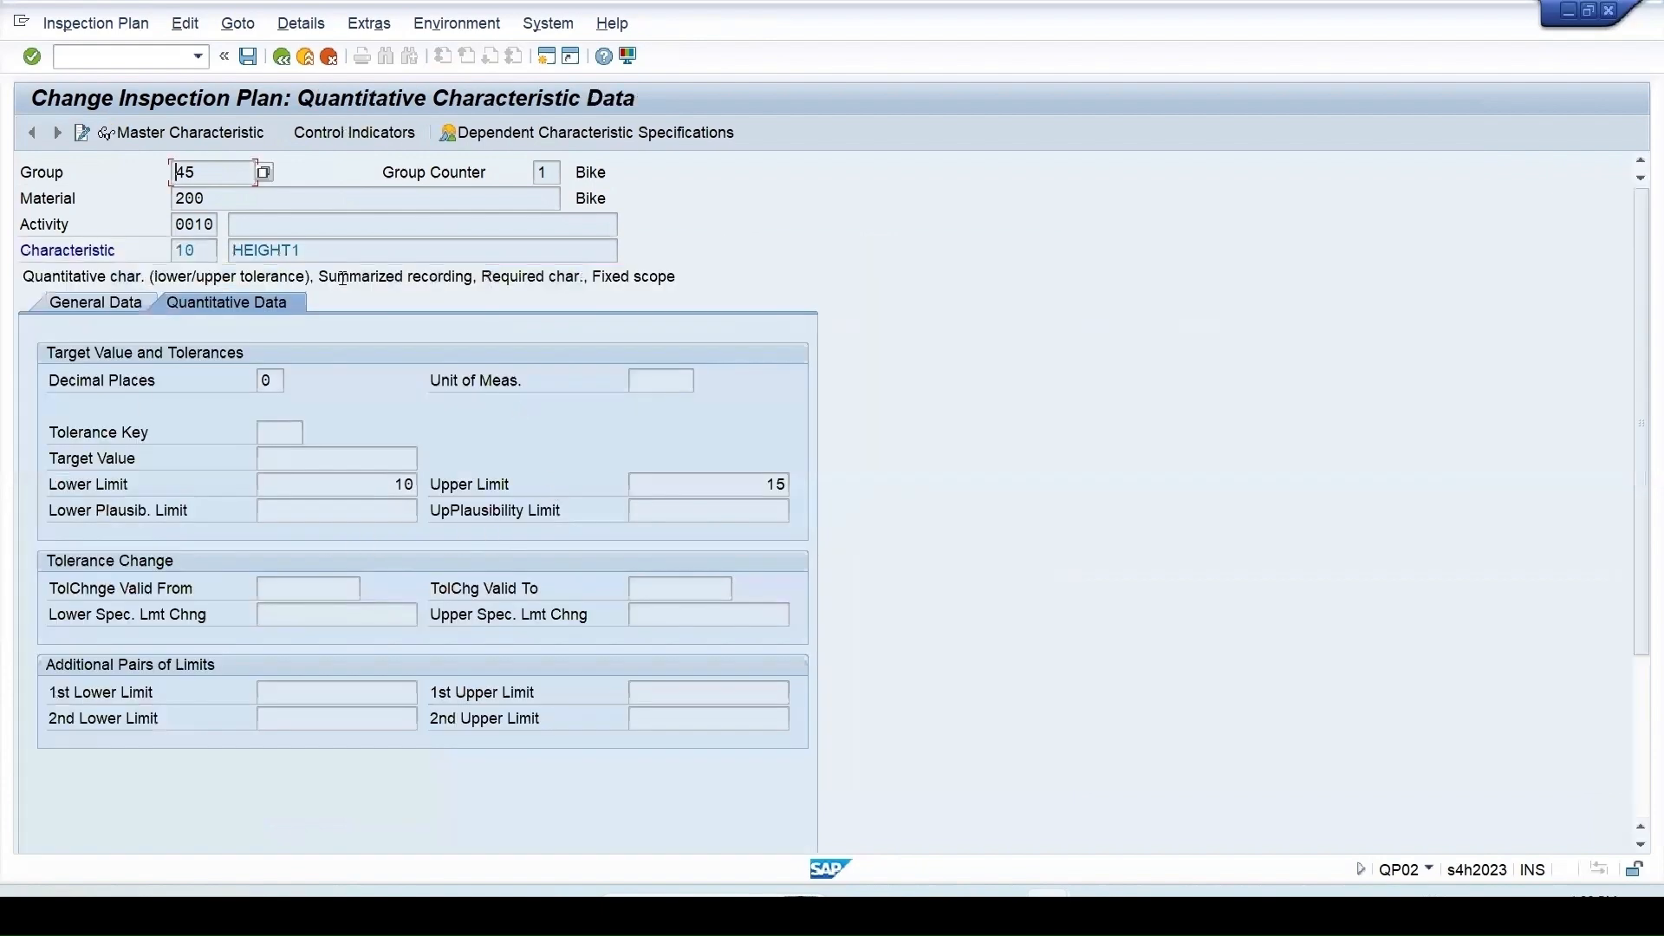
Check the lower and upper limits of characteristic 10 for editability and return to the characteristic overview
left_click_drag(364, 483, 416, 483)
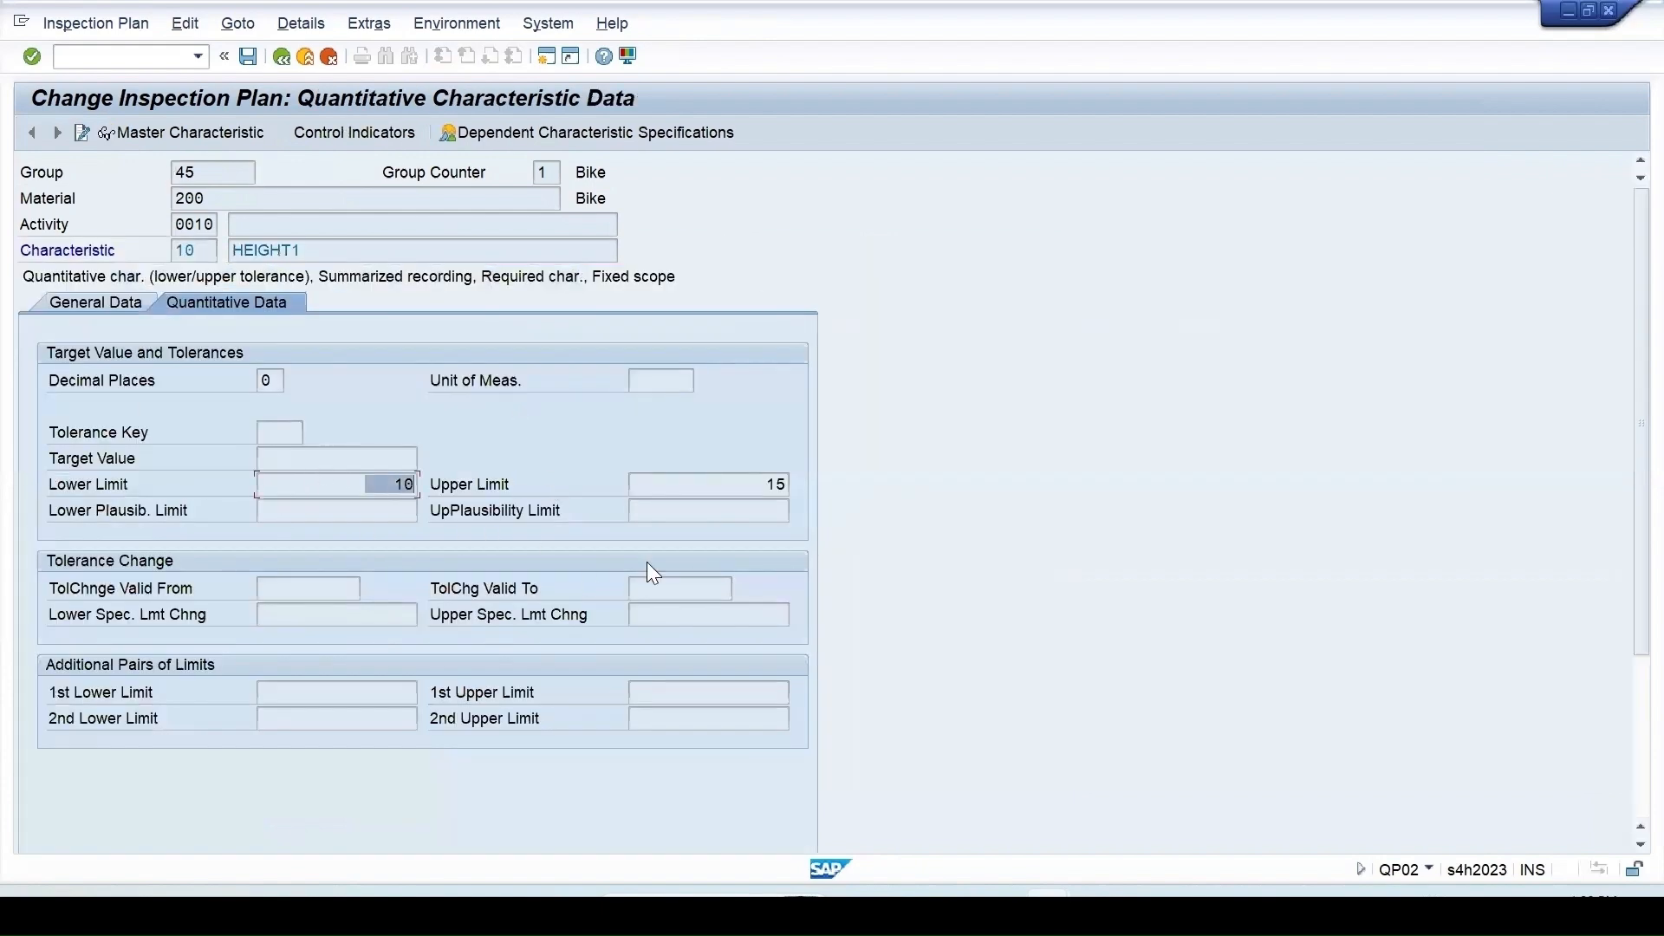
left_click_drag(751, 483, 833, 497)
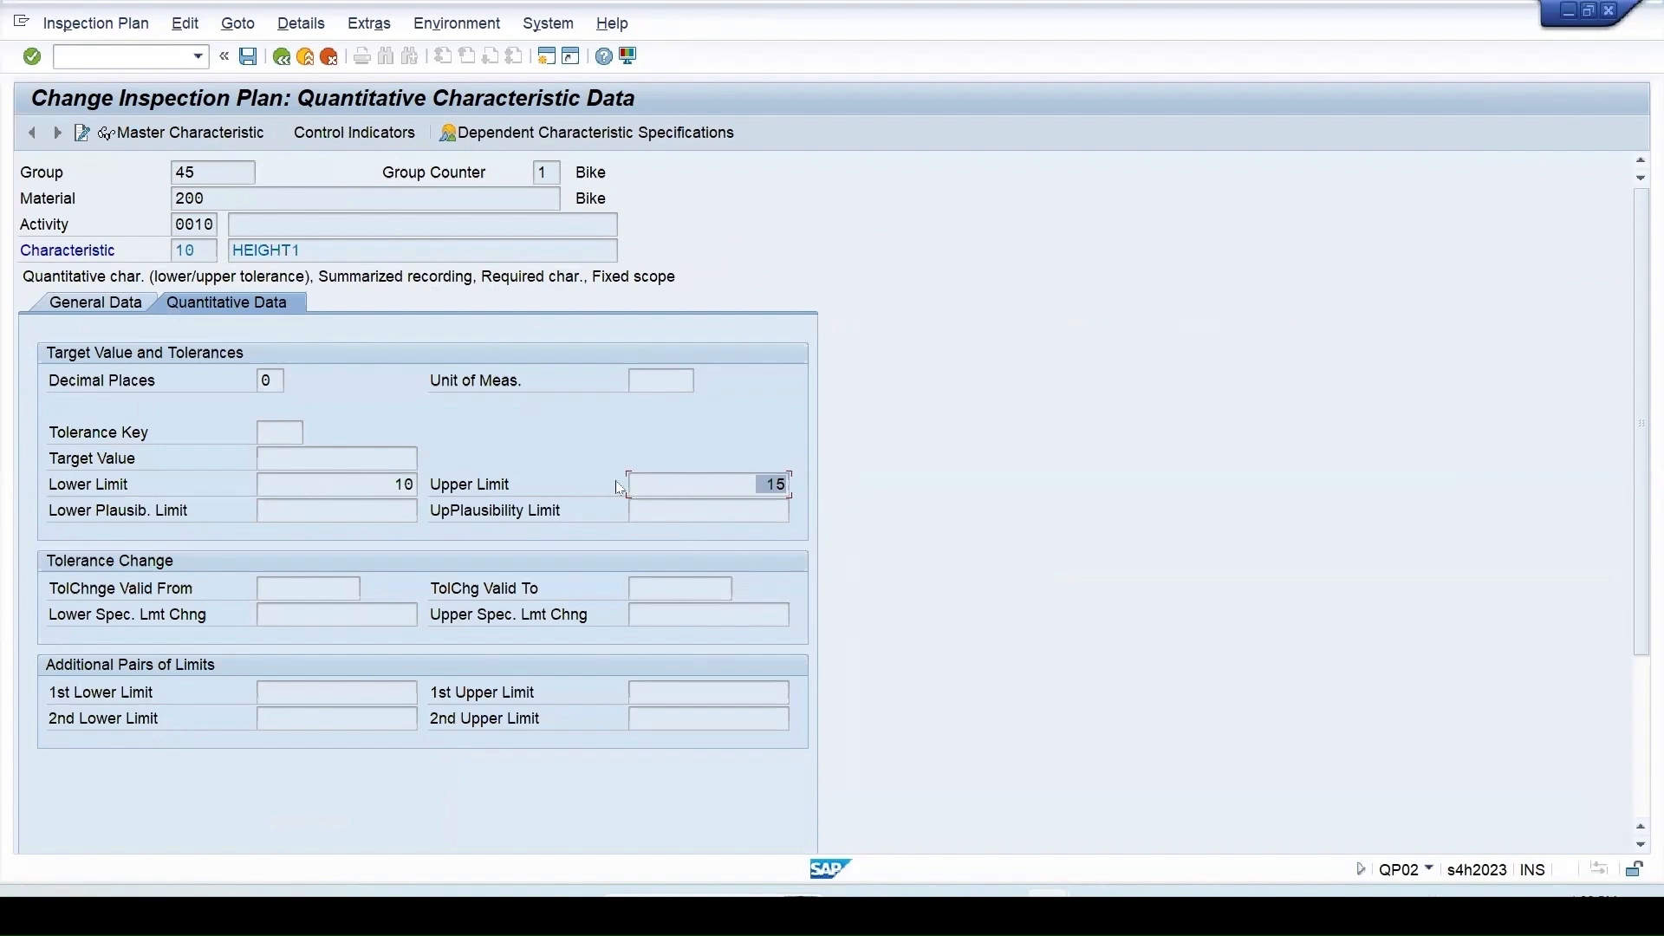
left_click(281, 58)
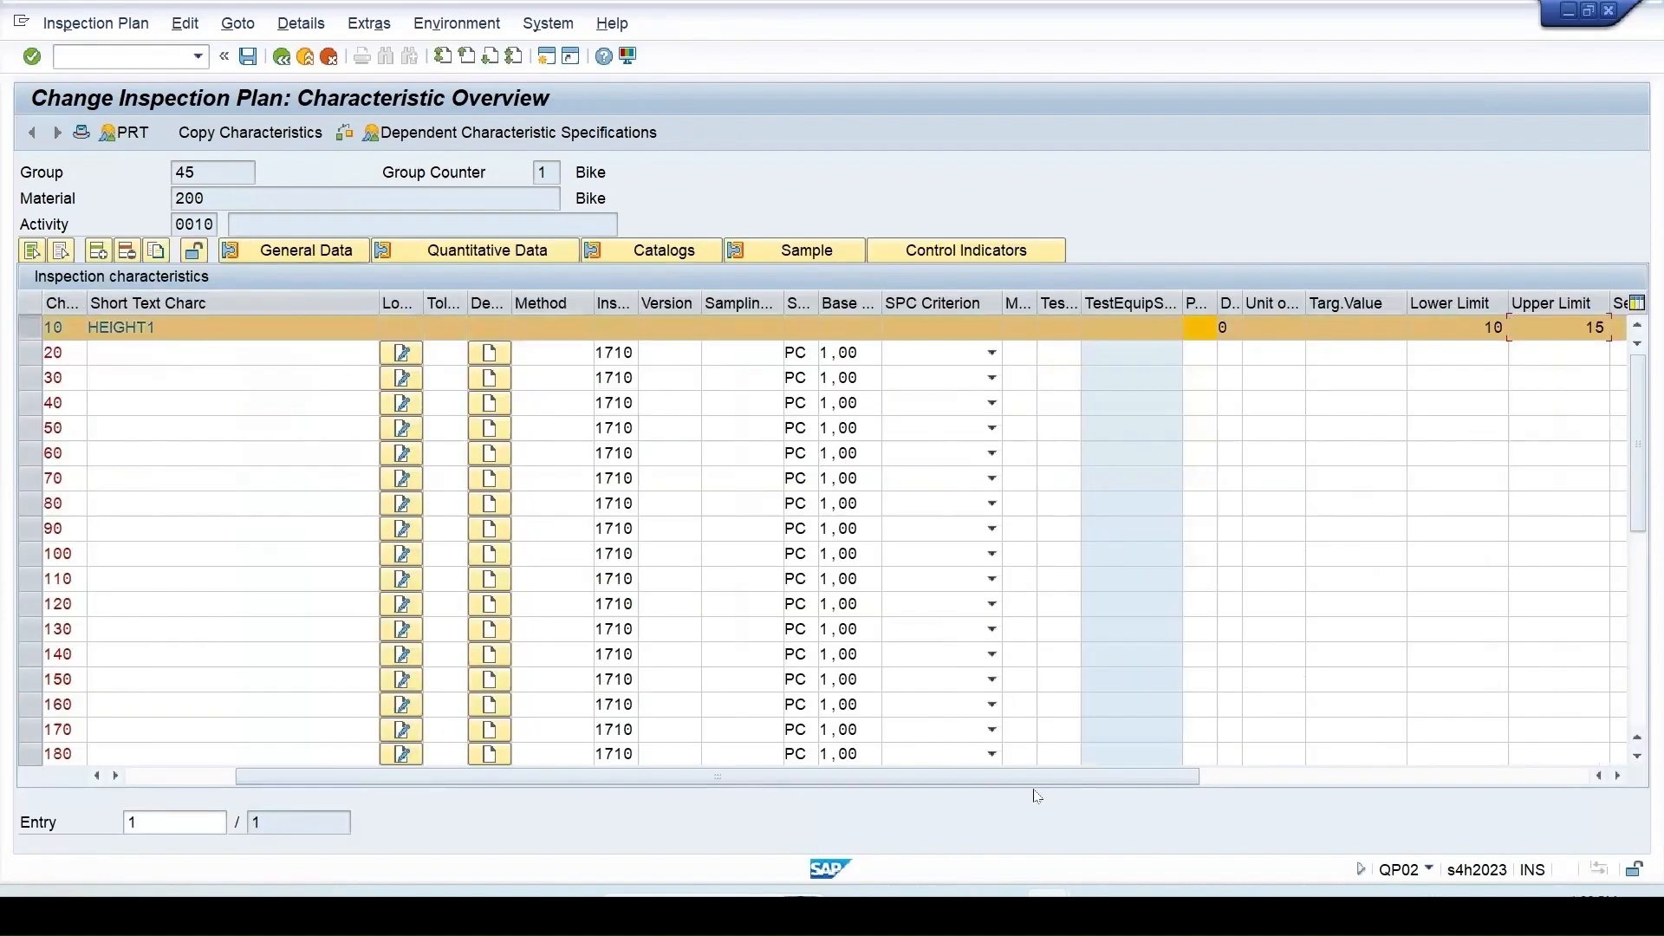
Switch to the master inspection characteristic session, open HEIGHT1 in plant 1710 and set its lower limit to 12
mouse_move(974, 831)
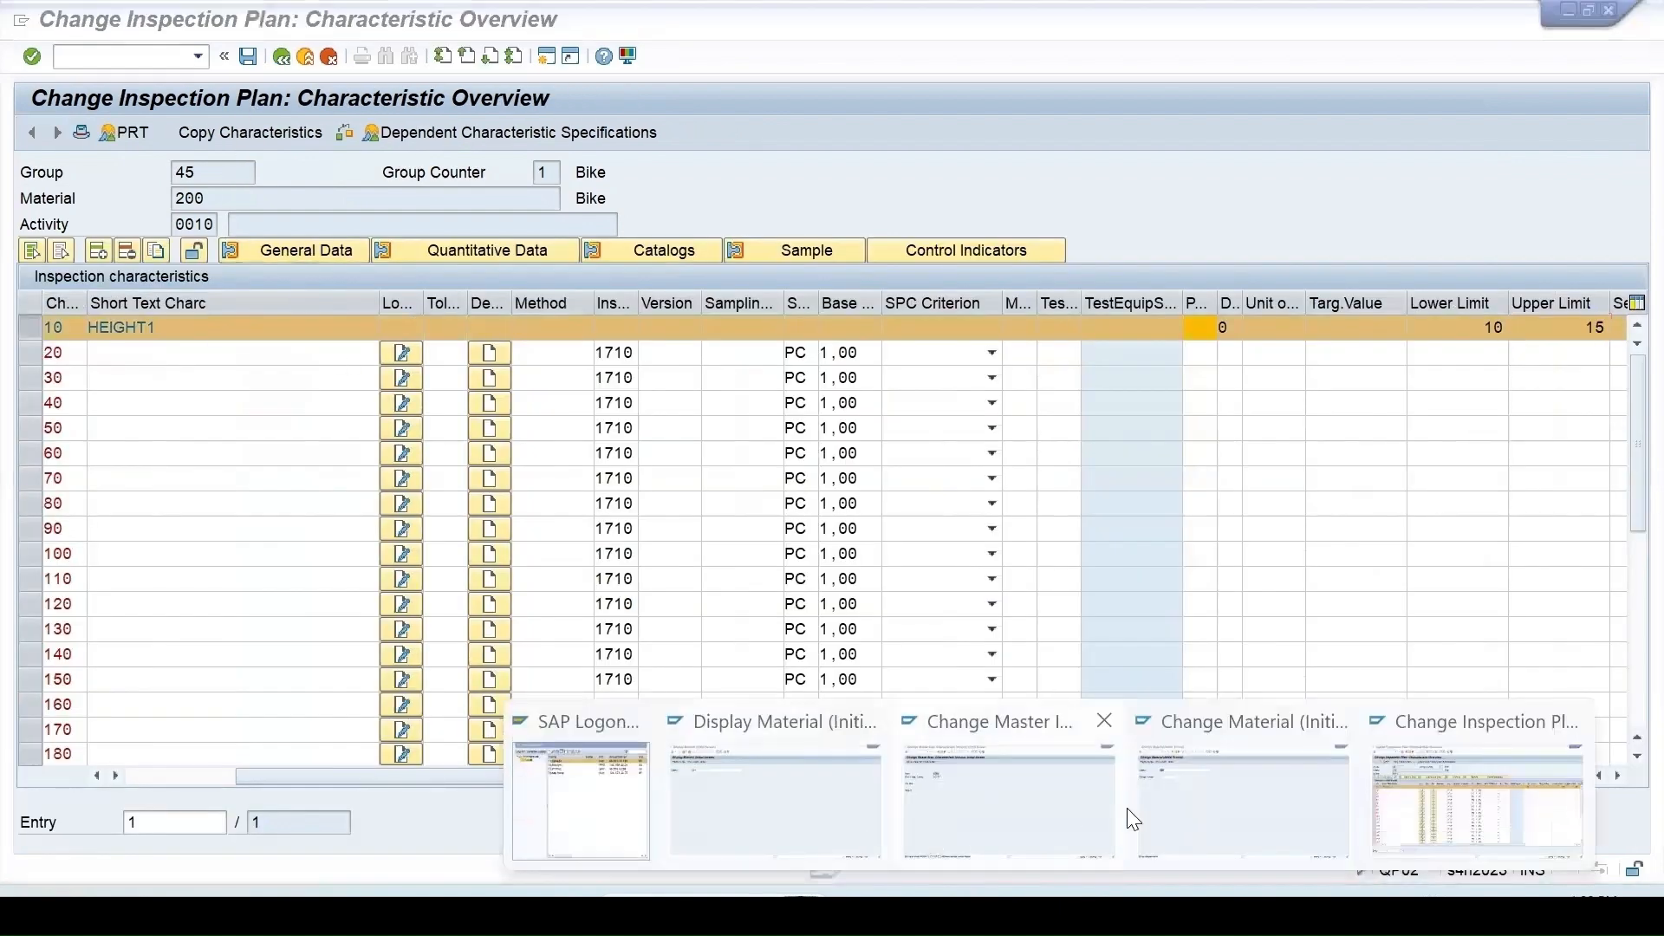
left_click(1135, 810)
left_click(925, 830)
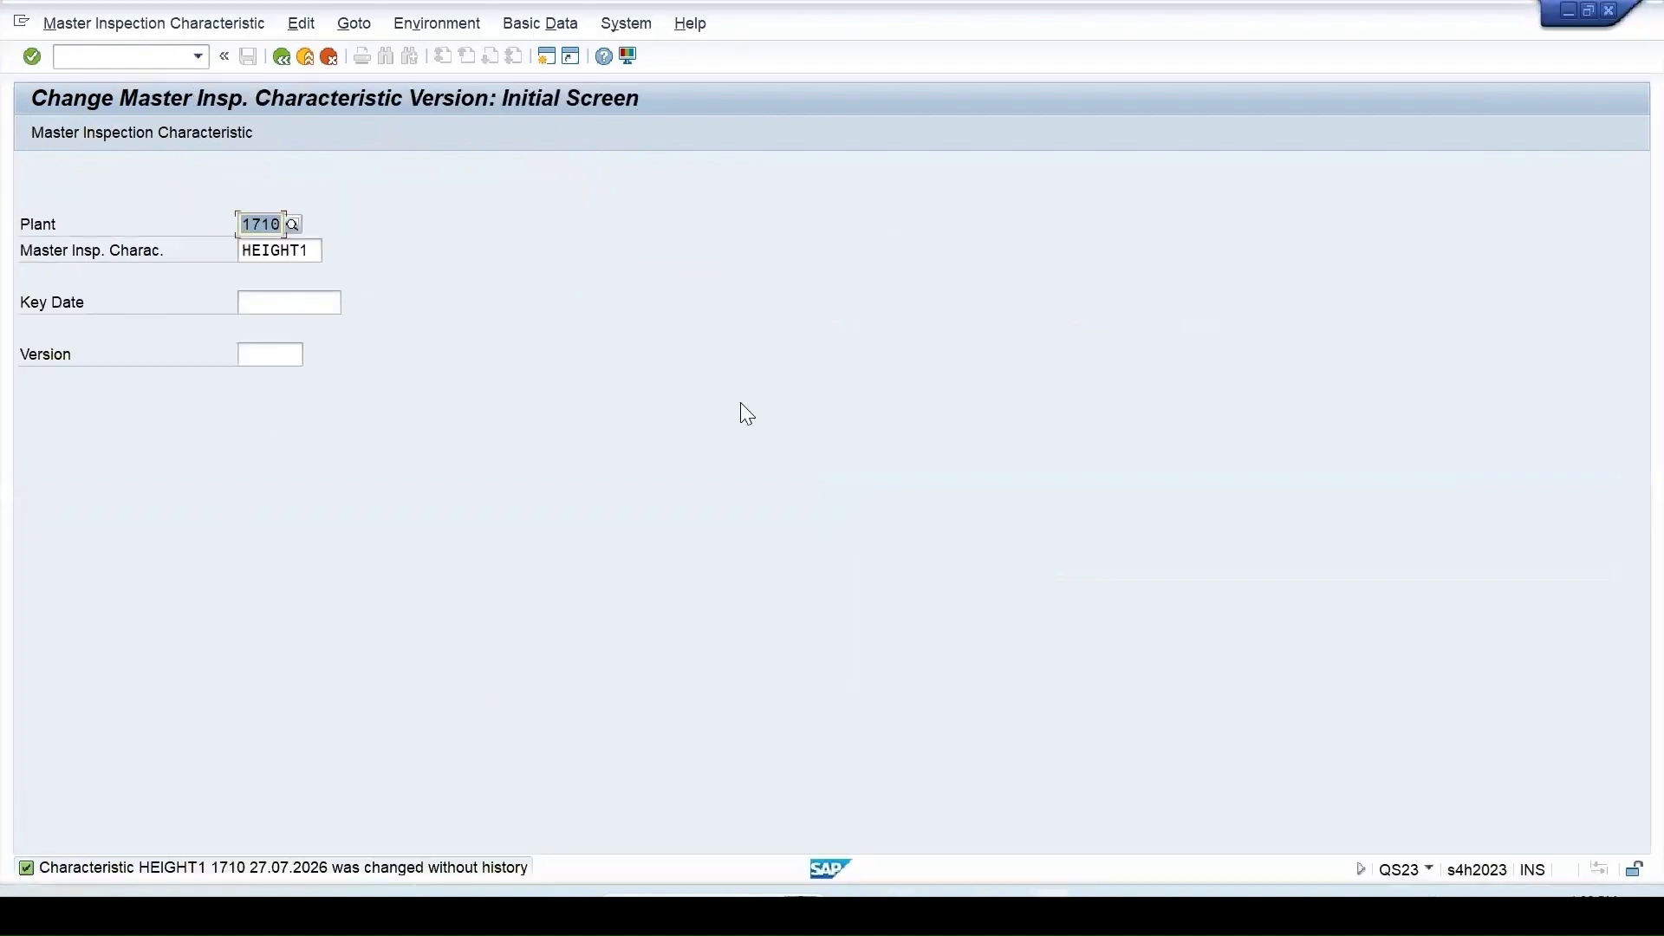
key("Return")
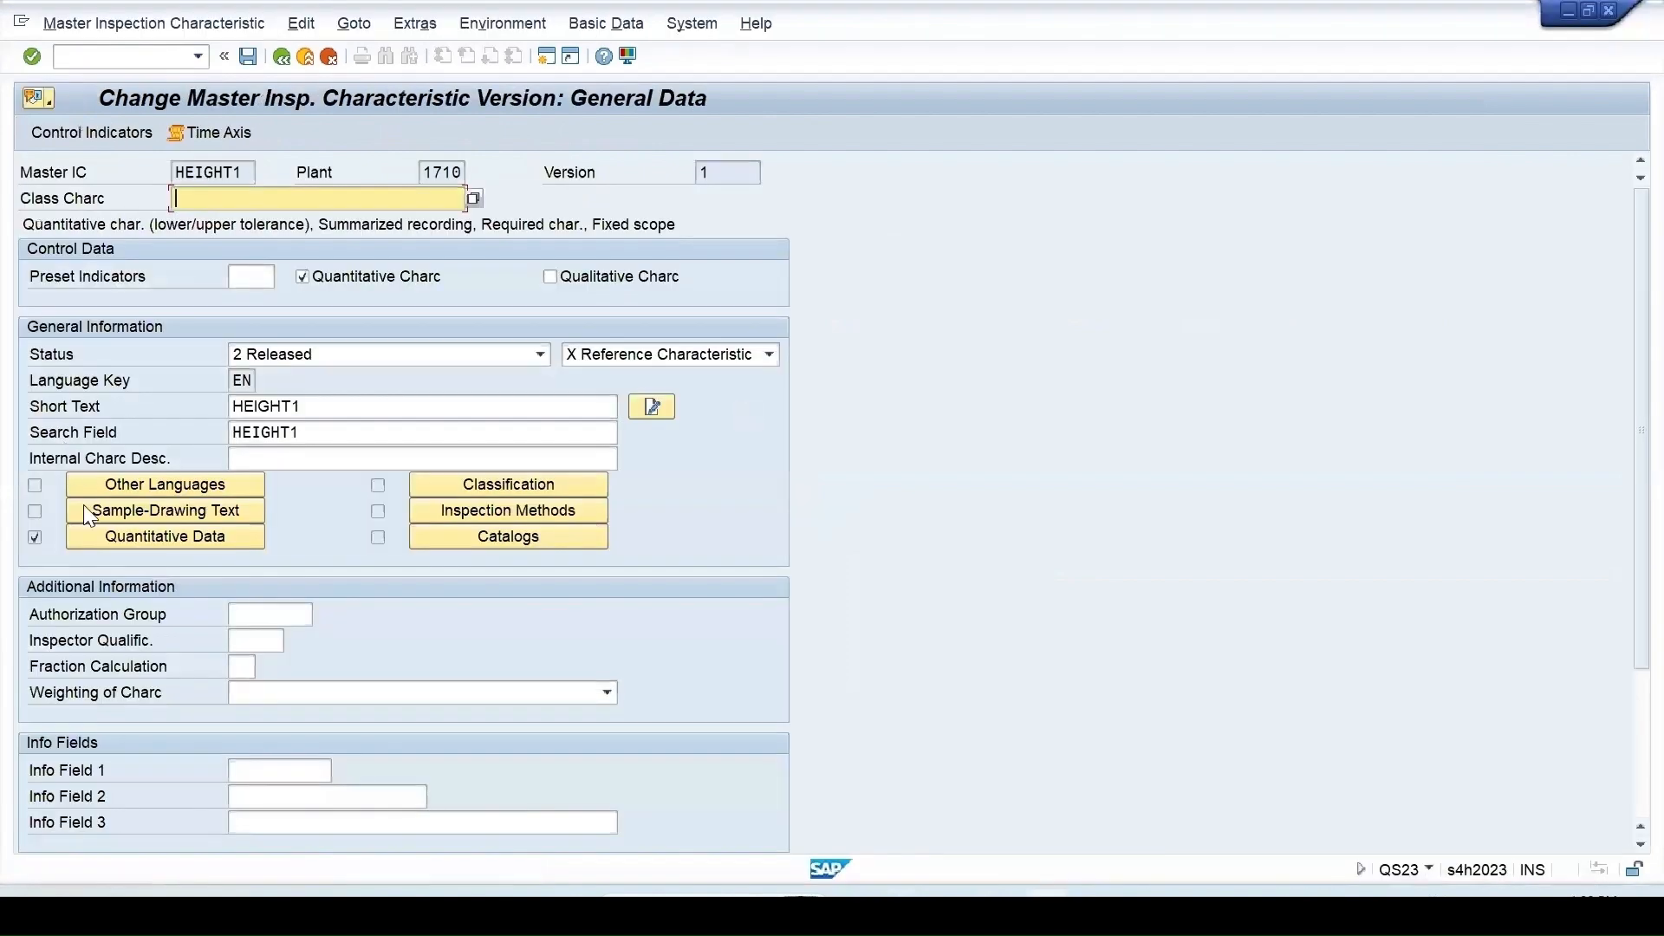
left_click(143, 540)
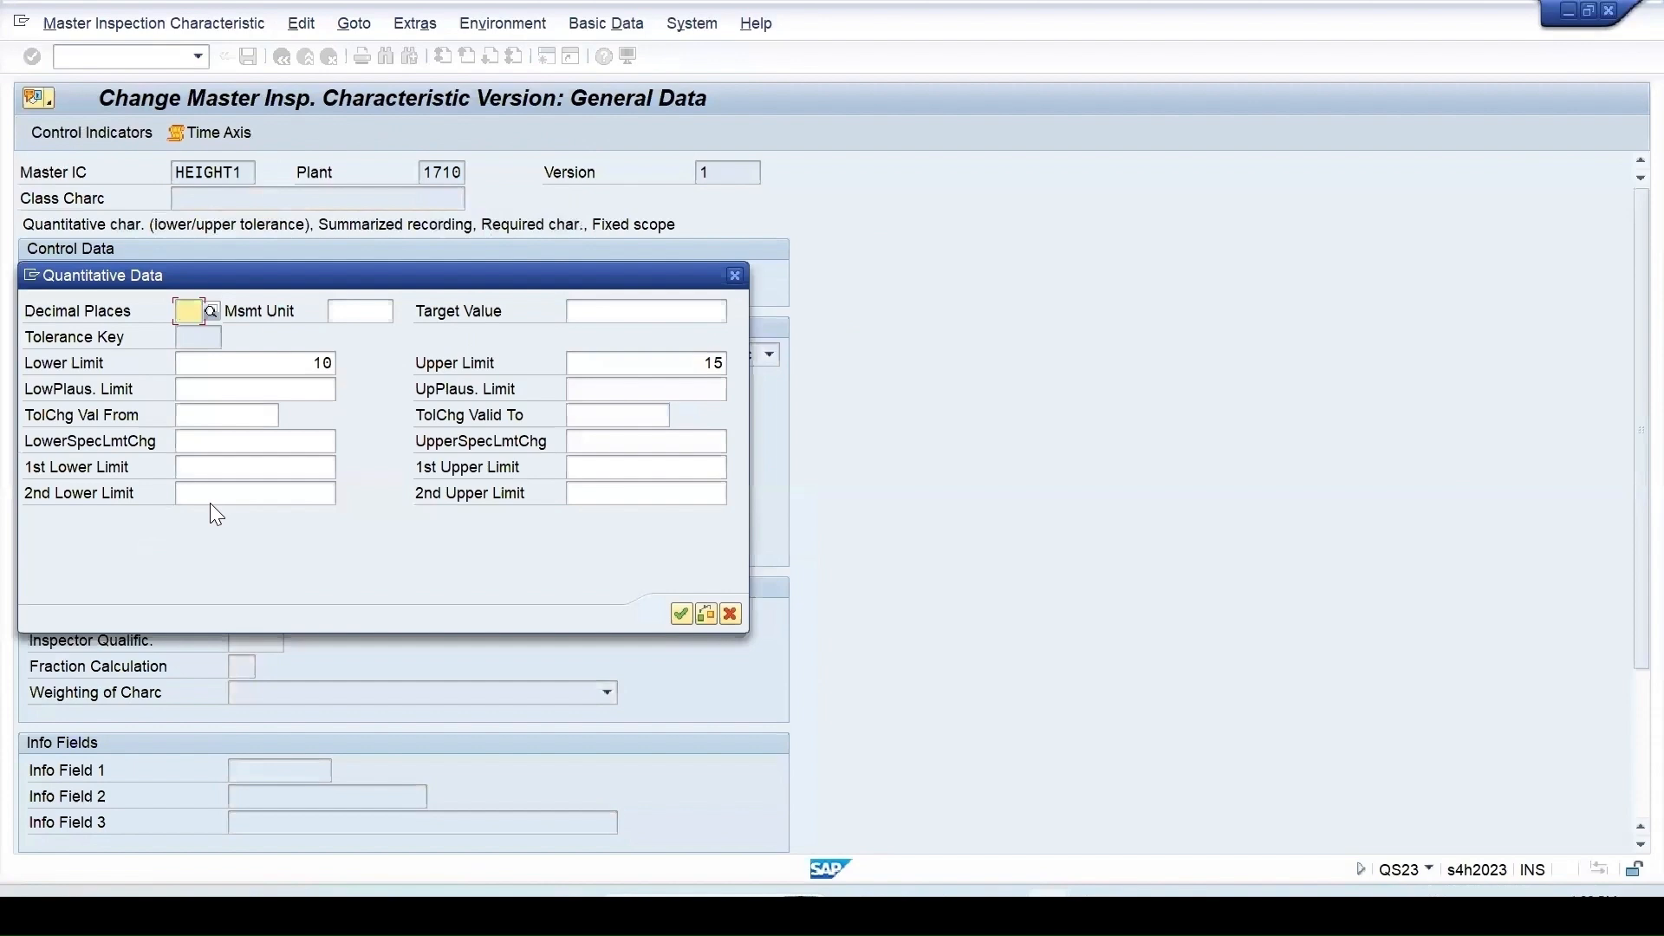
double_click(315, 363)
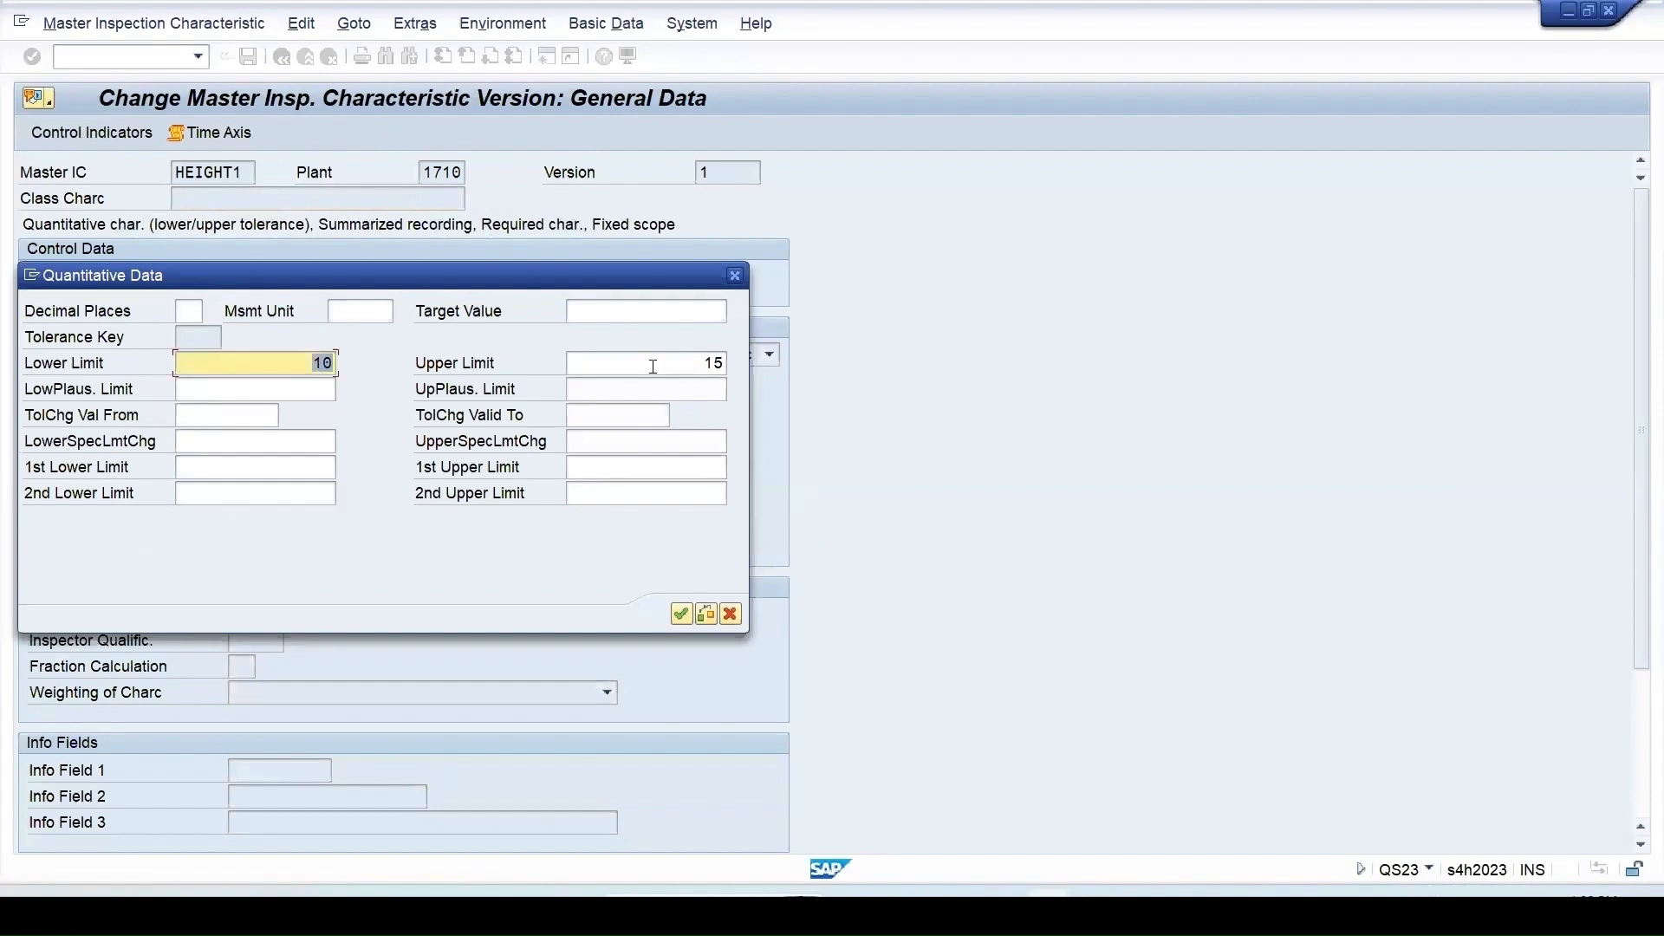
type("1")
key("Return")
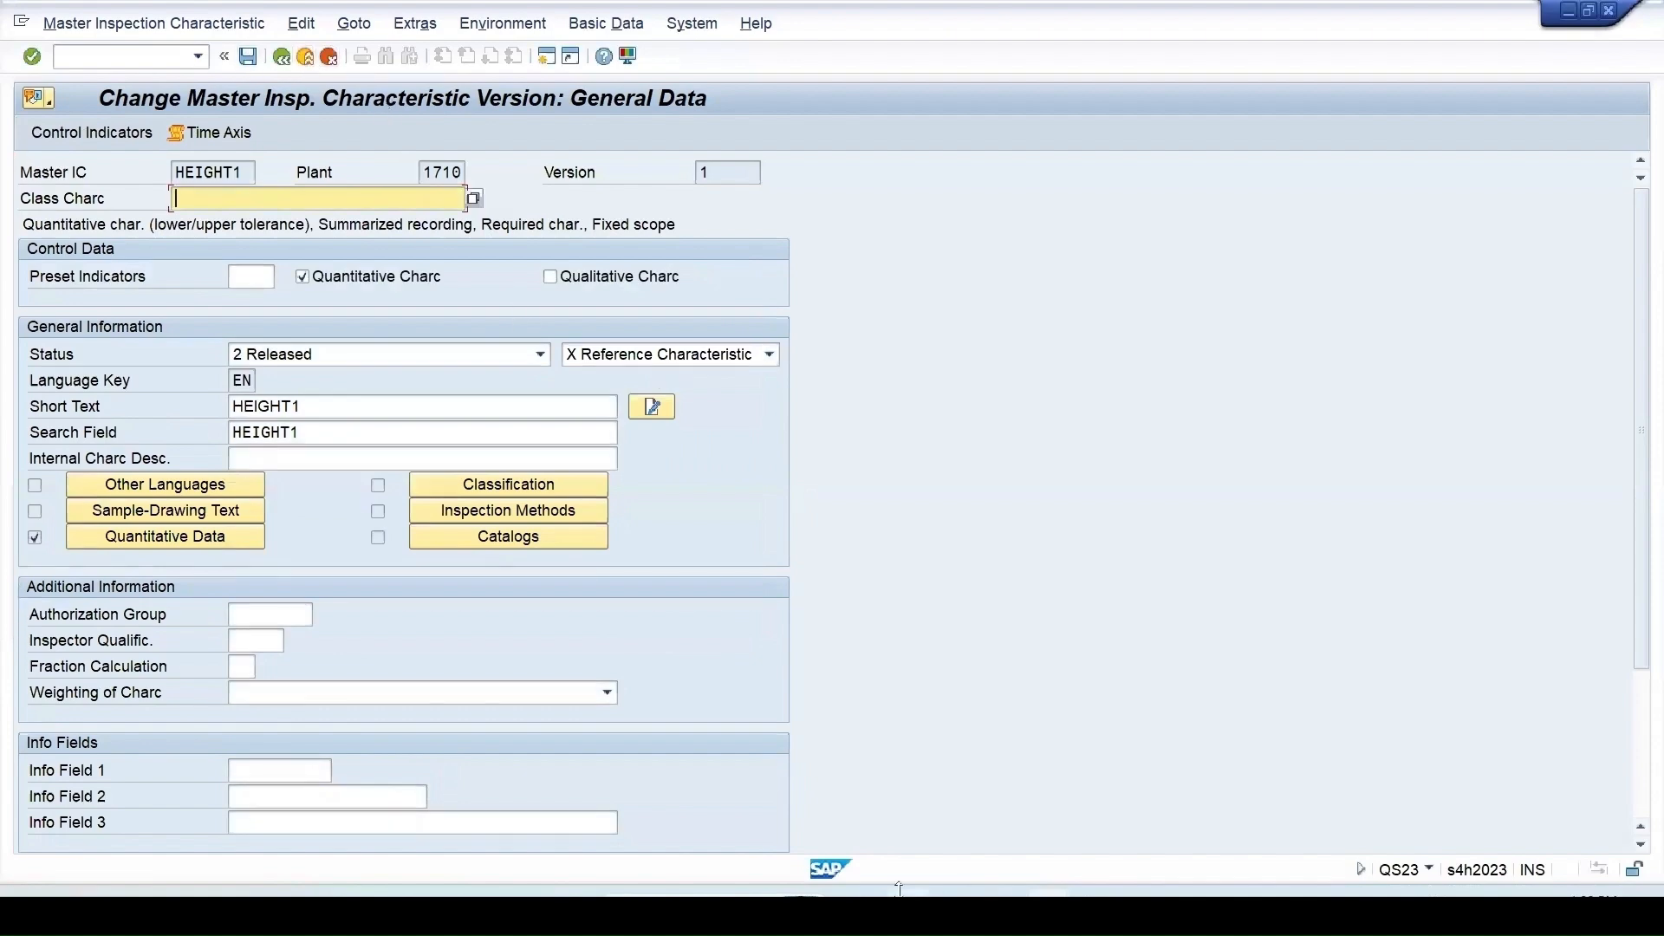
Return to the inspection plan, check the quantitative data of characteristic 10 and save the plan
mouse_move(1049, 914)
left_click(1467, 787)
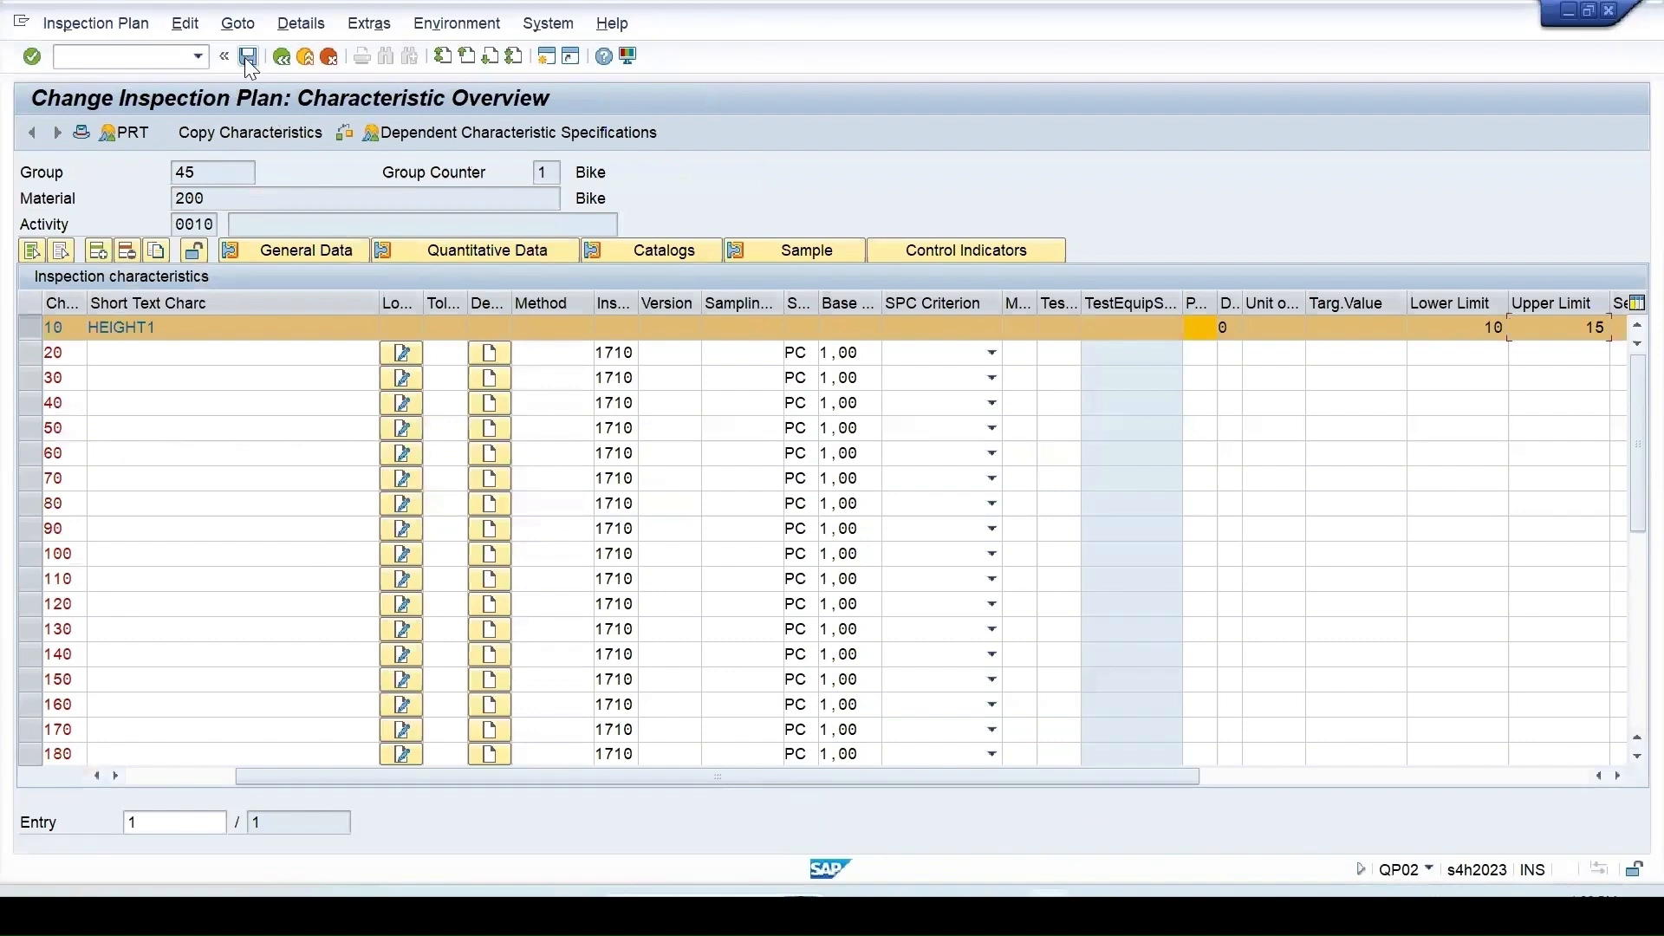
left_click(484, 247)
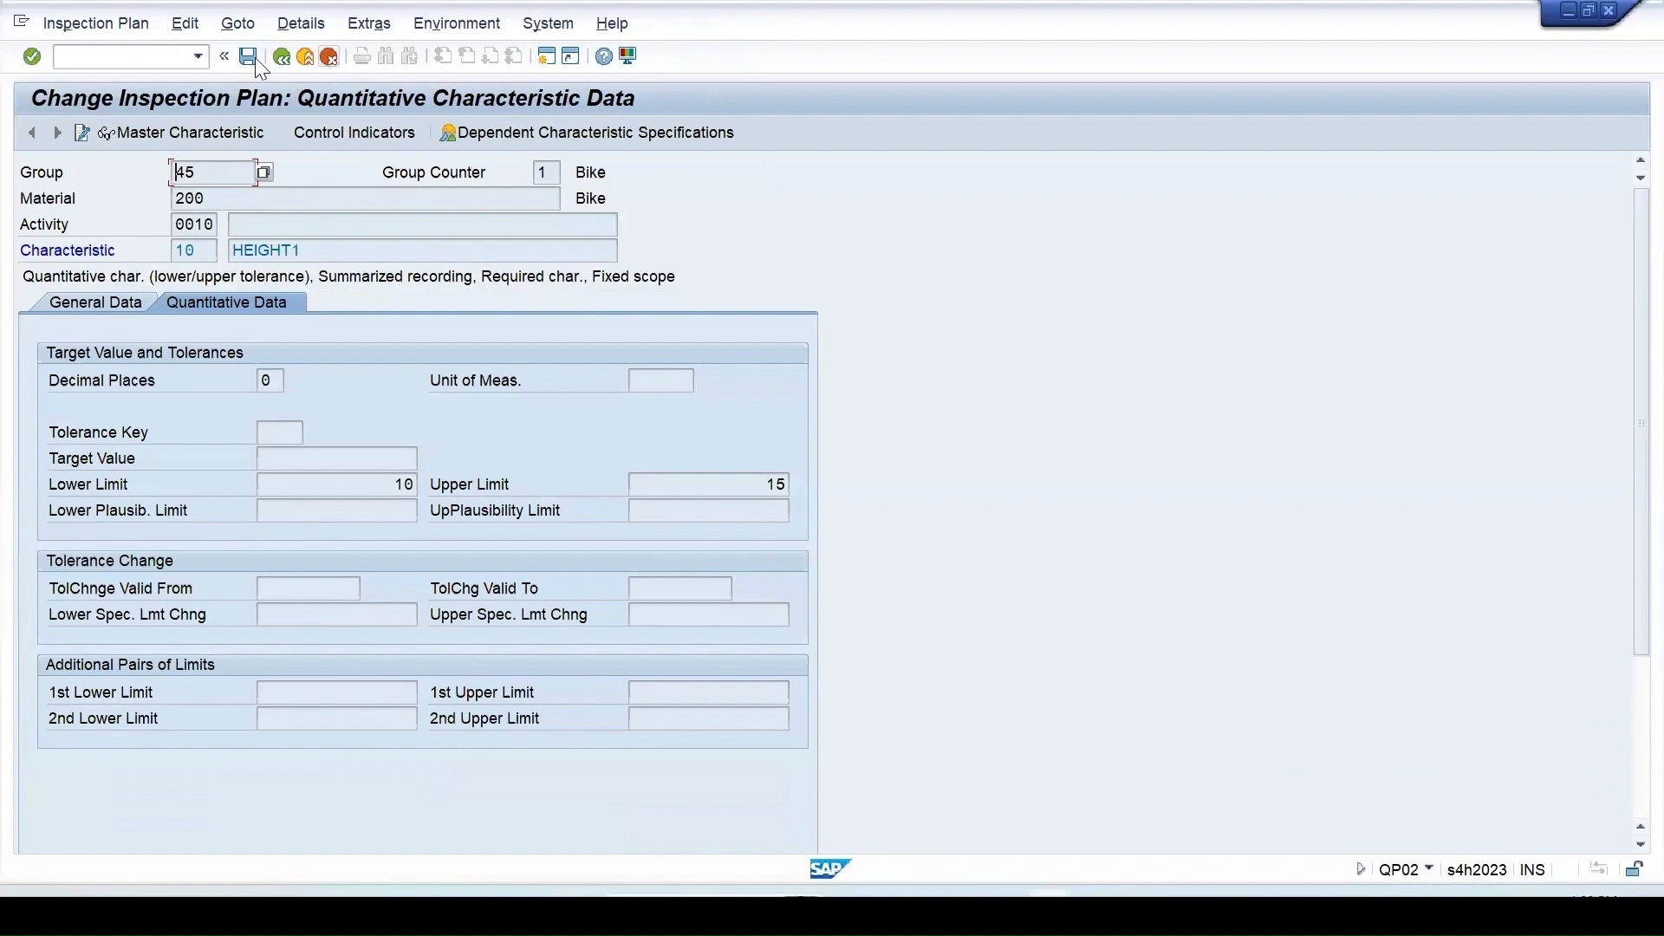
left_click(258, 63)
Go back to master characteristic HEIGHT1, review its quantitative data and save the master characteristic
mouse_move(1048, 914)
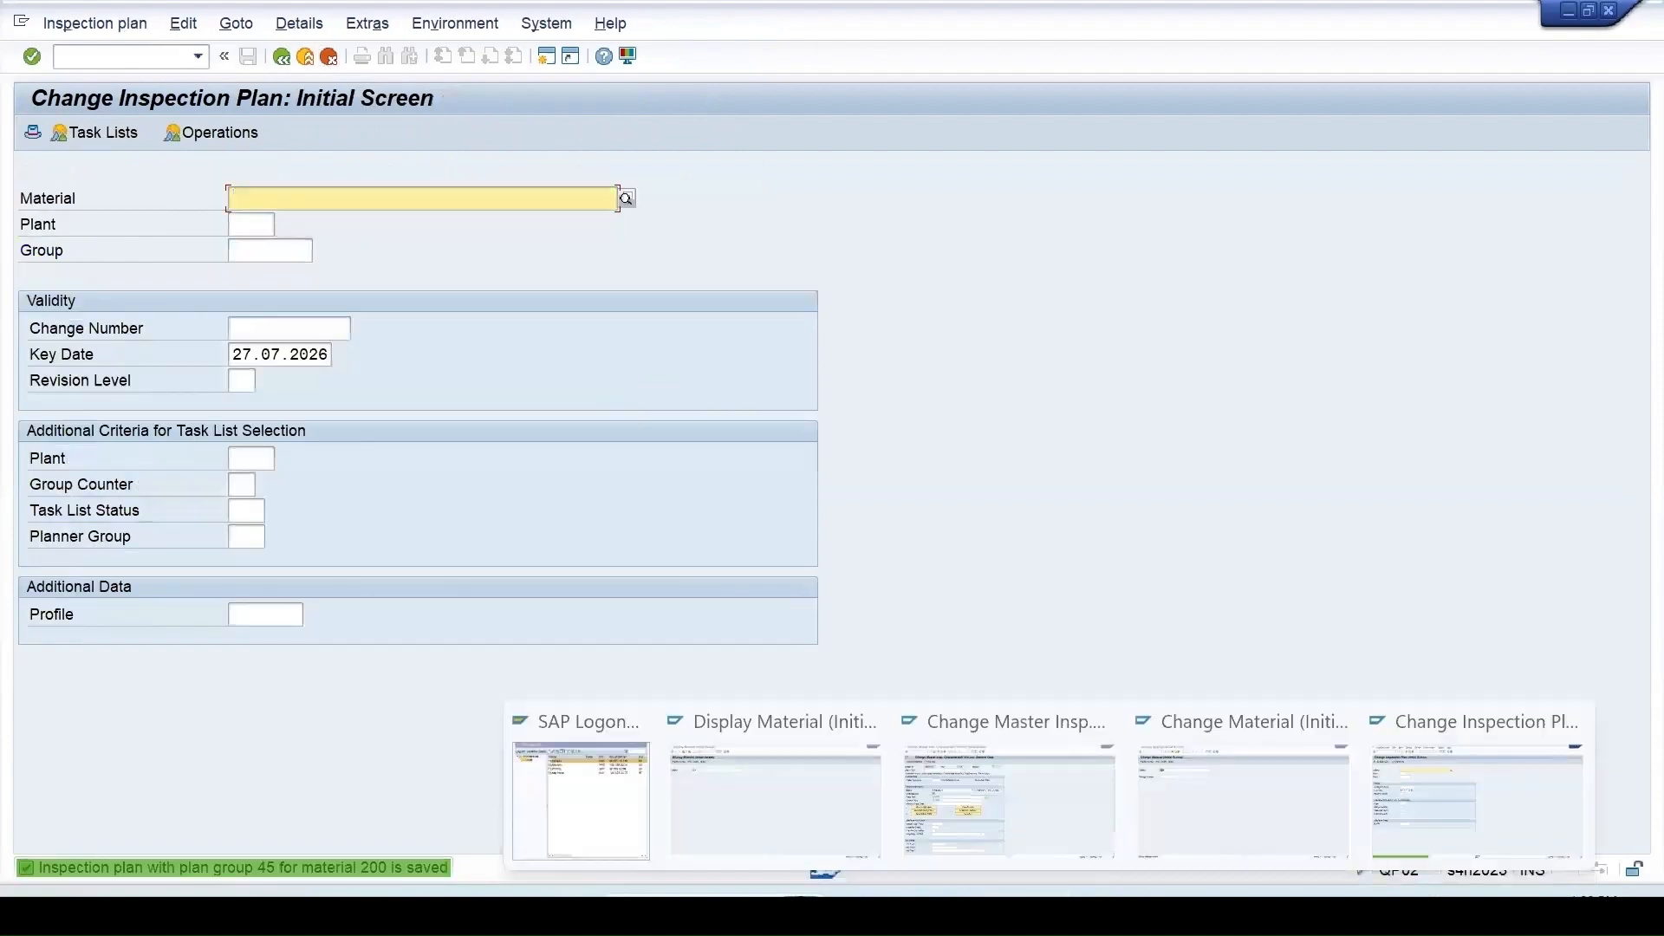
left_click(978, 825)
left_click(102, 541)
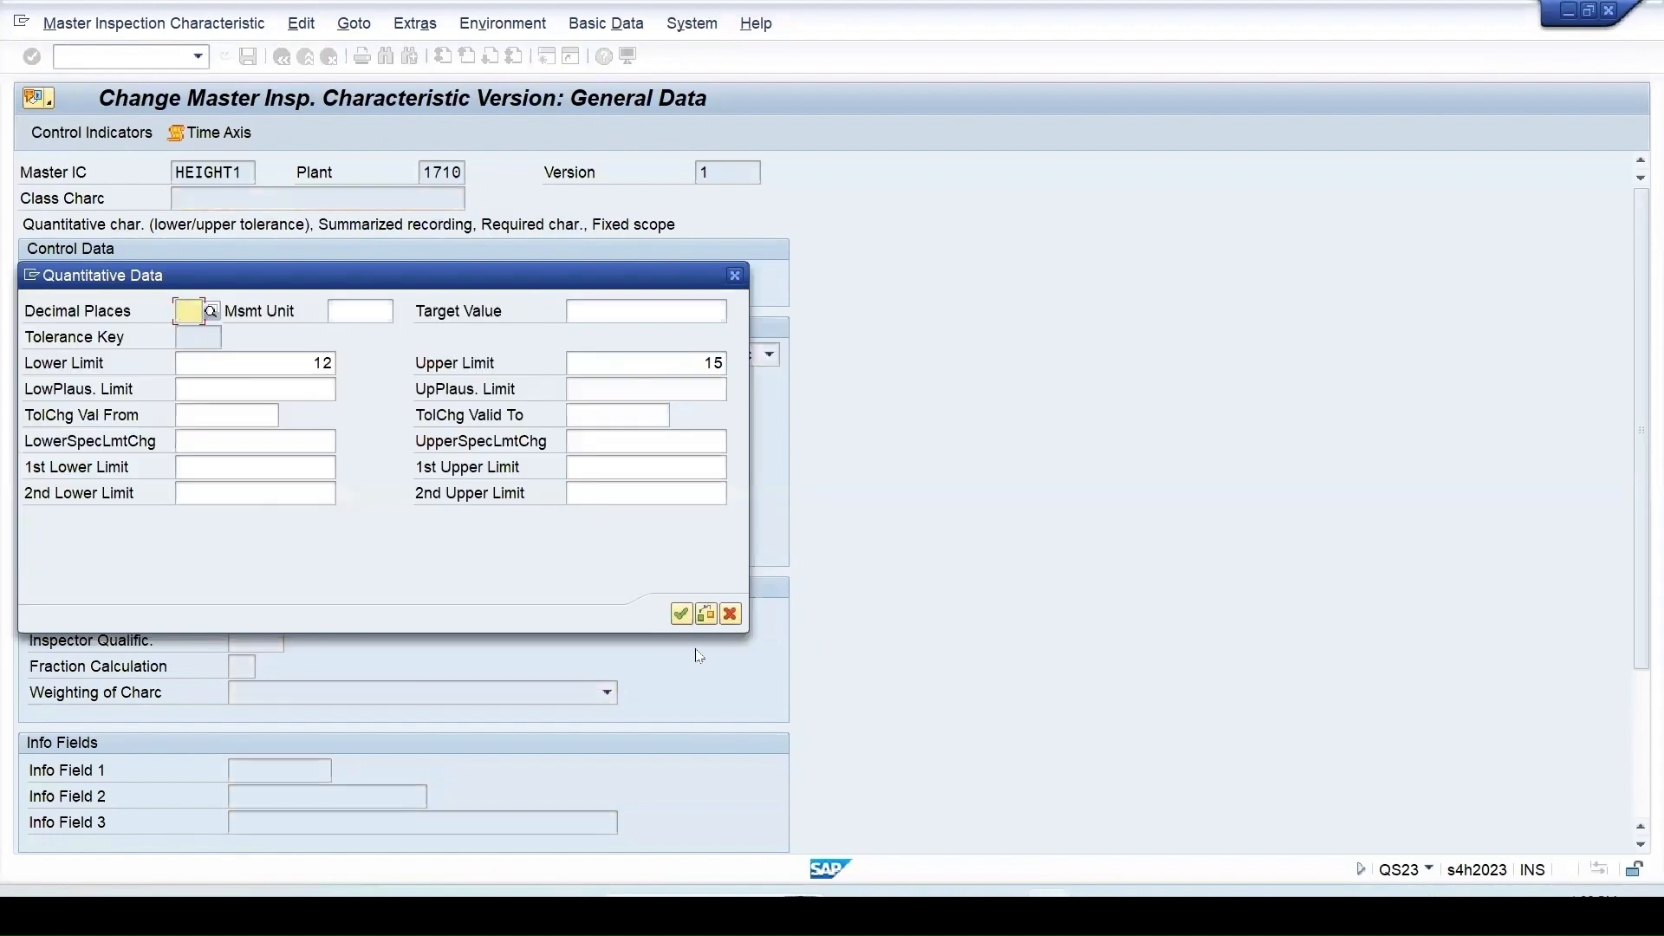
left_click(681, 613)
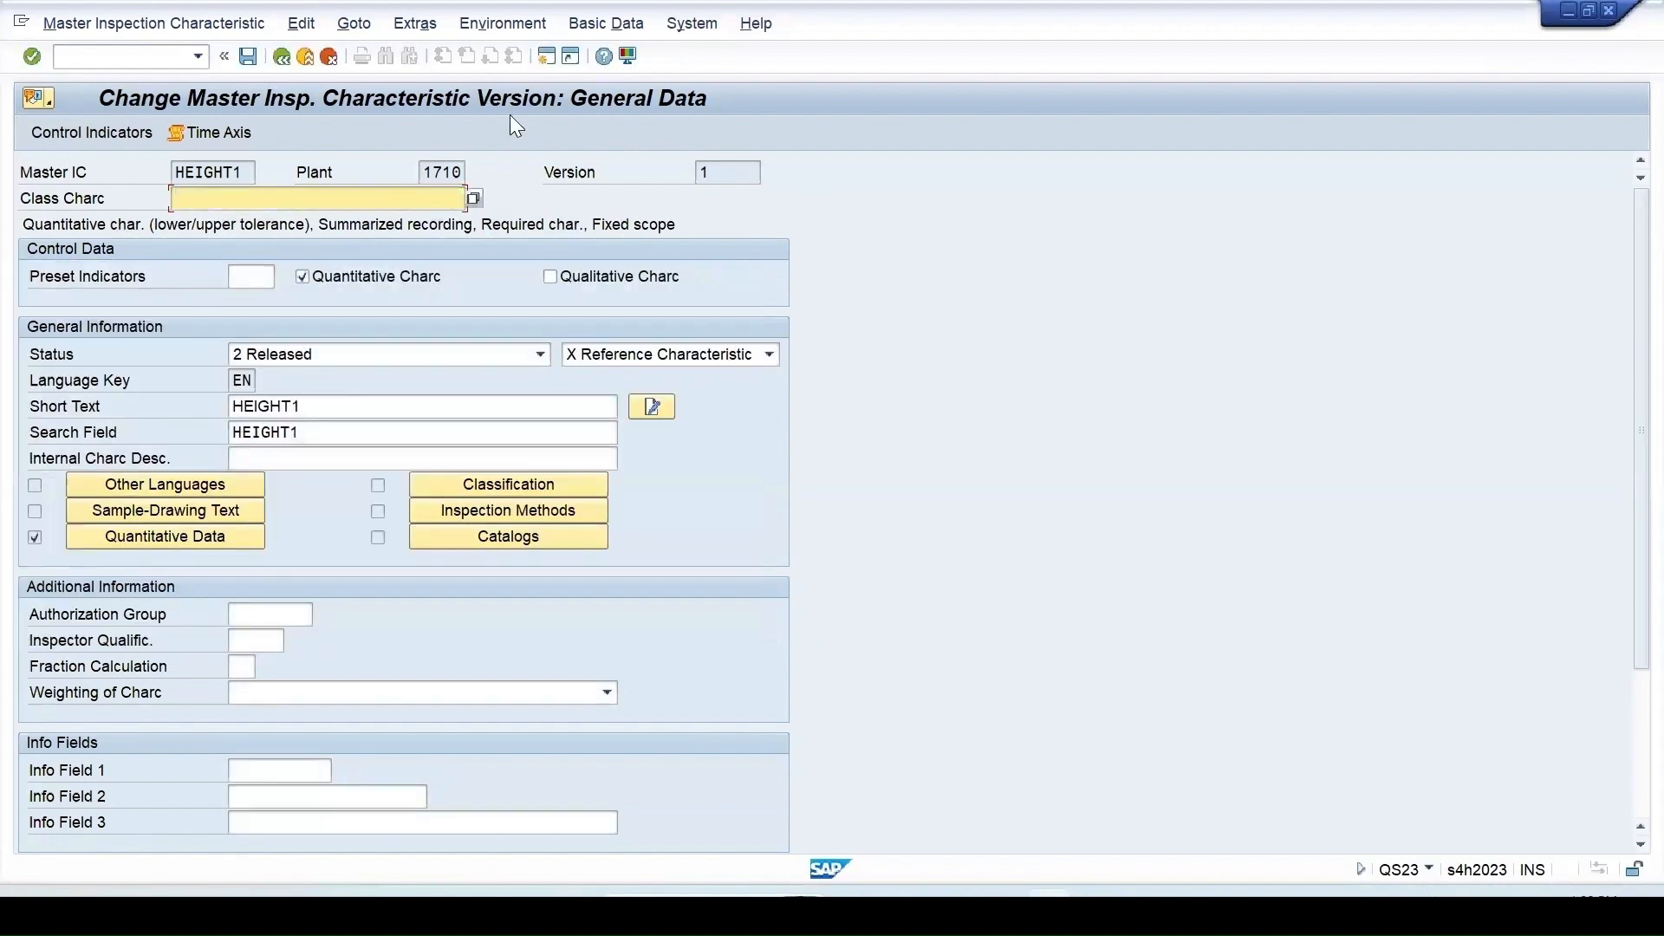
left_click(248, 58)
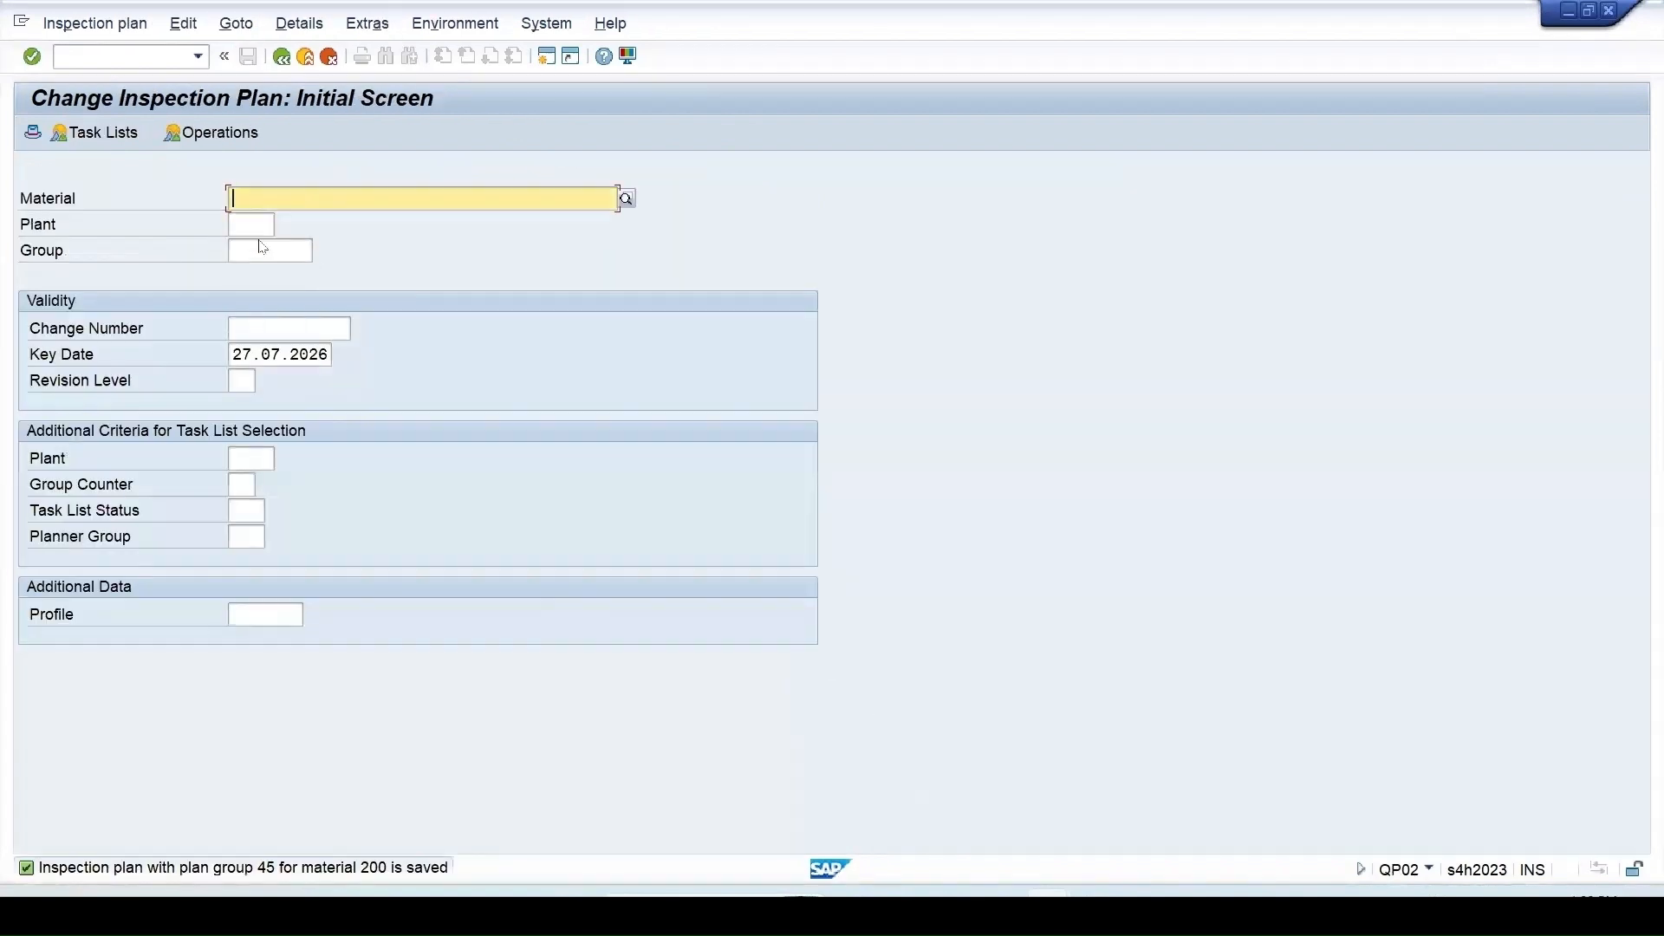
Reopen the inspection plan for material 200 in plant 1710 and display the inspection characteristics of operation 0010
type("200")
left_click(252, 224)
left_click(250, 242)
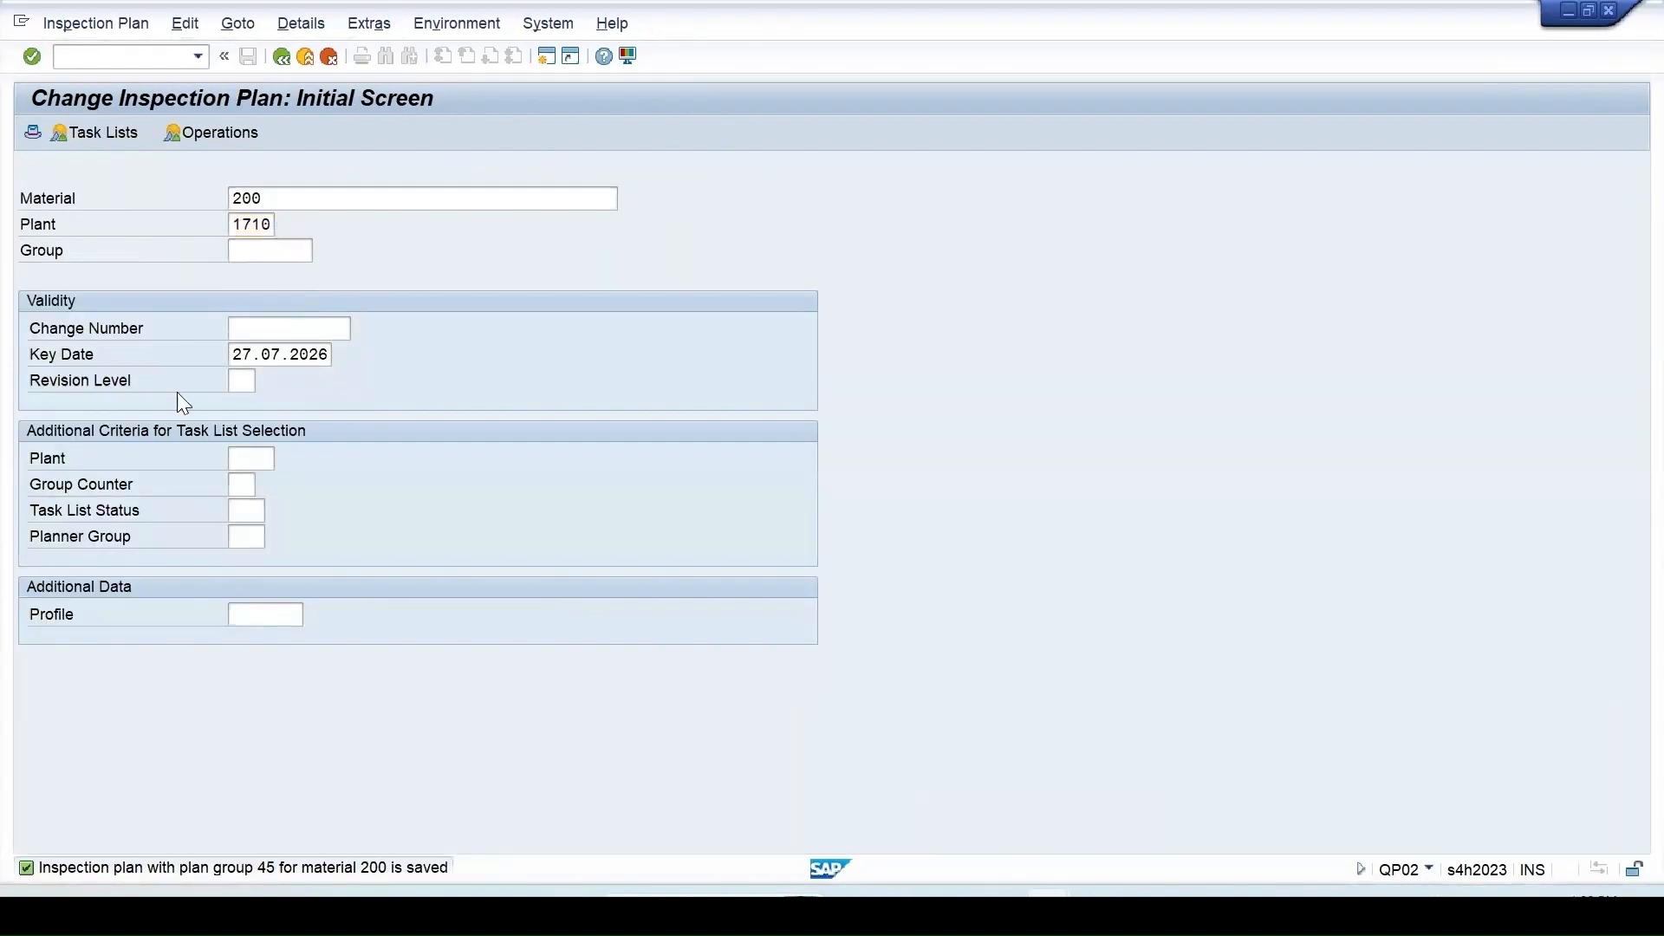
key("Return")
left_click(30, 301)
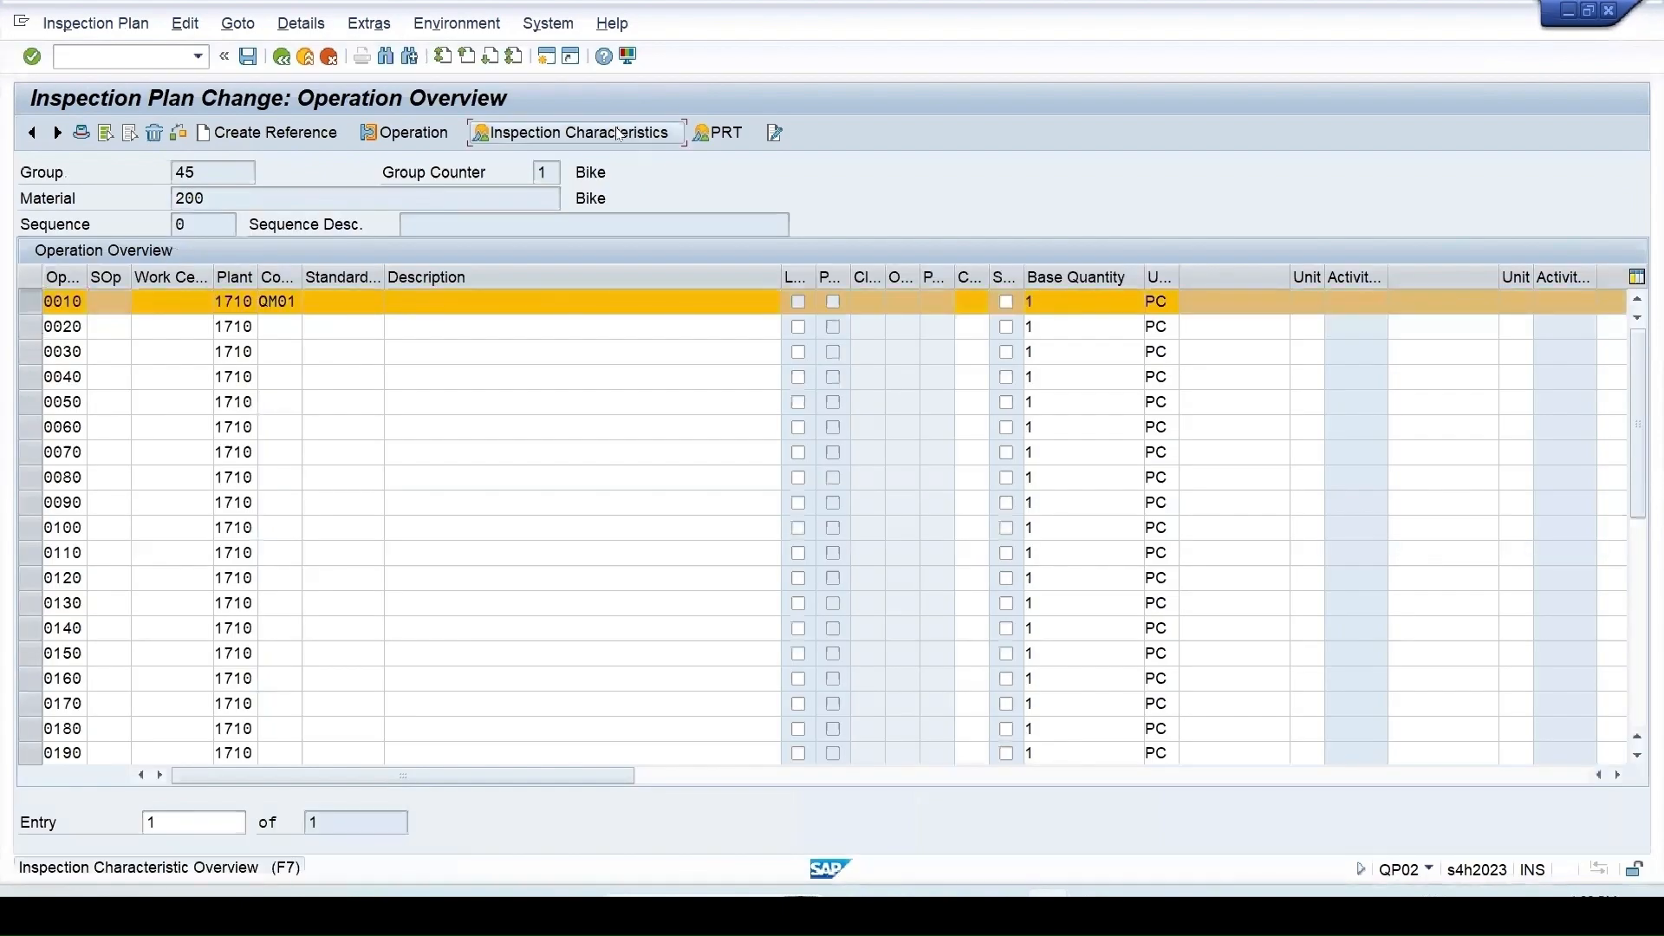
left_click(568, 132)
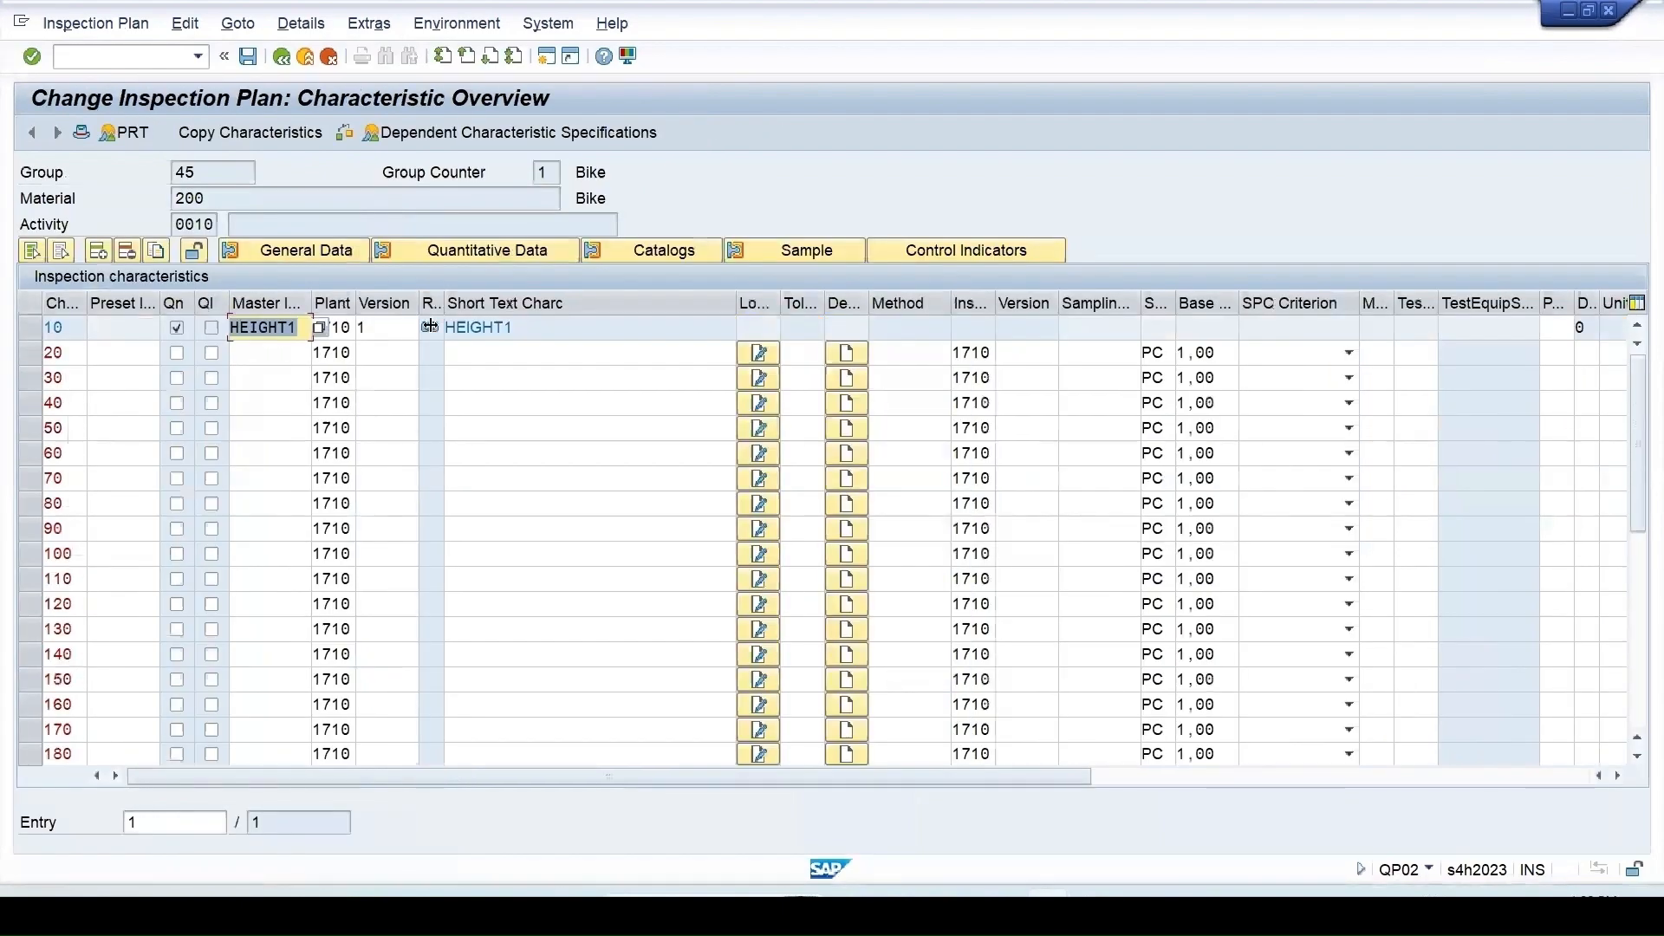
Check the limits in the quantitative data of characteristic 10 and return to the characteristic overview
left_click(30, 328)
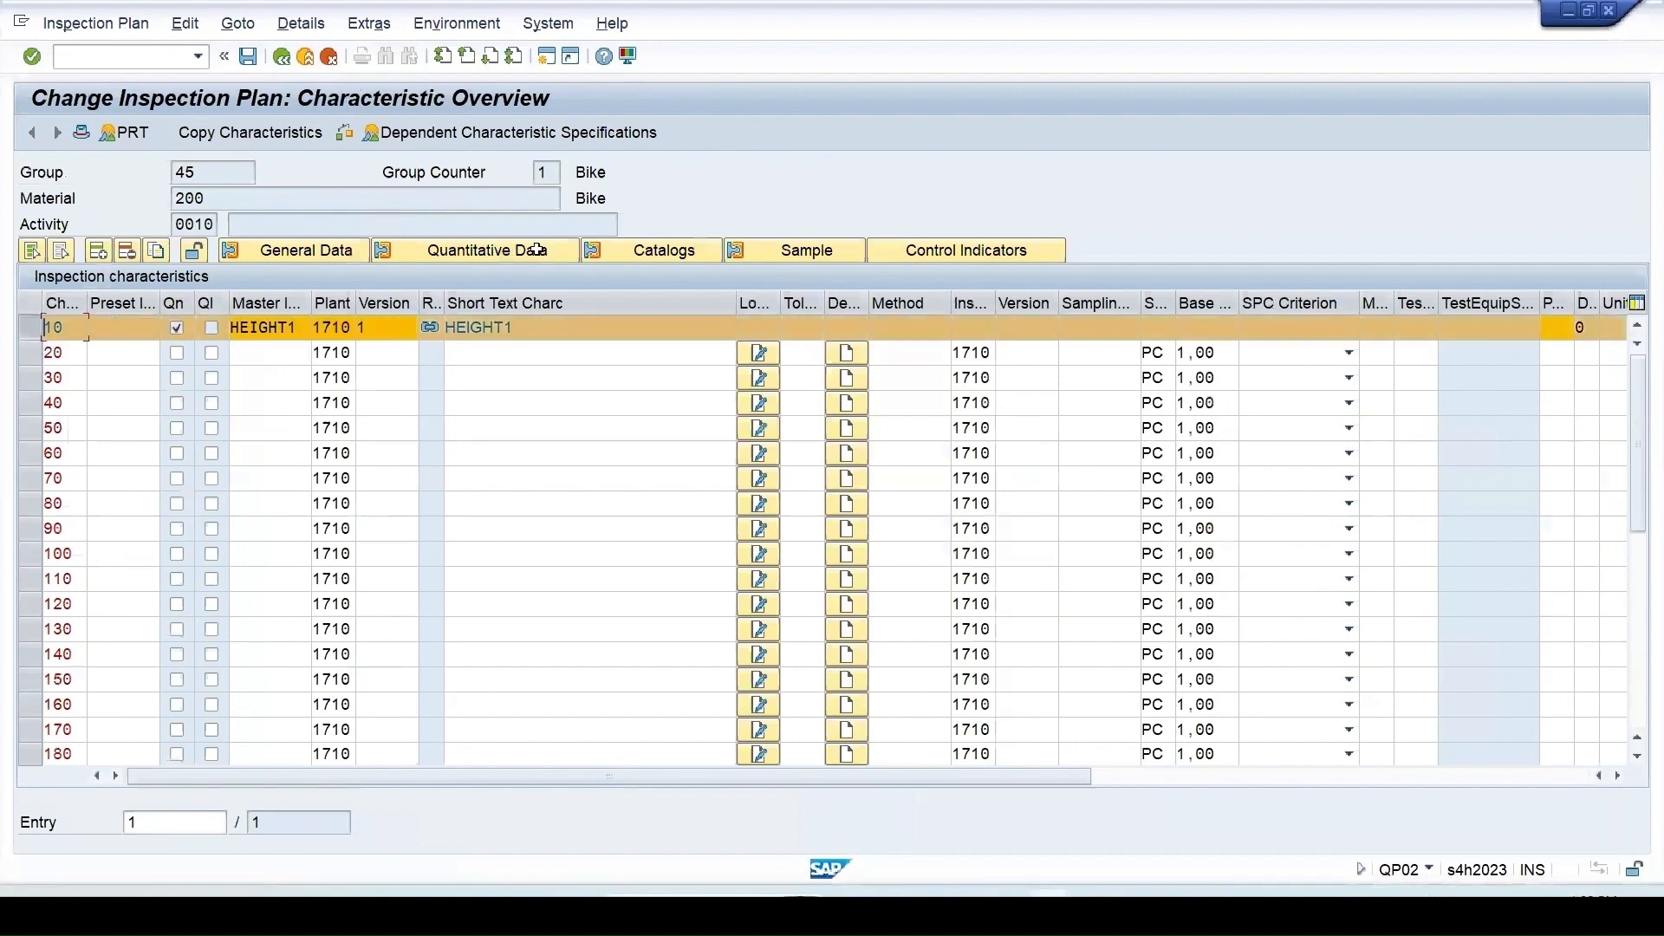
left_click(506, 248)
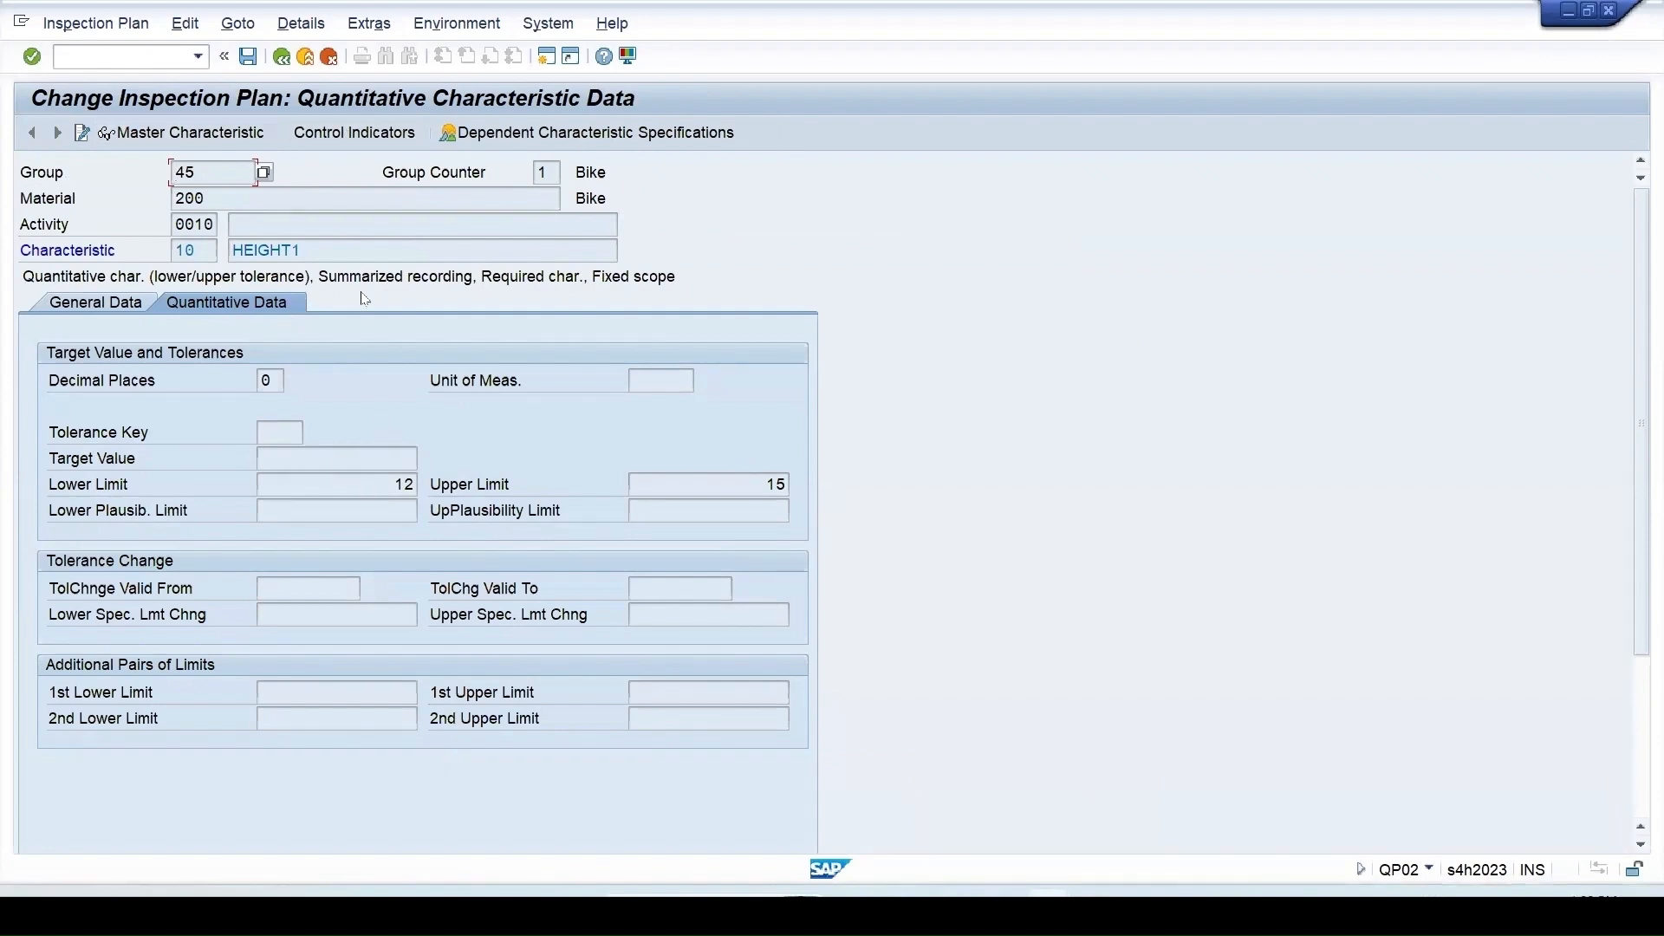
left_click(282, 57)
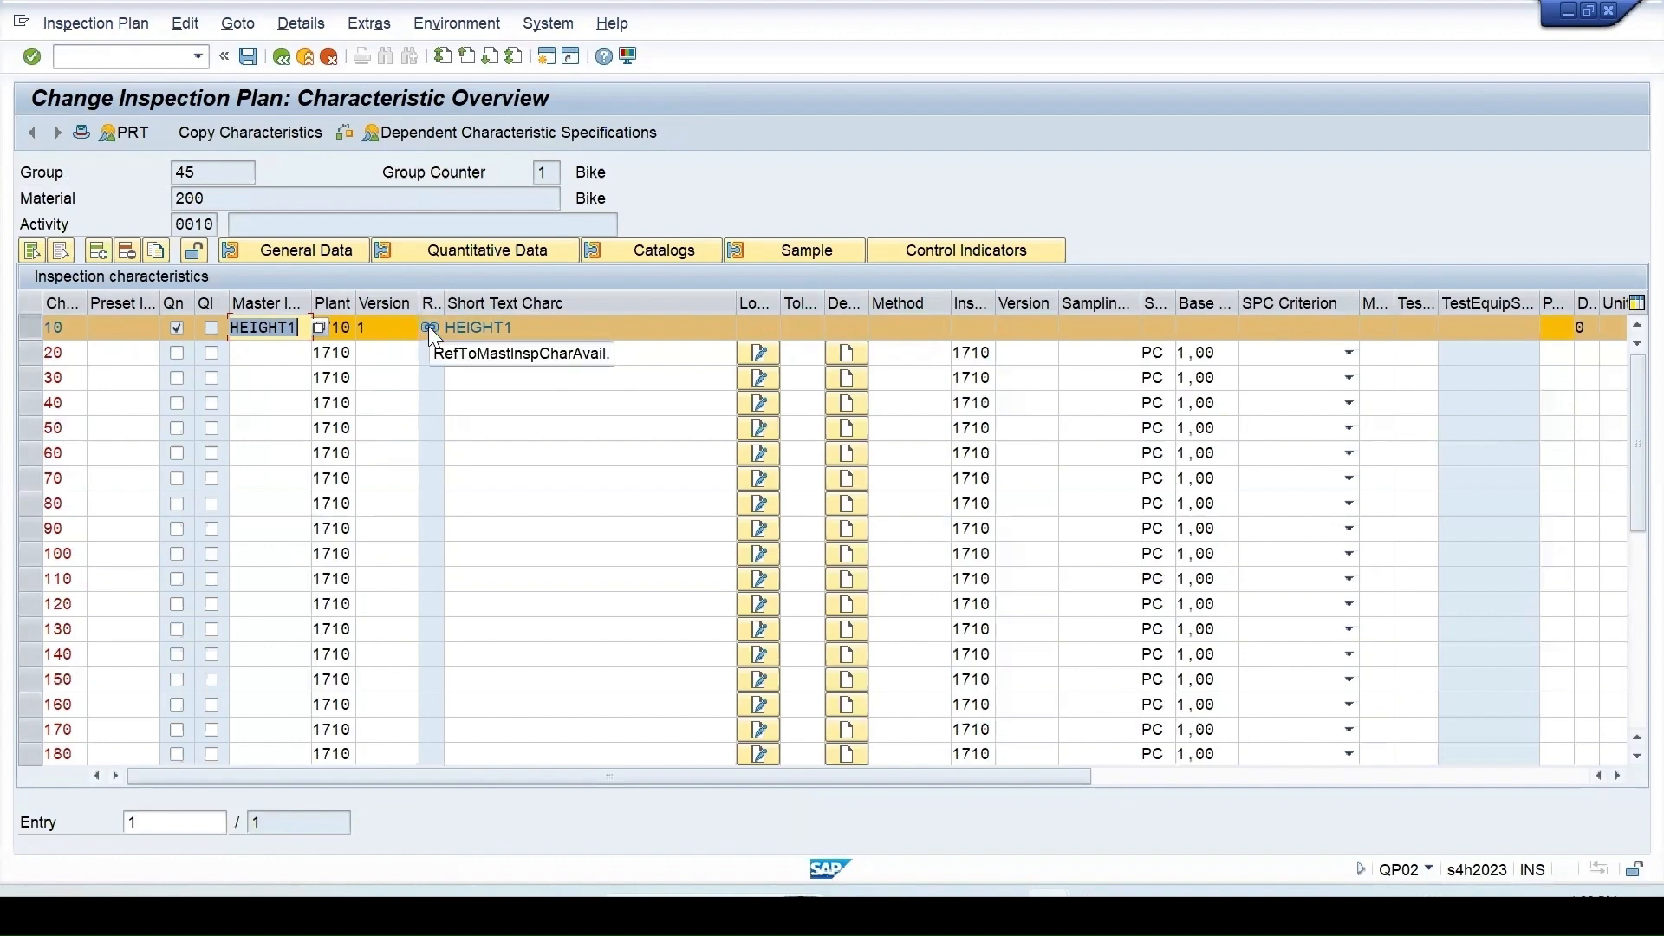
Cancel the reference of characteristic 10 to master inspection characteristic HEIGHT1 and acknowledge the information message
left_click(196, 250)
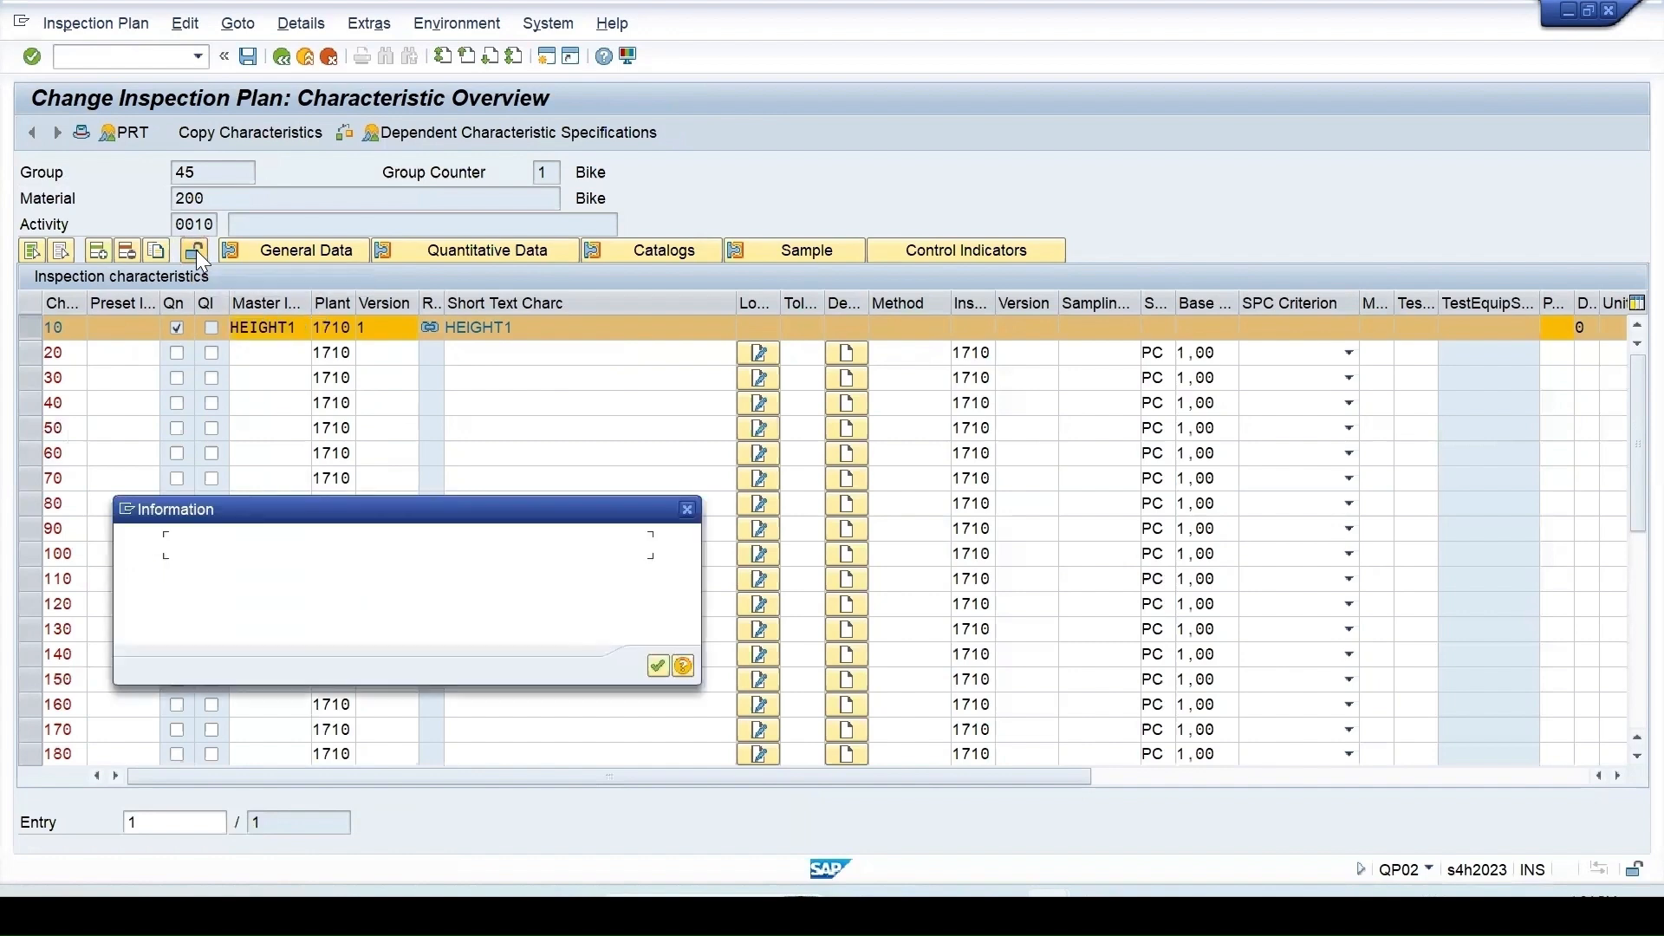
left_click_drag(371, 509, 578, 409)
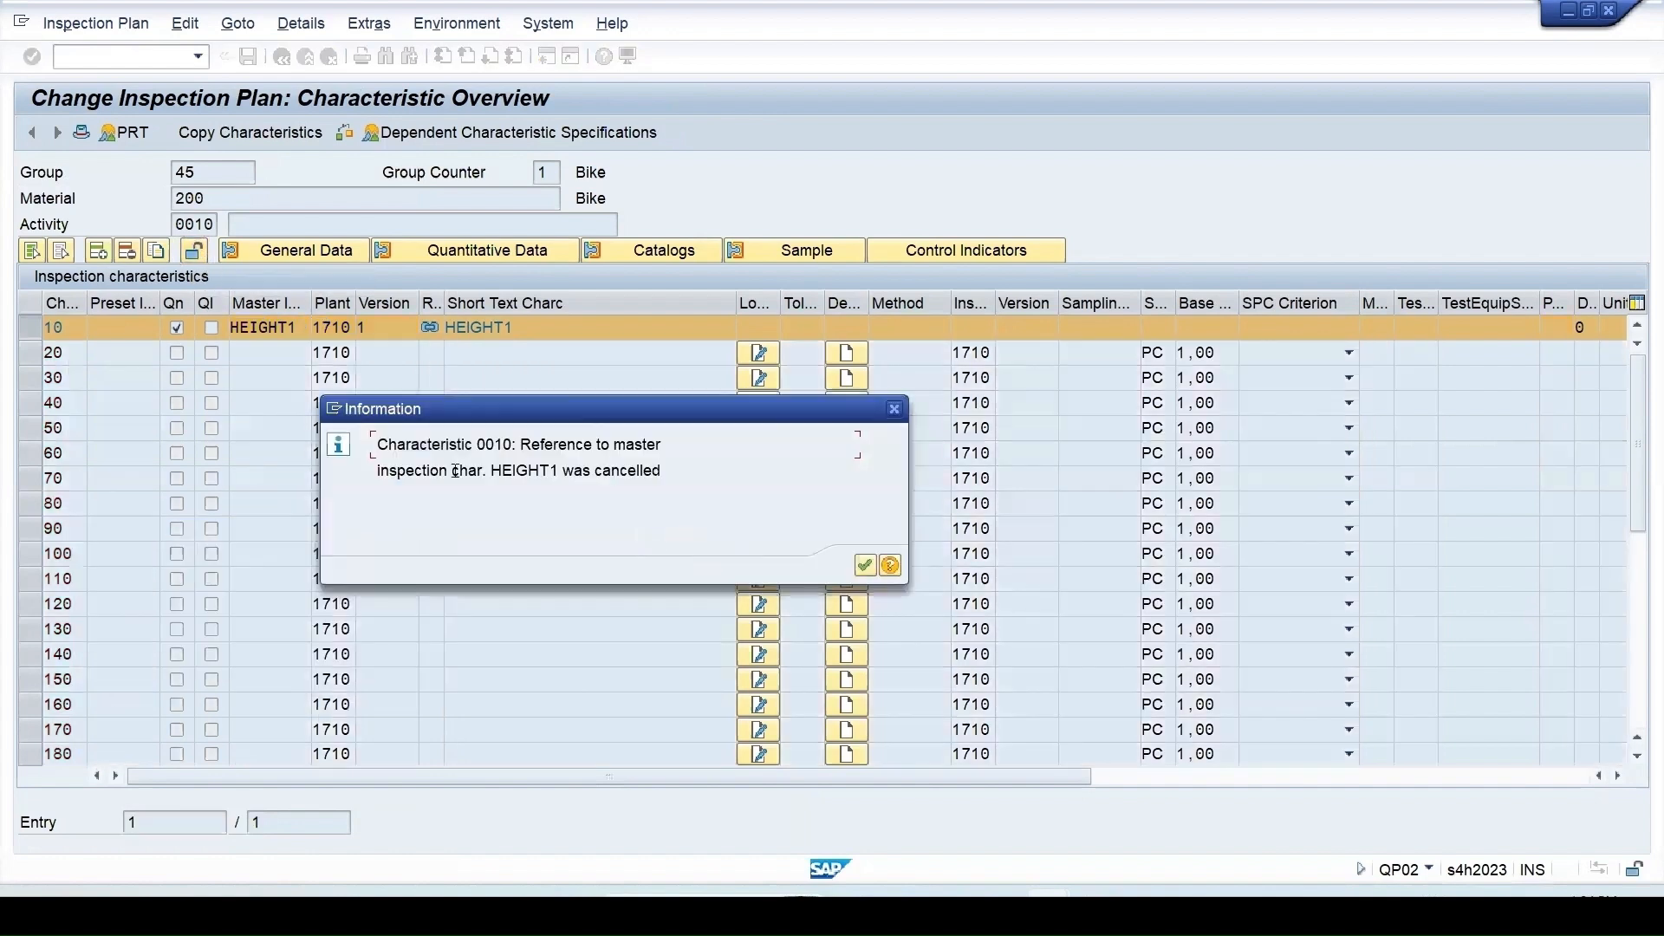
left_click(863, 567)
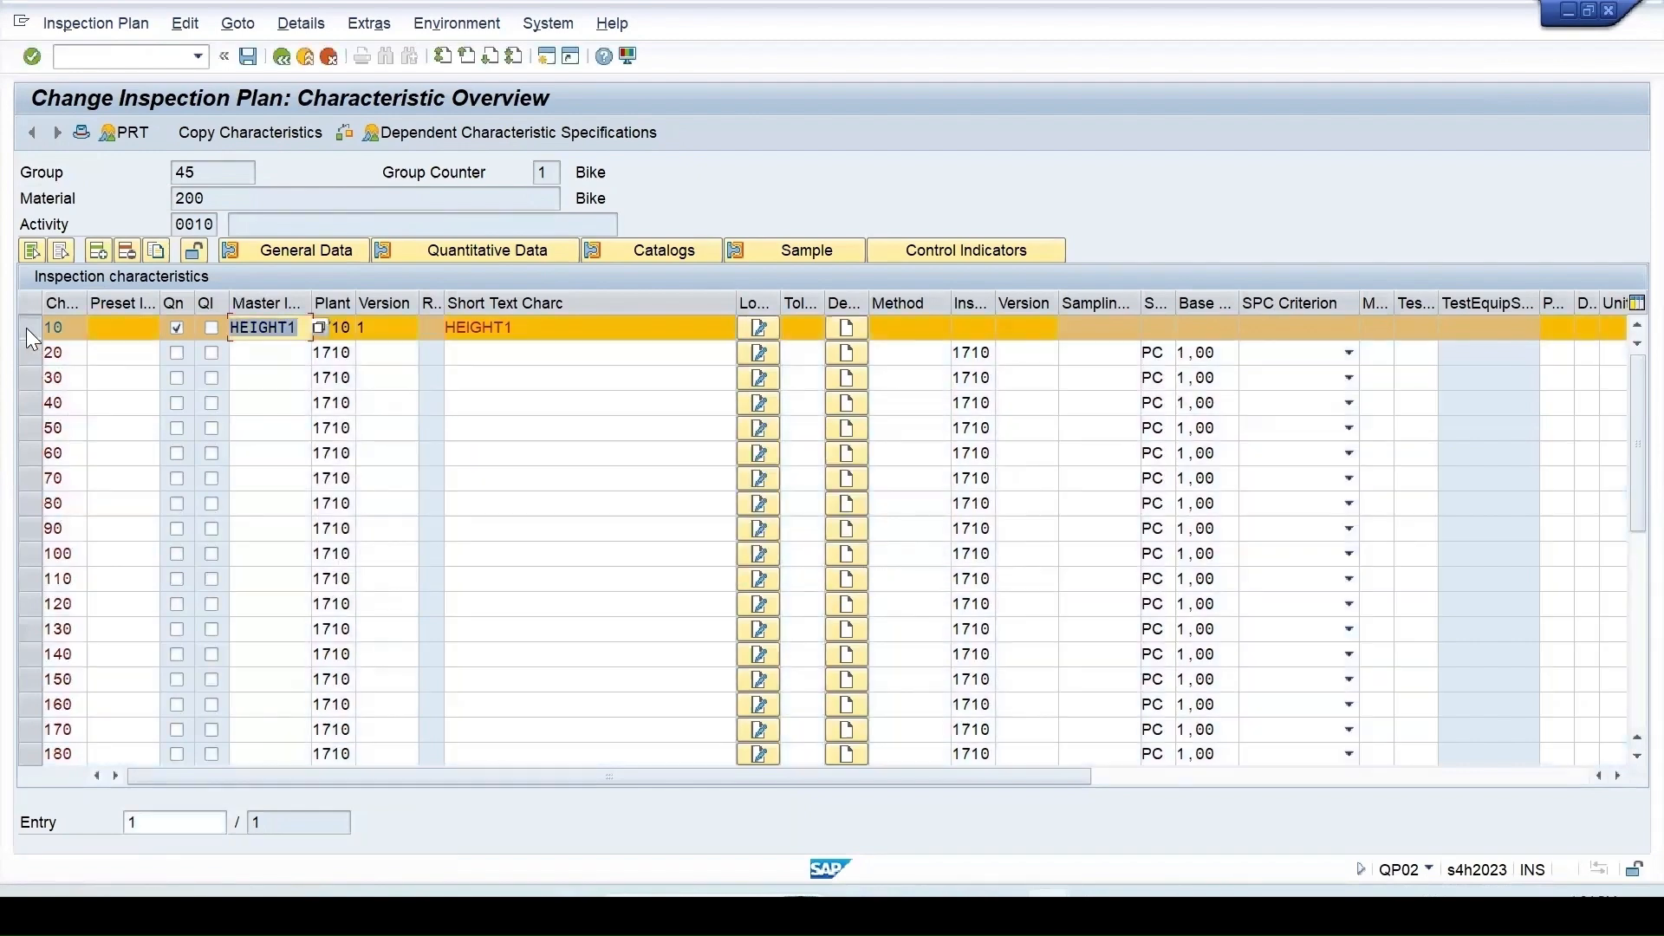
Set the lower limit of characteristic 10 to 11 in its quantitative data and save the inspection plan
left_click(483, 259)
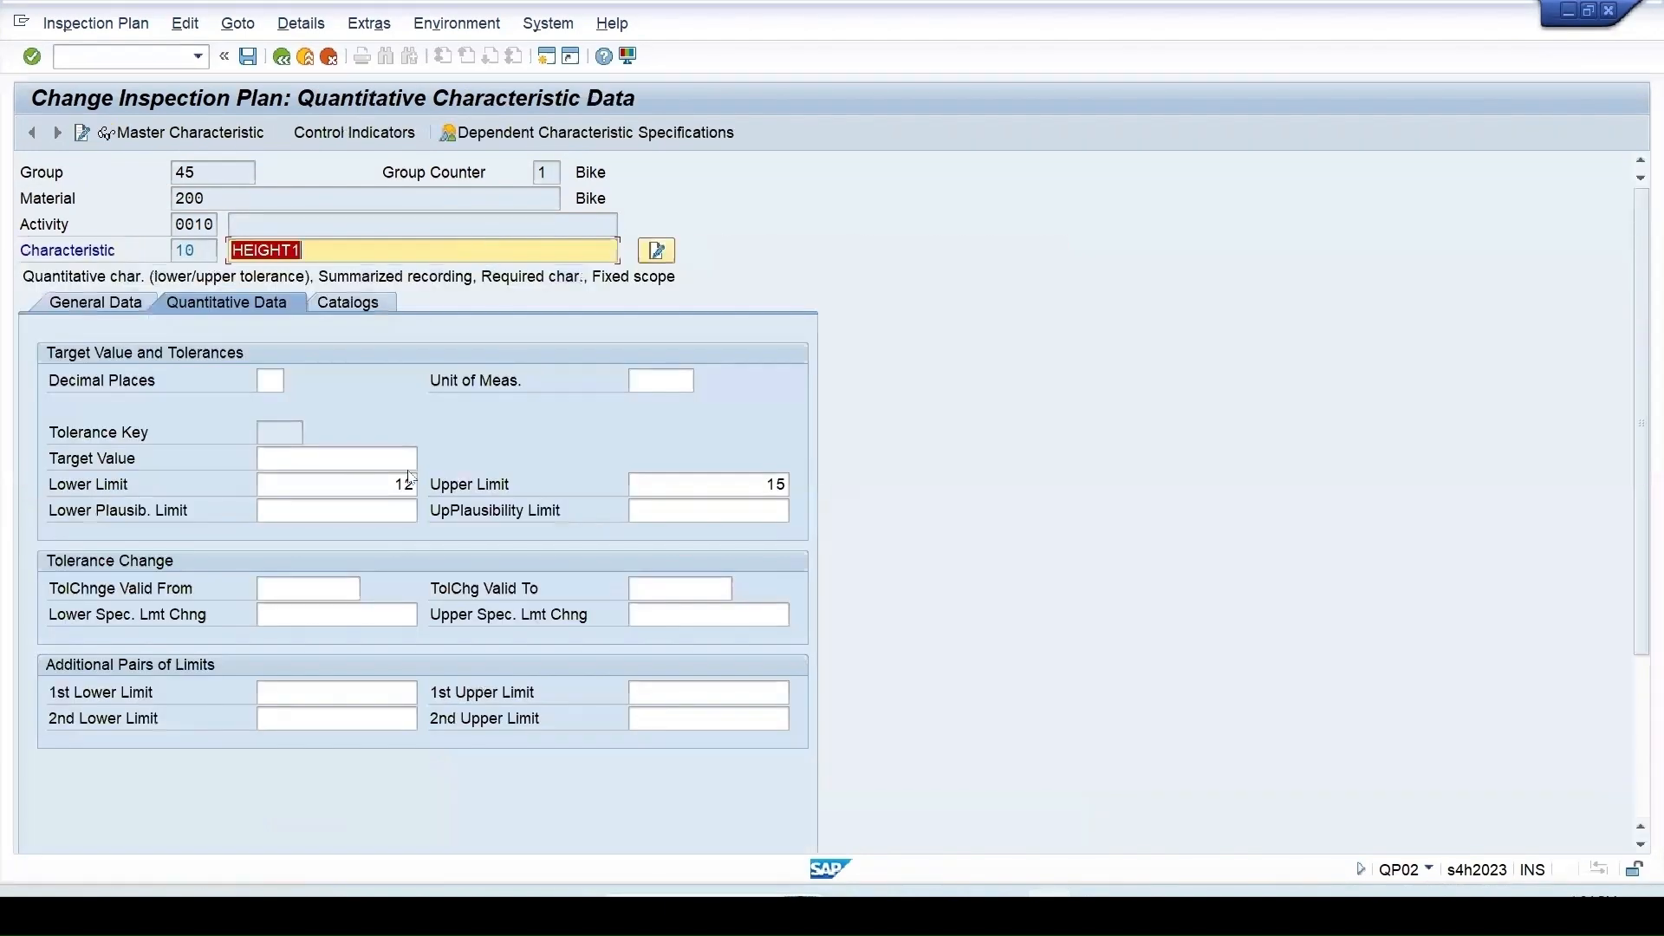
double_click(405, 482)
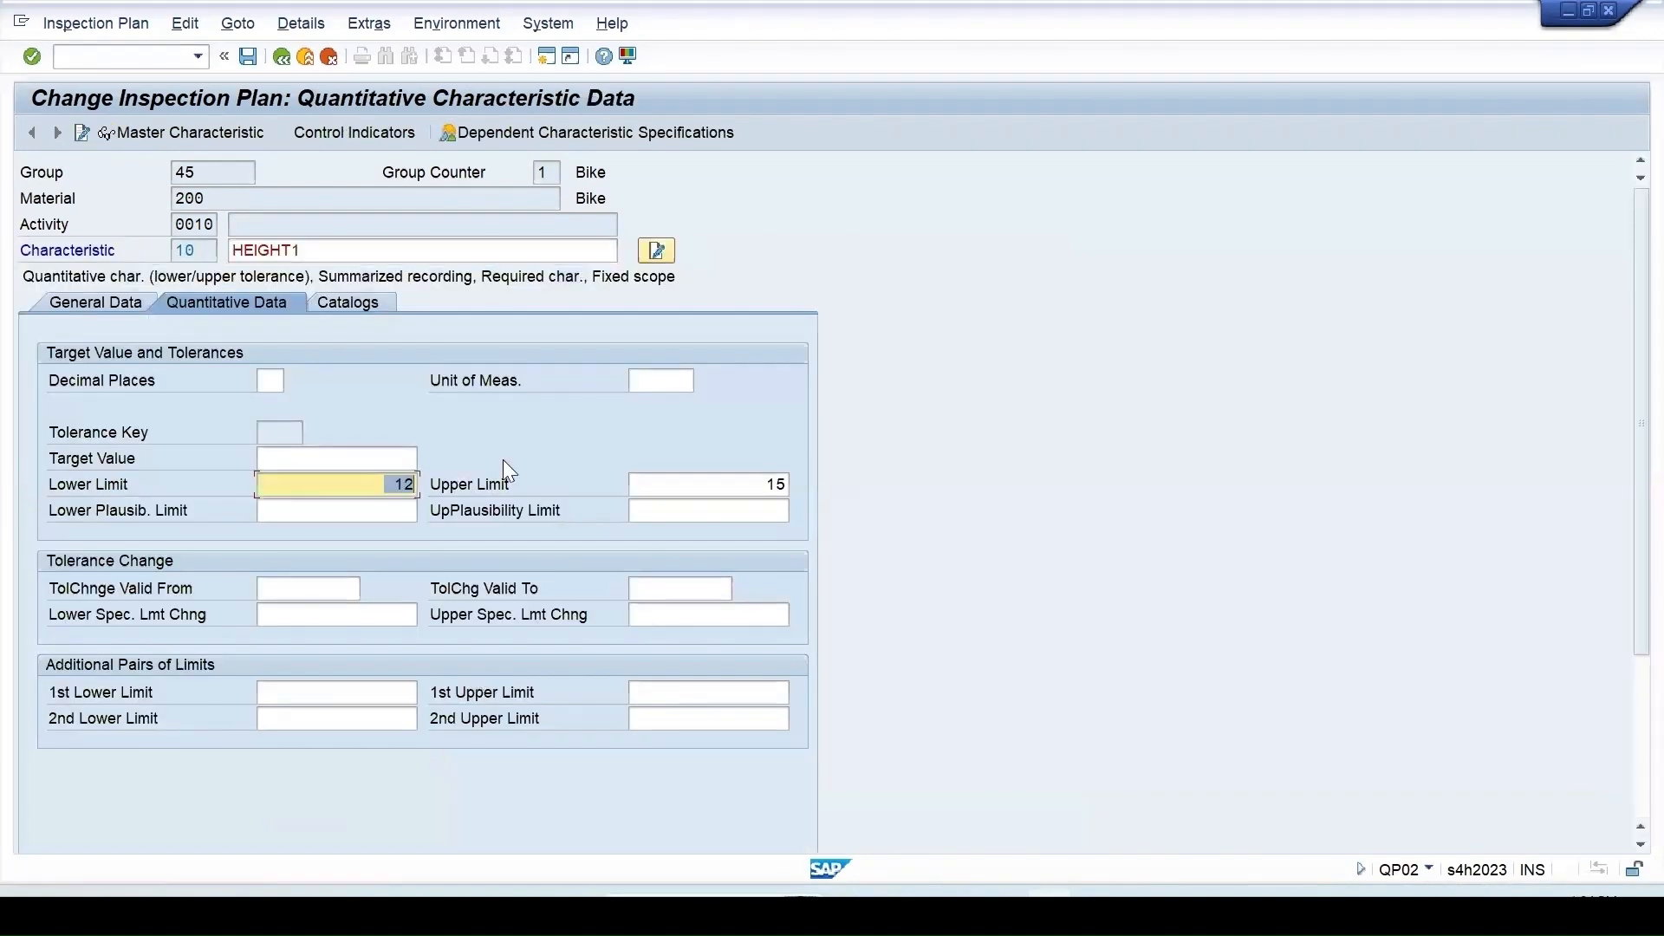
type("11")
key("Return")
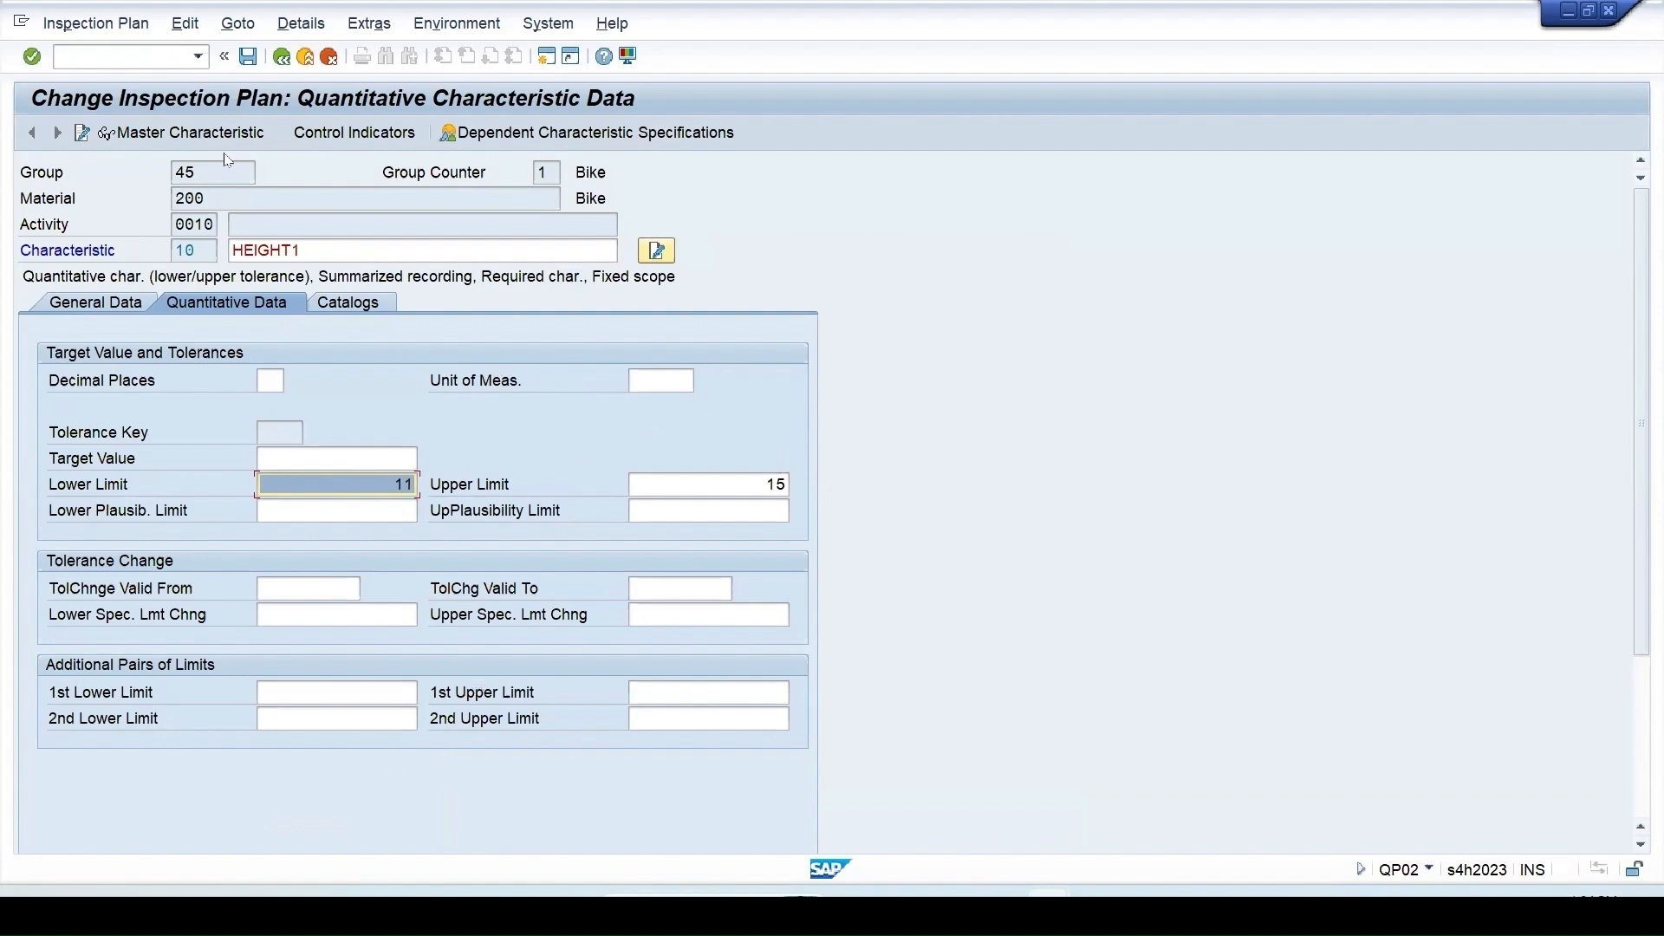
left_click(247, 54)
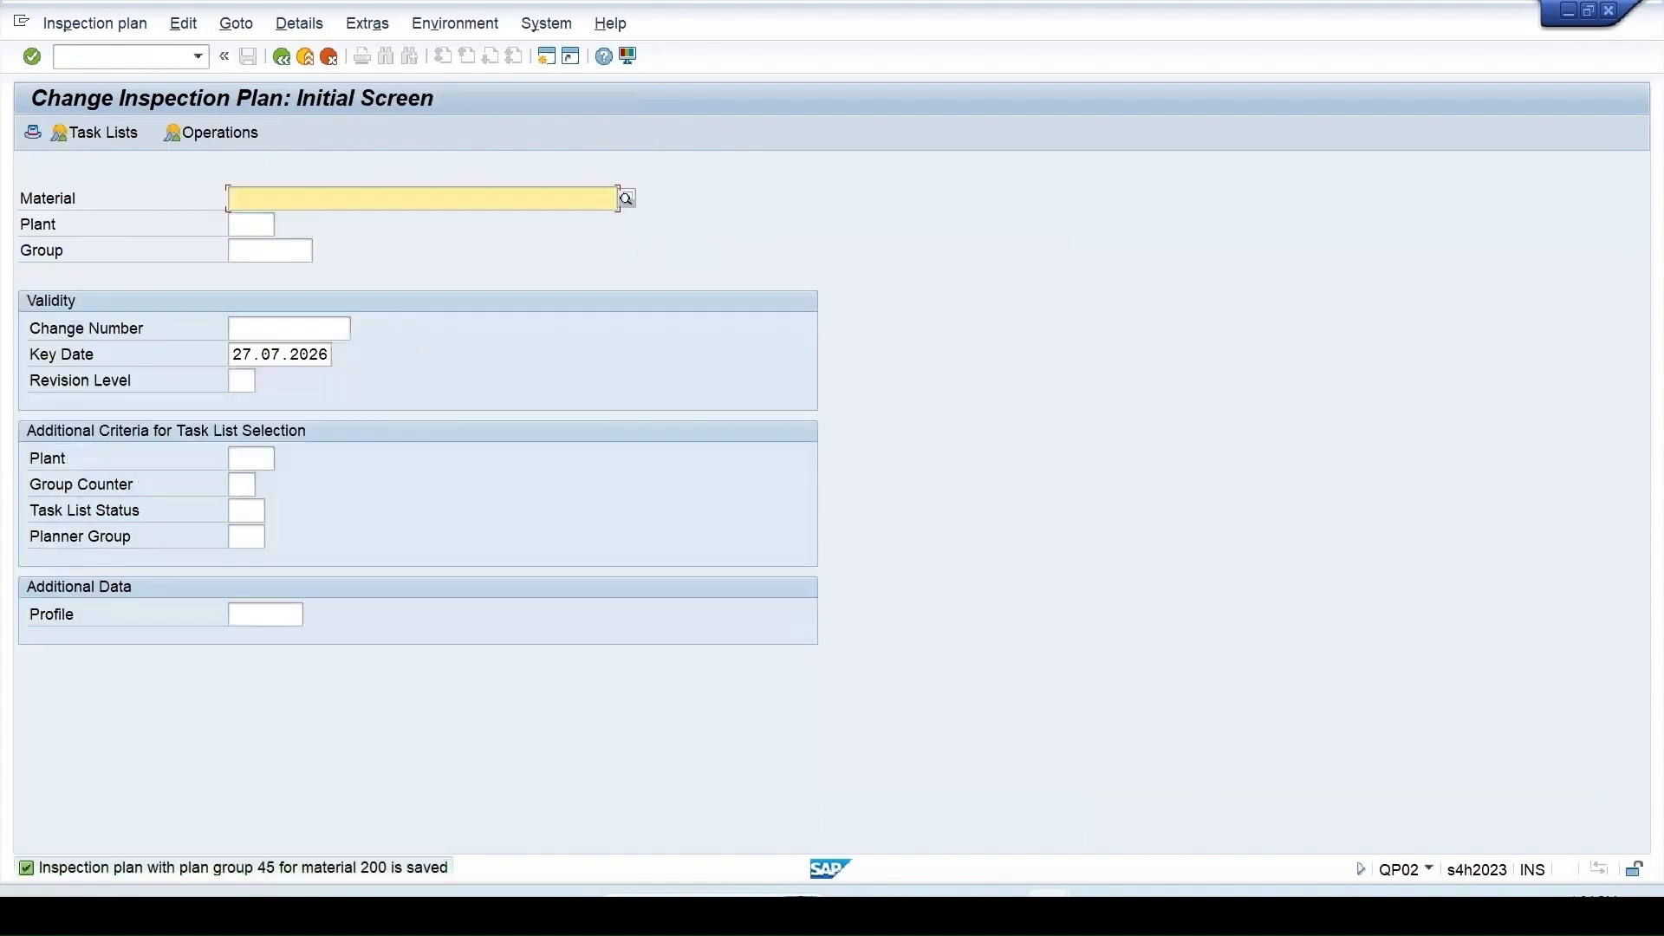
Check the limits in the quantitative data of master characteristic HEIGHT1 and switch back to the inspection plan session
mouse_move(1048, 915)
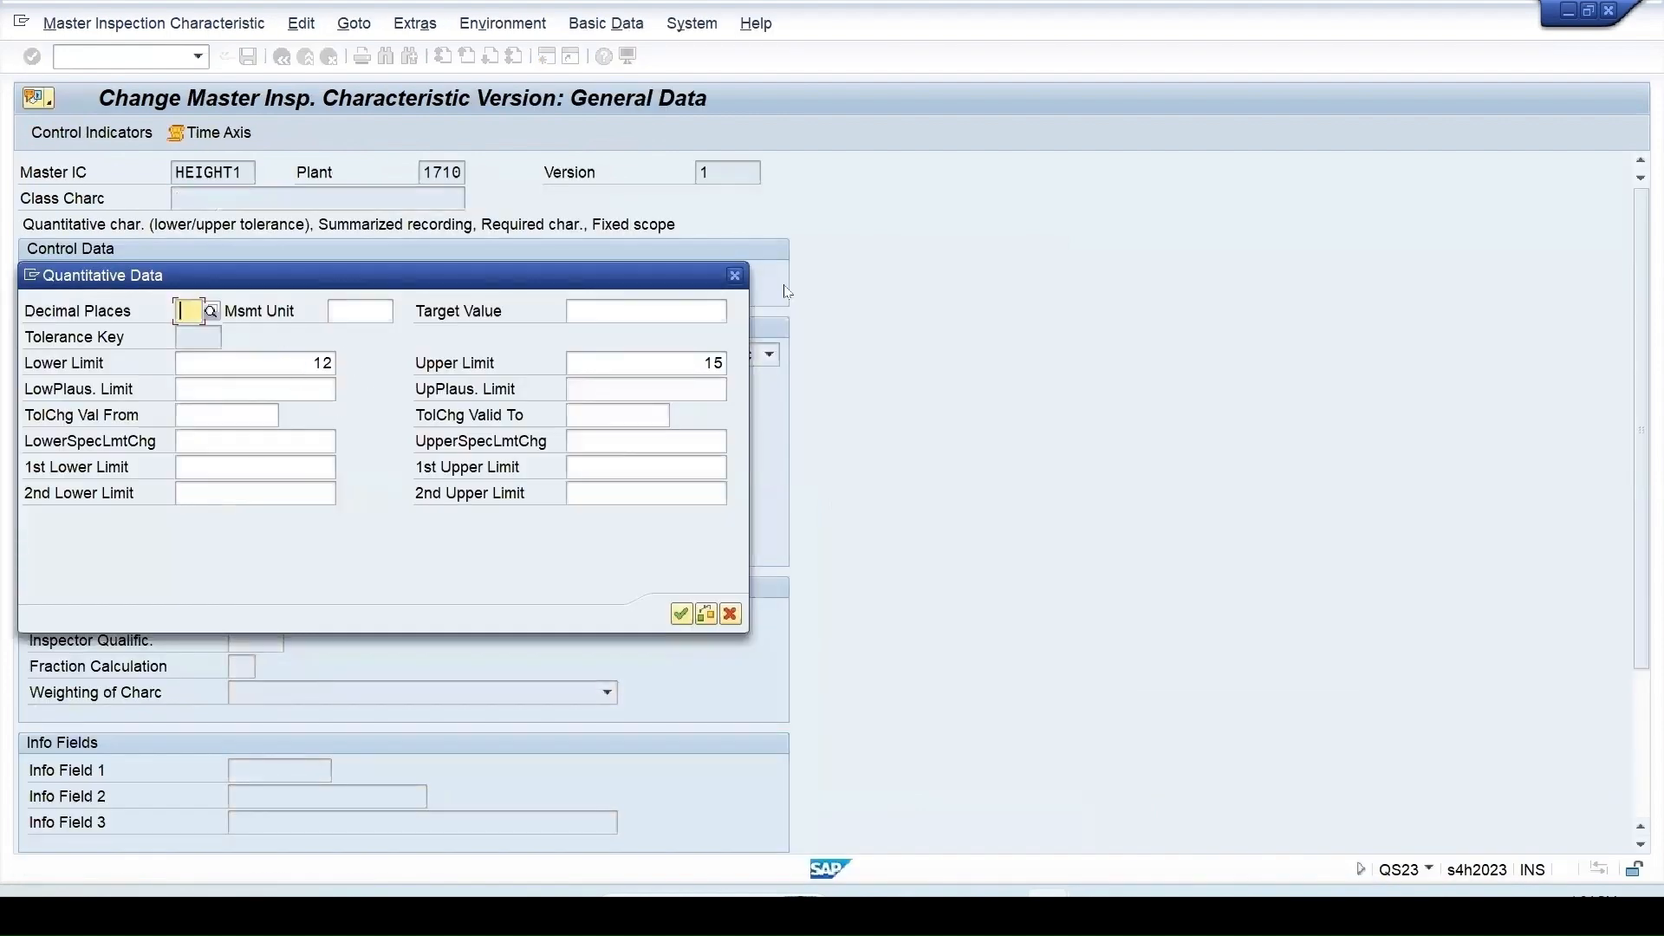
left_click(735, 277)
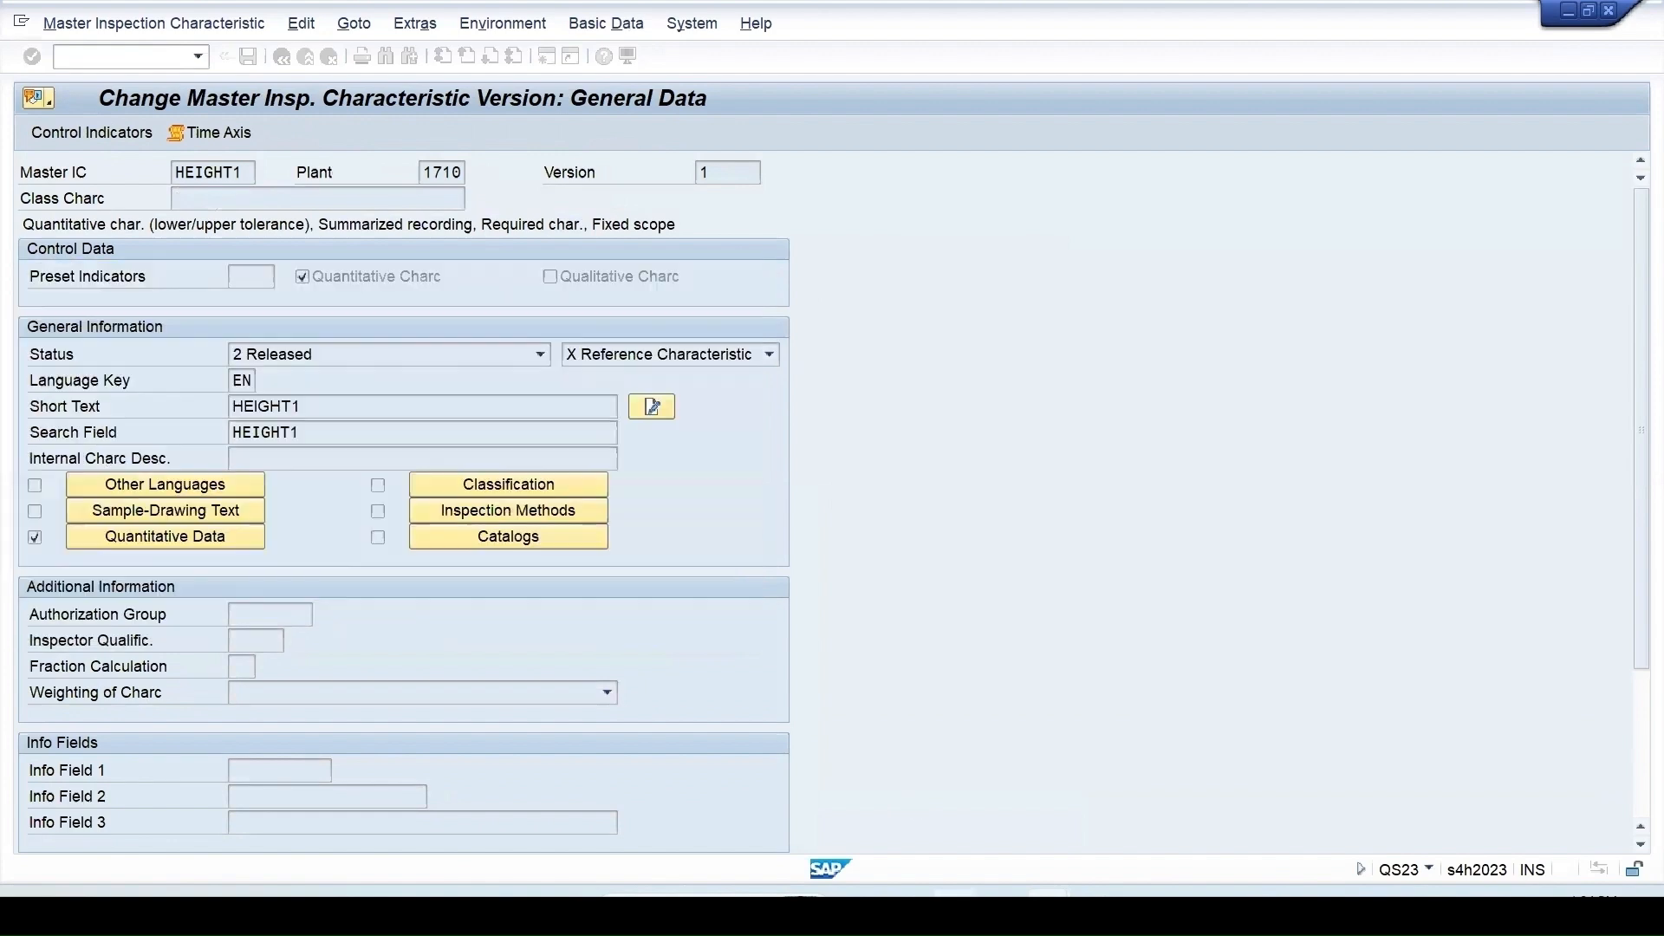
left_click(1049, 911)
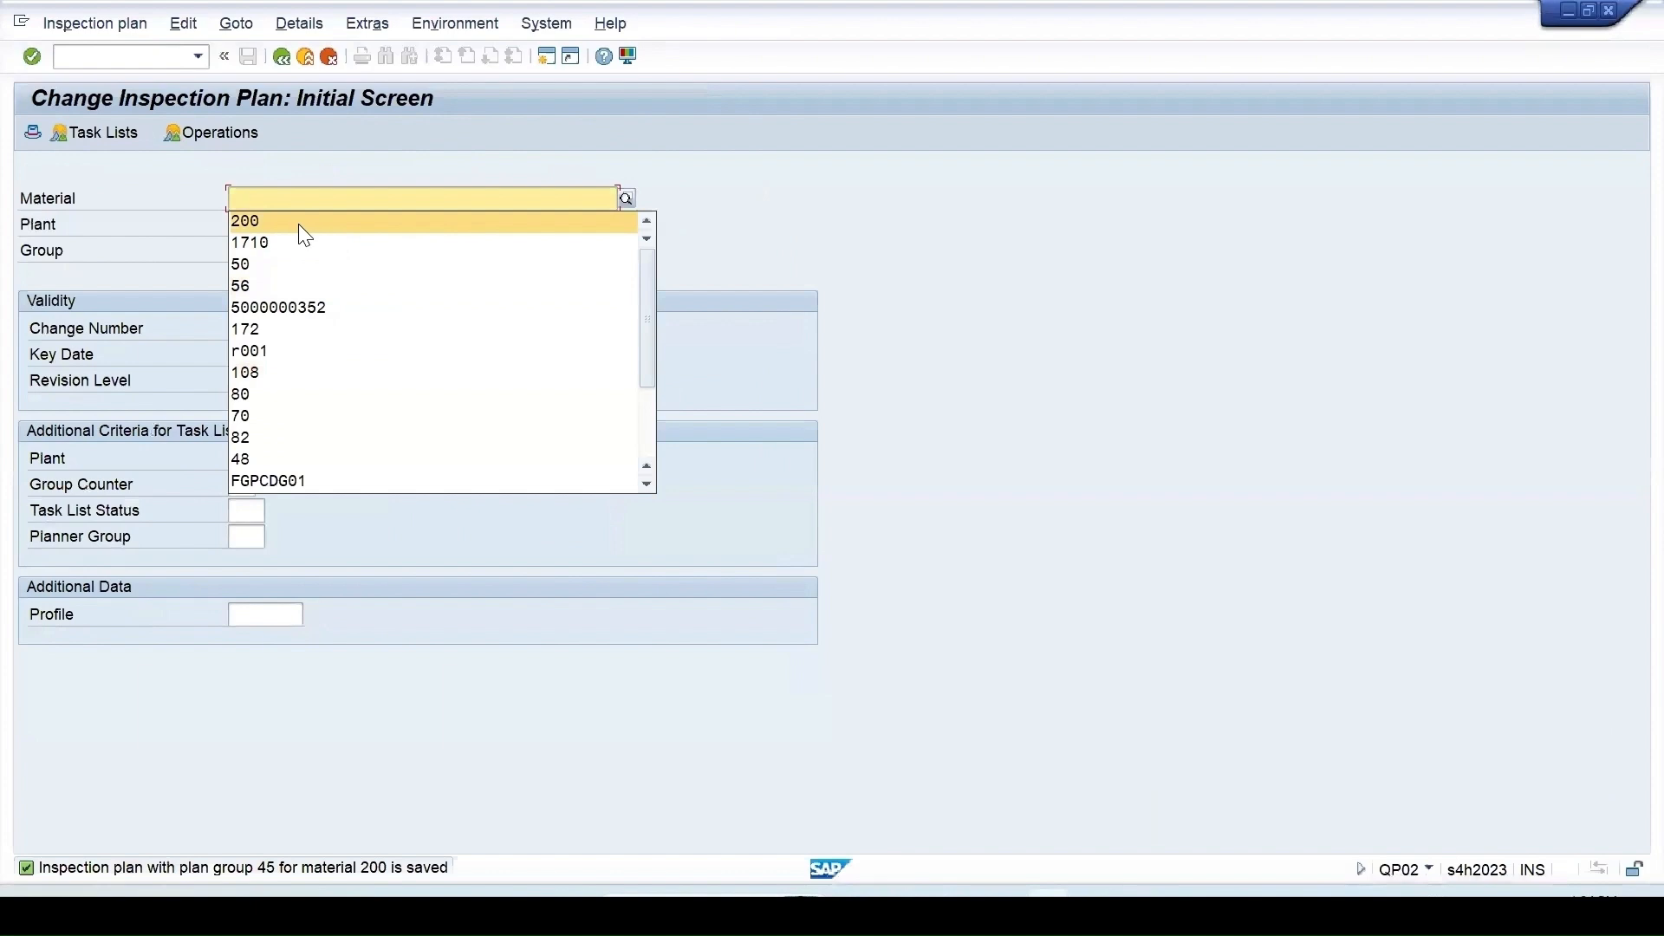
Open the saved inspection plan for material 200, plant 1710 again and show the characteristics of operation 0010
left_click(236, 224)
left_click(269, 229)
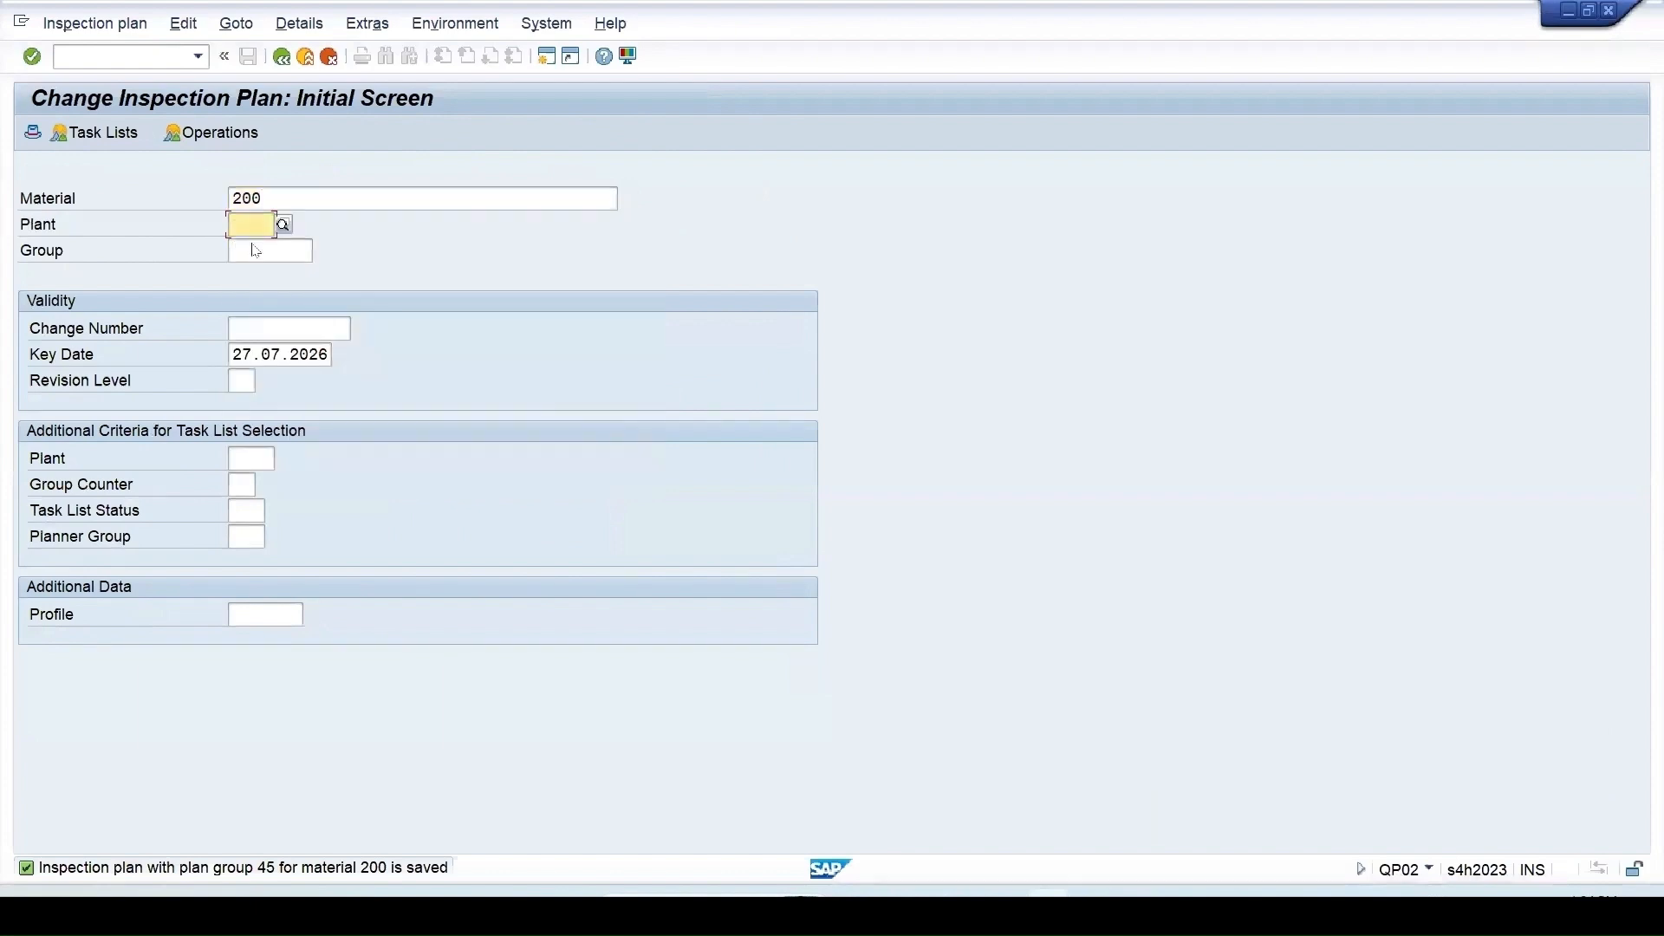
left_click(281, 249)
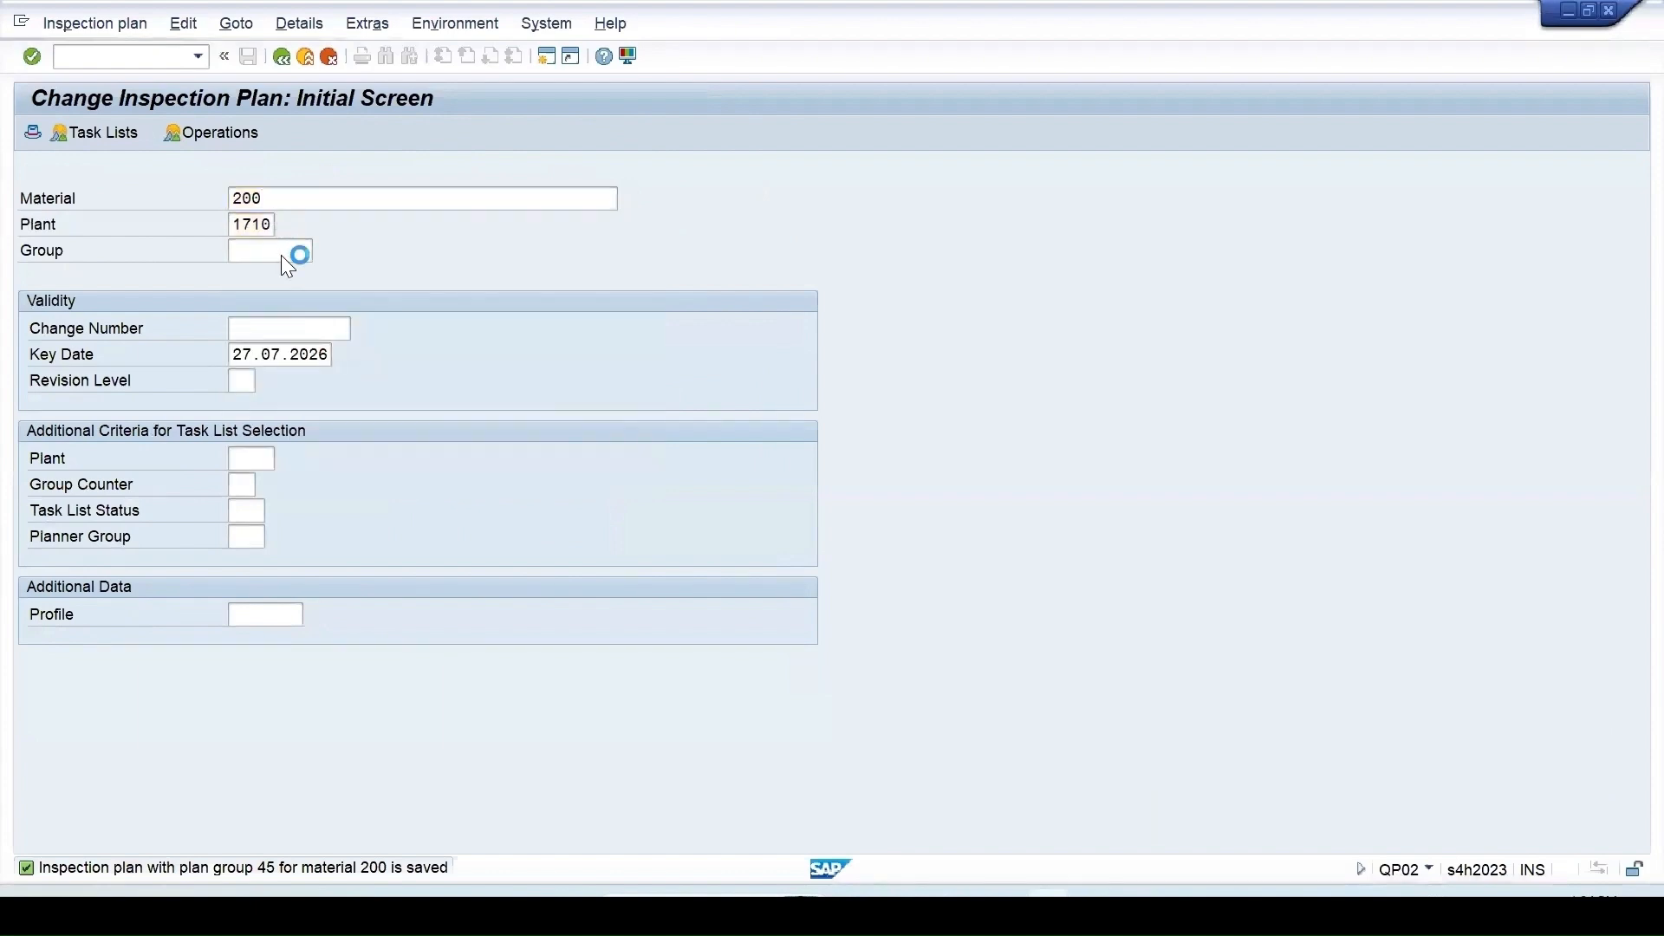
key("Return")
left_click(31, 301)
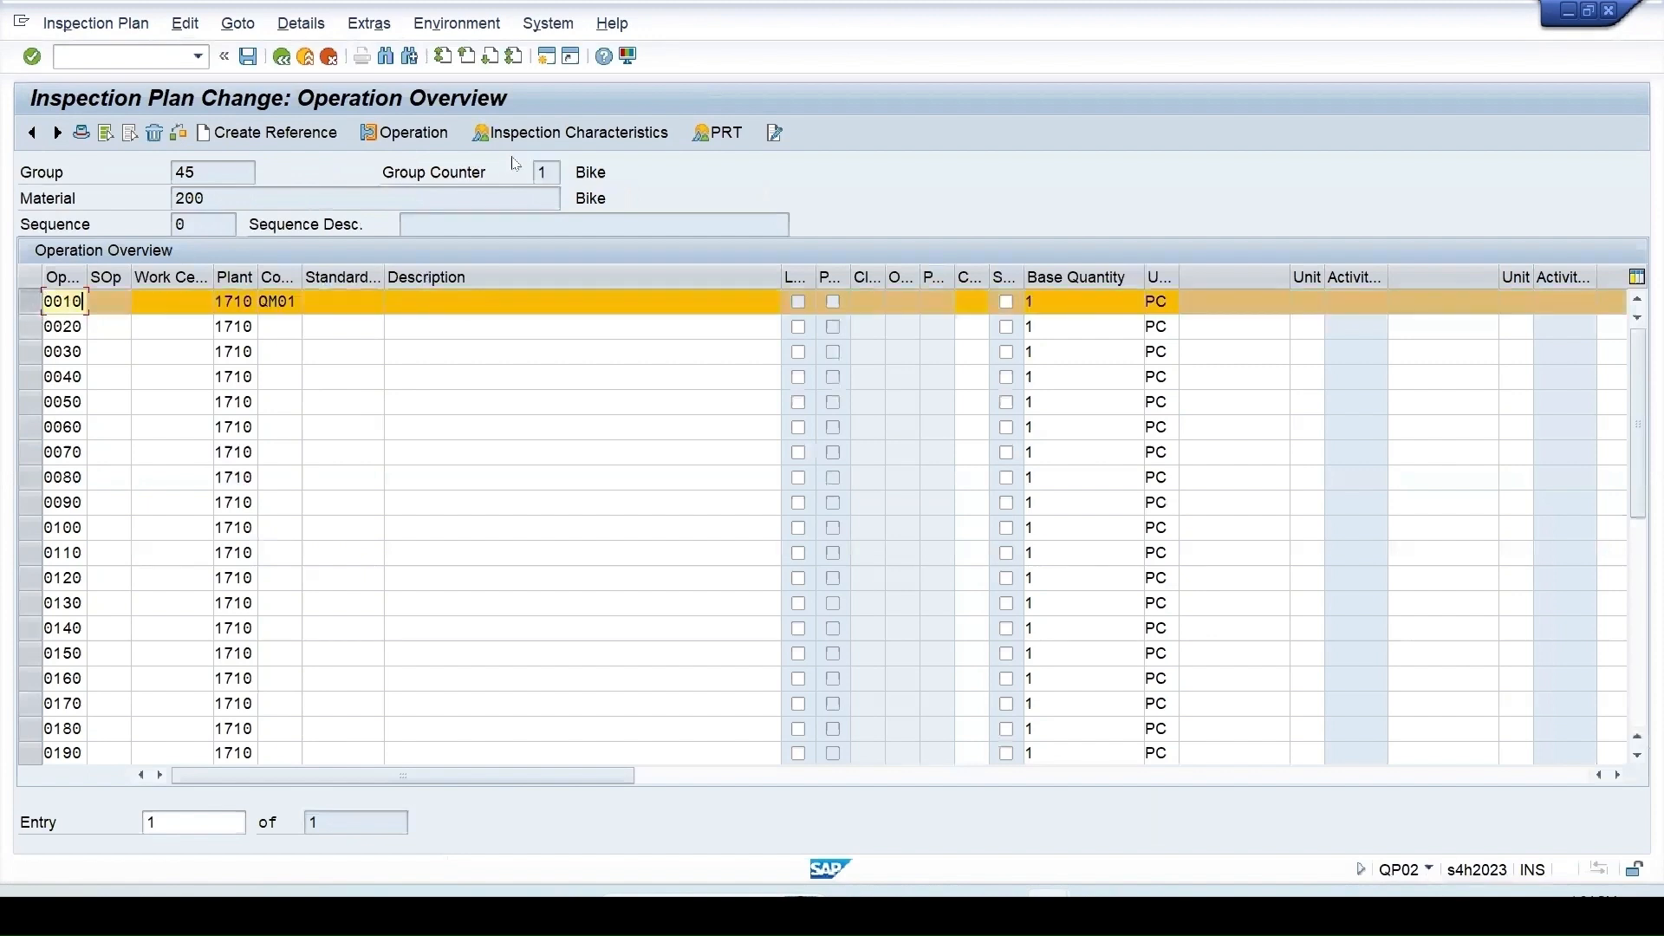
left_click(544, 133)
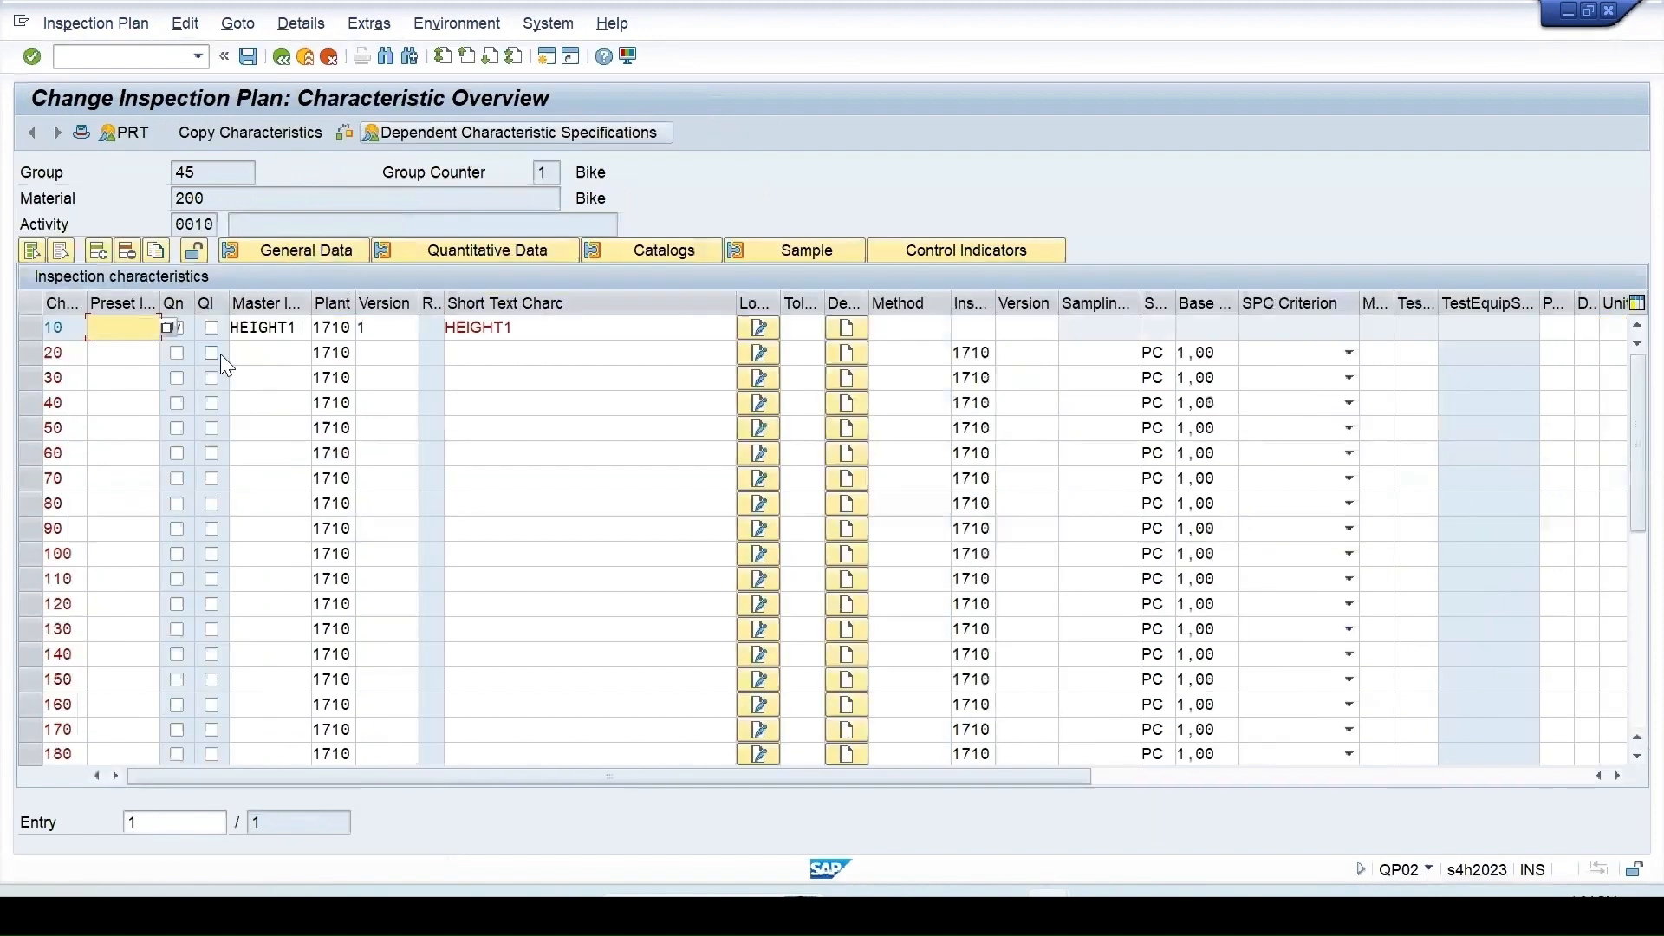
Delete inspection characteristic 10 from operation 0010 and confirm the deletion
left_click(29, 331)
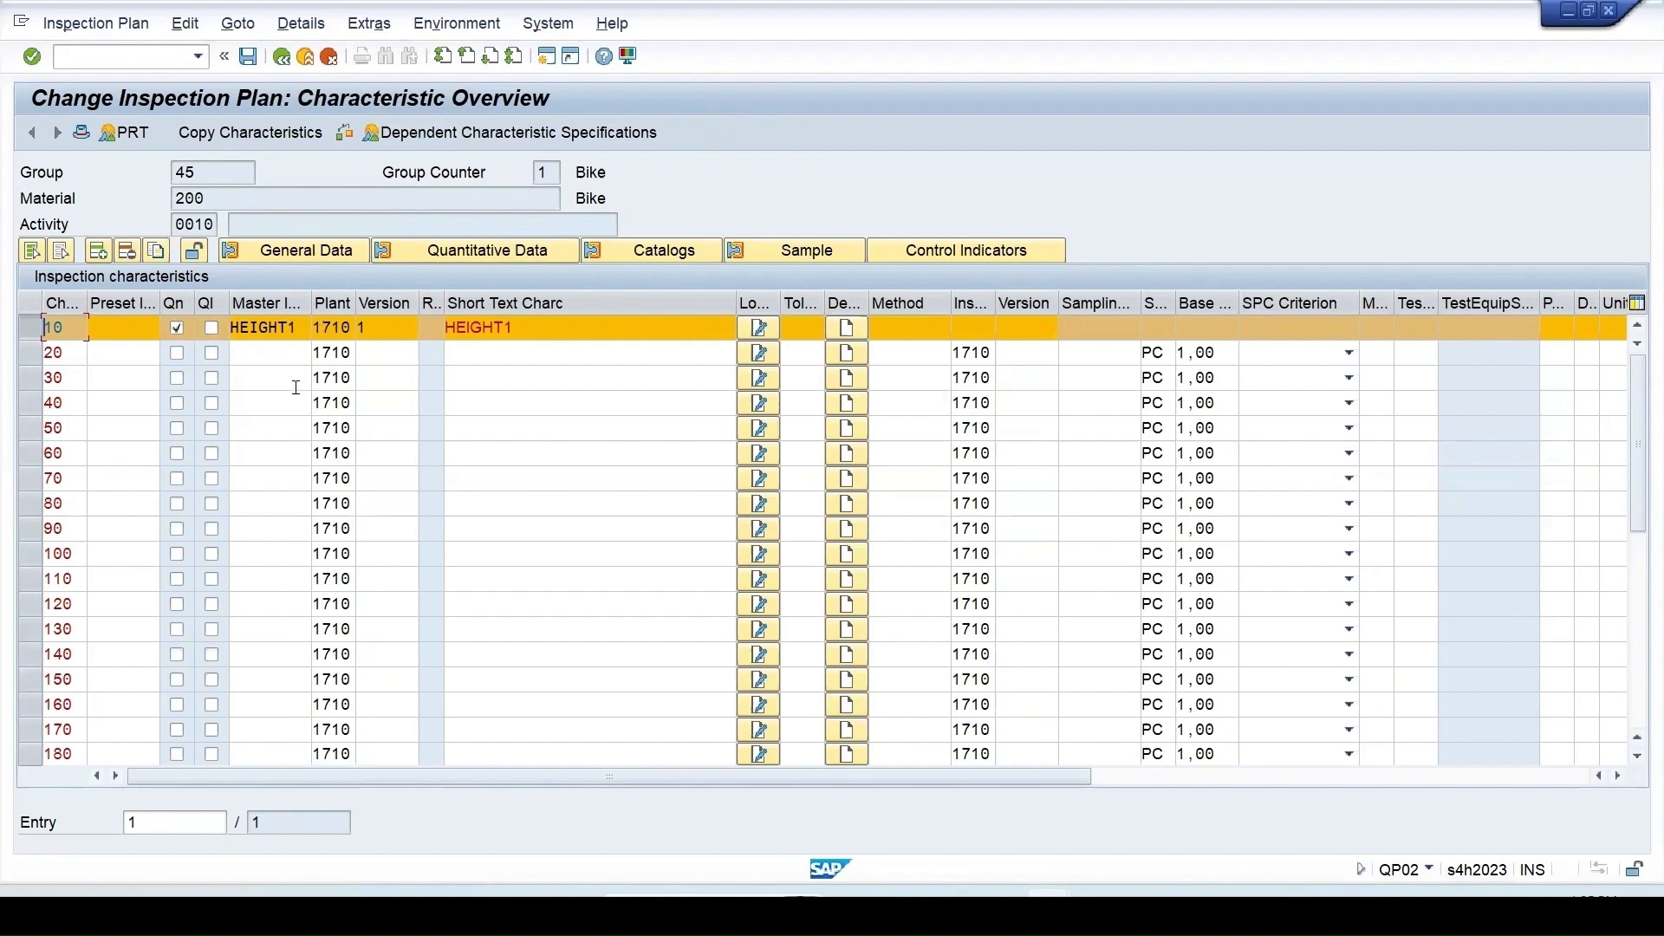
left_click(259, 357)
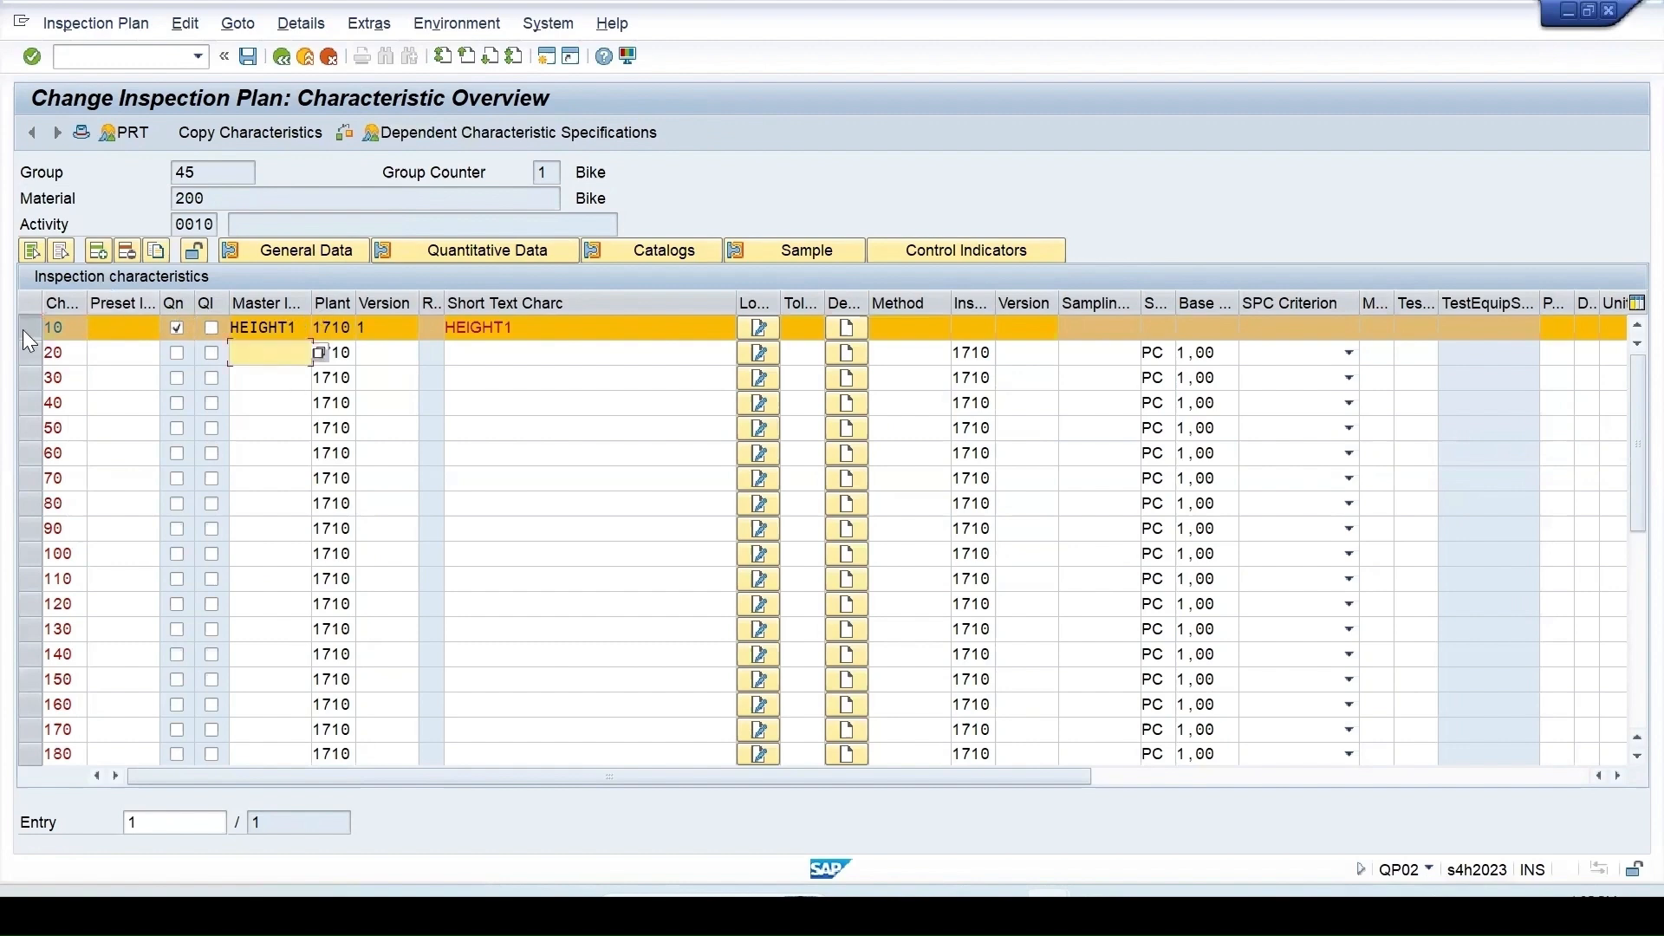
left_click(129, 252)
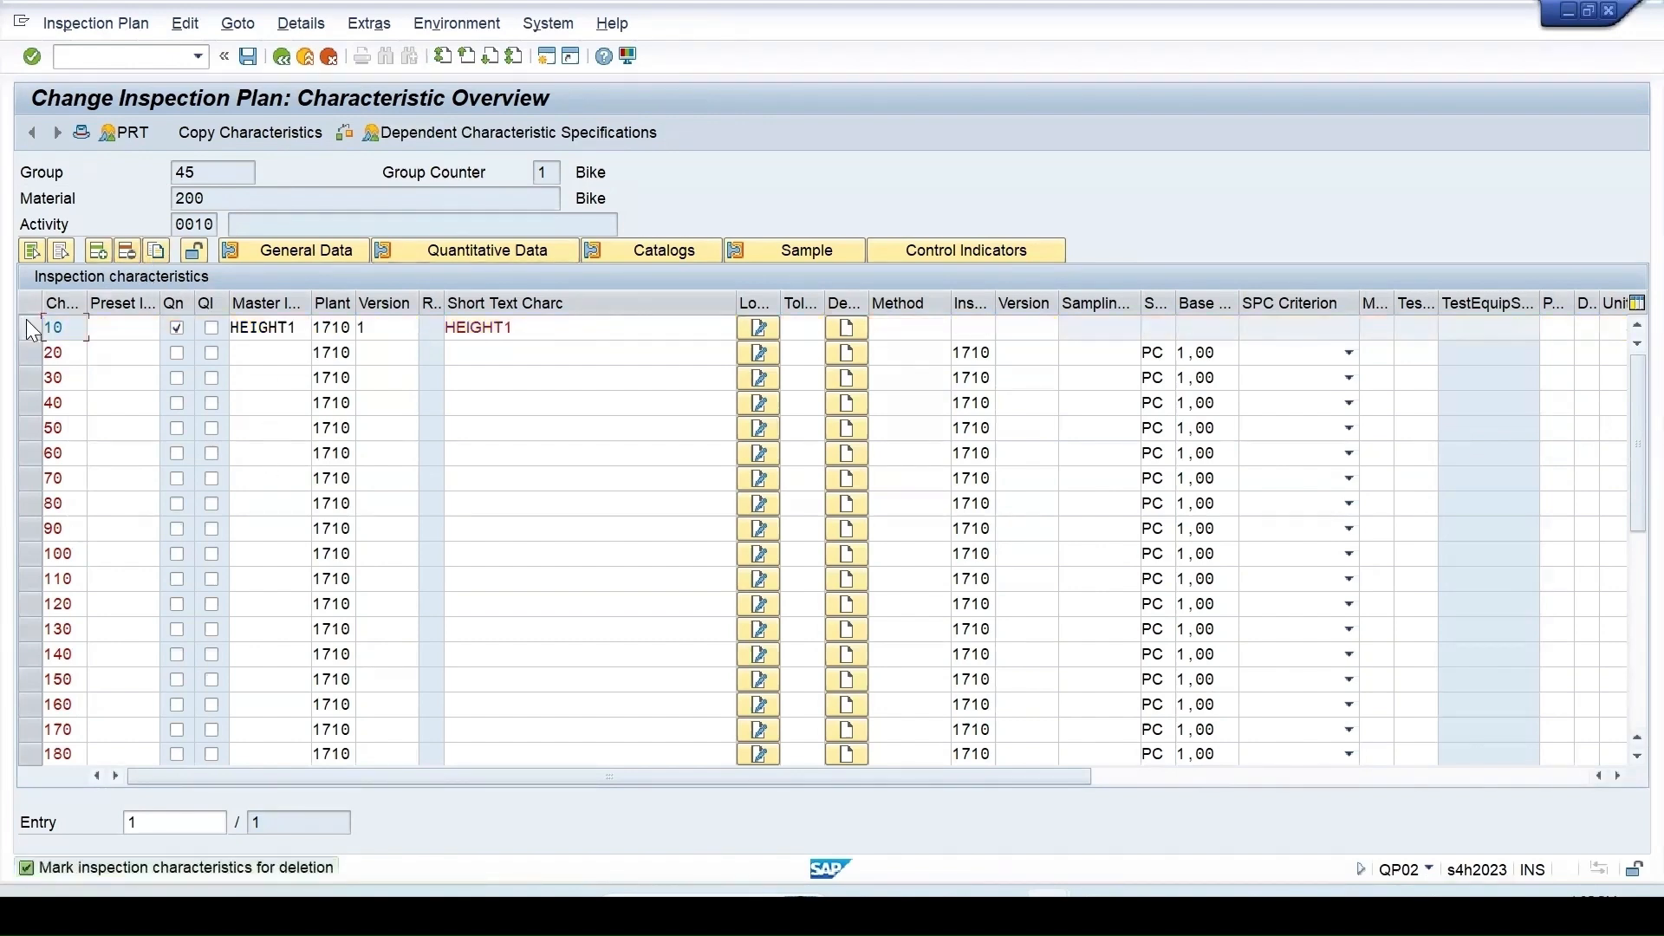
left_click(32, 331)
left_click(125, 249)
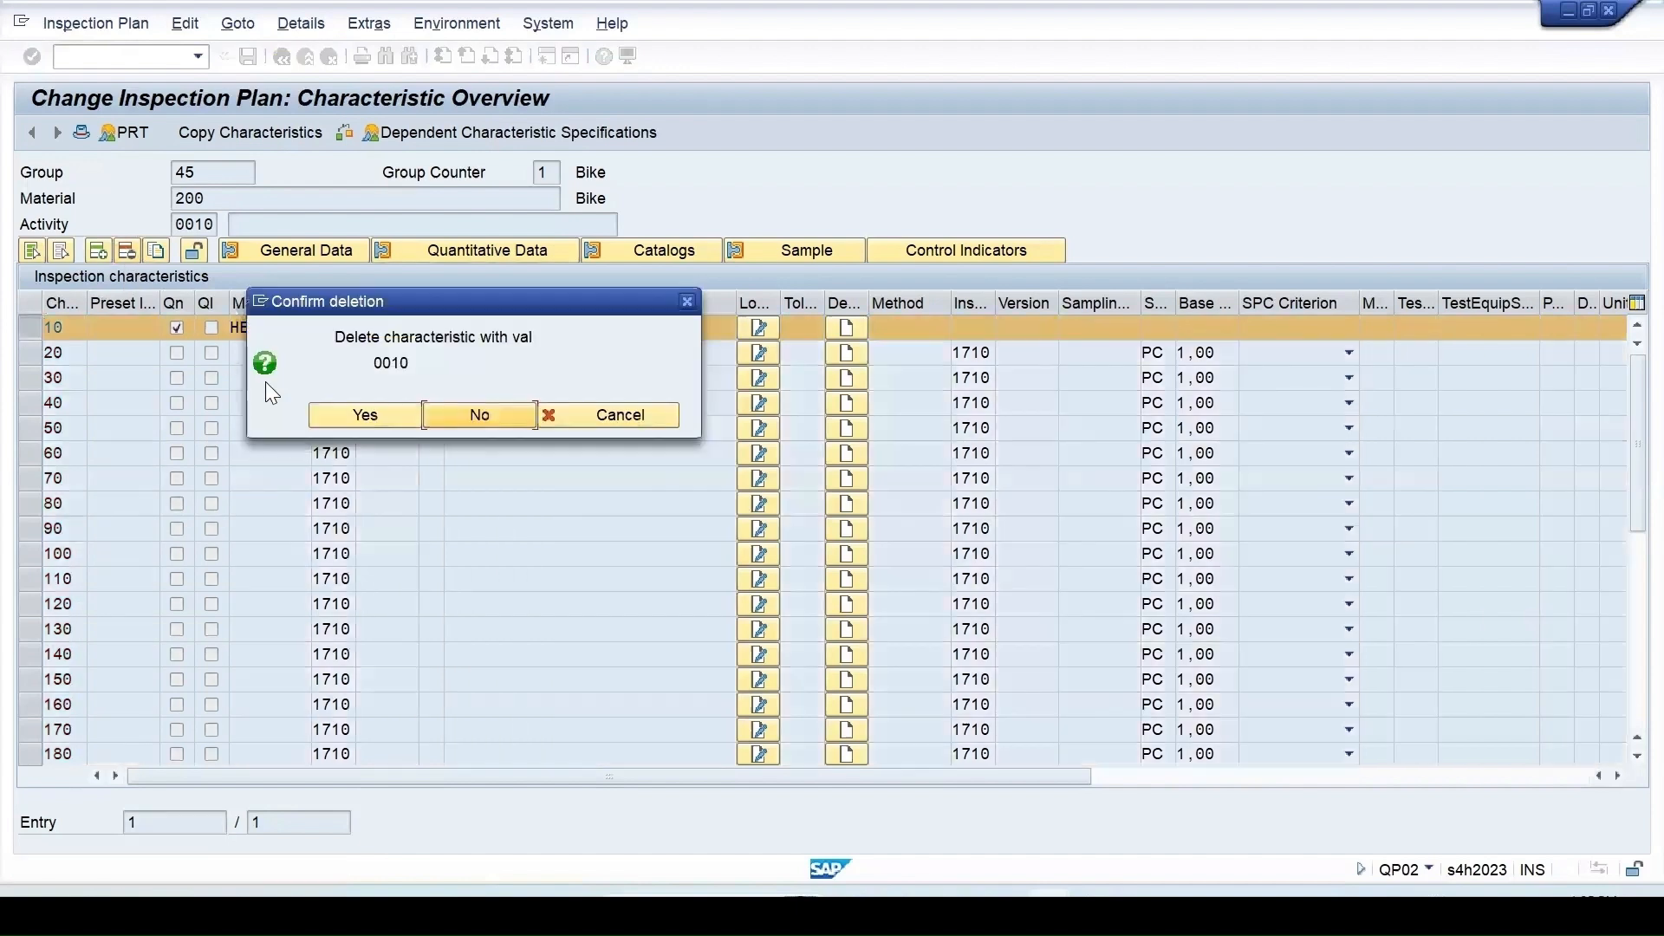
left_click(345, 423)
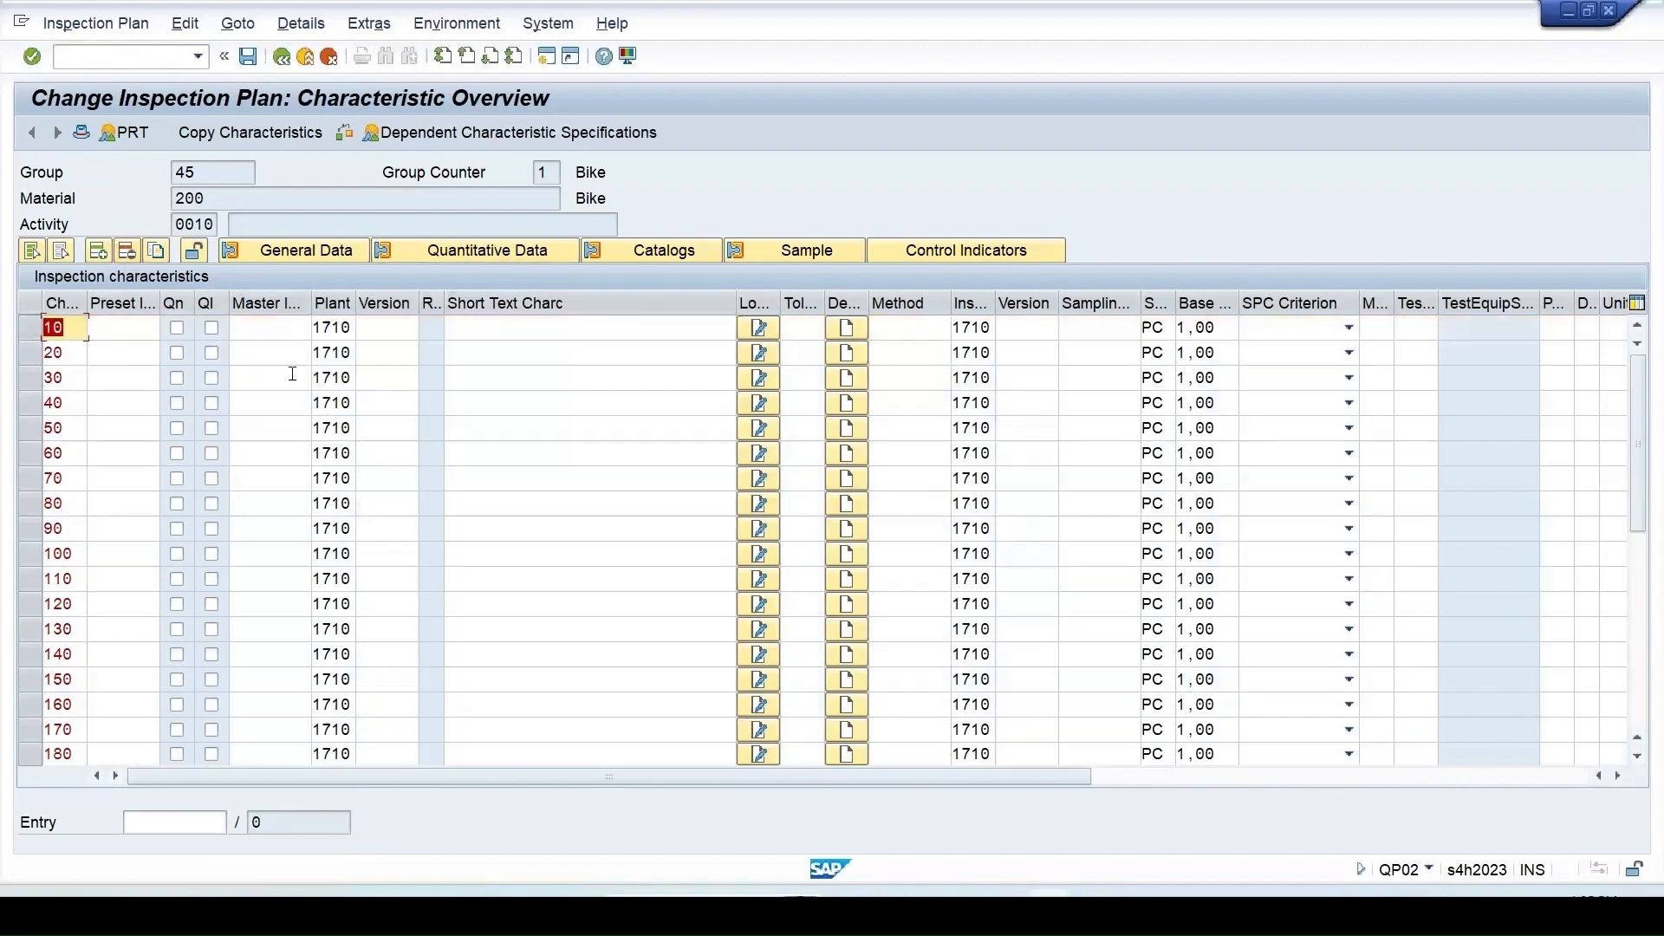
Assign master inspection characteristic HEIGHT1 to the empty characteristic 10 and select its row
left_click(267, 327)
left_click(267, 324)
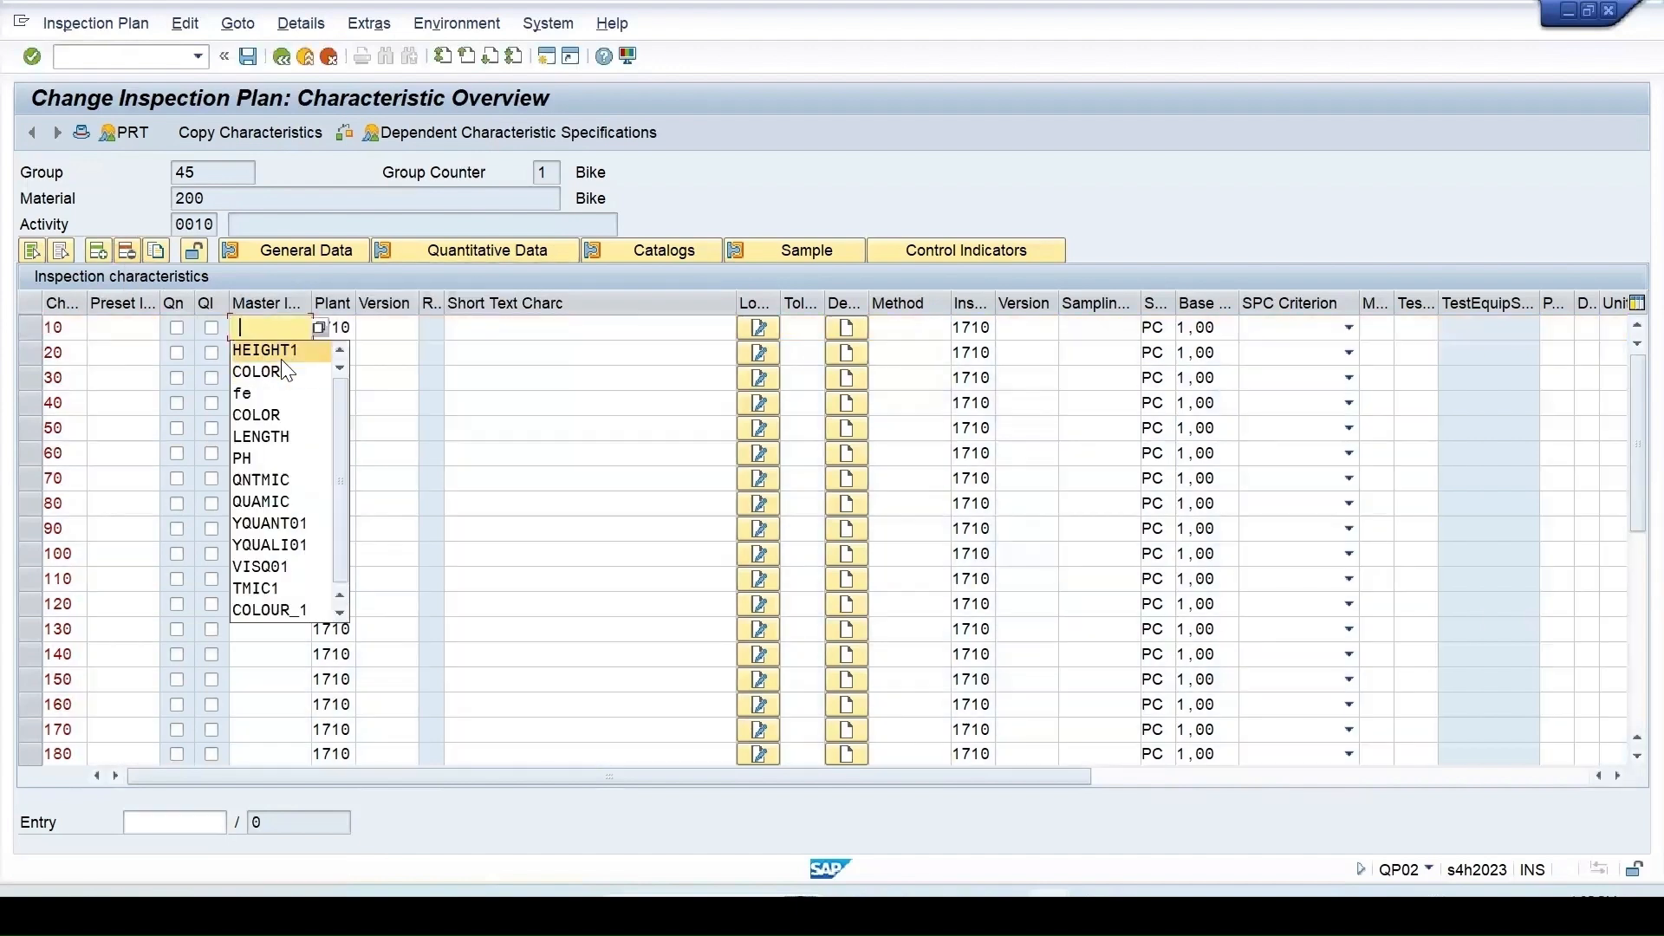
left_click(284, 349)
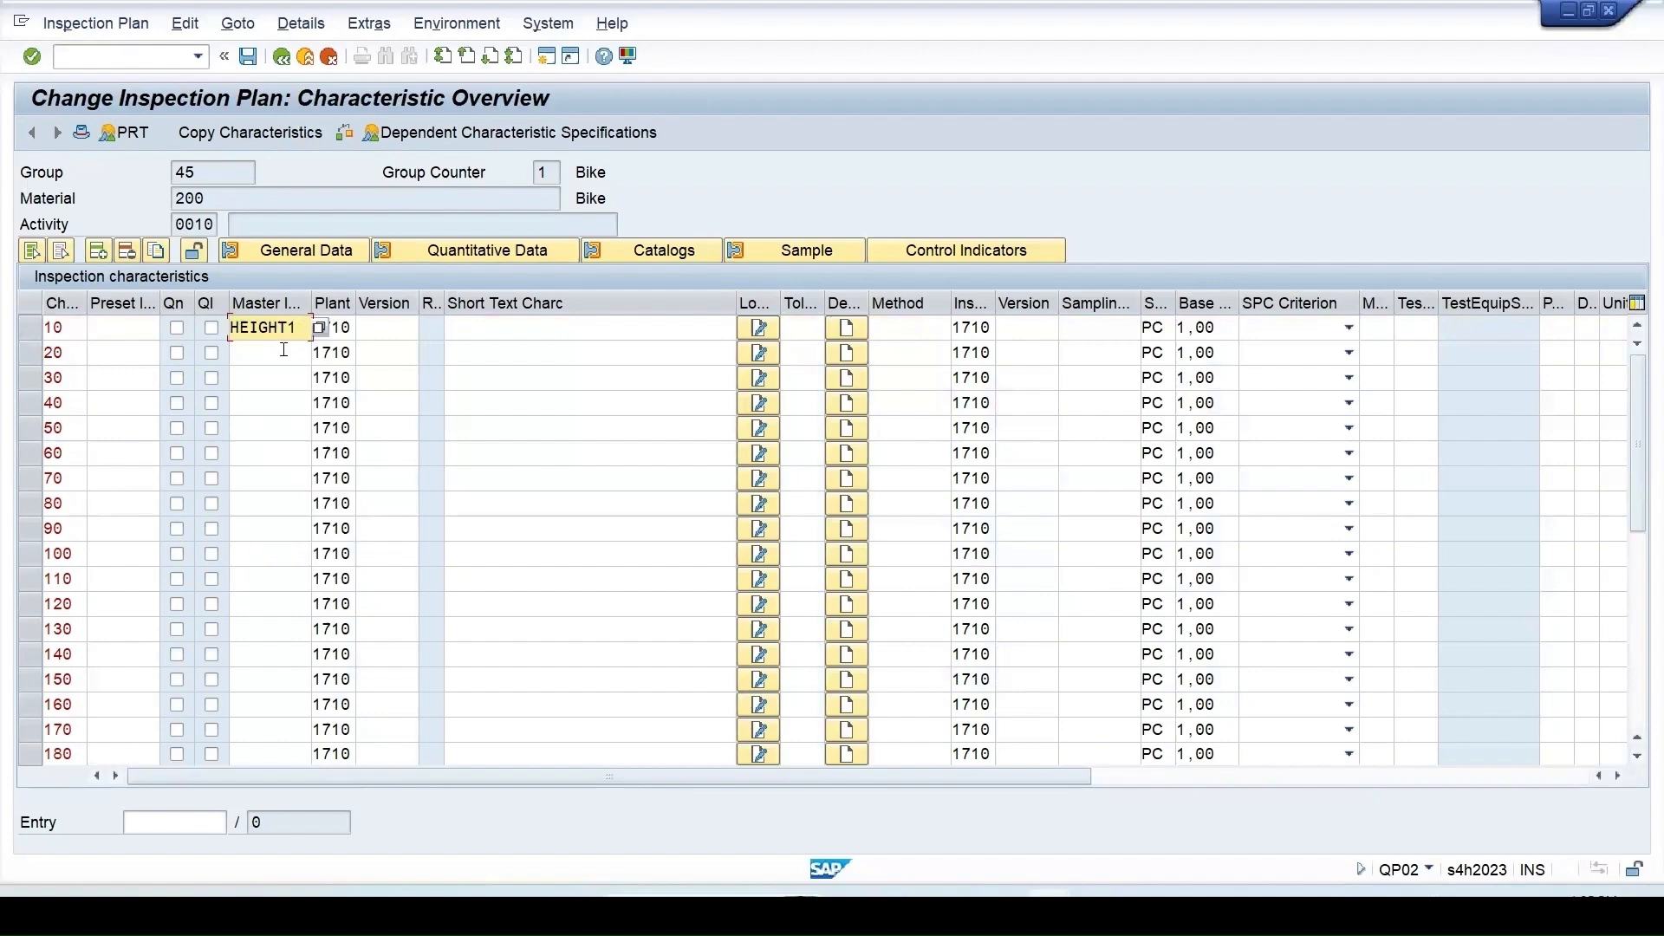
key("Return")
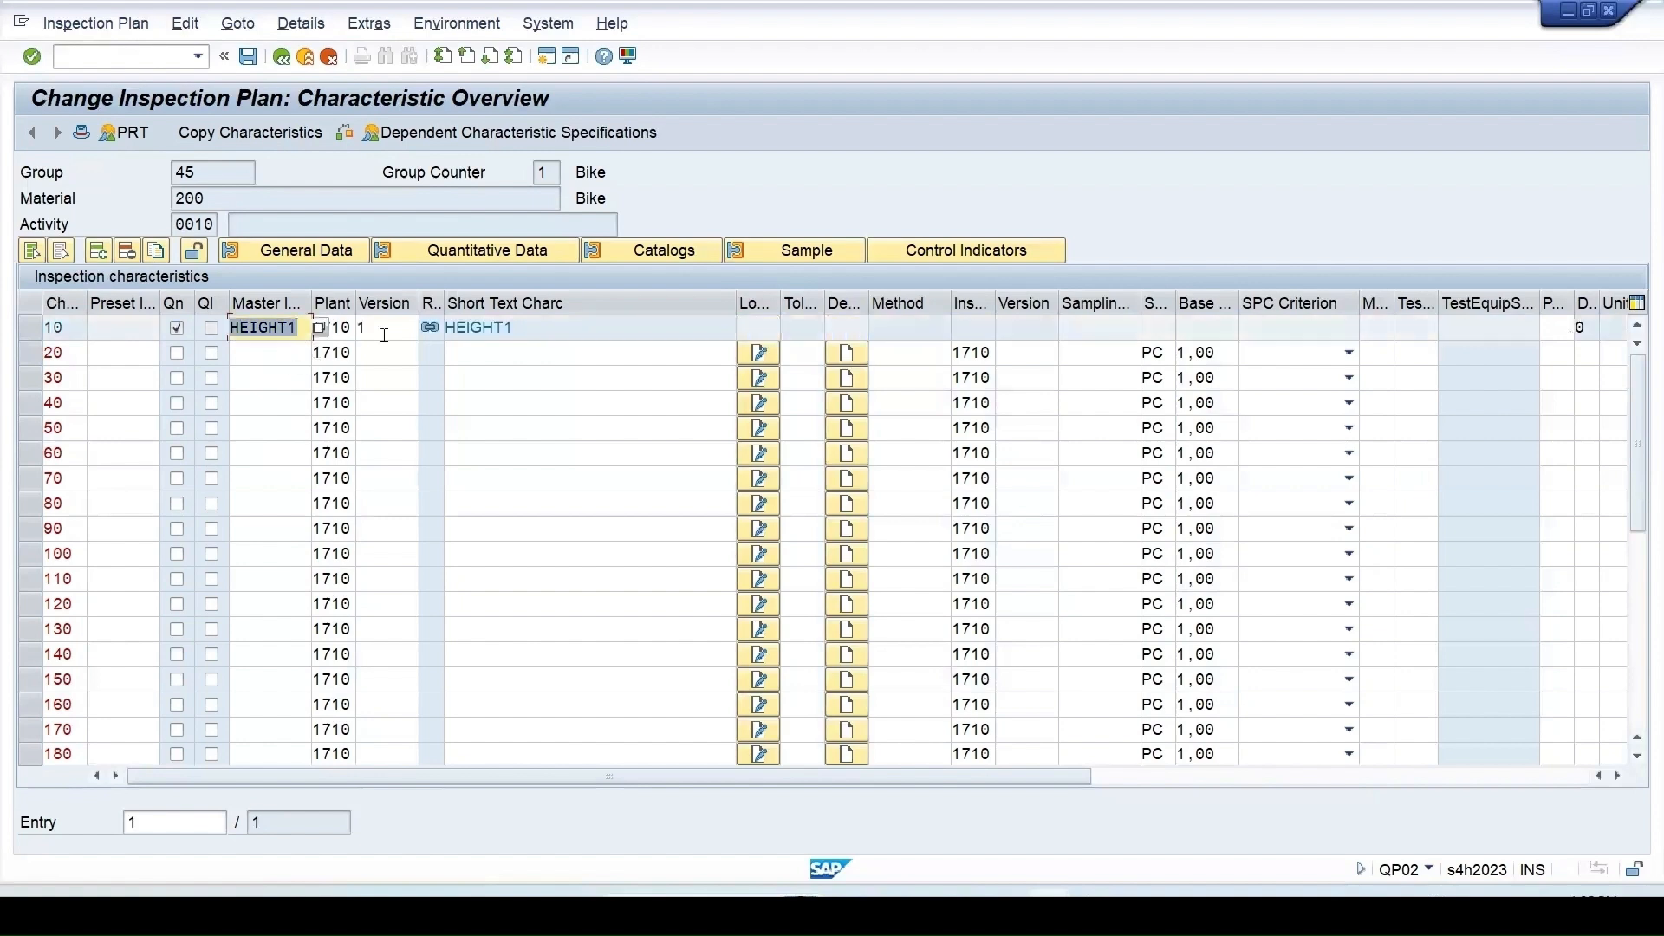
left_click(33, 327)
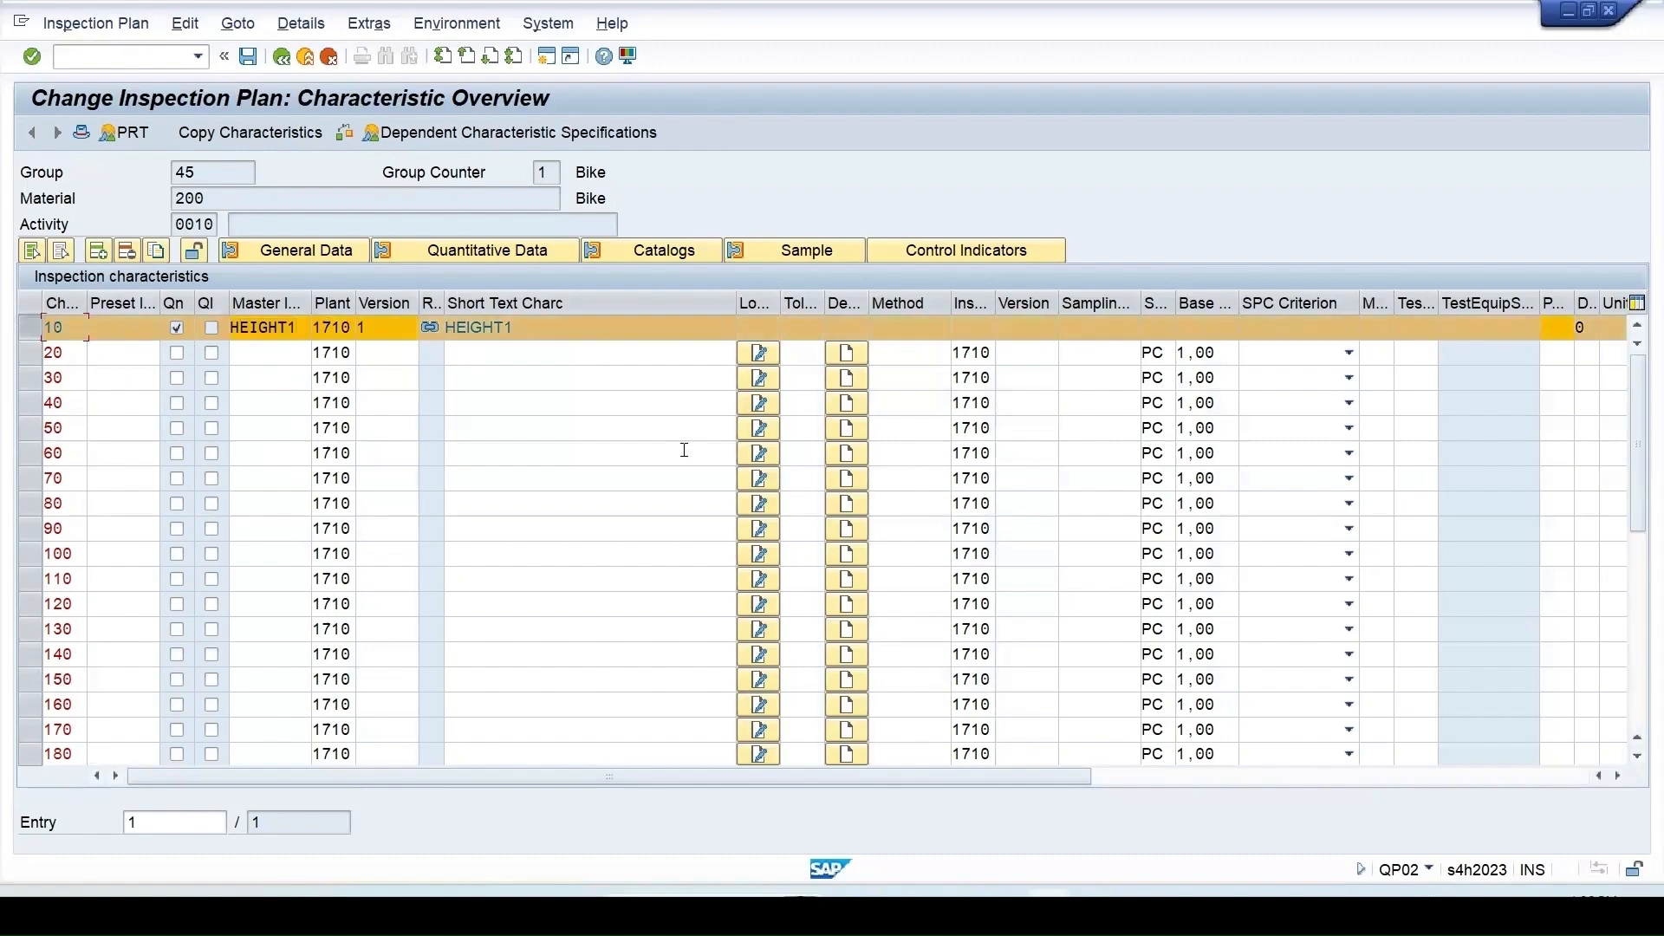
Switch to the master characteristic session, change HEIGHT1 to Complete Copy Model and save it
left_click(973, 819)
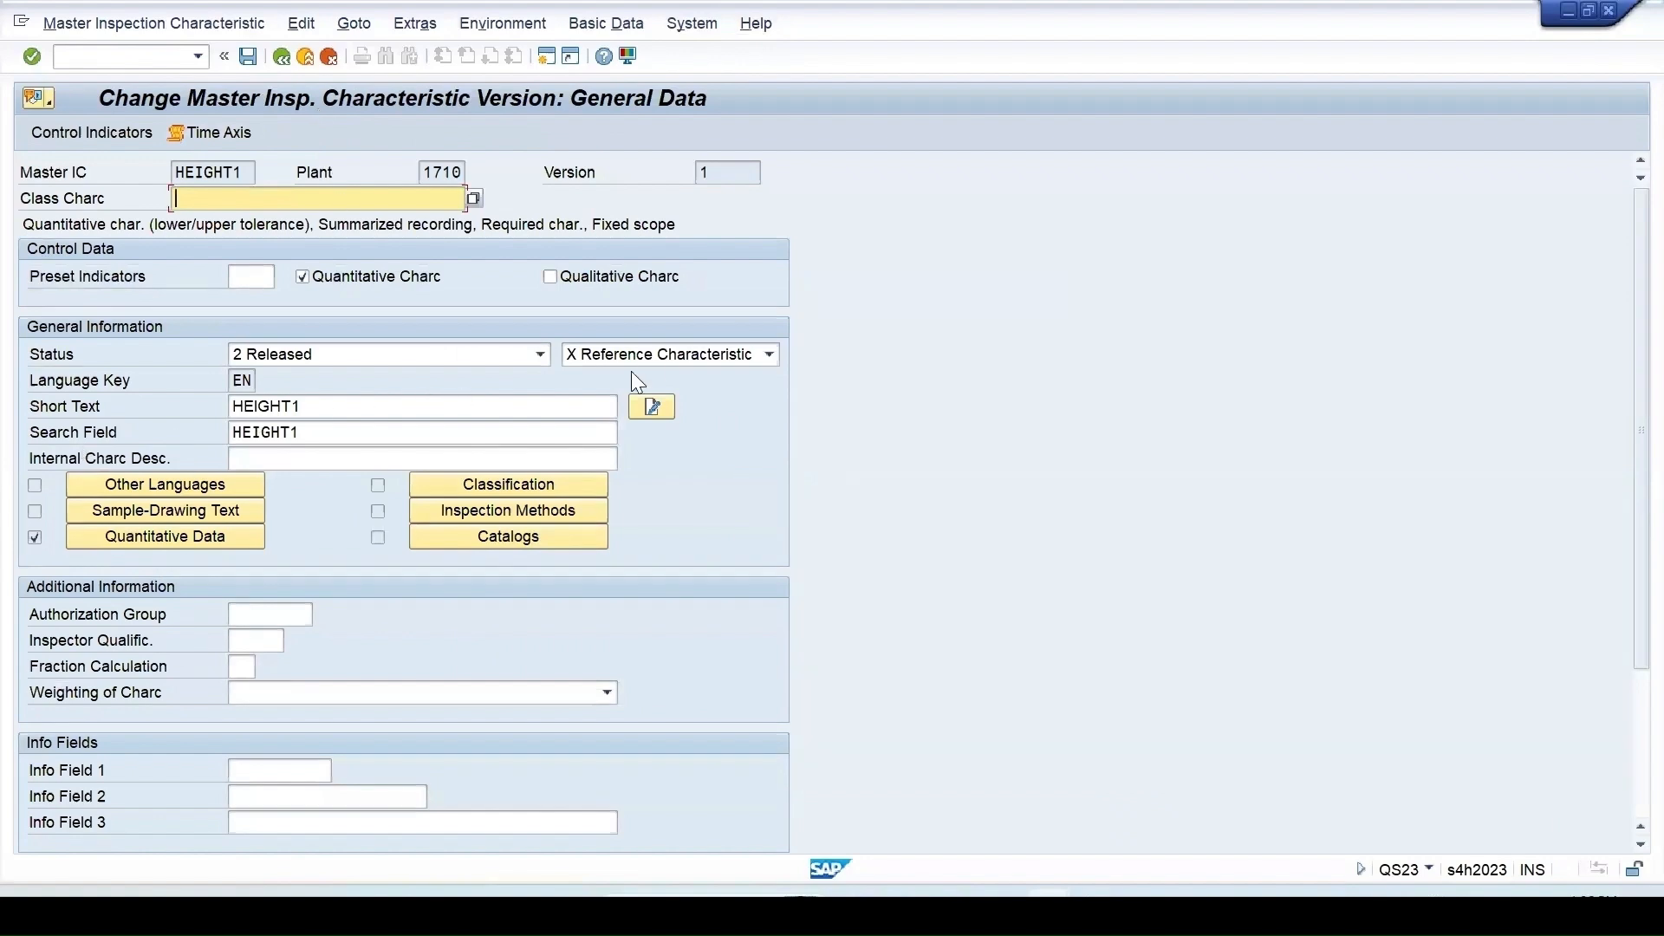
left_click(652, 355)
left_click(622, 397)
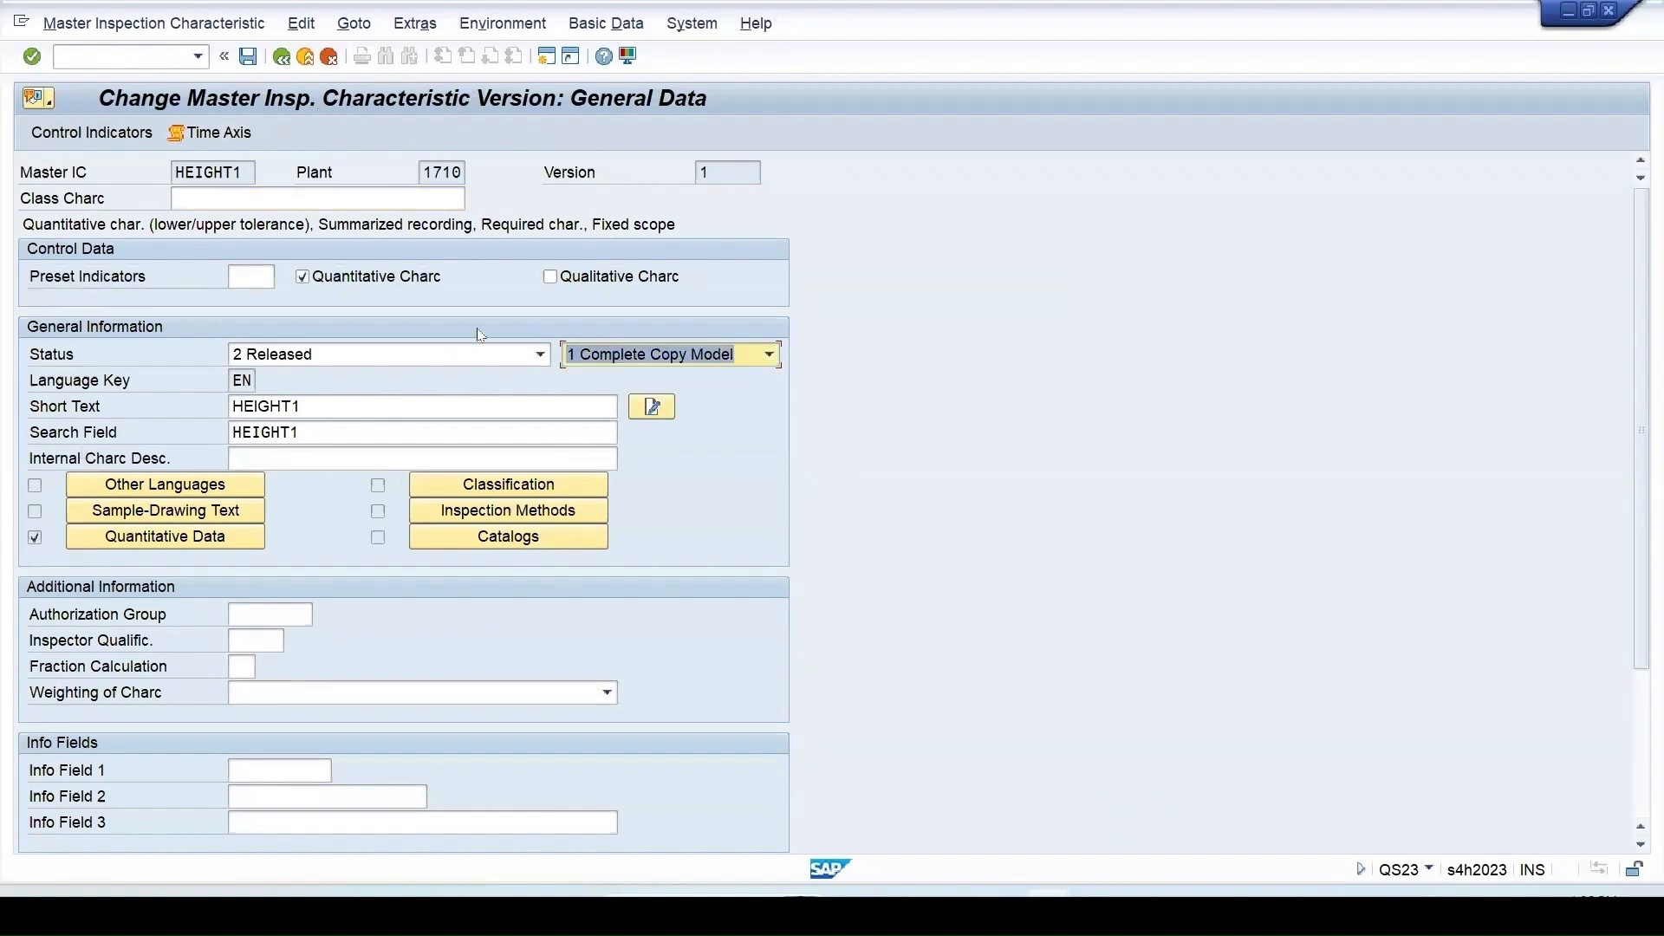
left_click(248, 57)
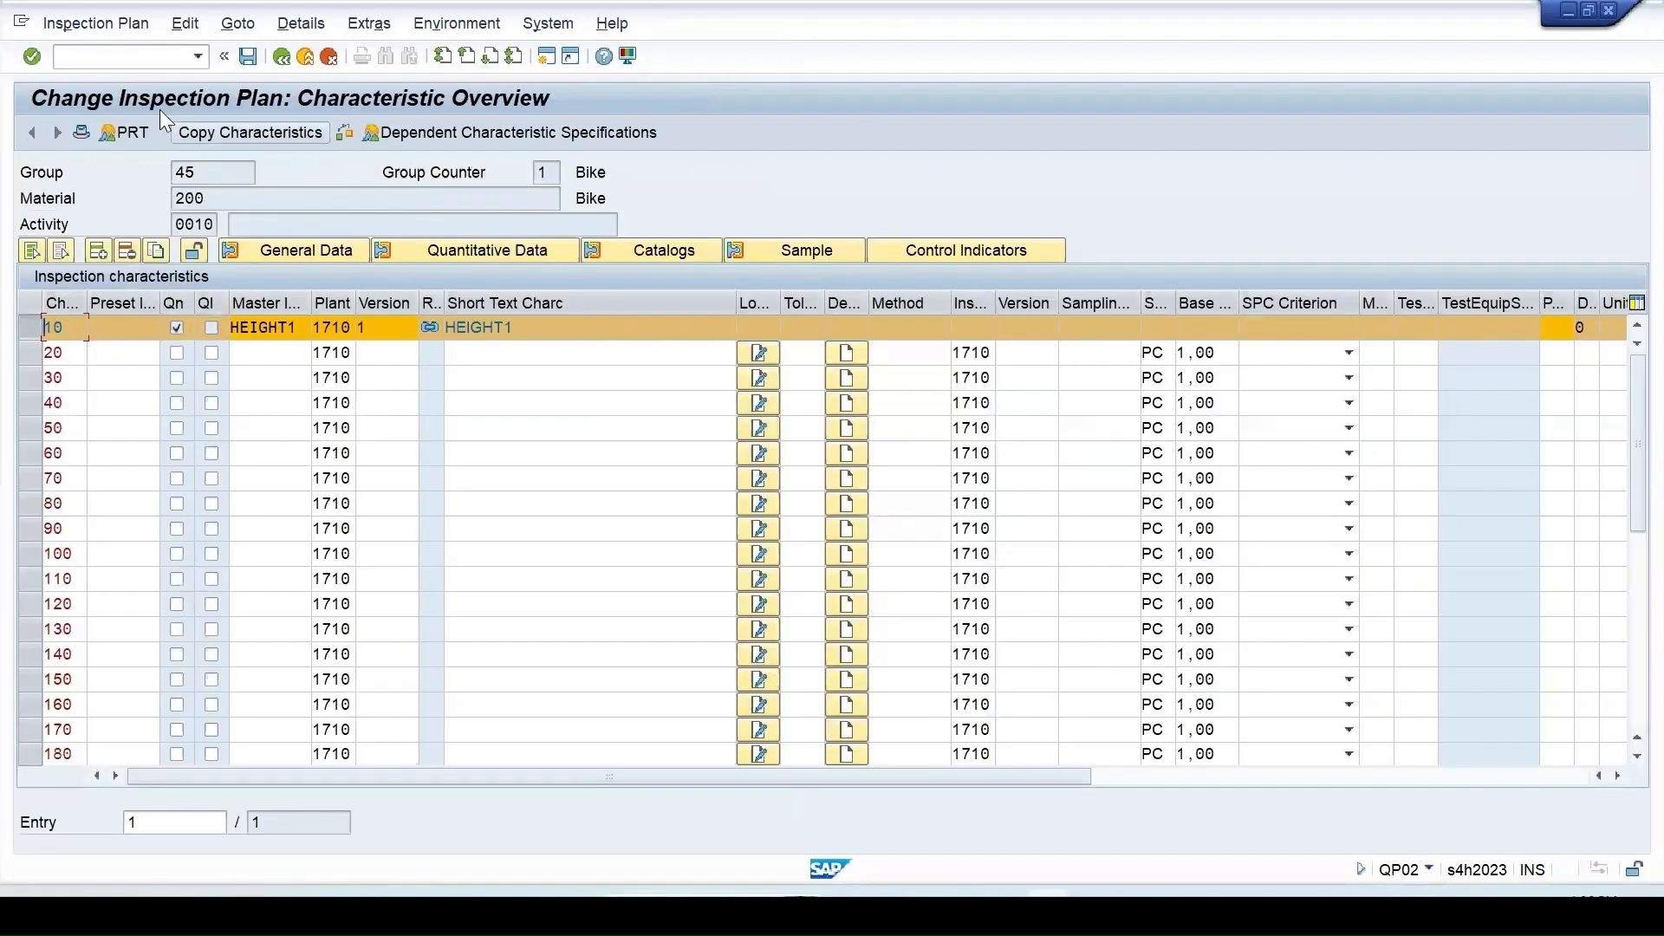
Leave the unsaved plan changes with transaction /nqp01 and open the inspection plan for material 200, plant 1710
left_click(128, 56)
left_click(129, 74)
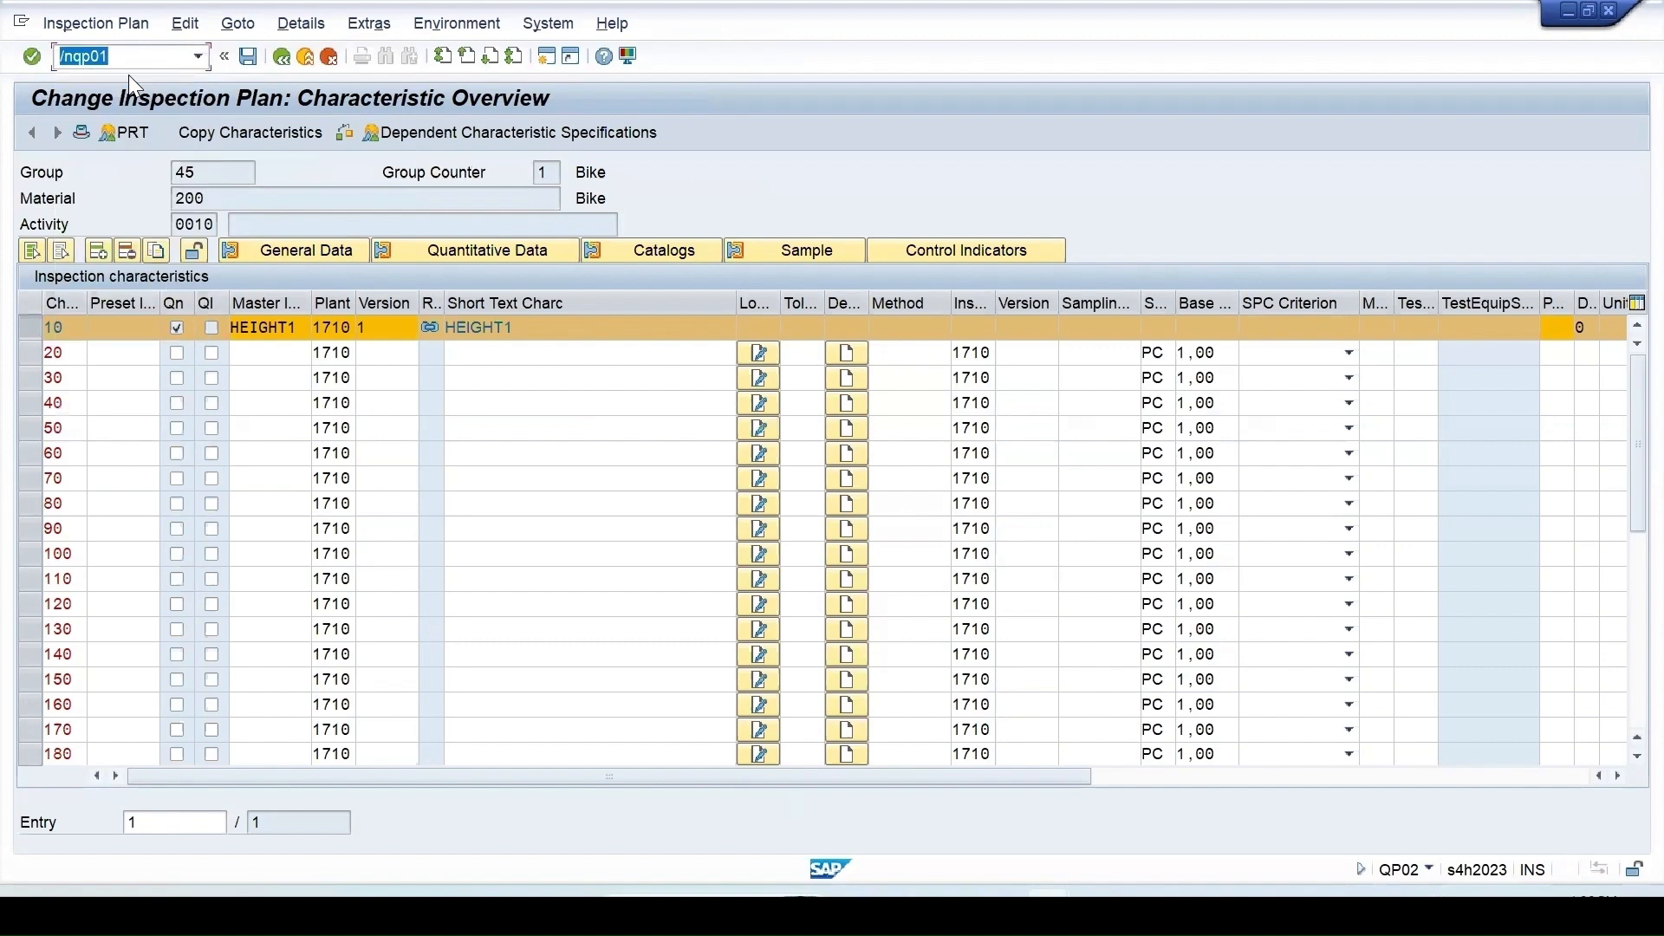
key("Return")
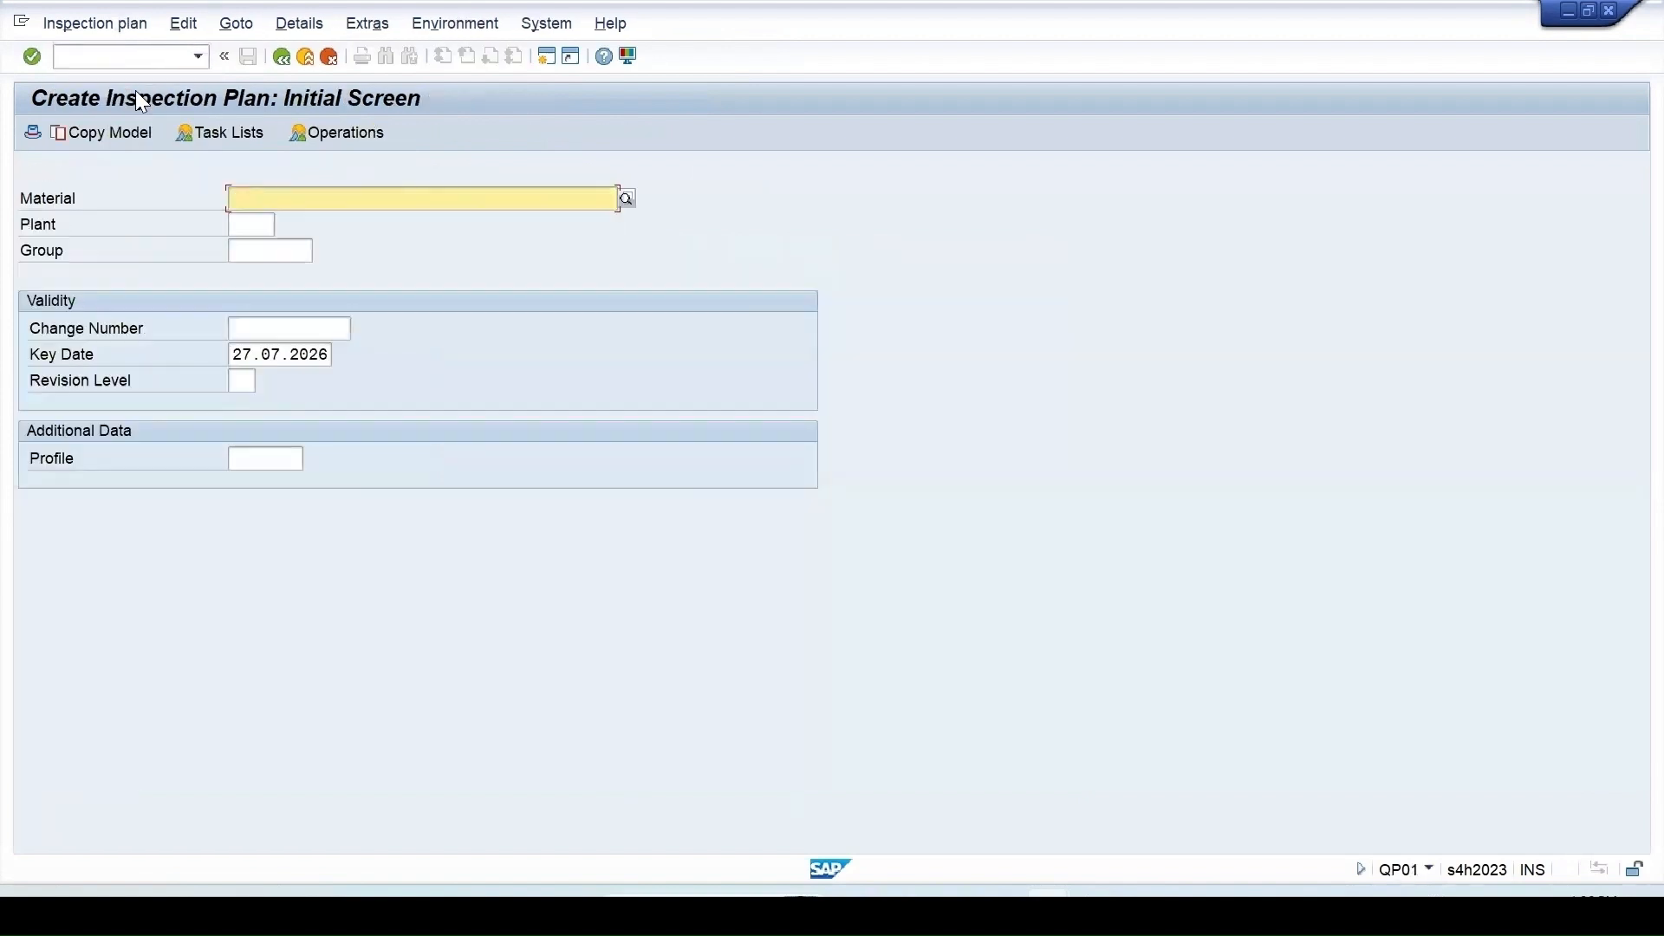
left_click(246, 198)
left_click(259, 225)
left_click(246, 226)
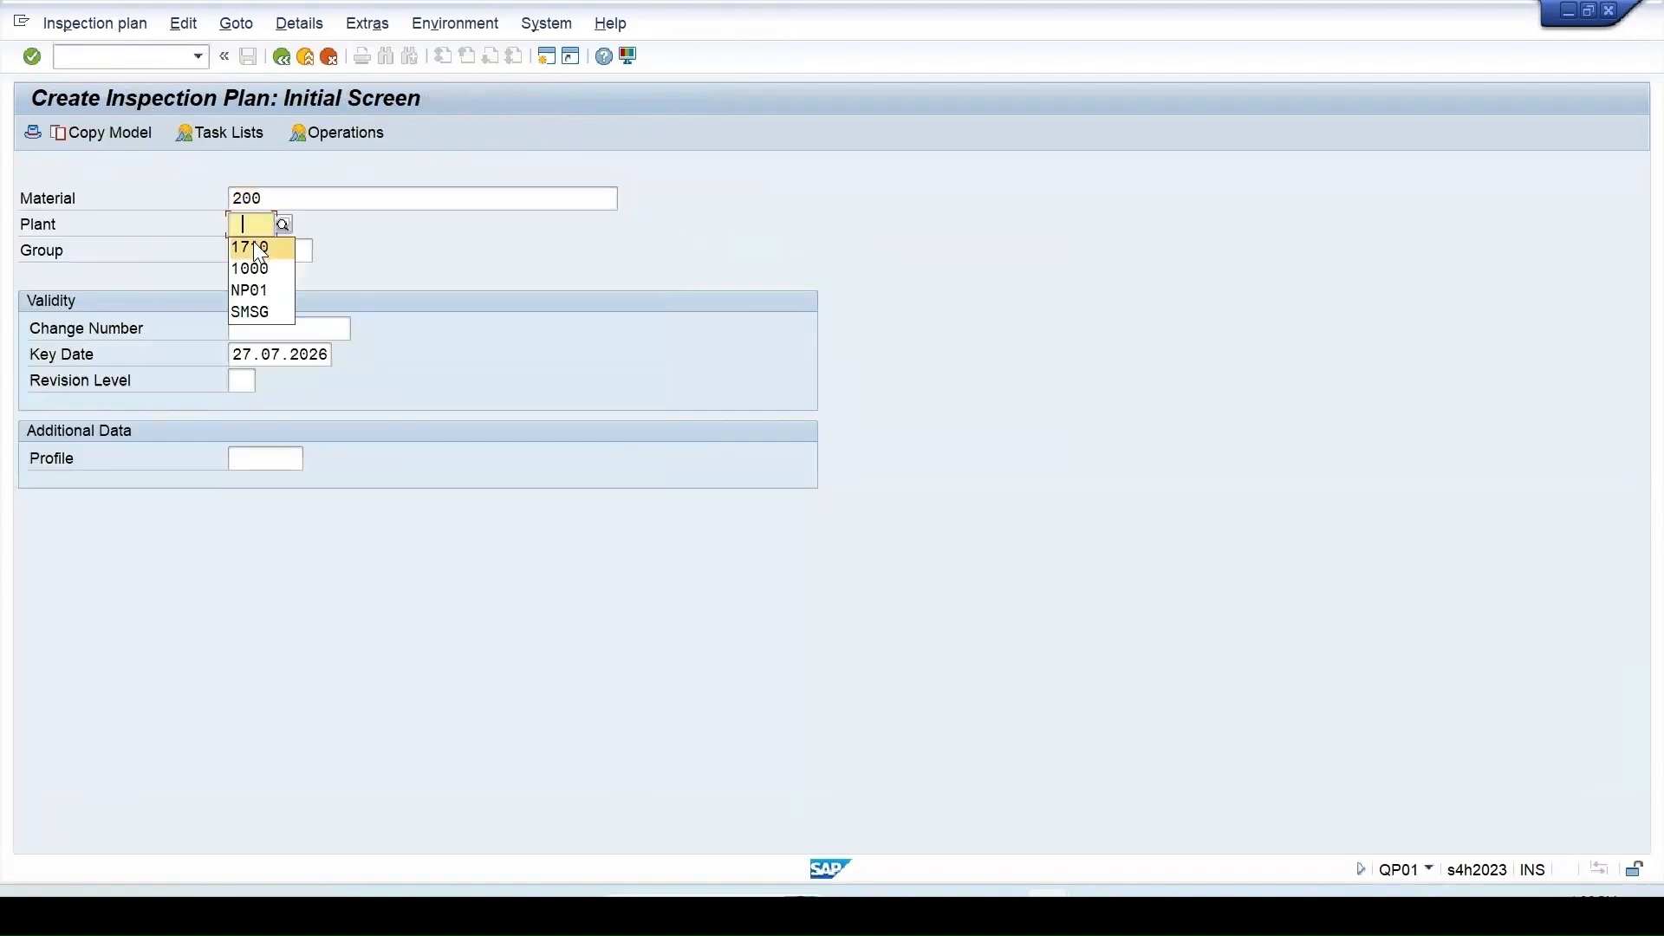
left_click(253, 243)
key("Return")
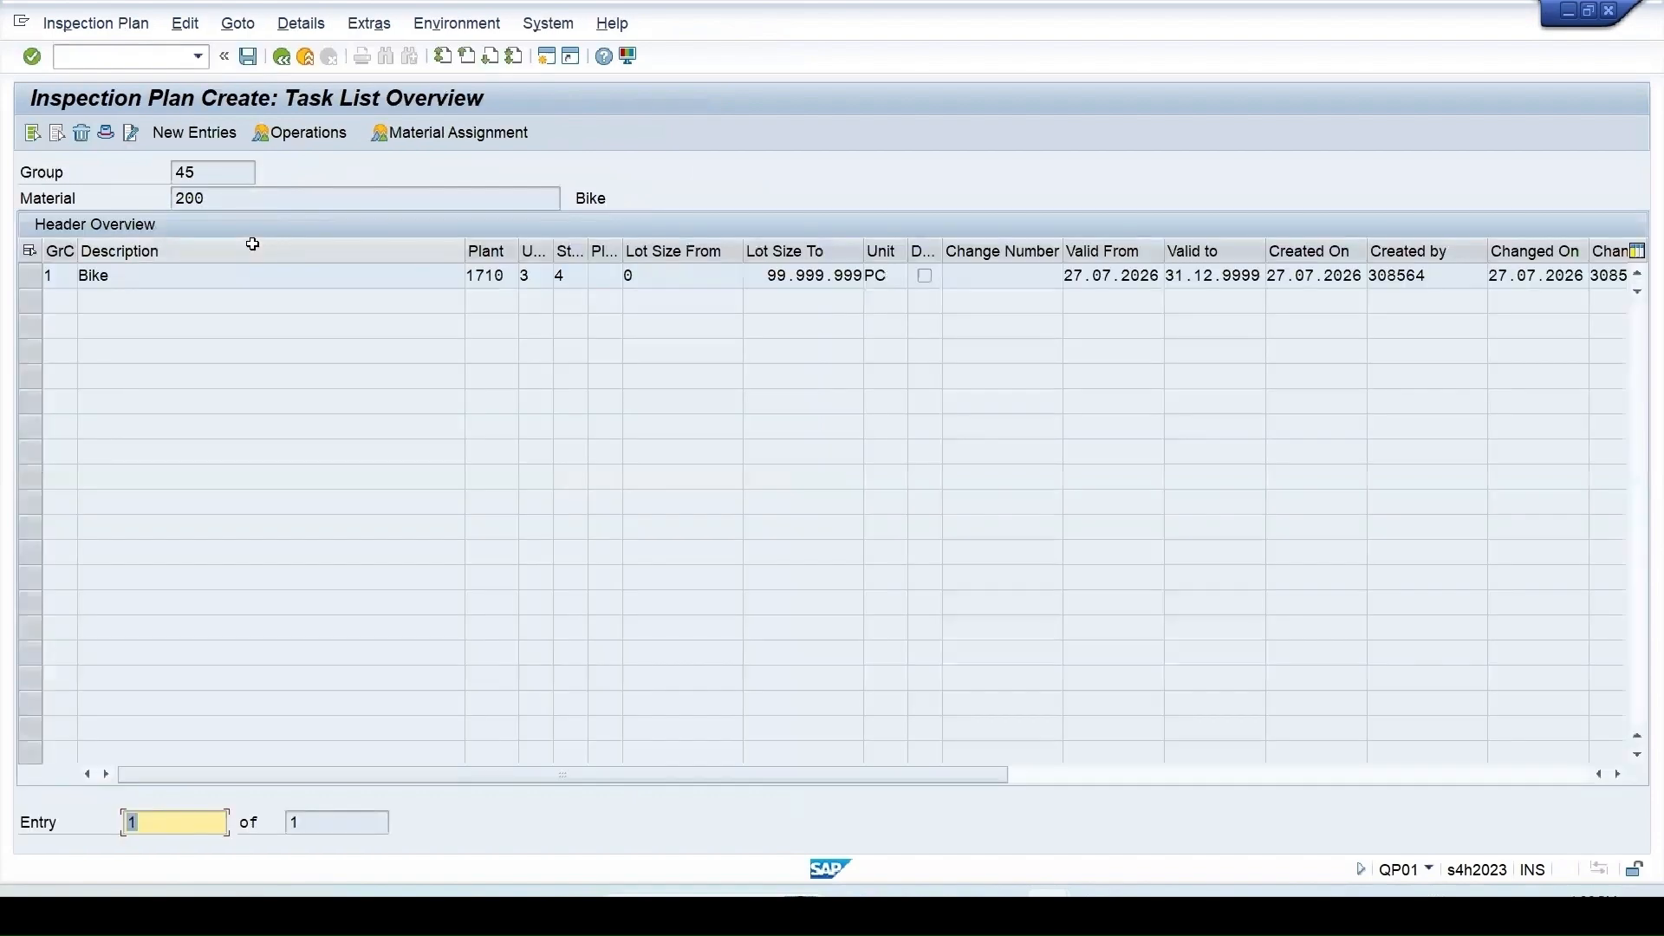
Open the characteristics of operation 0010 and check the limits in the quantitative data of characteristic 10
left_click(286, 130)
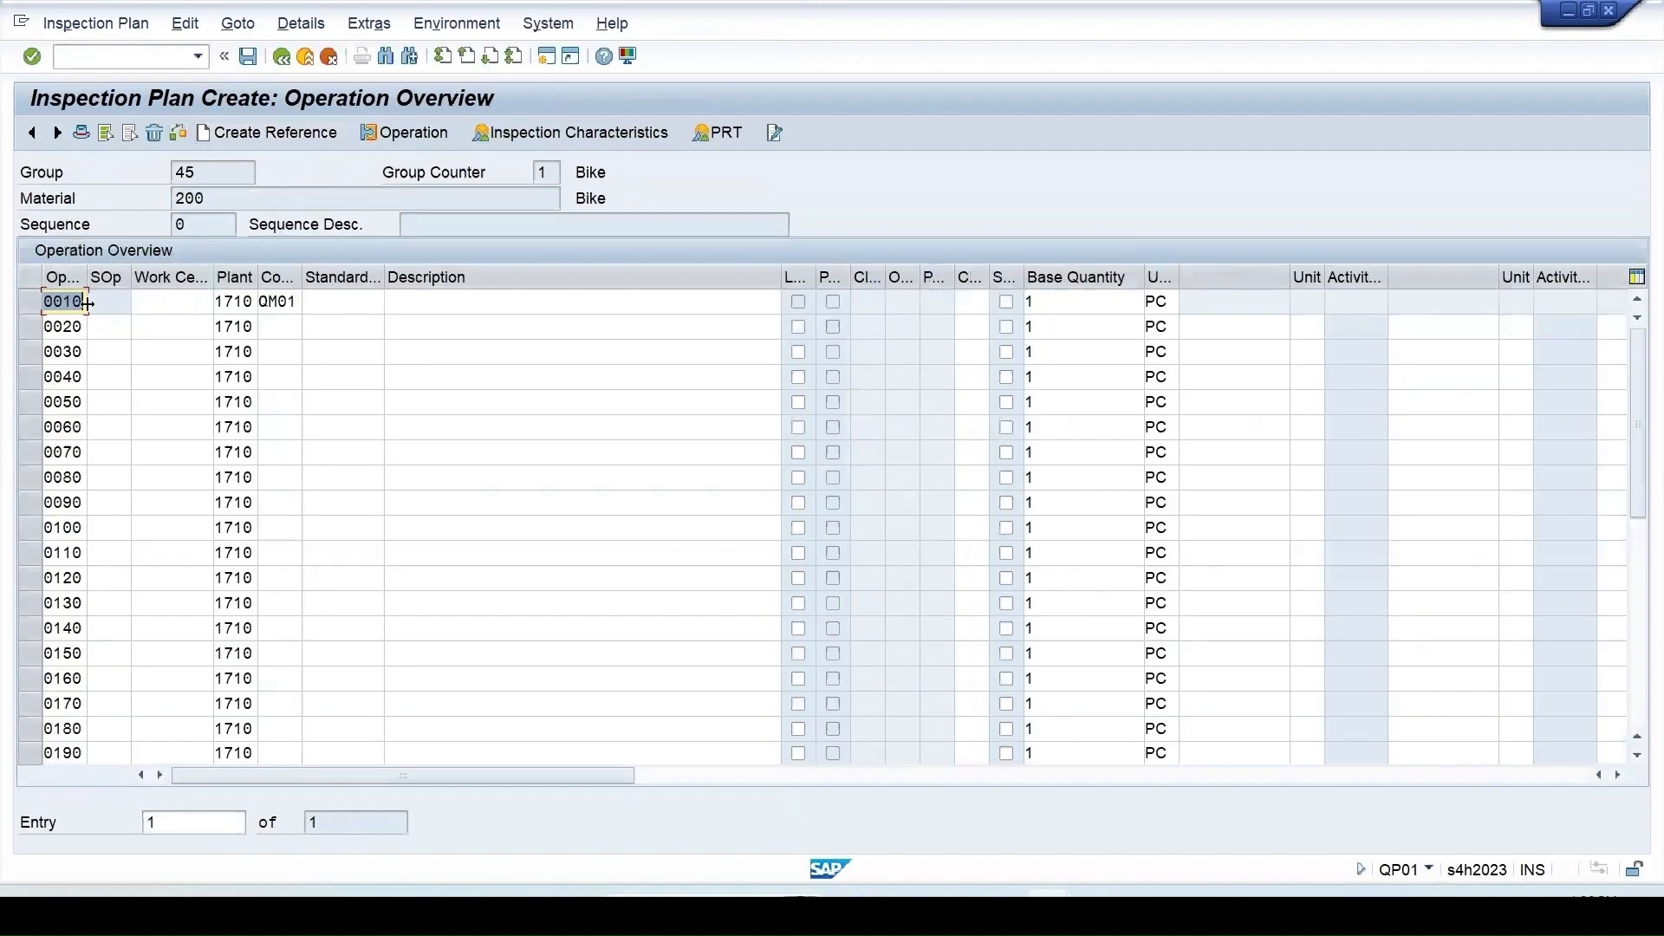
left_click(31, 302)
left_click(572, 134)
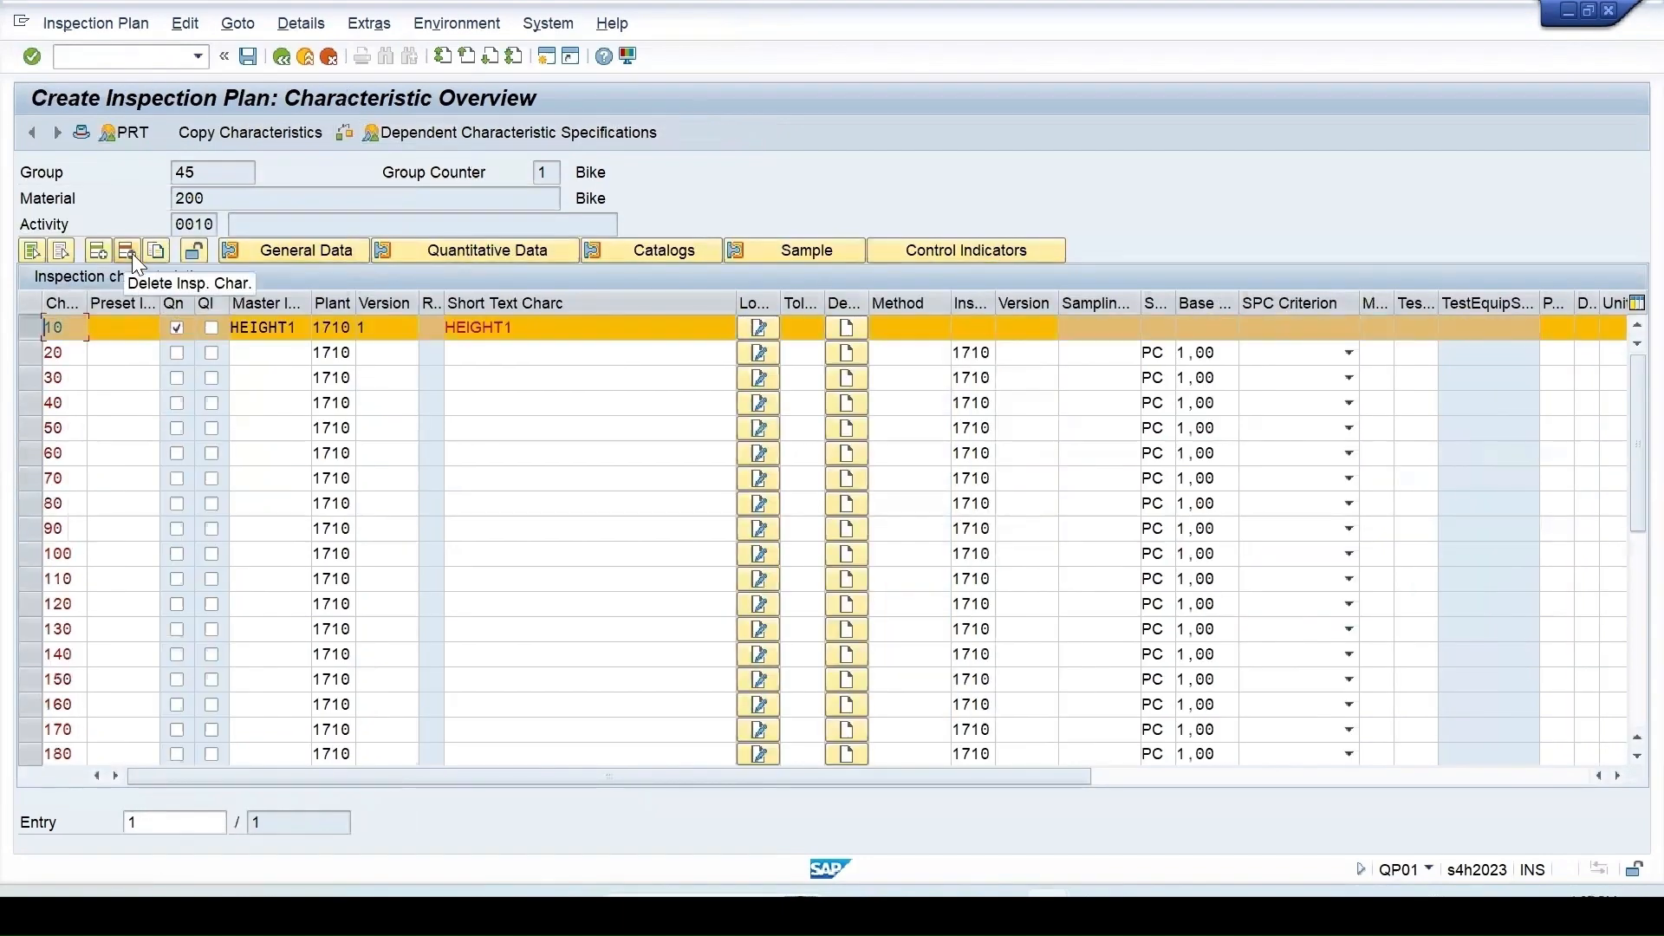
left_click(454, 250)
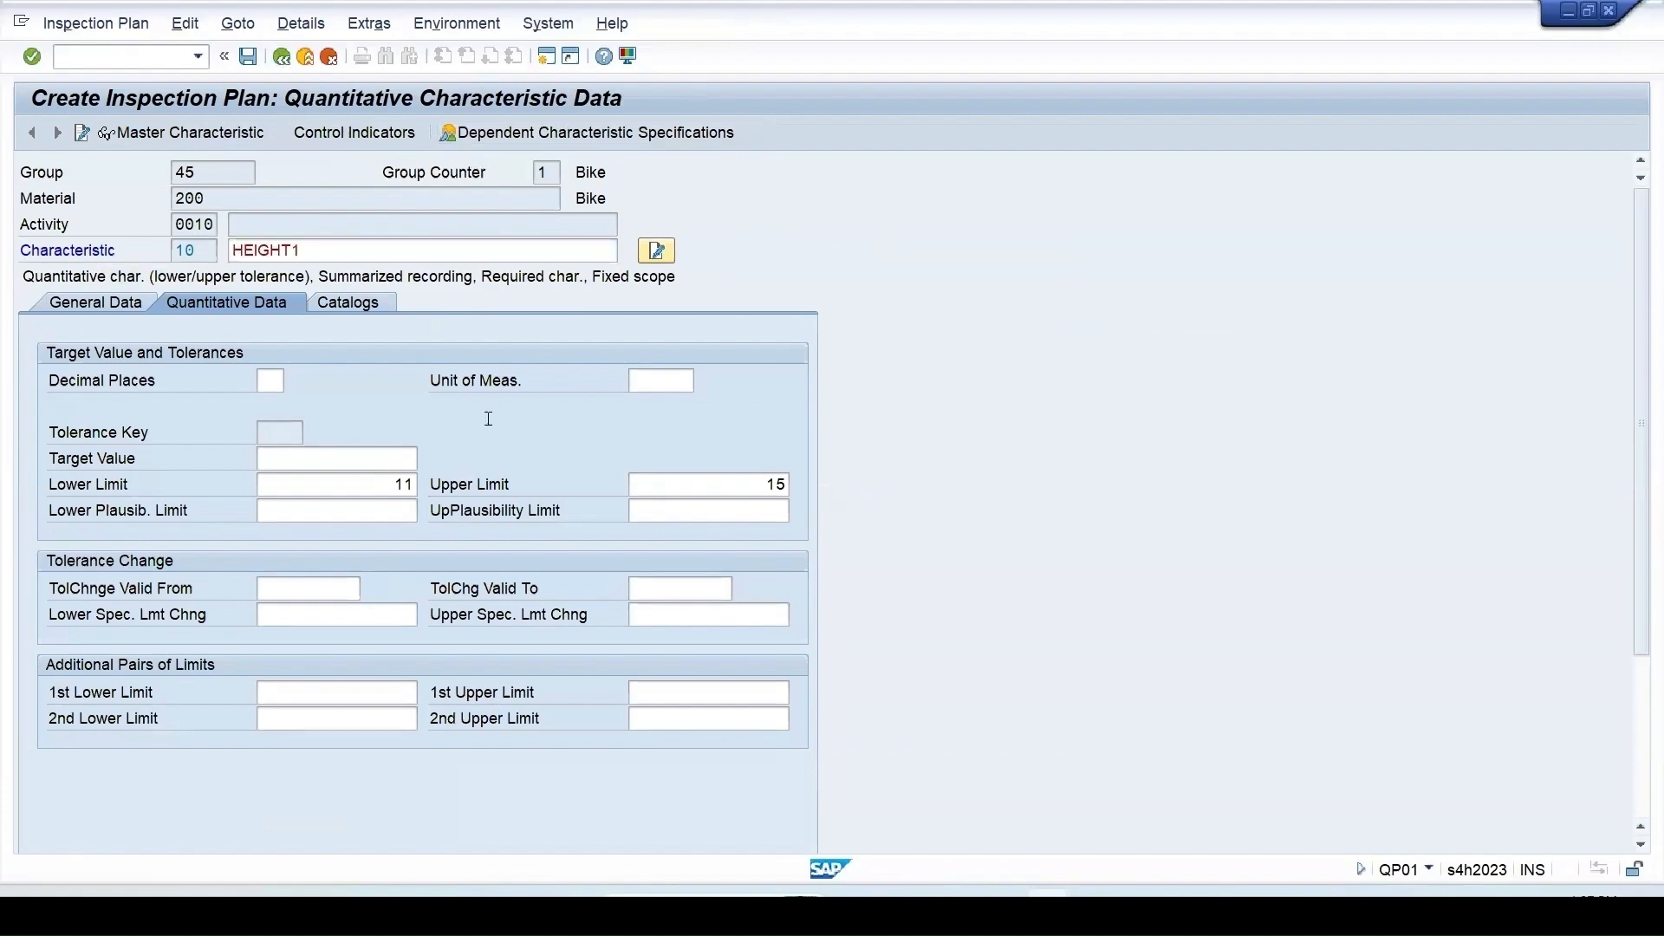
left_click(281, 57)
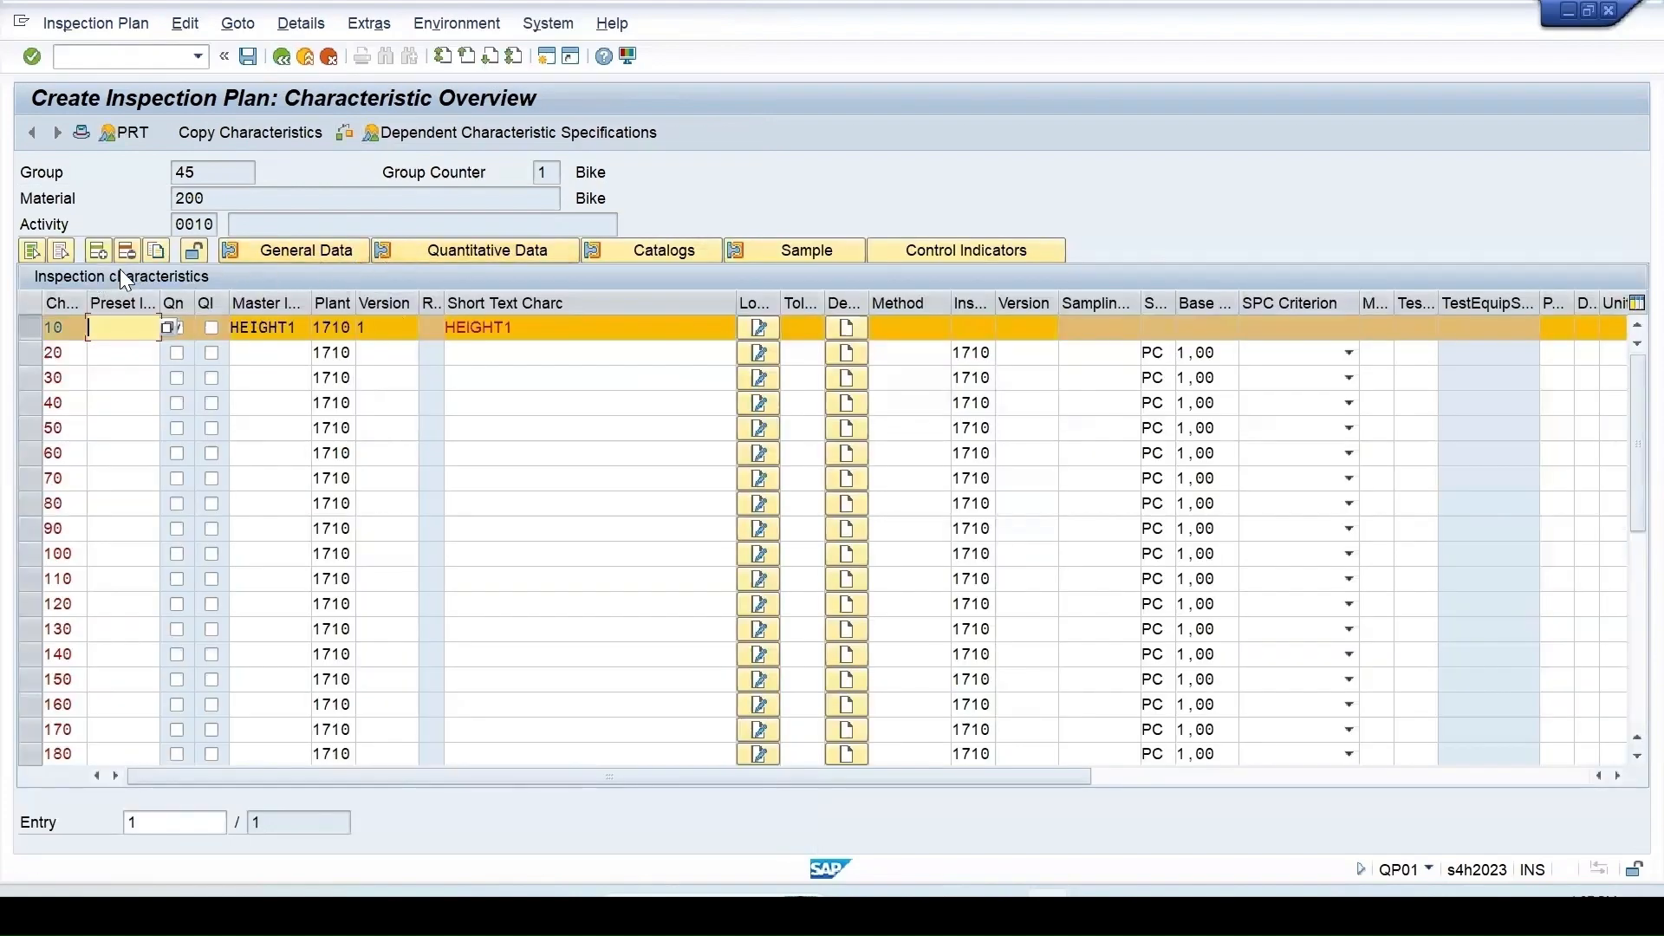
Clear the master inspection characteristic entry from characteristic 10
left_click_drag(306, 328, 147, 304)
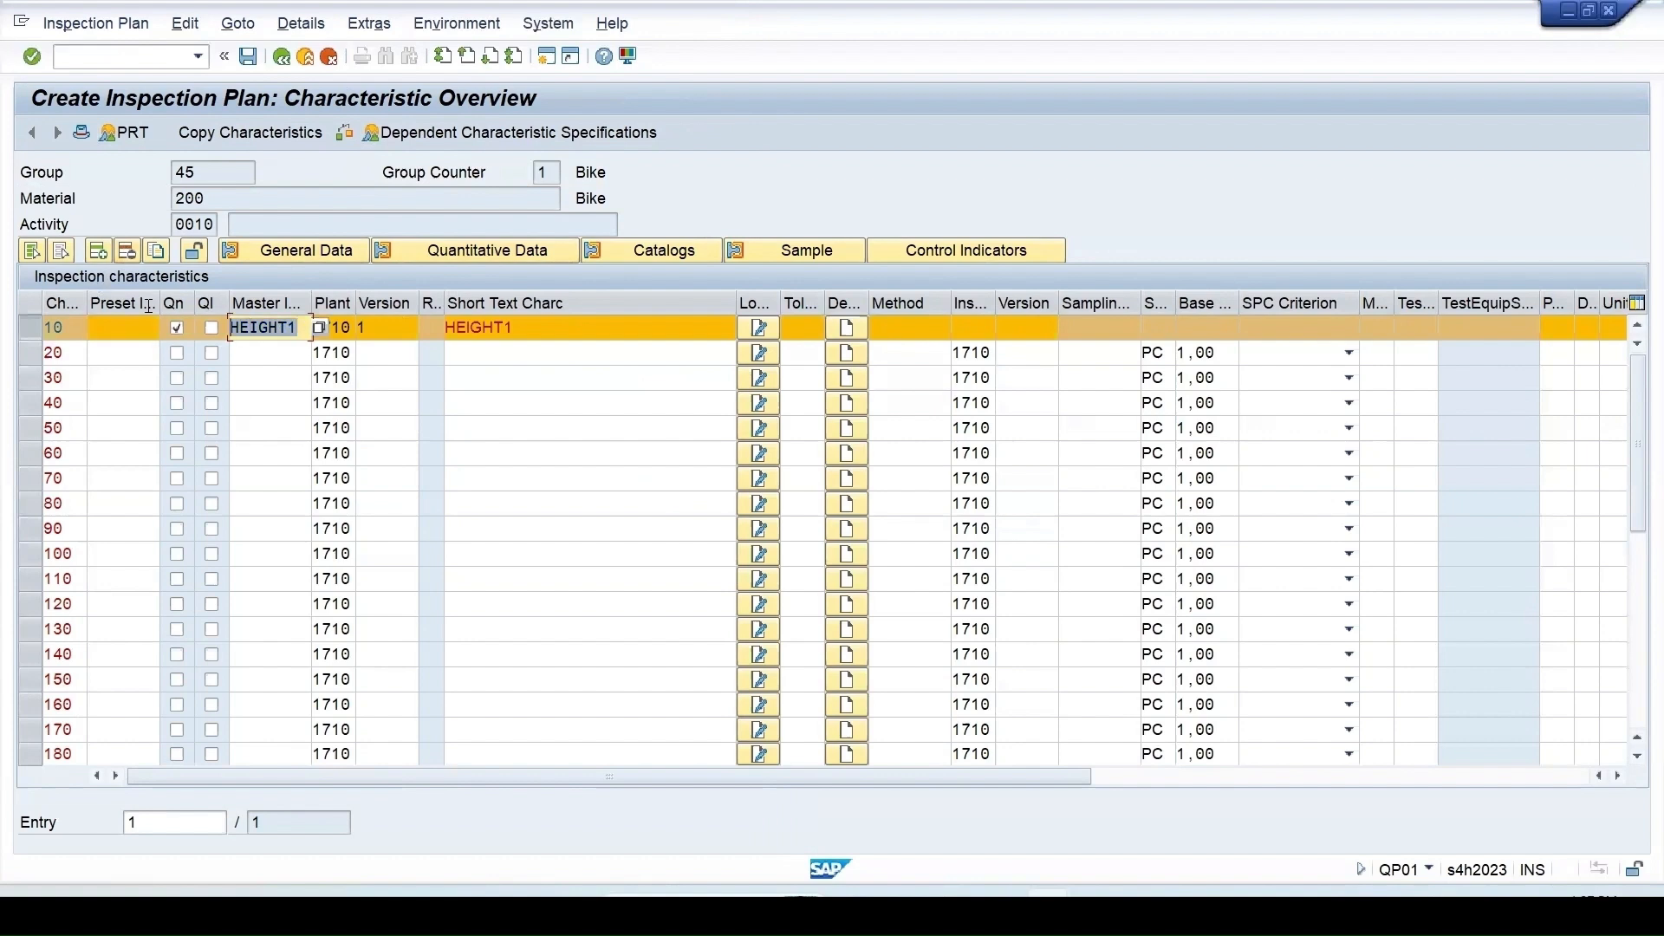
key("BackSpace")
key("Return")
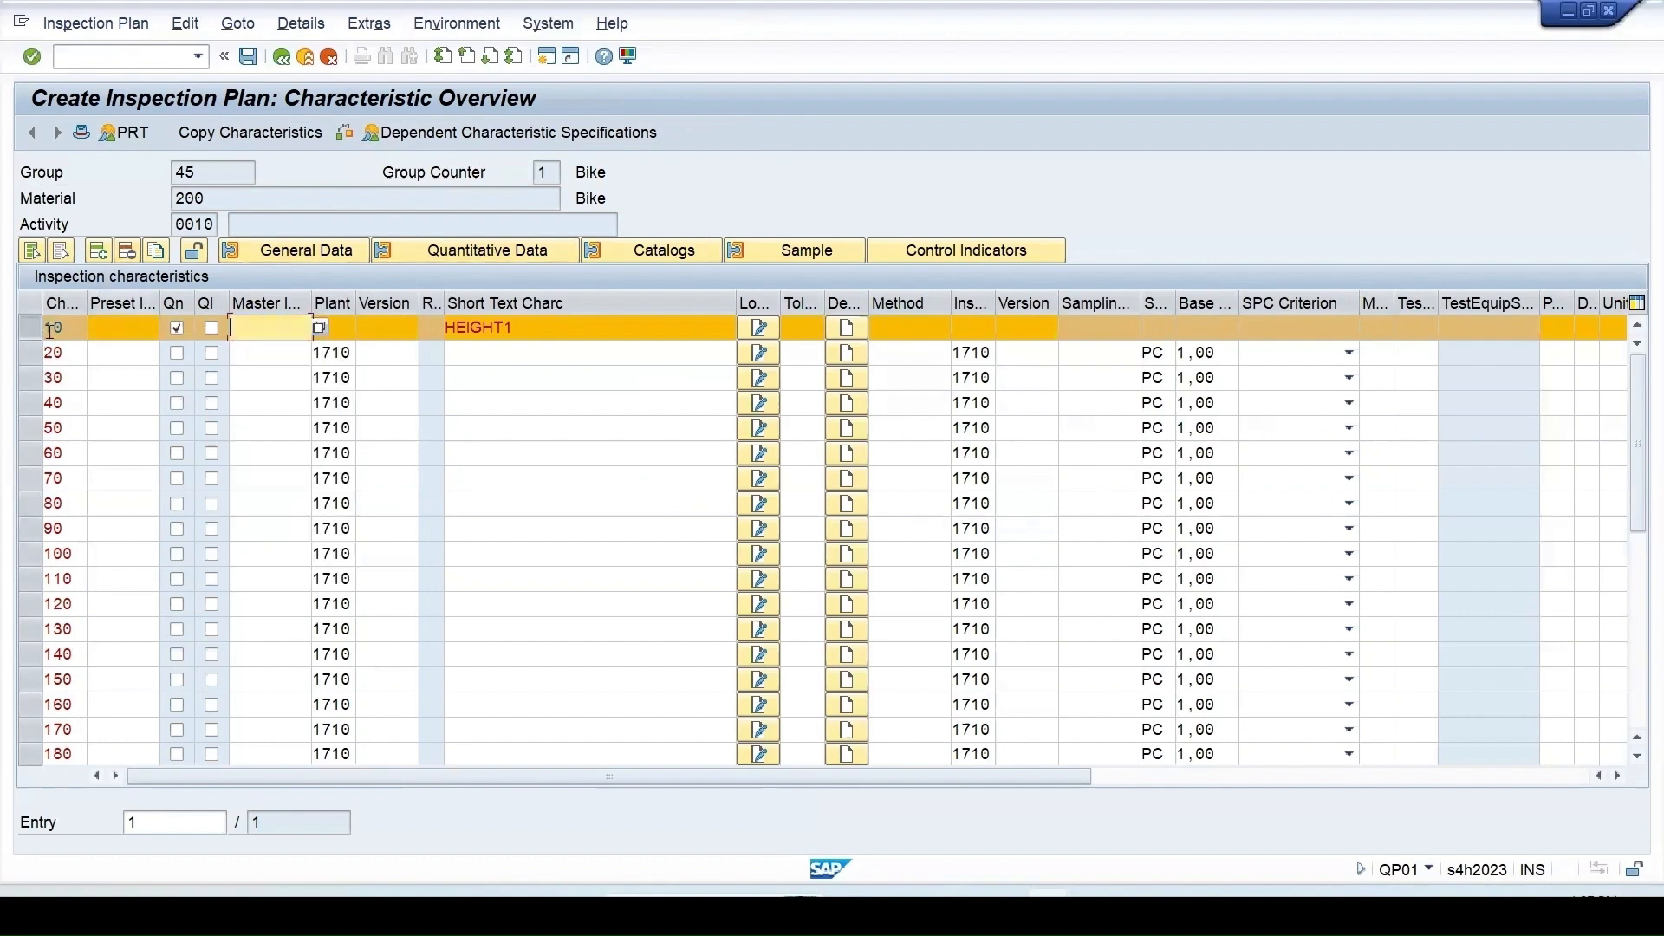
Reassign HEIGHT1, plant 1710, version 1 to characteristic 10 and accept overwriting it with the master characteristic
left_click(271, 337)
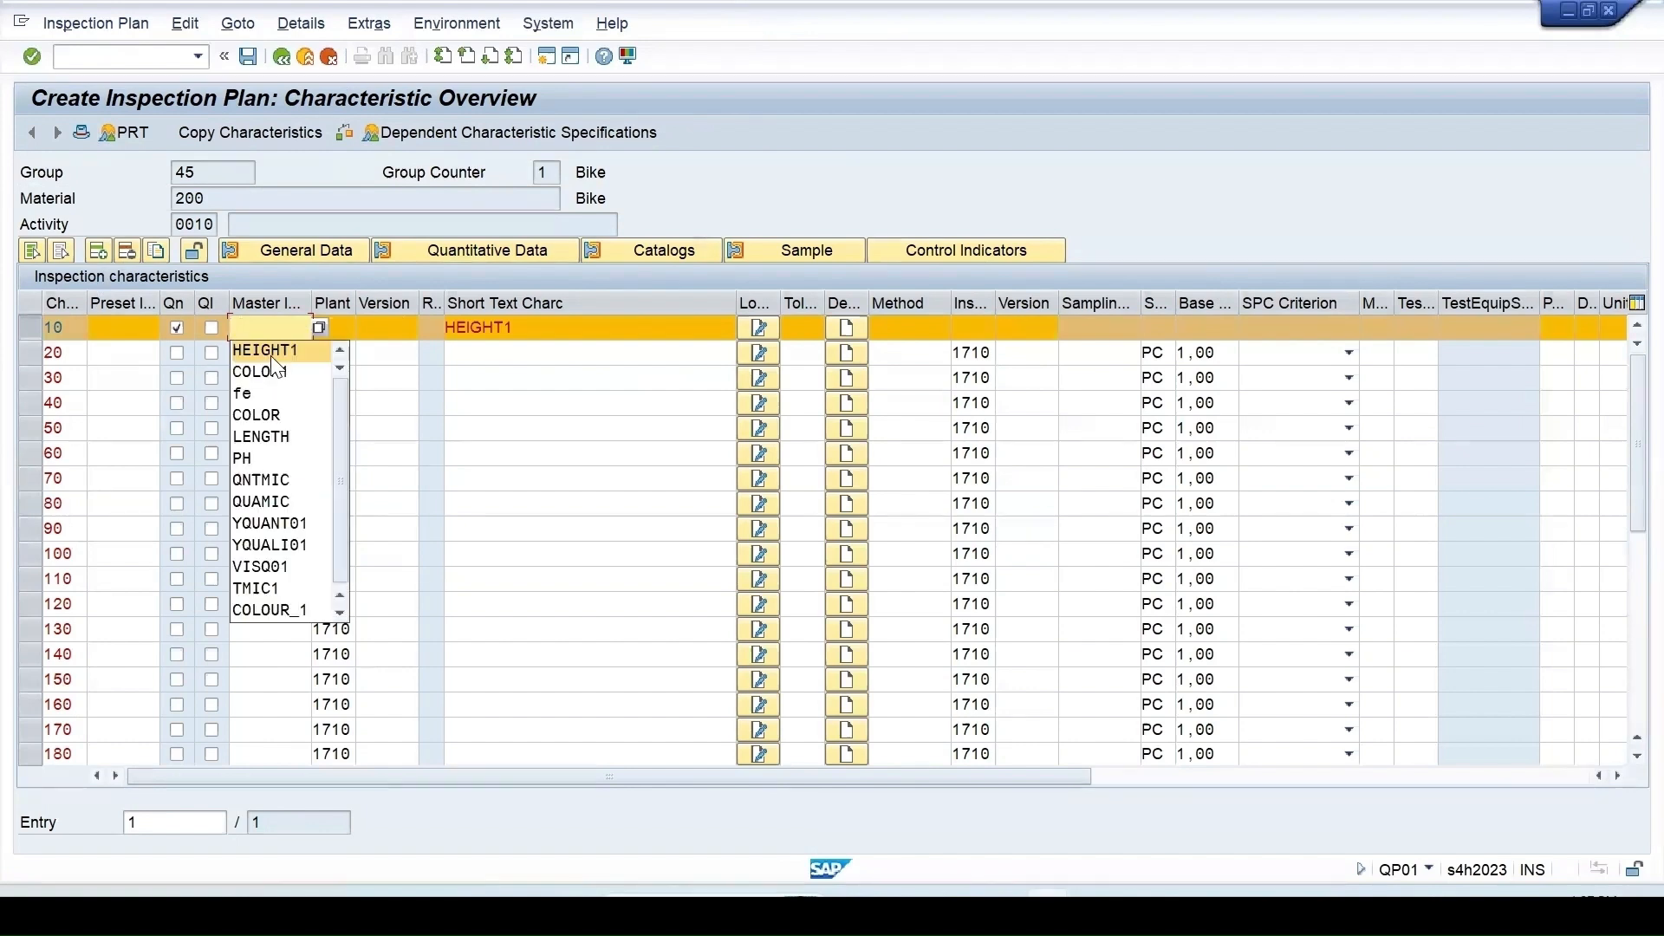
left_click(286, 346)
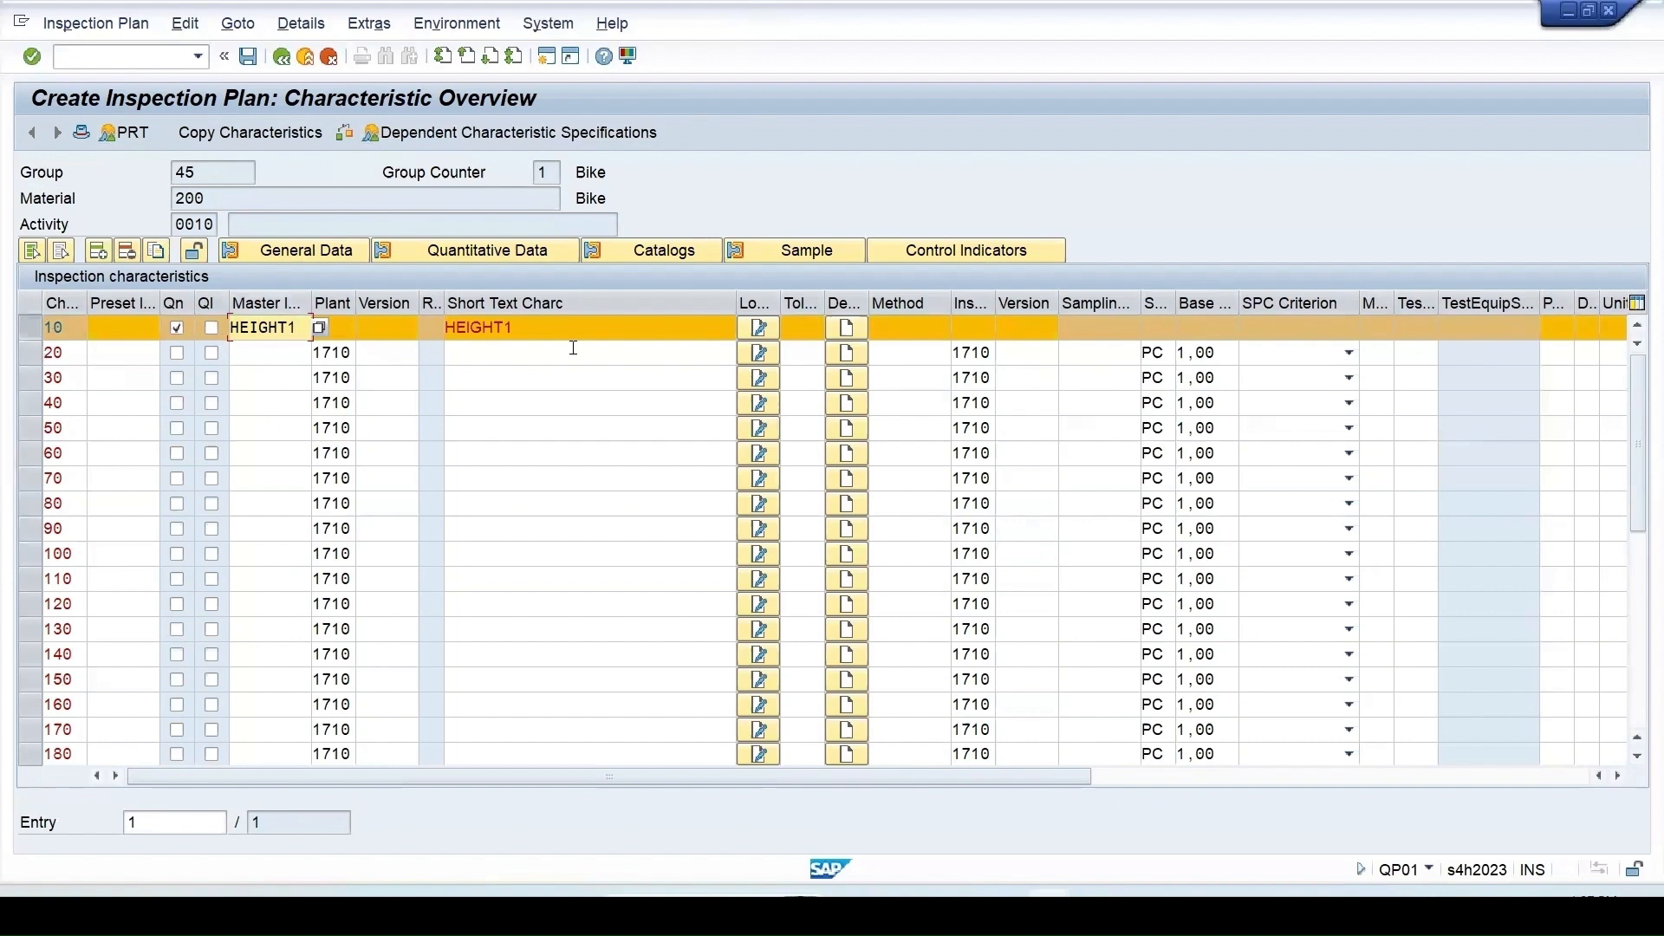
key("Return")
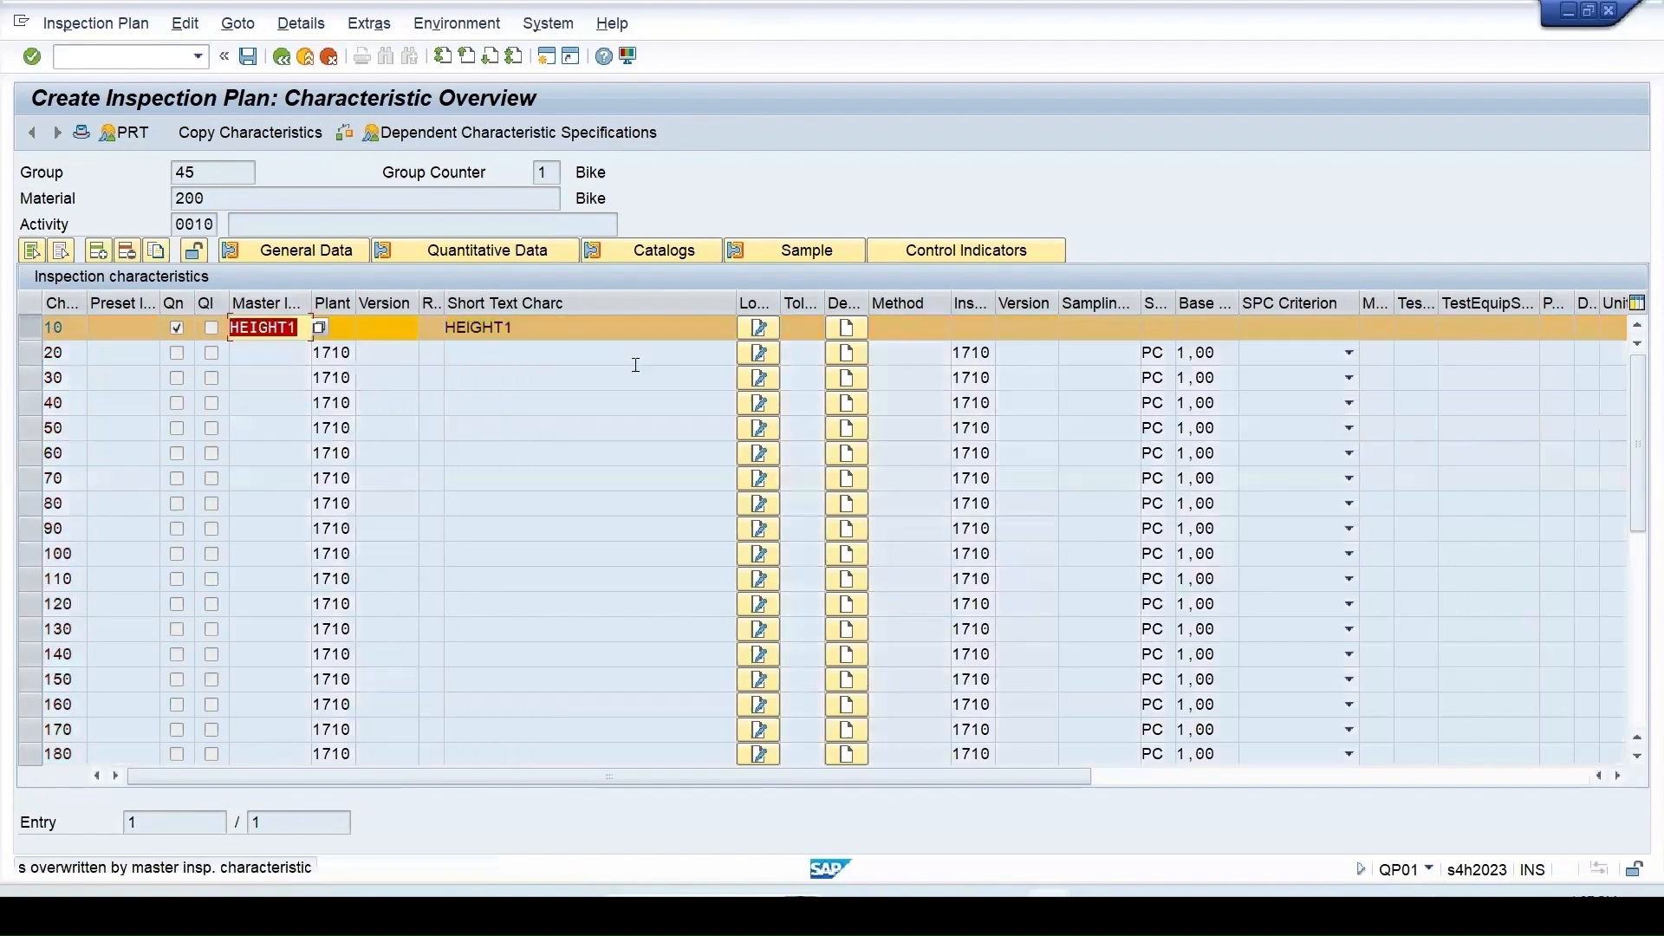
left_click(330, 328)
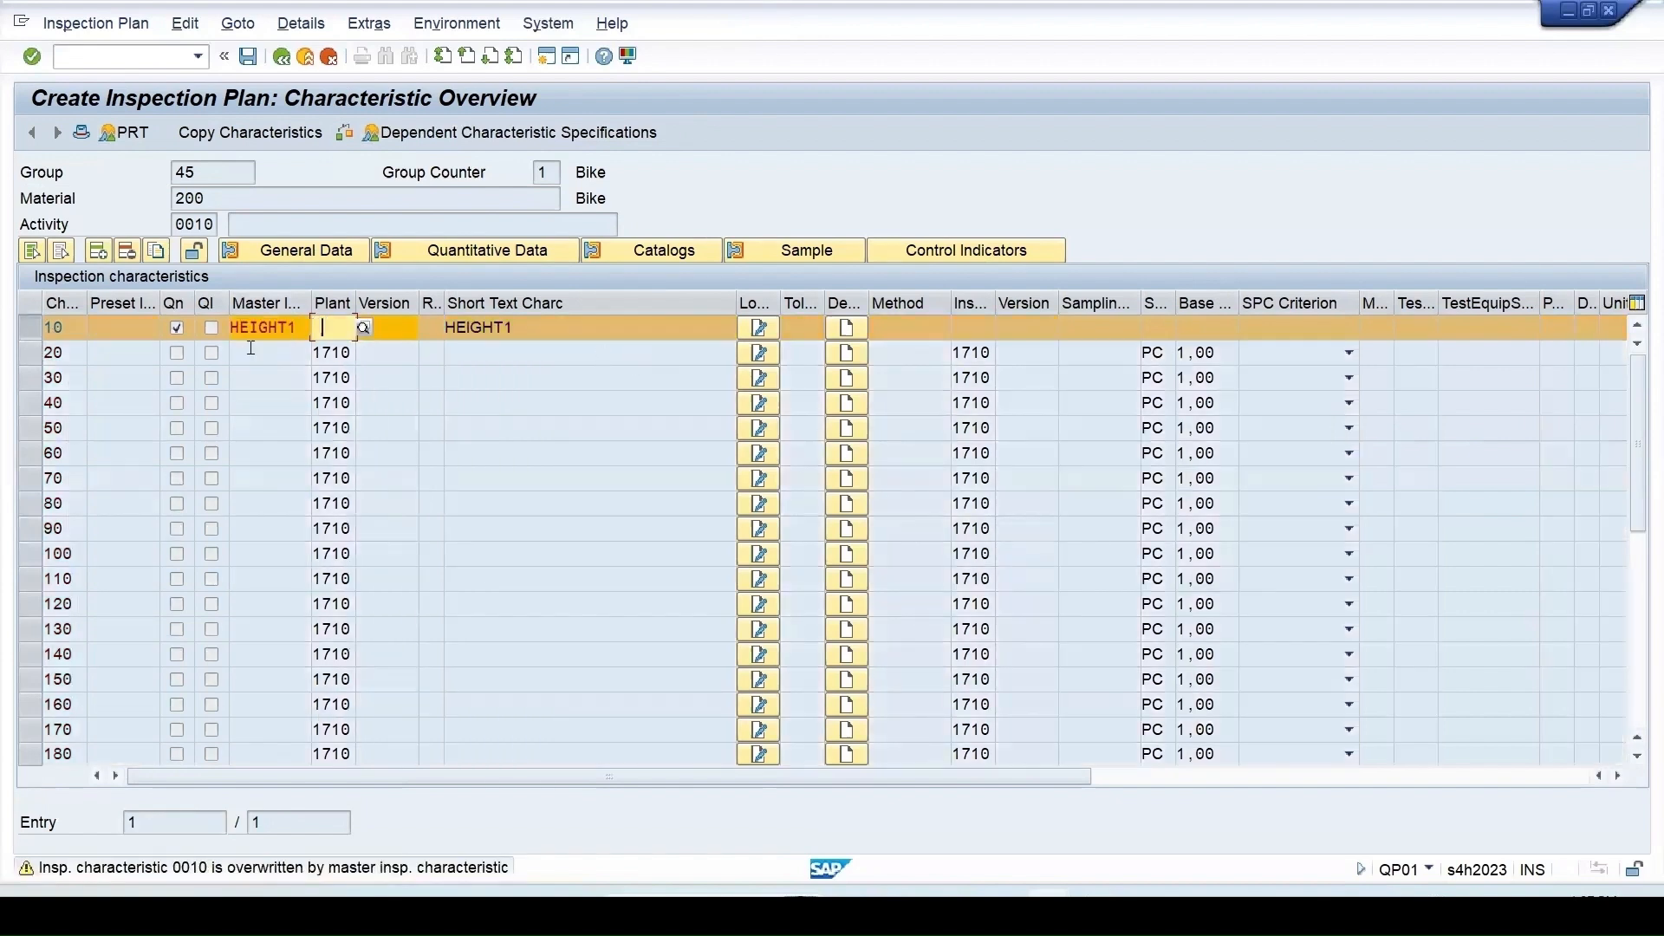
left_click(334, 352)
left_click(385, 329)
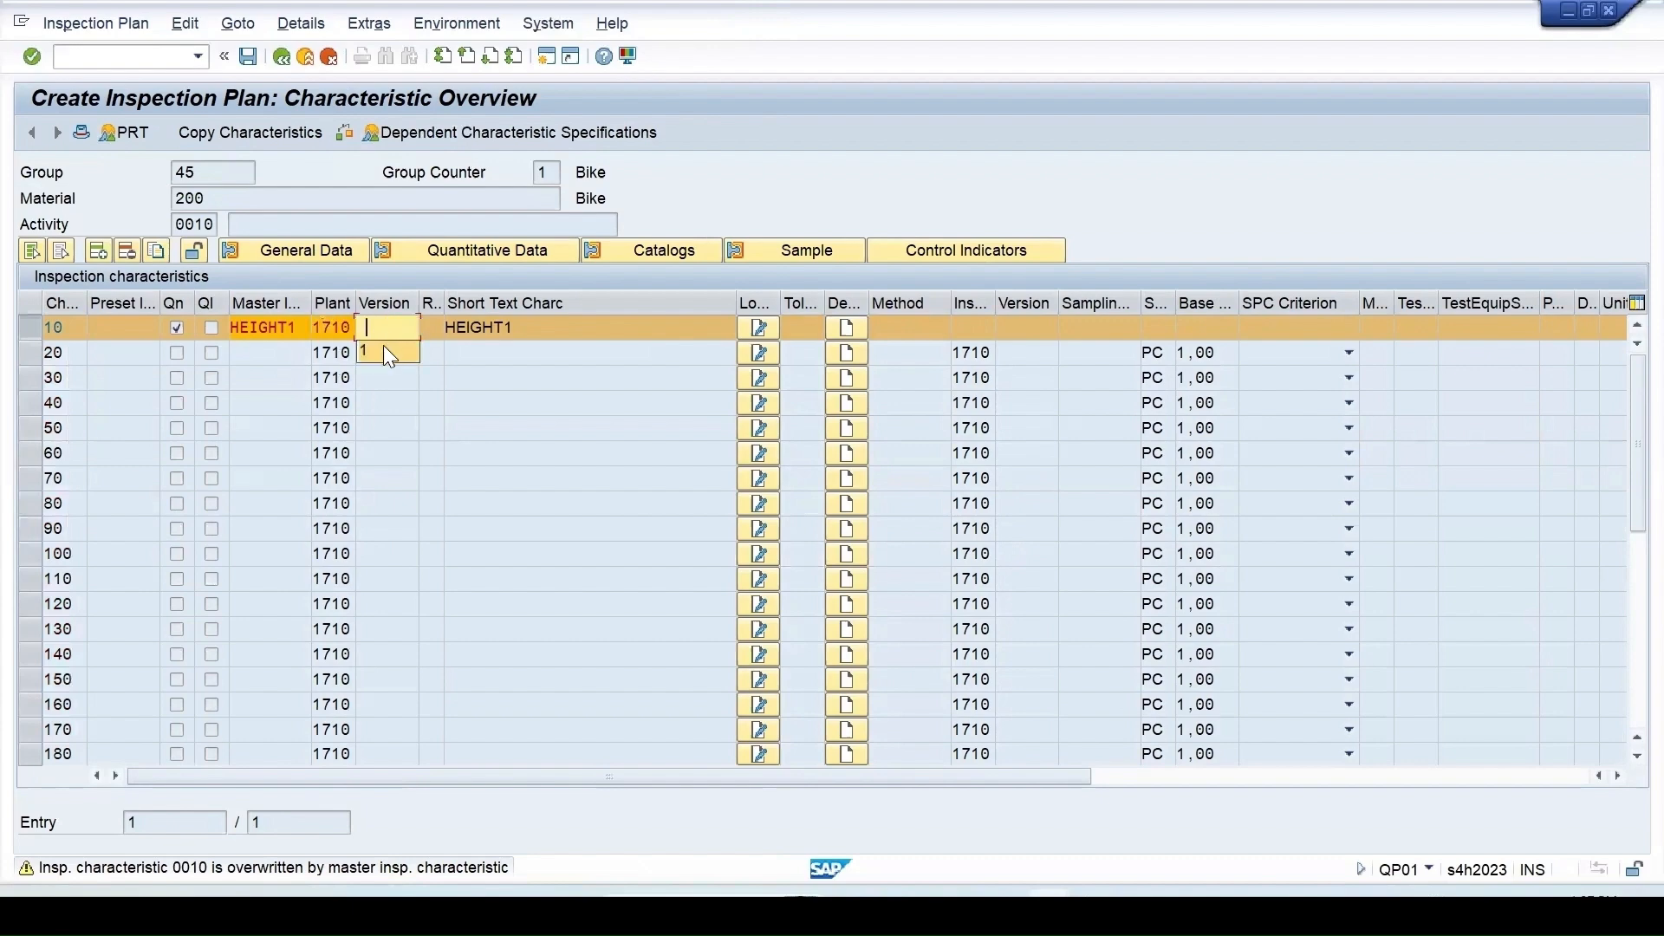
left_click(382, 351)
key("Return")
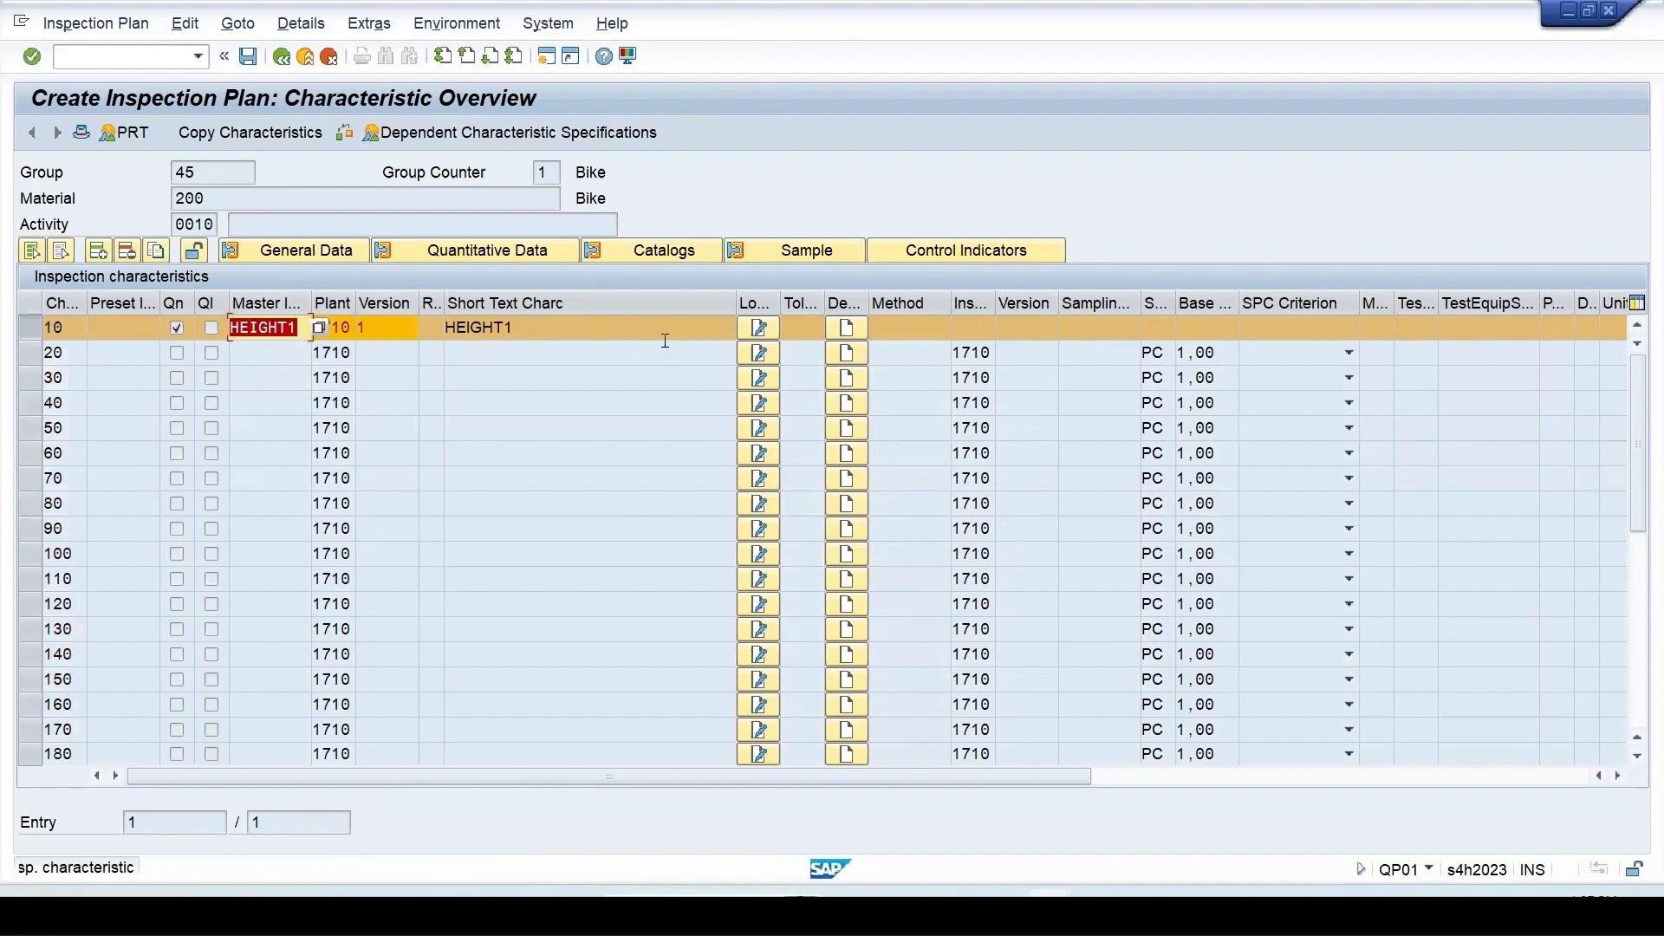
key("Return")
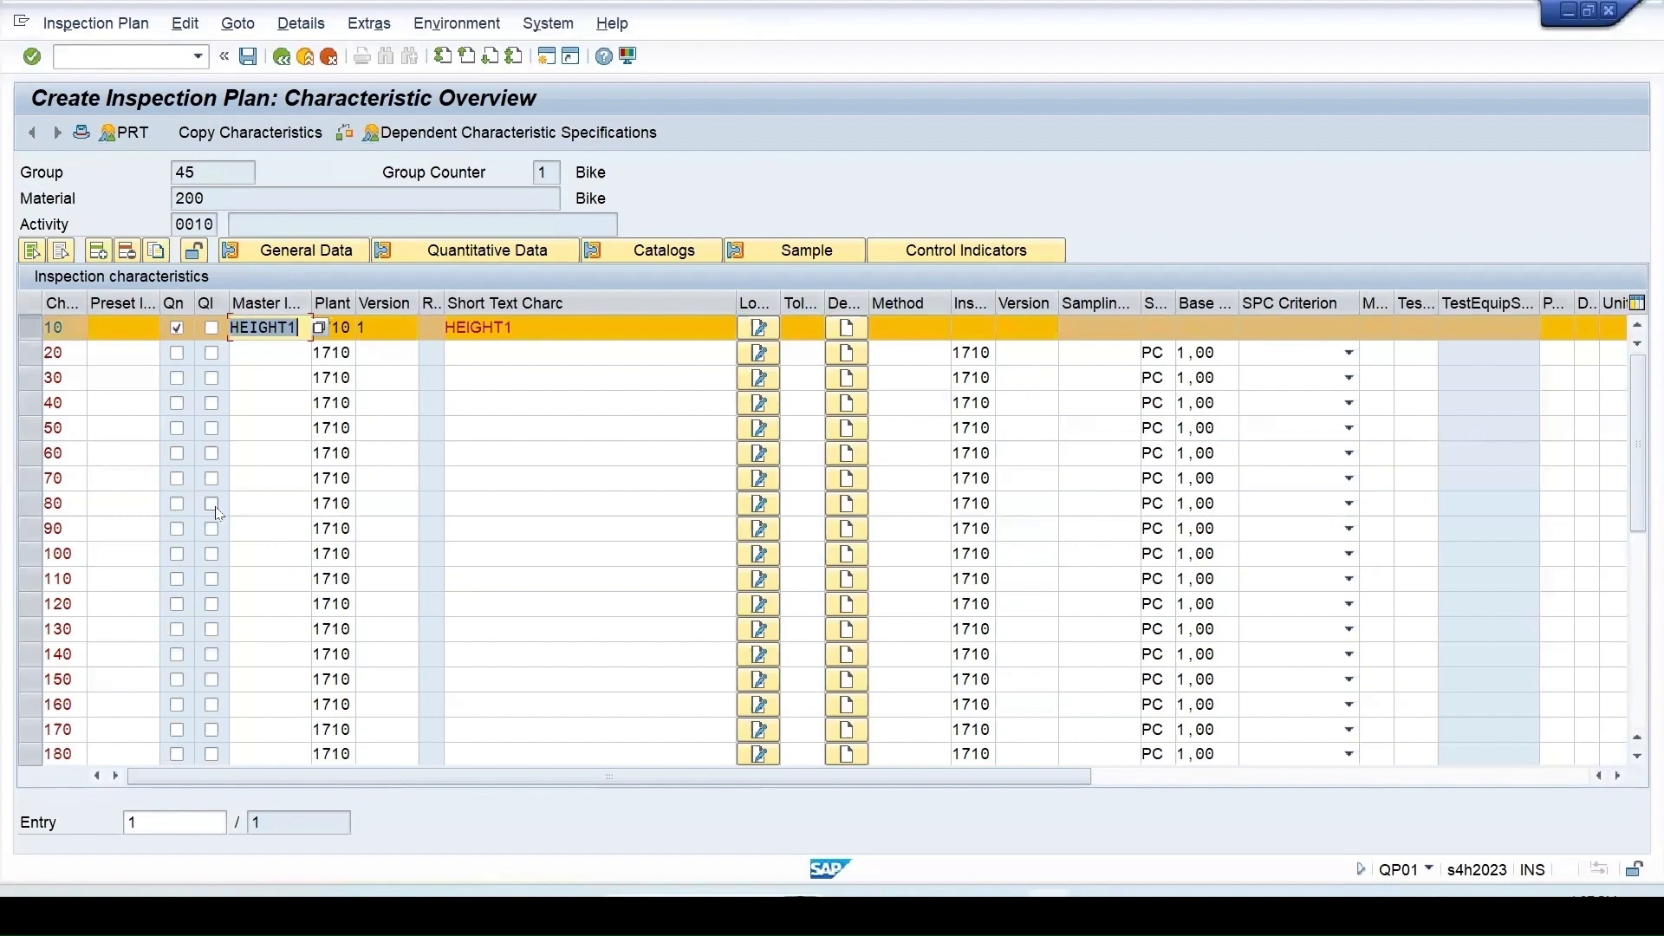
Compare the limits of characteristic 10 with the quantitative data of its master characteristic and return to the characteristic overview
left_click(28, 328)
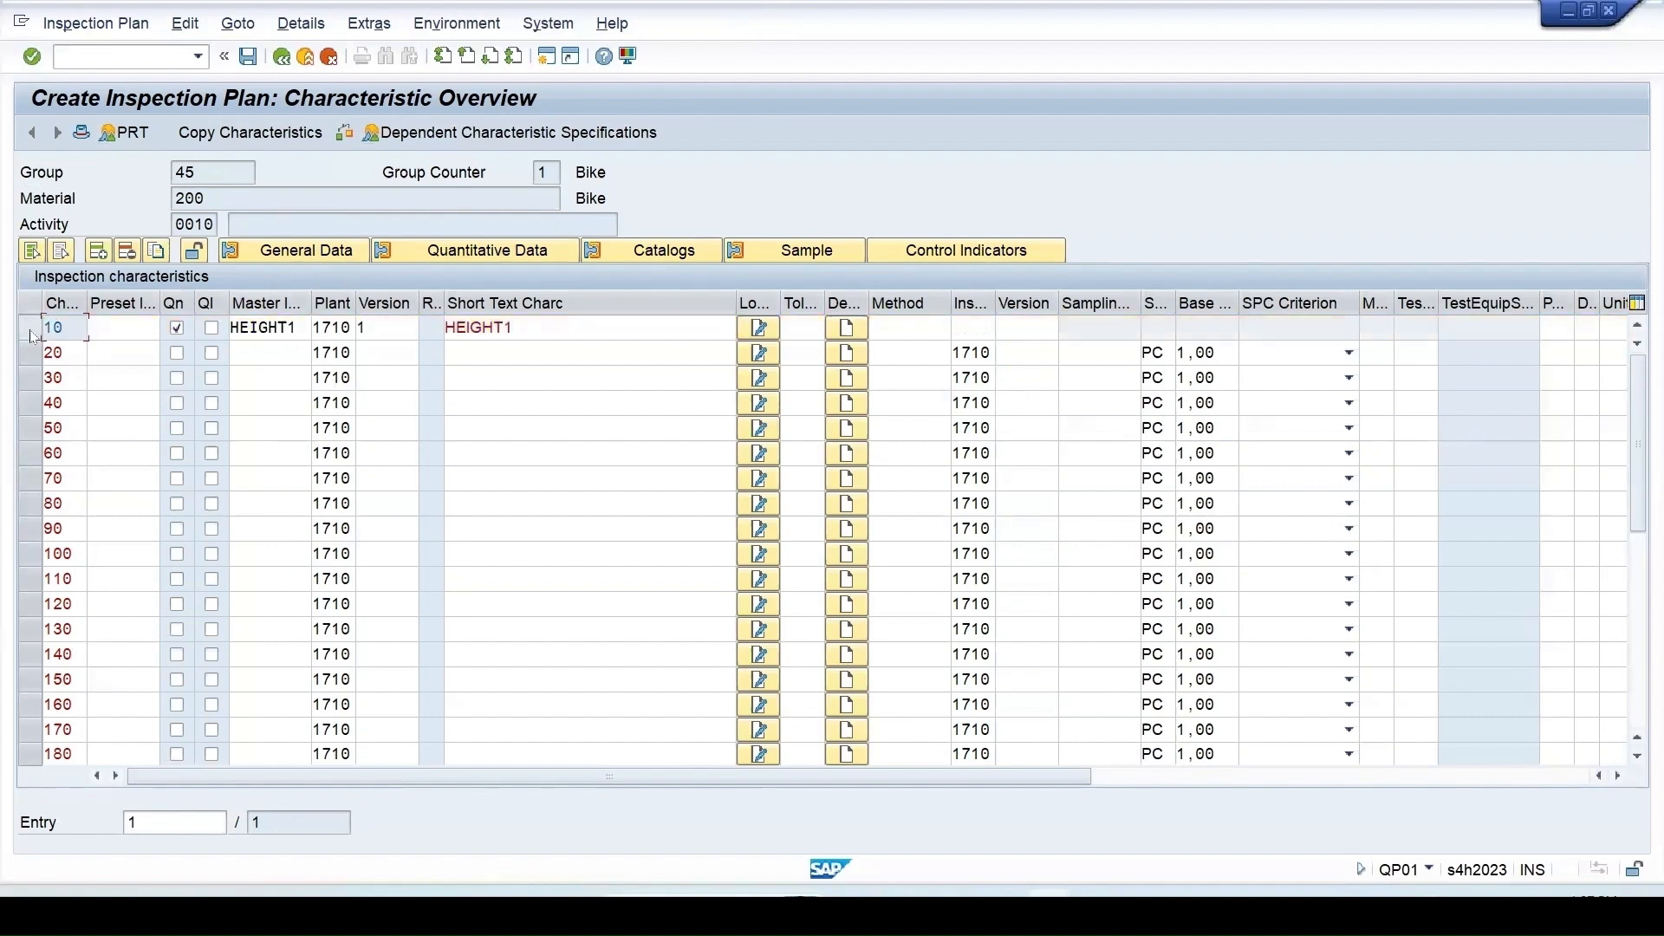
left_click(28, 327)
left_click(454, 251)
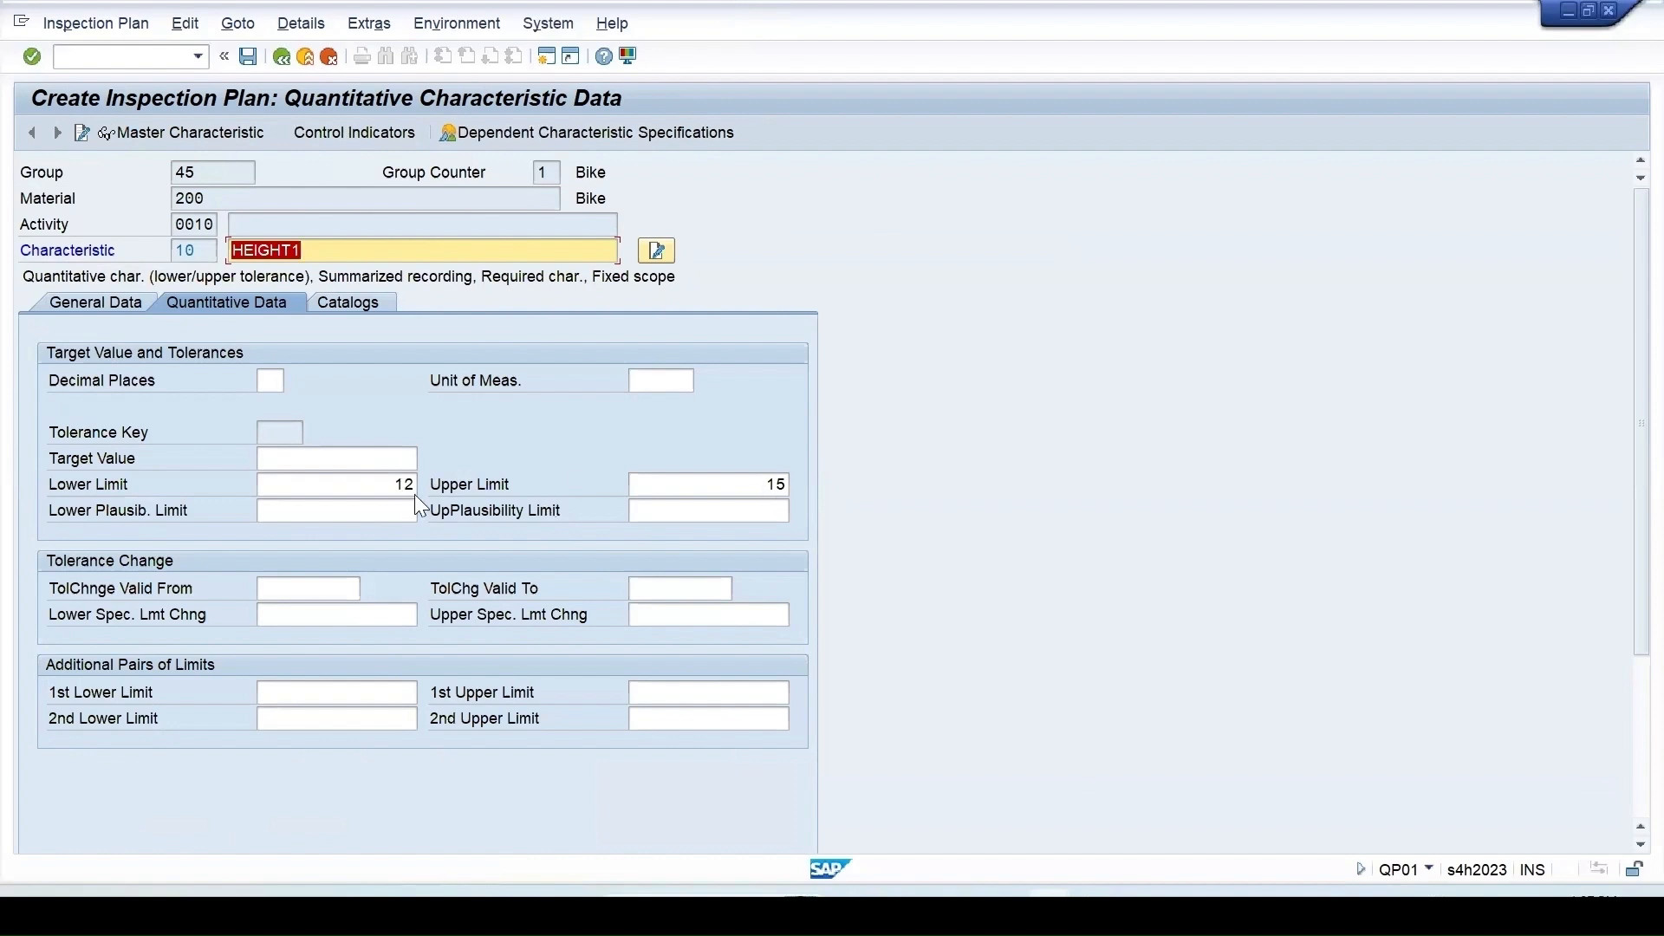
left_click(178, 130)
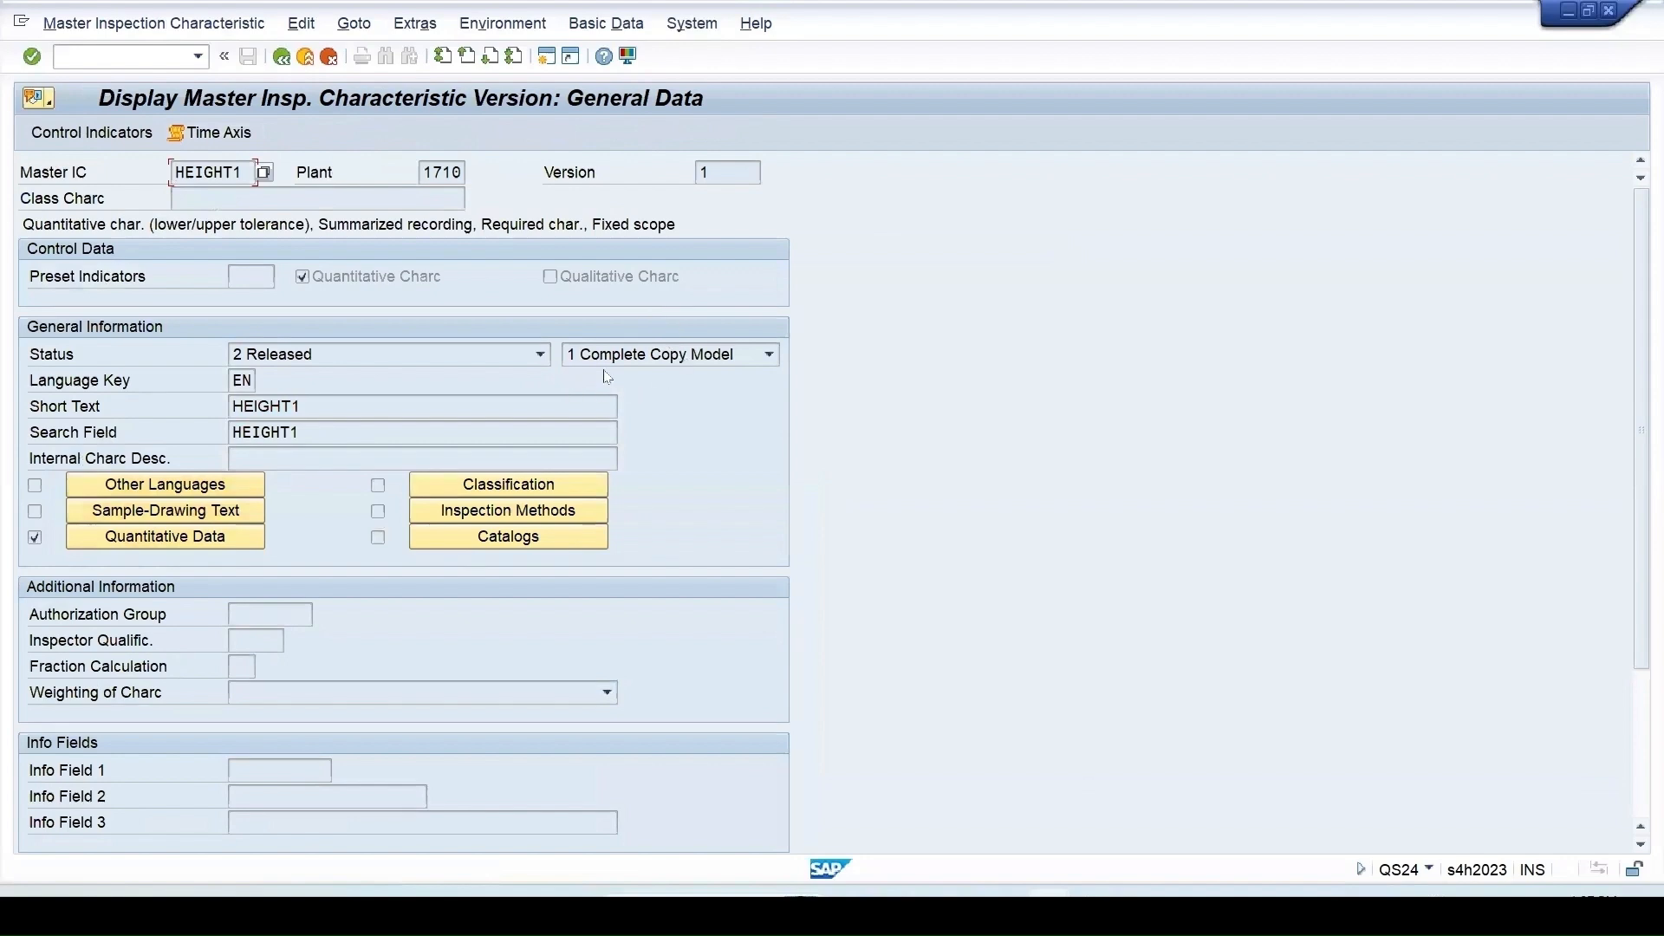
left_click(180, 538)
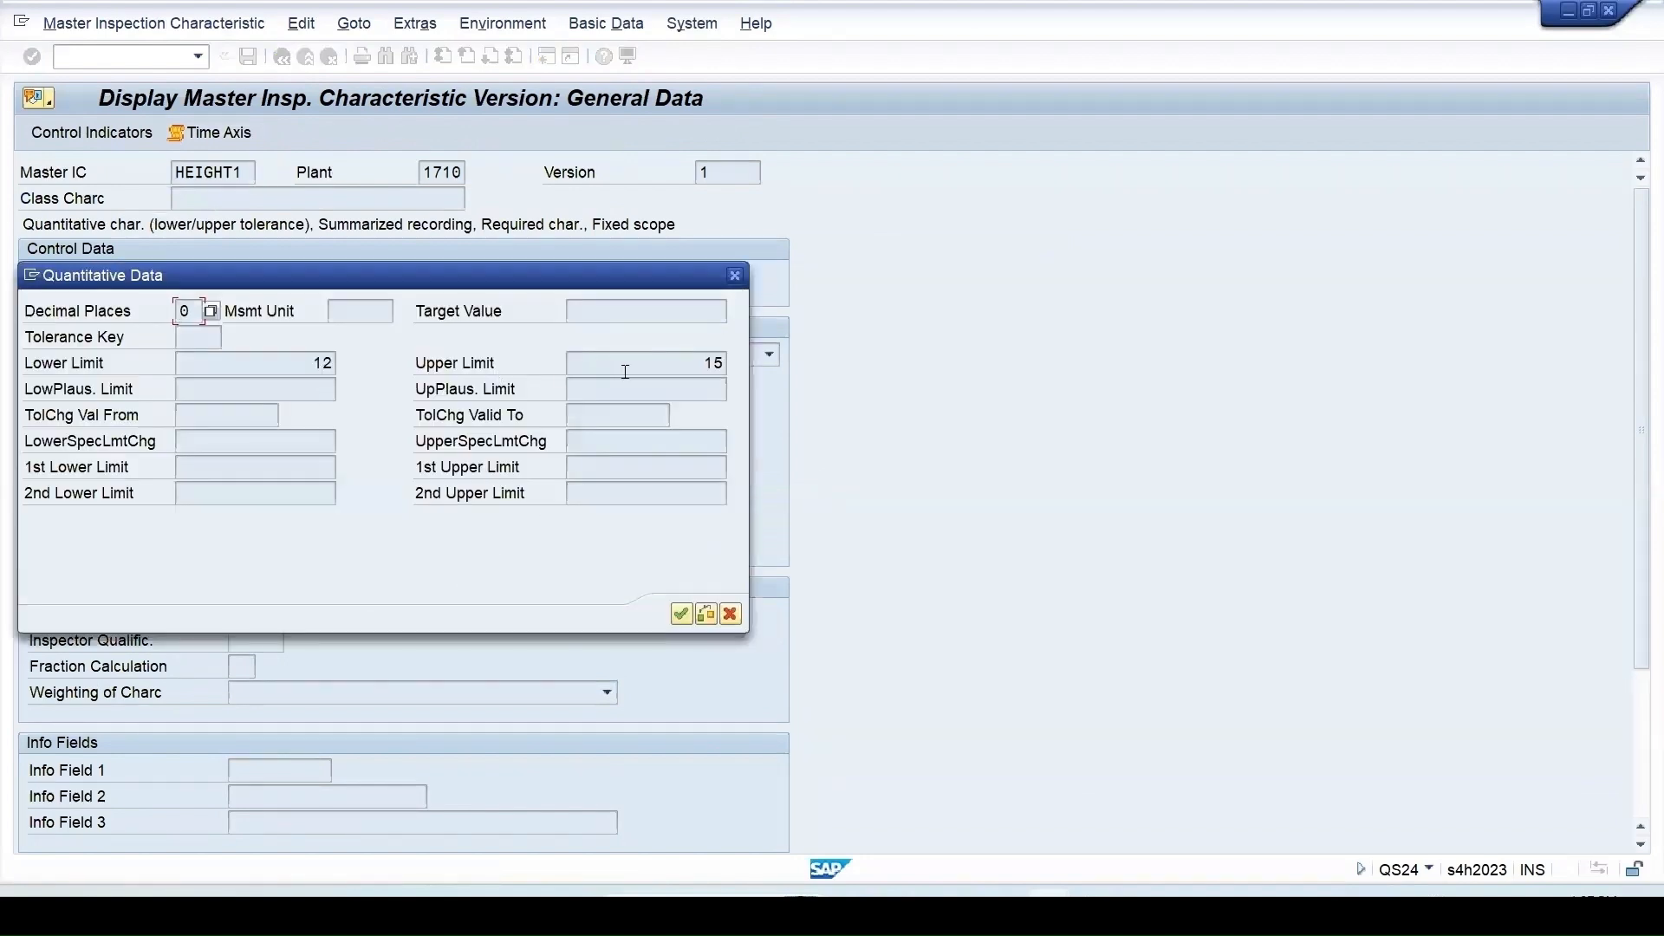
left_click(736, 276)
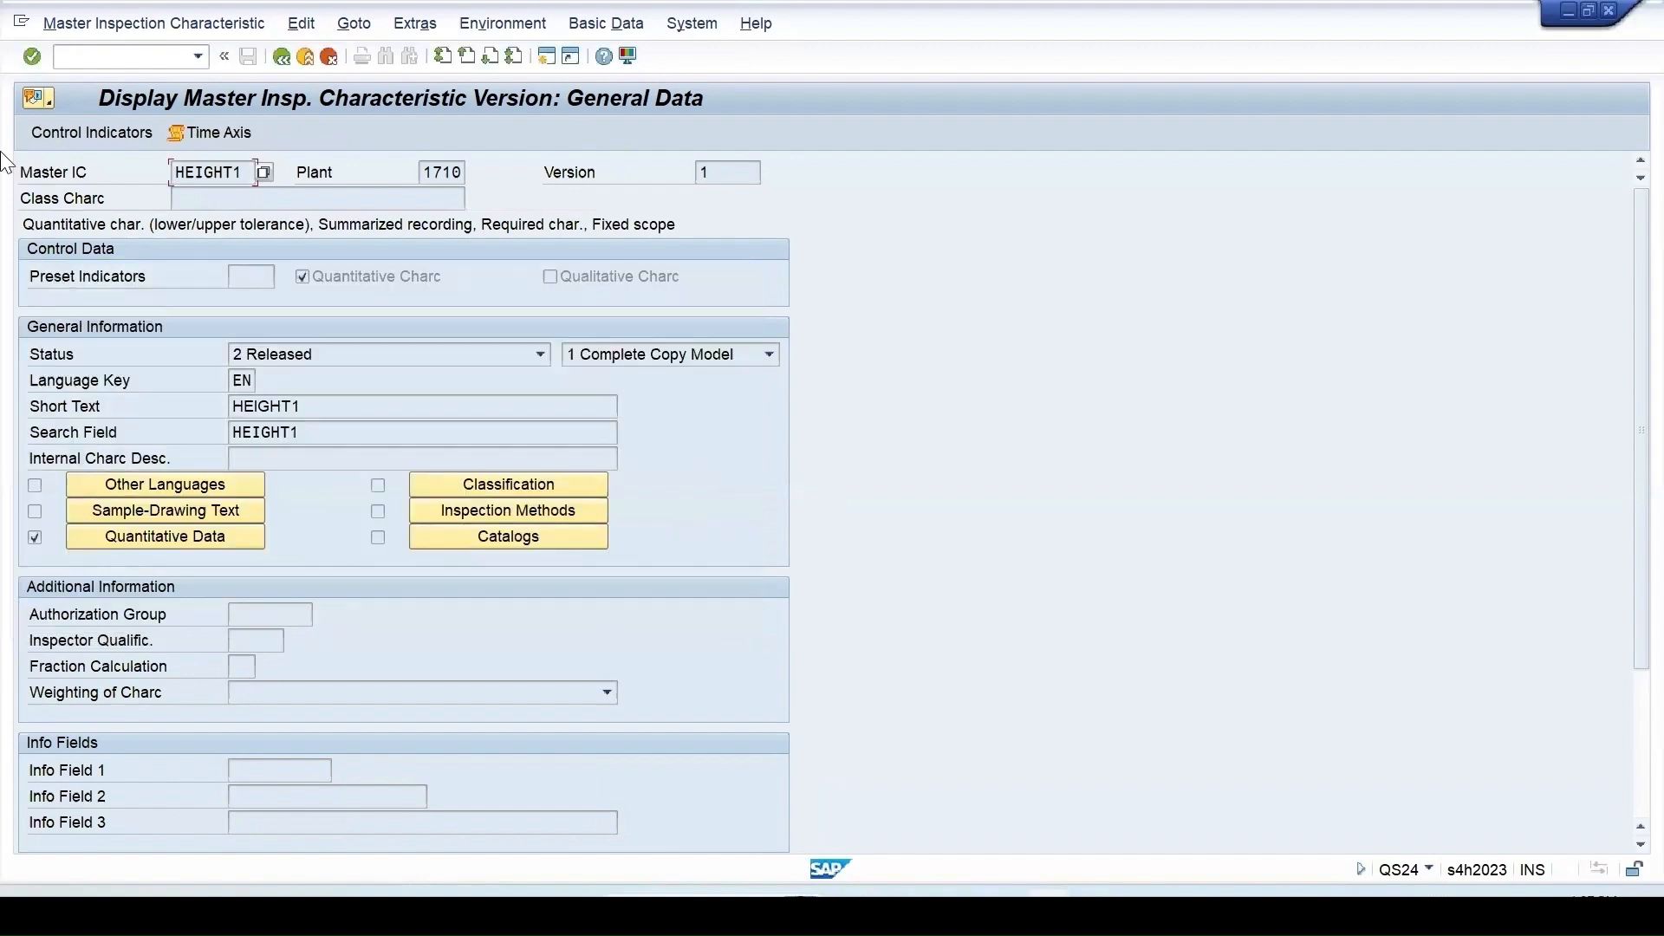
left_click(283, 58)
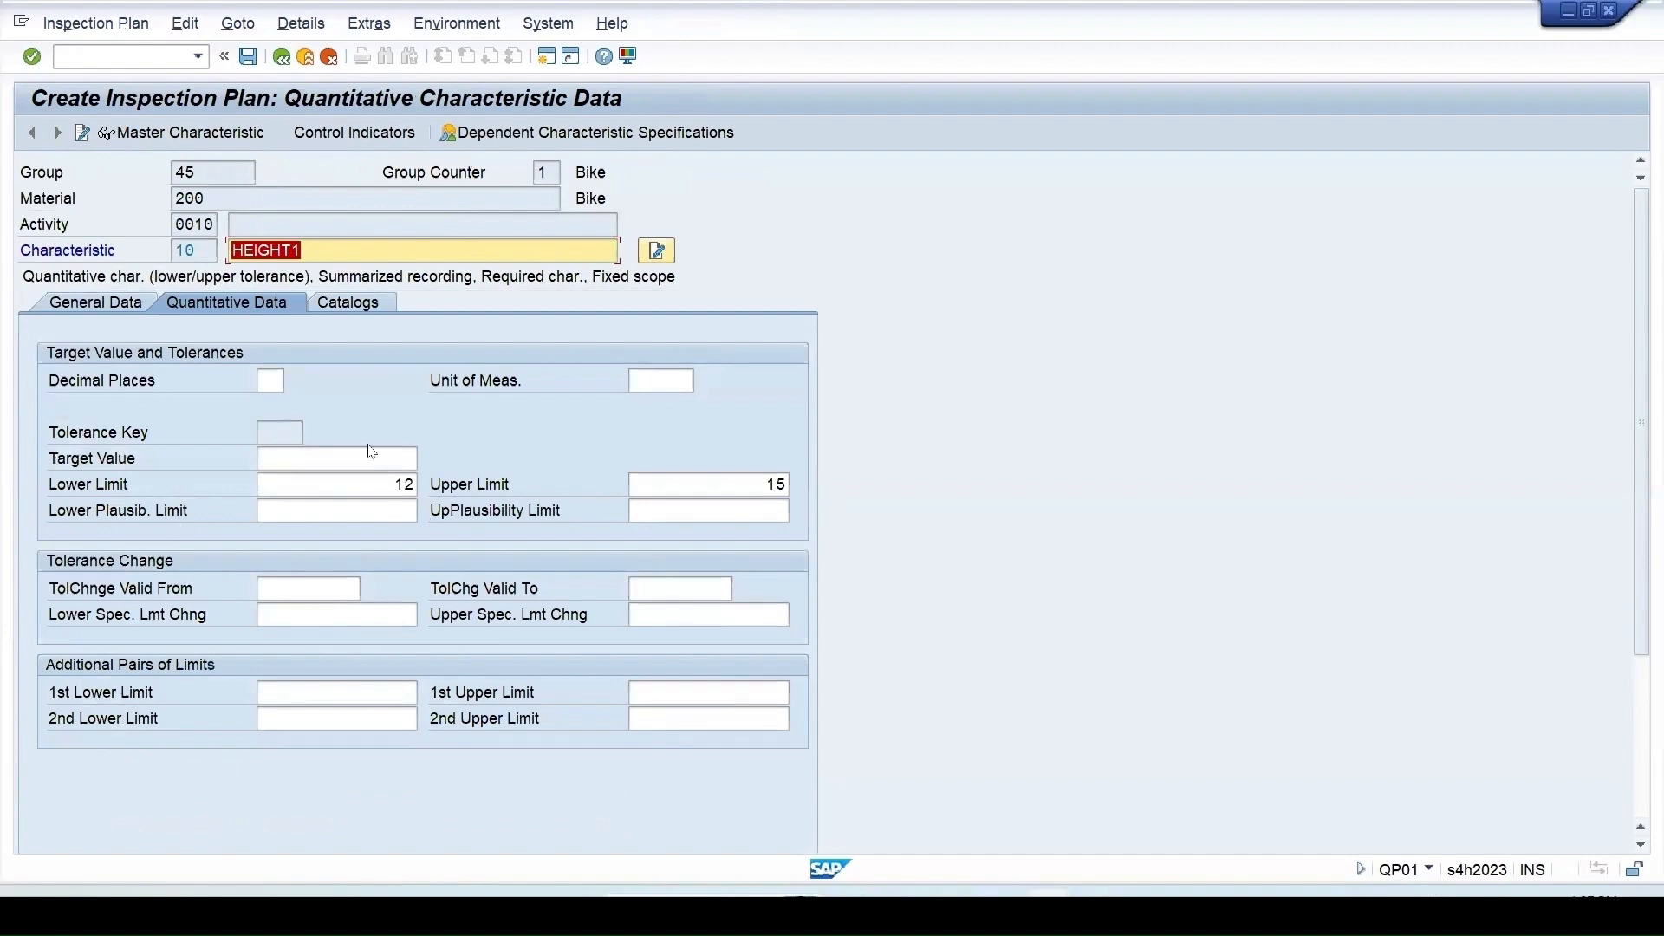
left_click(284, 56)
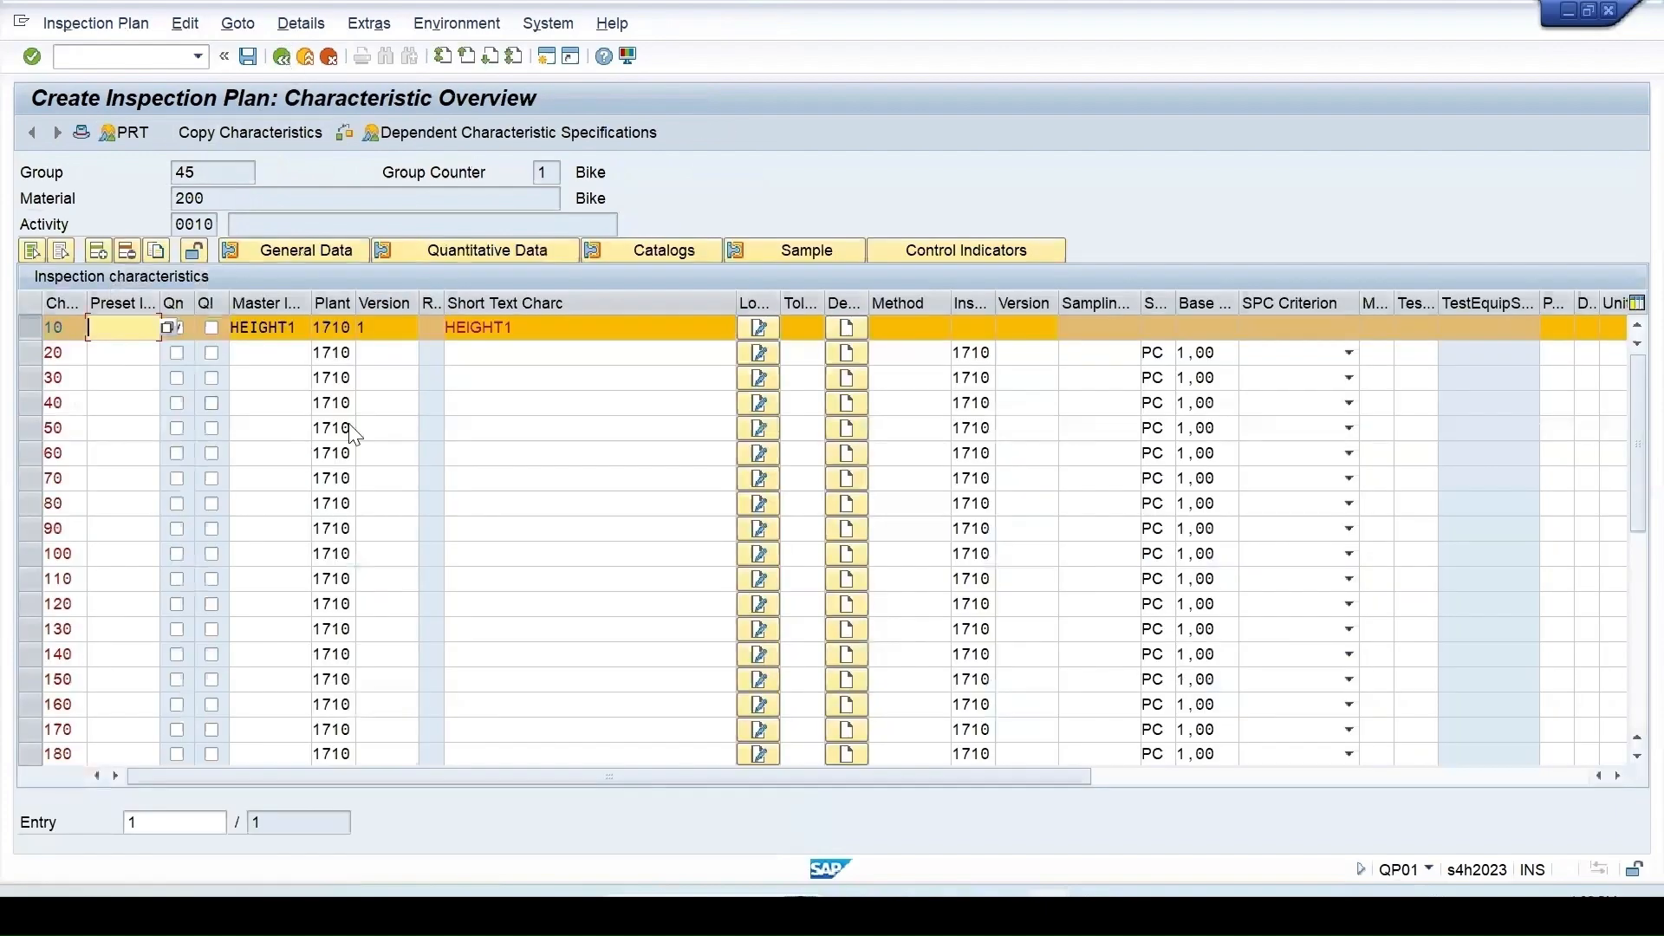